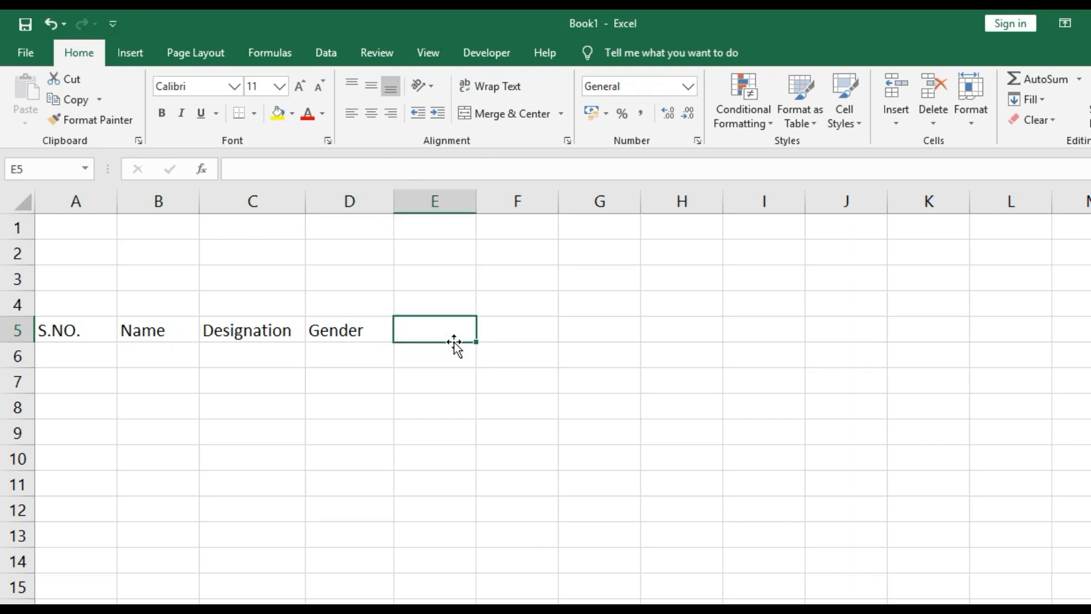
Enter the label Month in cell C2 and the date 1/1/2020 directly below it in C3
left_click(234, 258)
type("Dat")
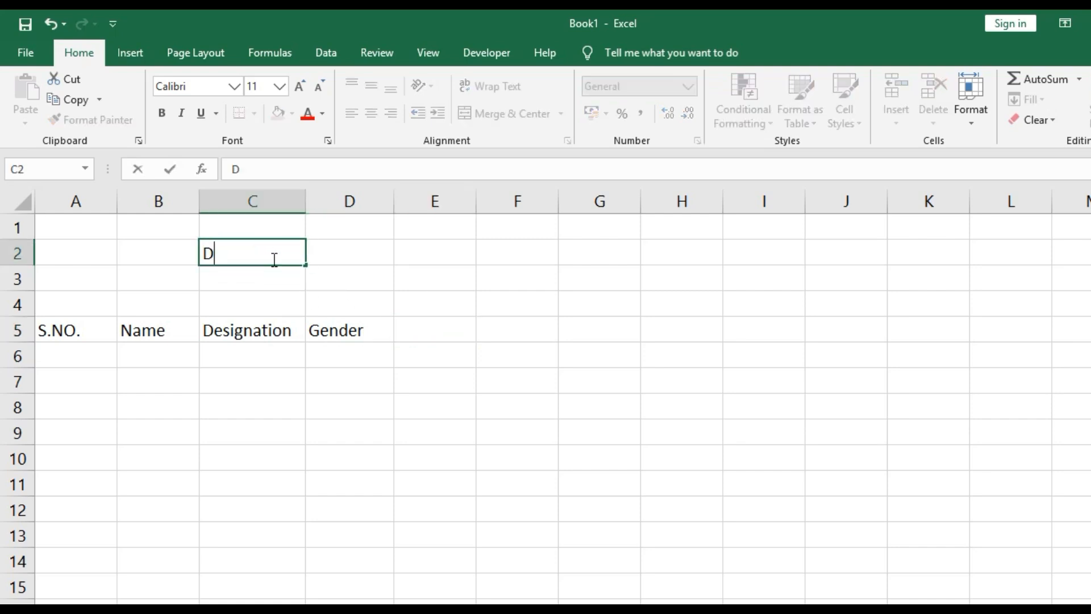
key("BackSpace")
key("BackSpace")
key("BackSpace")
type("Month")
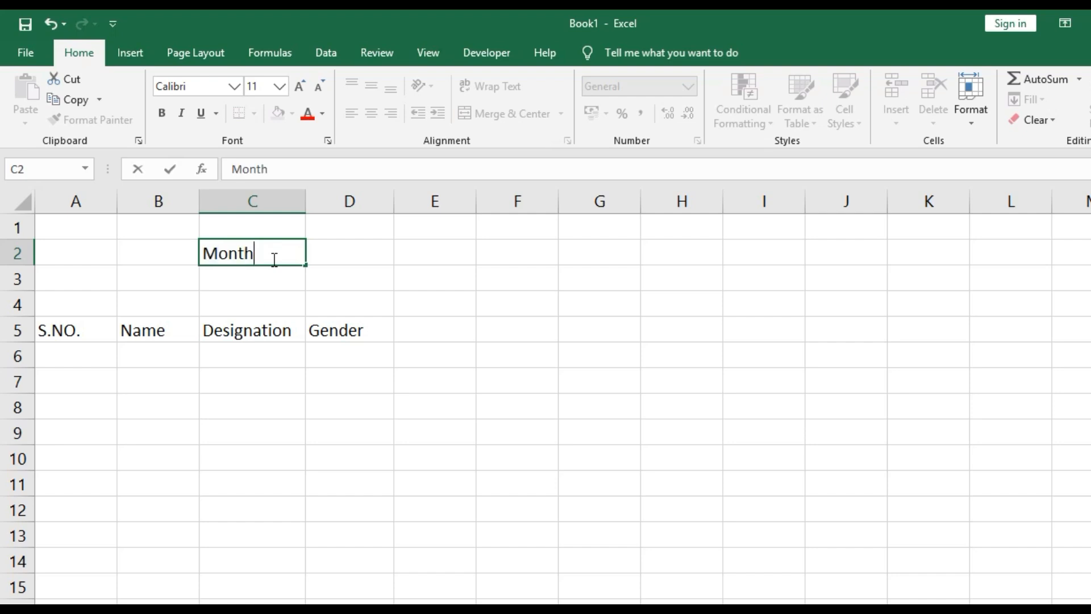
key("Return")
type("1")
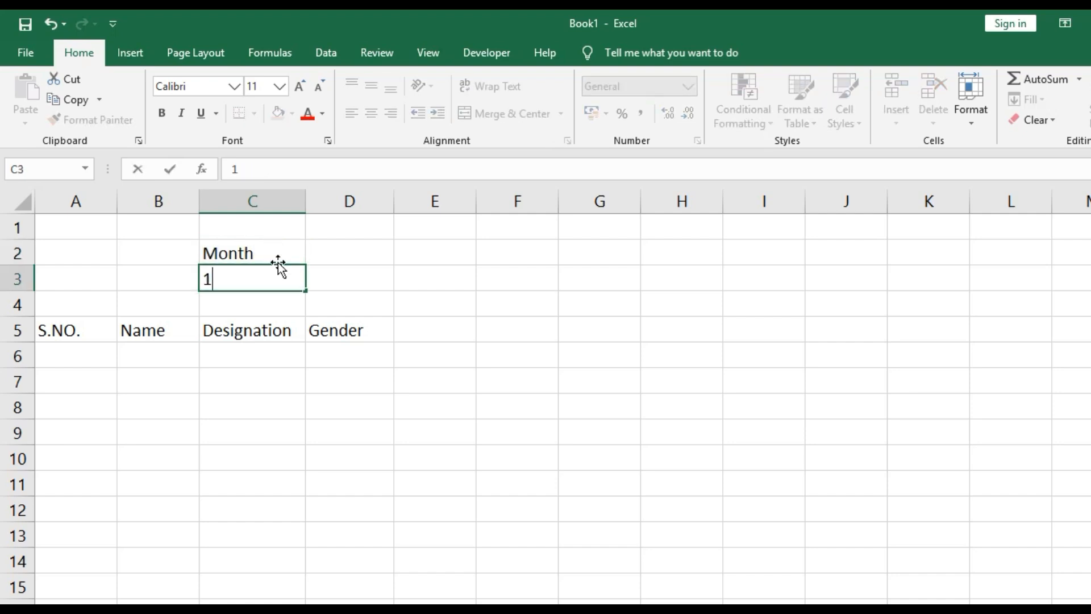
type("/1/2020")
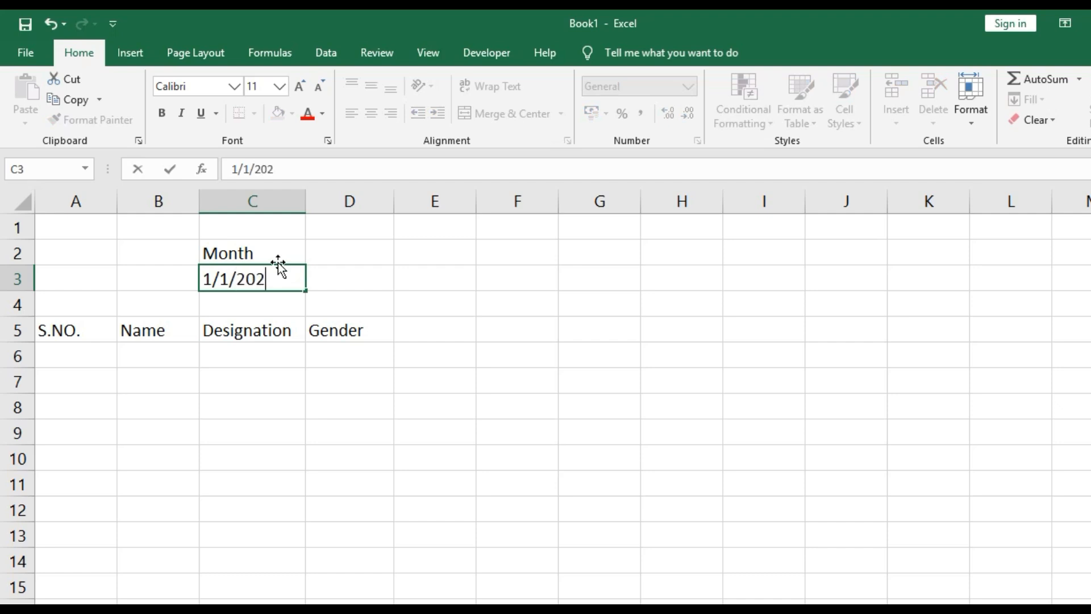
key("Return")
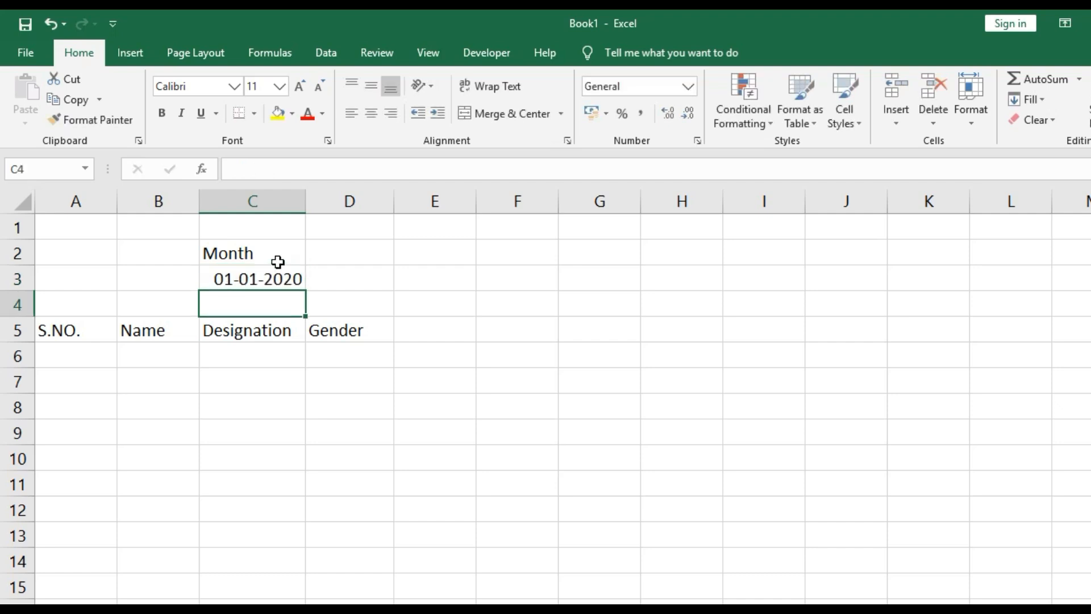
Link cell E5, beside the Gender heading, to the month date with the formula =C3
left_click(409, 327)
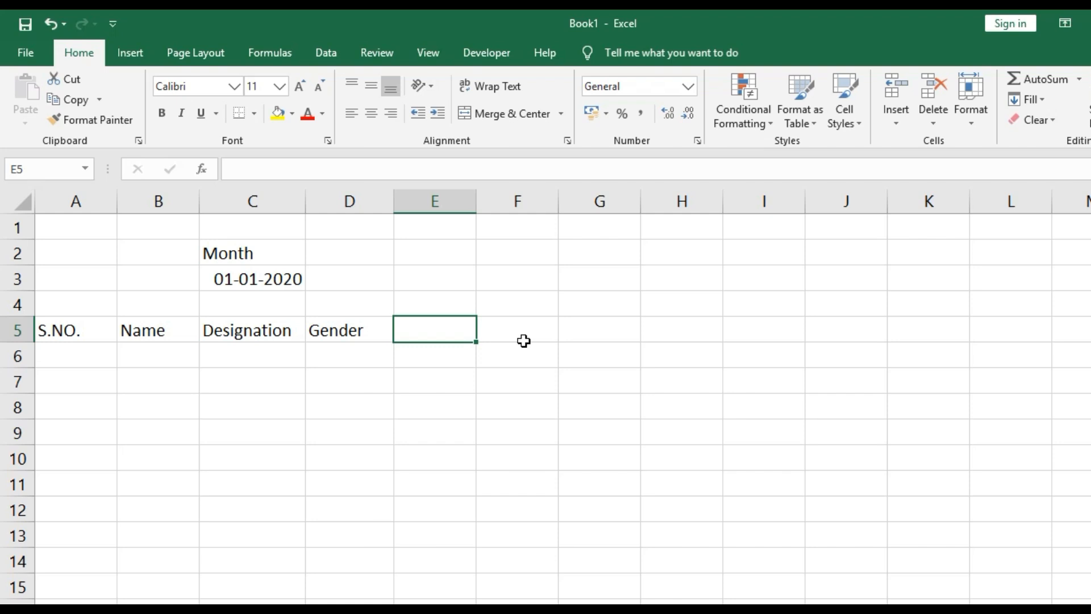
type("=")
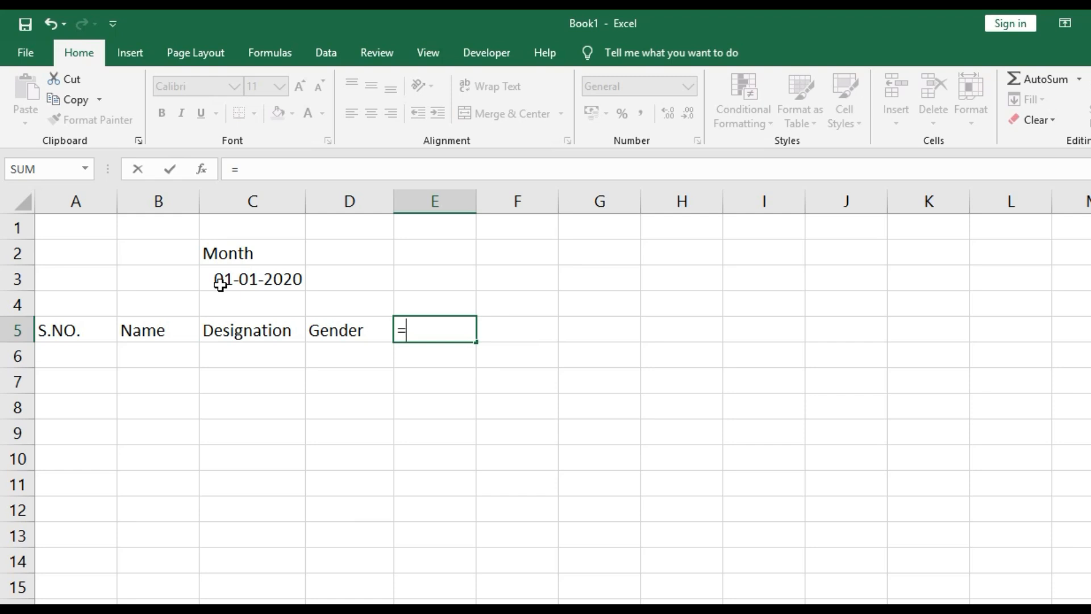
left_click(222, 279)
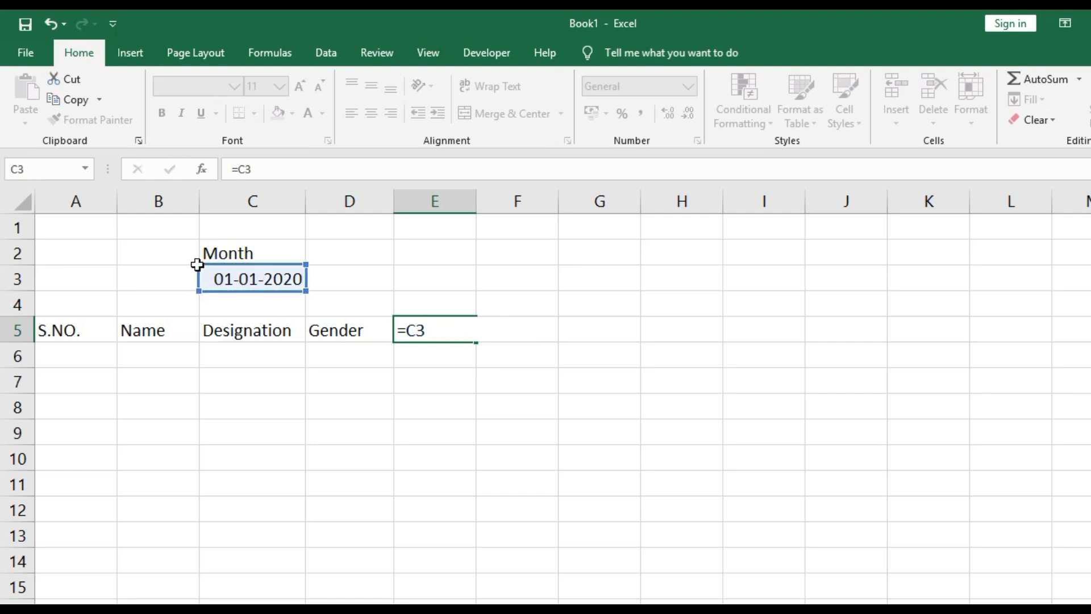
key("Return")
left_click(441, 330)
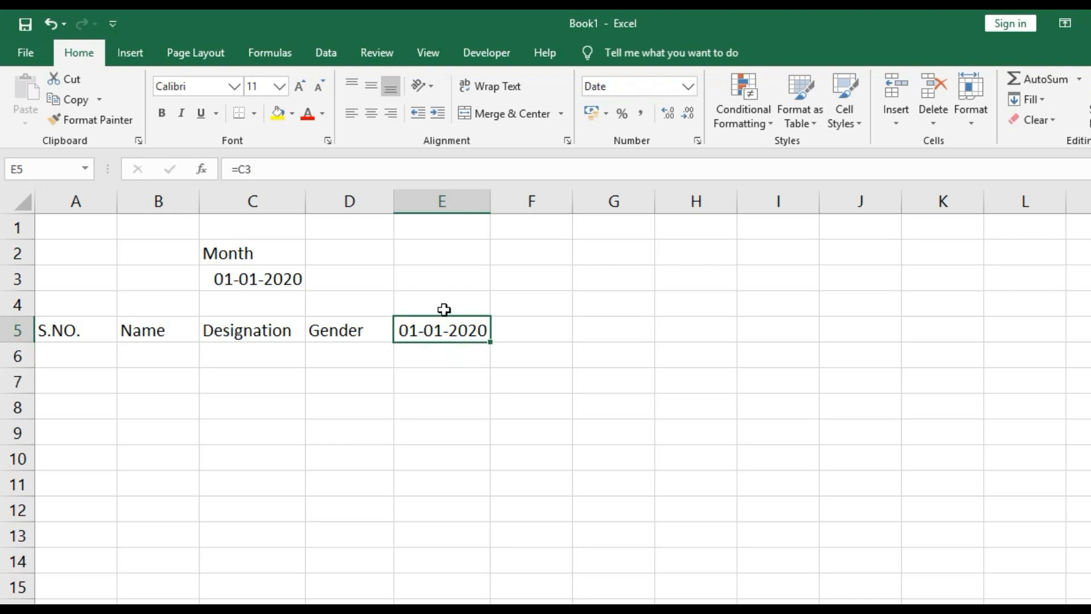
Enter the formula =TEXT(E5,"ddd") in cell E4 to show the short weekday name above the date
left_click(444, 310)
left_click(400, 169)
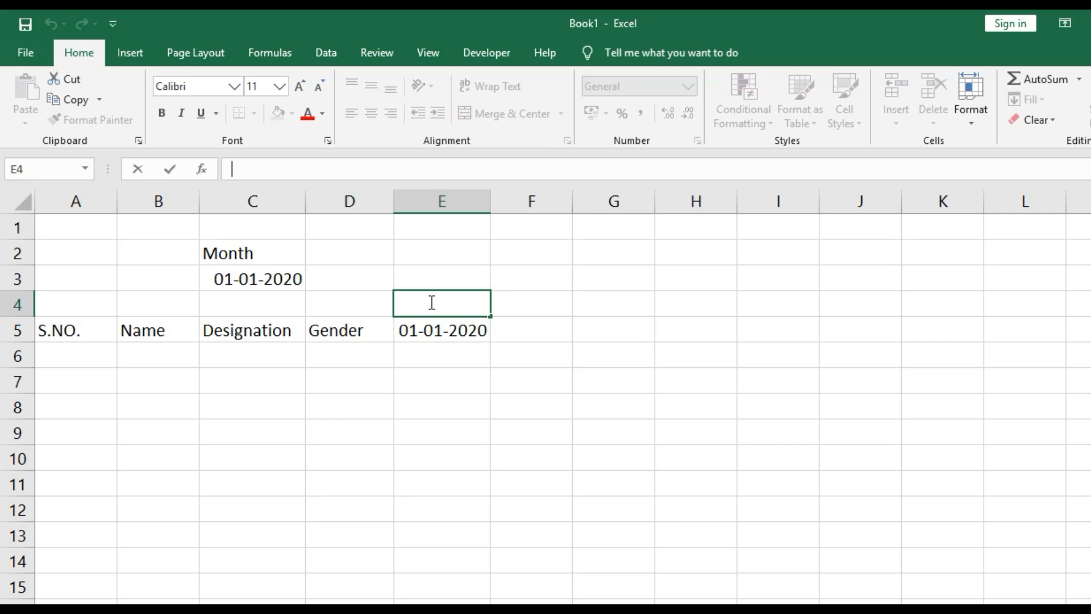
type("=text(")
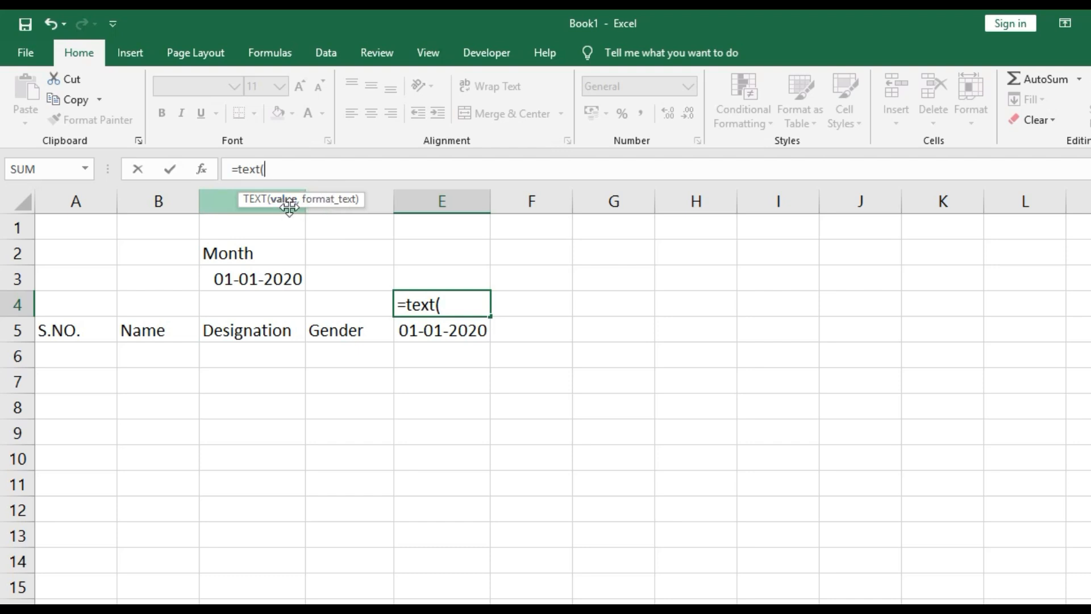
left_click(438, 333)
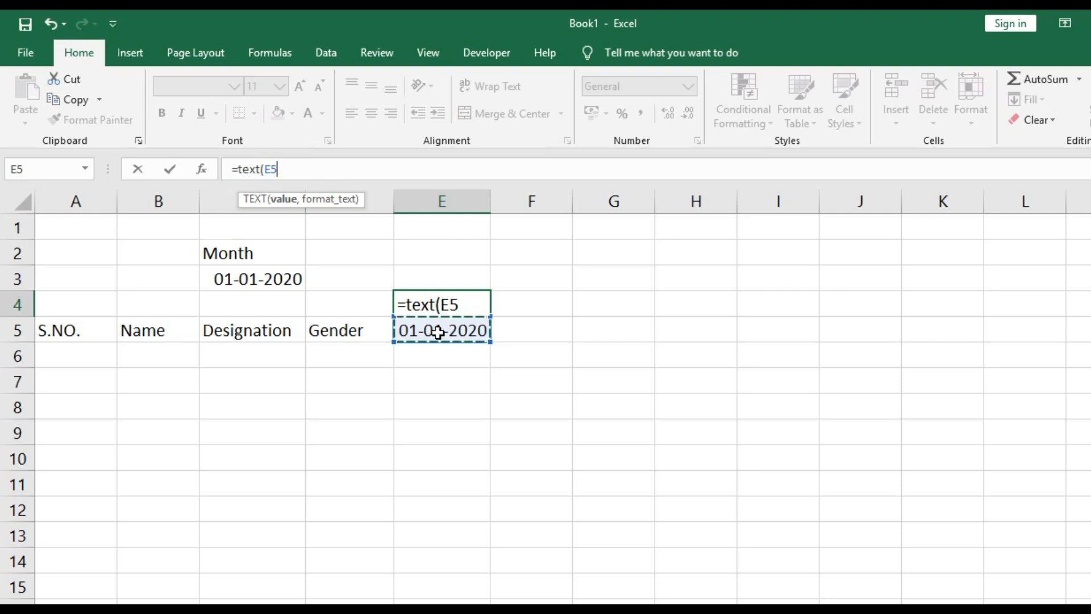
type(",")
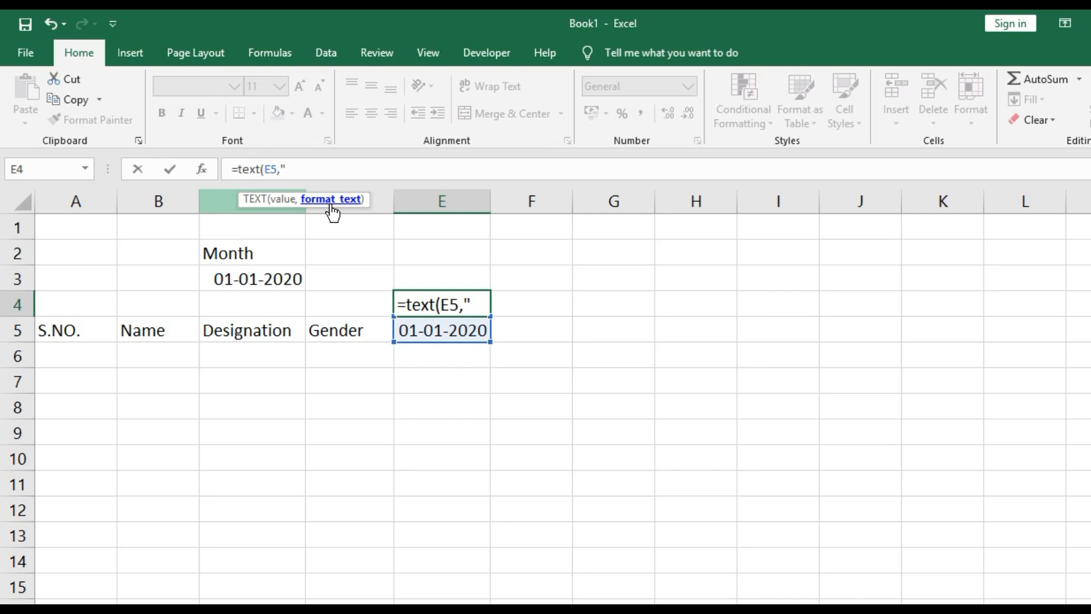
type("ddd")
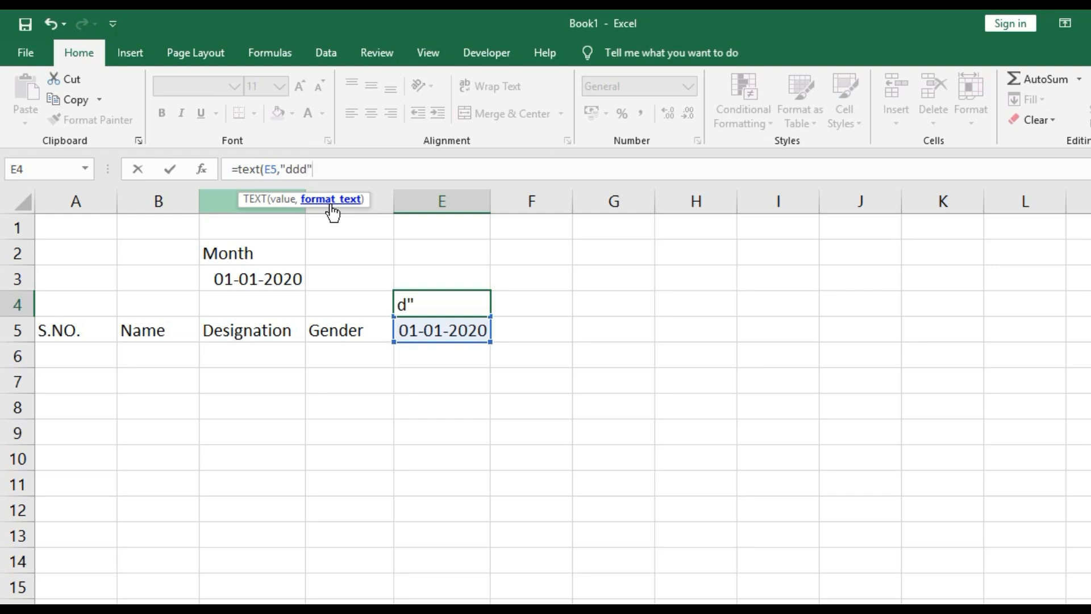
type("\")")
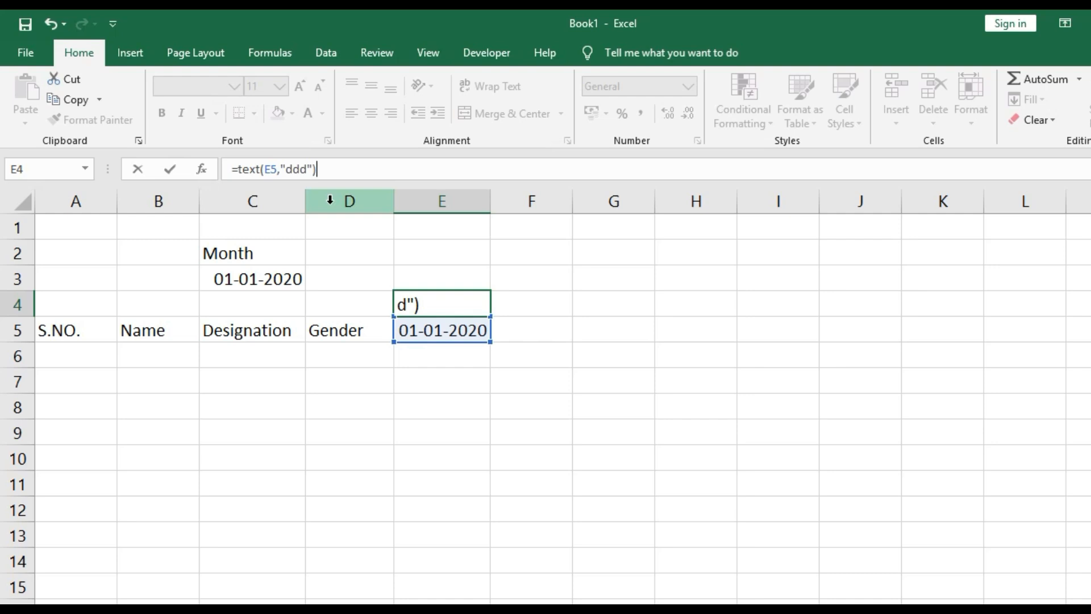
key("Return")
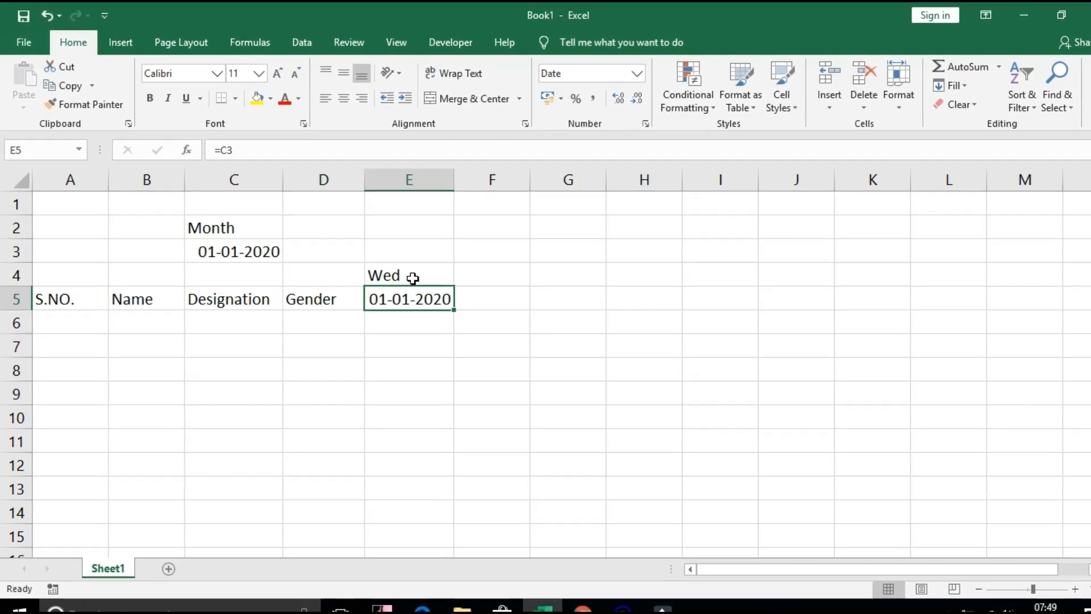
Open the Format Cells dialog for the date in E5 and move it clear of the filled cells
right_click(389, 291)
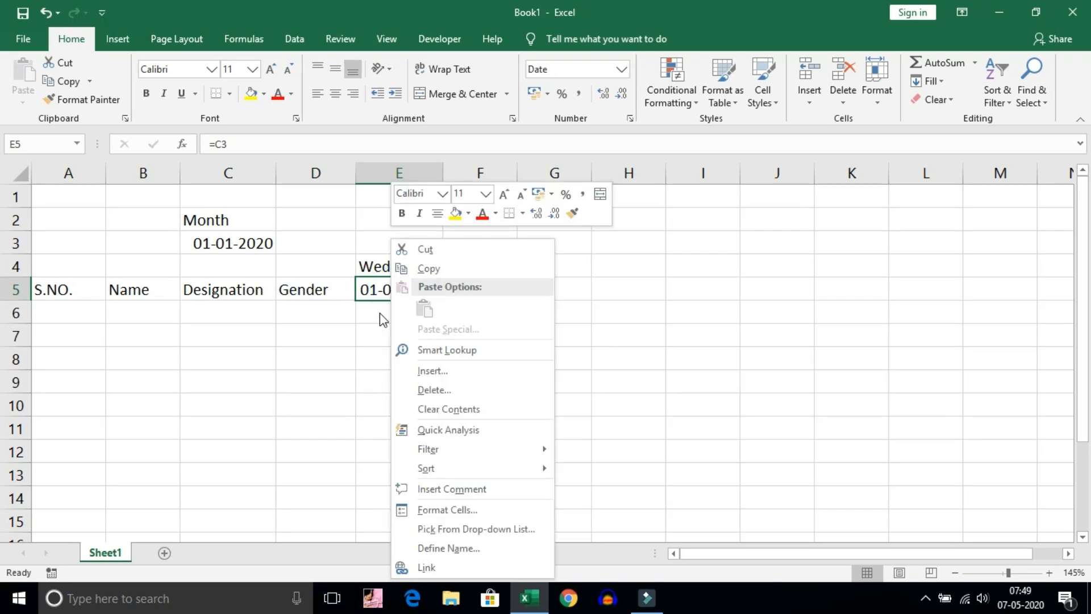
left_click(443, 510)
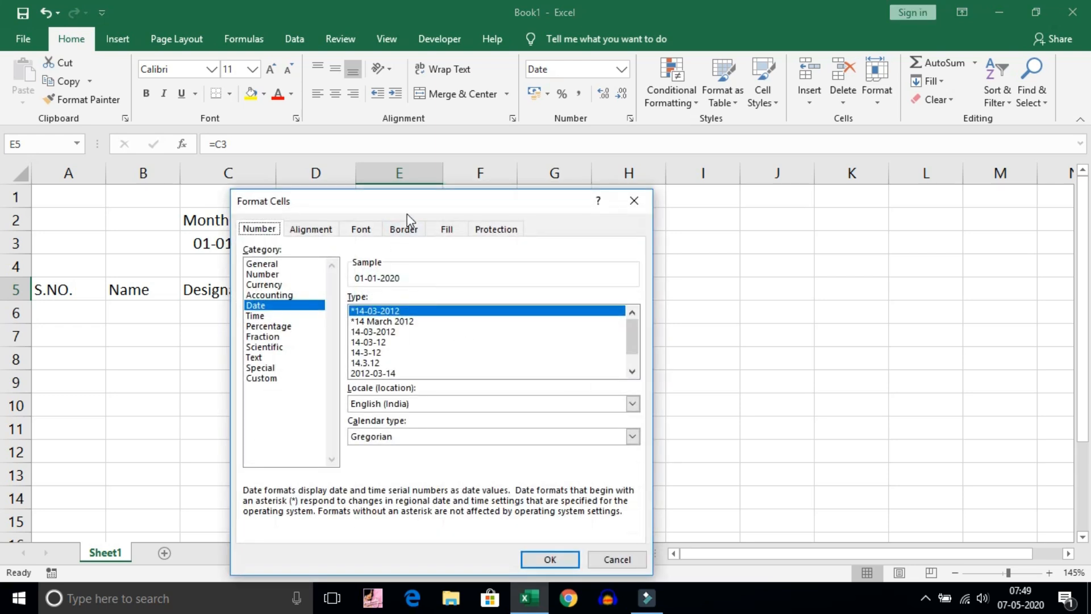
left_click_drag(461, 189, 689, 82)
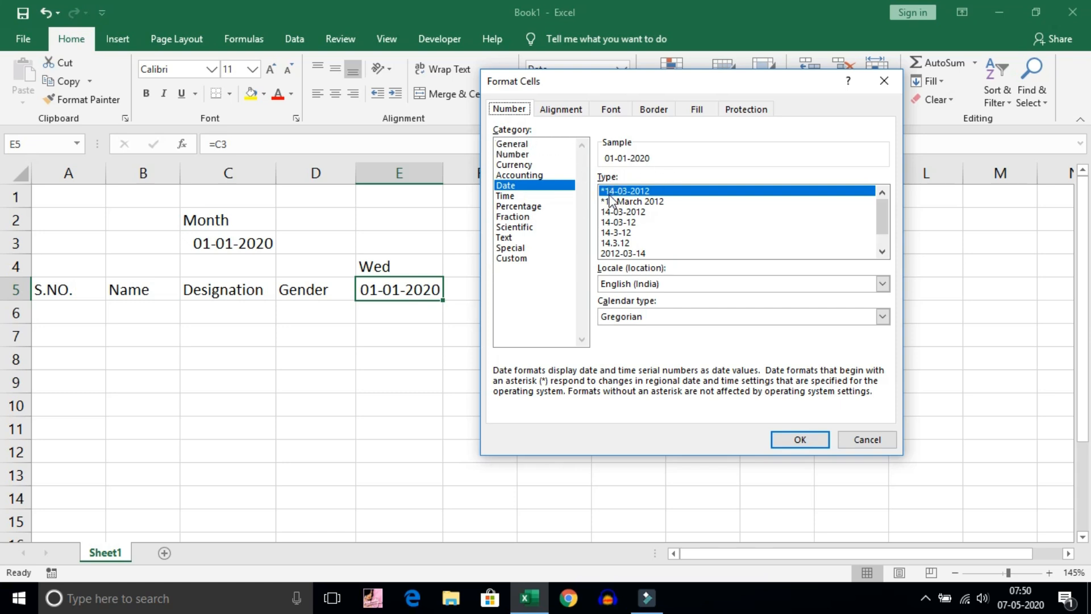
Preview several built-in date formats for E5, such as 14-3-12 and *14 March 2012, and reselect *14-03-2012
left_click(619, 213)
left_click(620, 229)
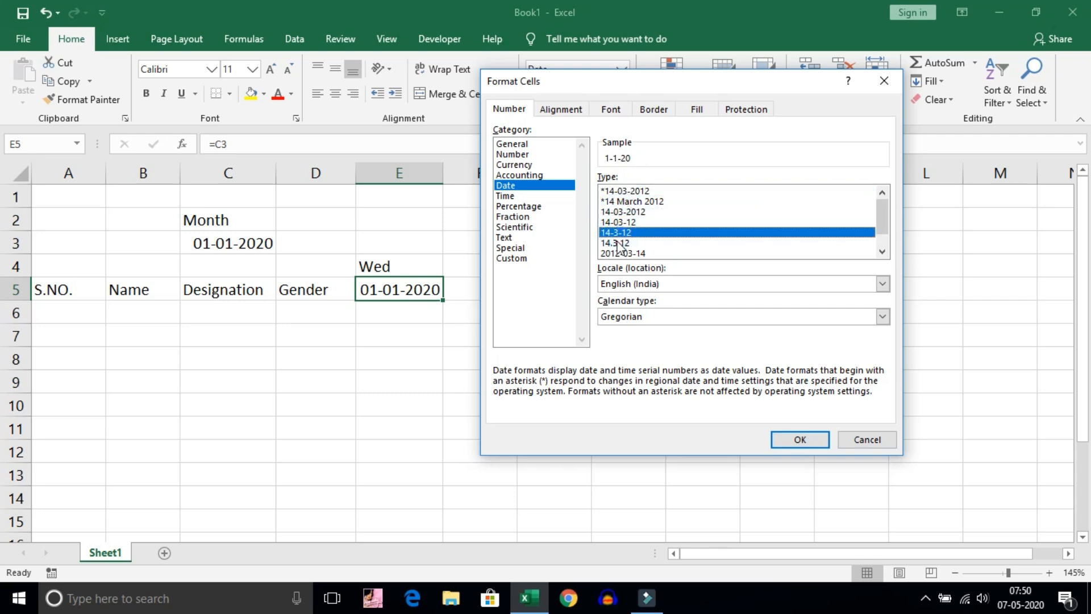
left_click(619, 243)
left_click(631, 203)
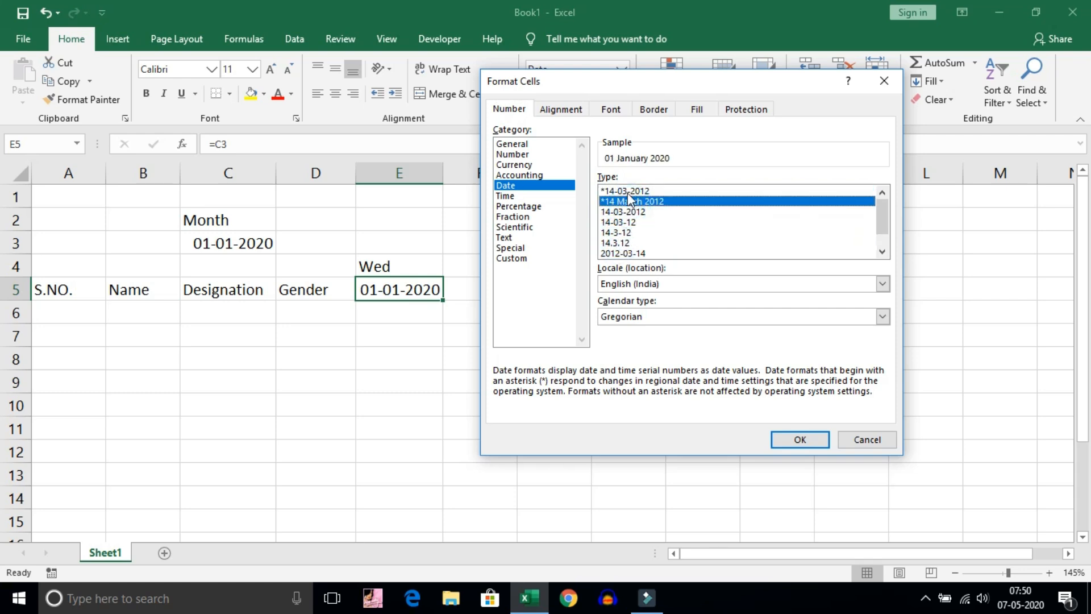
left_click(629, 191)
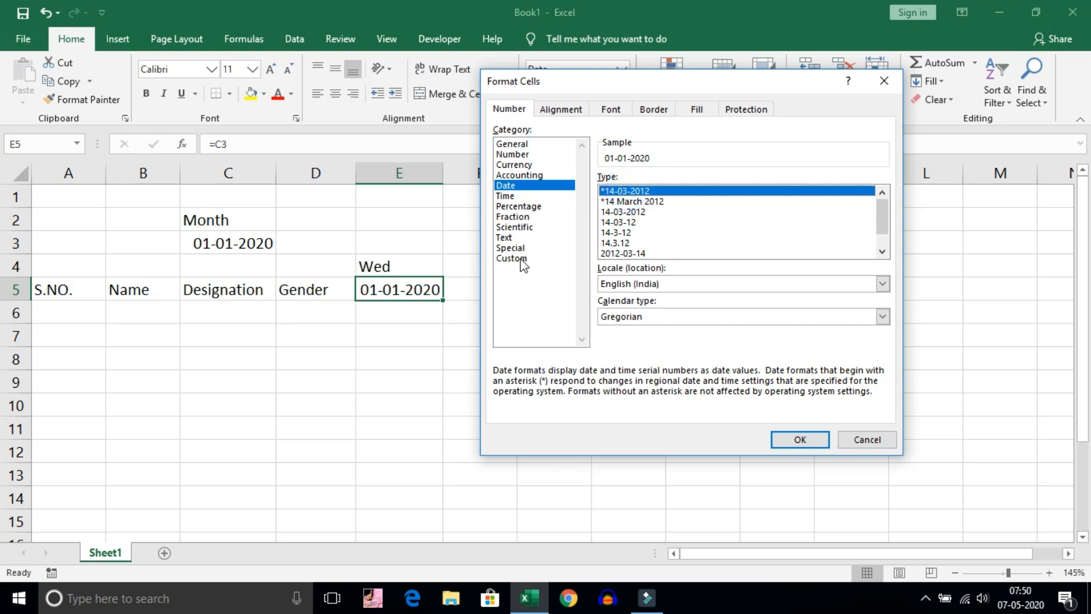
mouse_move(887, 211)
left_mouse_down()
mouse_move(884, 222)
mouse_move(881, 210)
left_mouse_up()
Try custom formats dd-mmm-yyyy and ddd-mmm-yyyy on E5, apply dd instead, and narrow column E to fit the day number
left_click(531, 259)
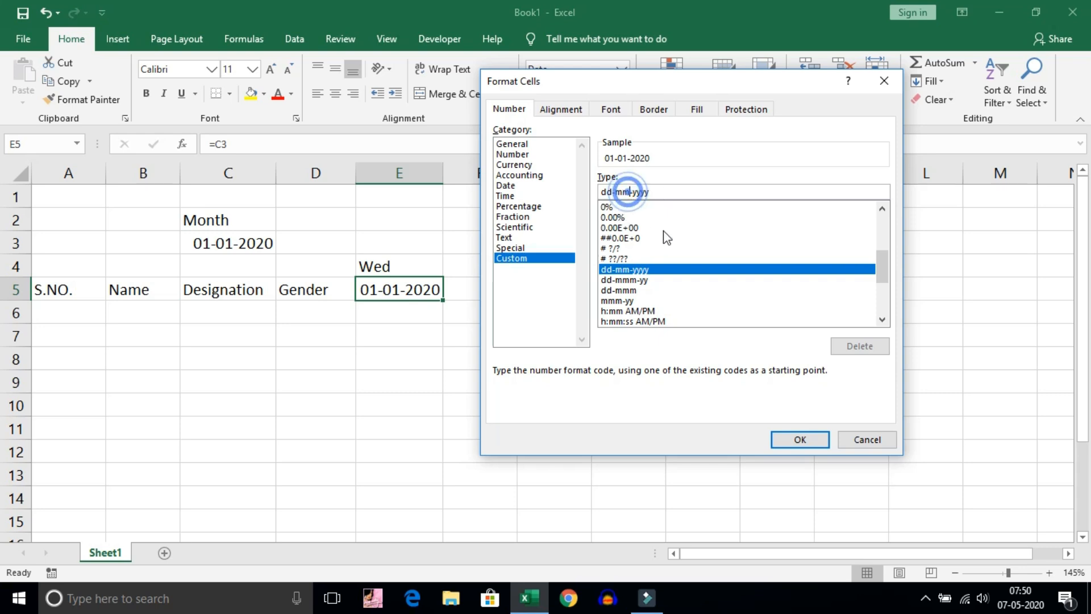
type("m")
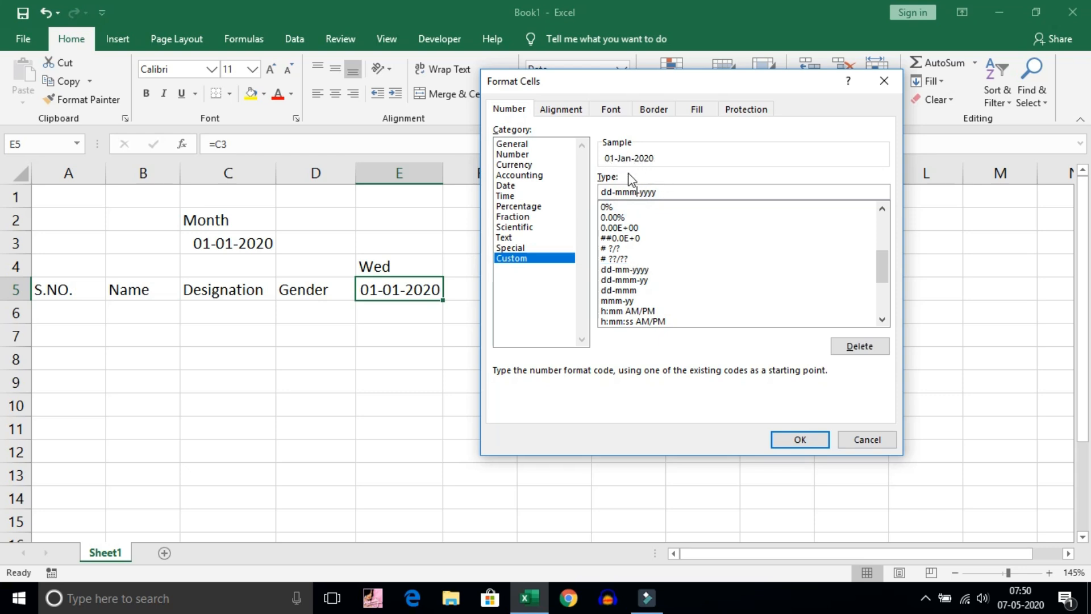
left_click(611, 193)
type("d")
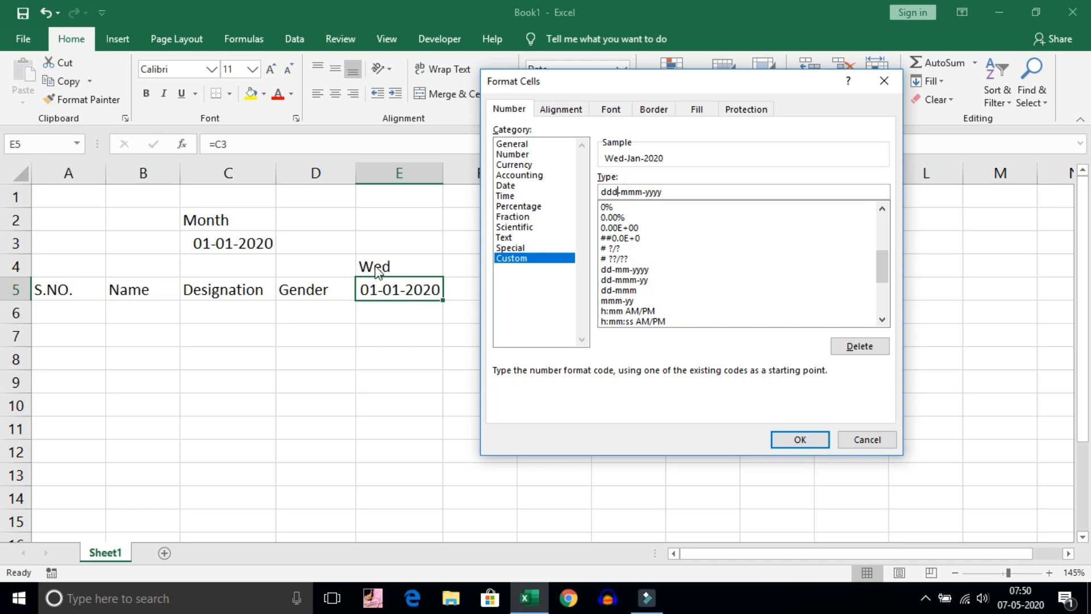
left_click_drag(693, 193, 588, 199)
type("dd")
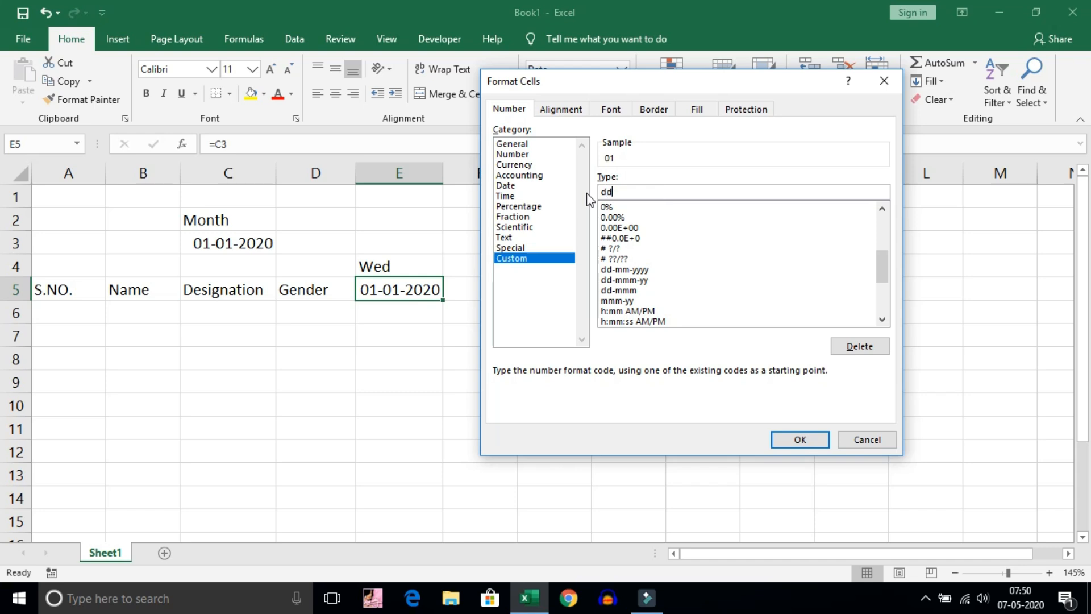
left_click(782, 441)
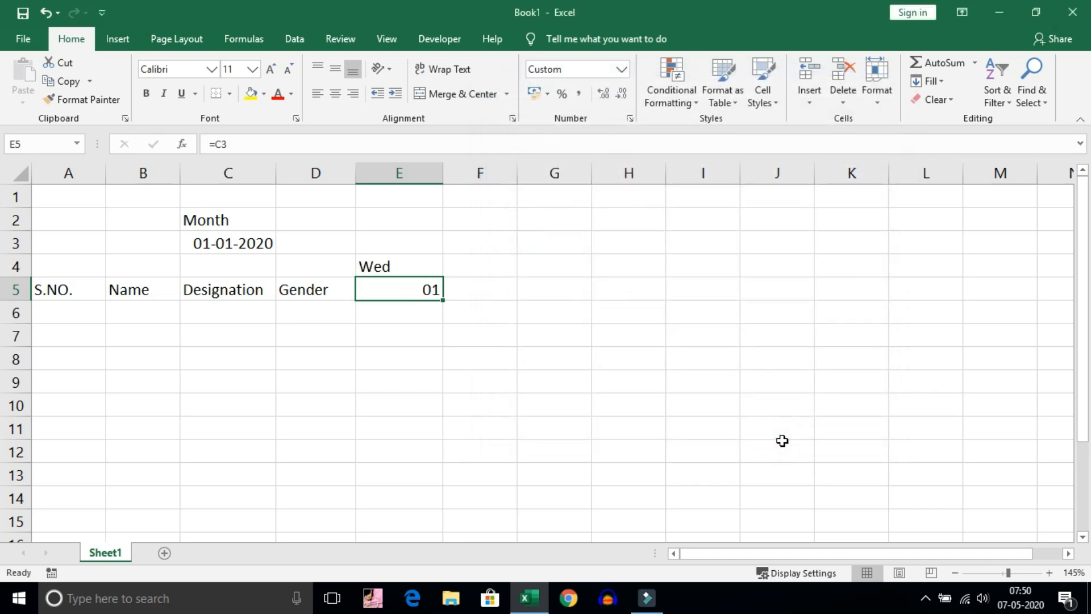
left_click_drag(446, 174, 397, 180)
Try the Rotate Text Up and Vertical Text orientations on the weekday in E4, and return it to horizontal
left_click(376, 267)
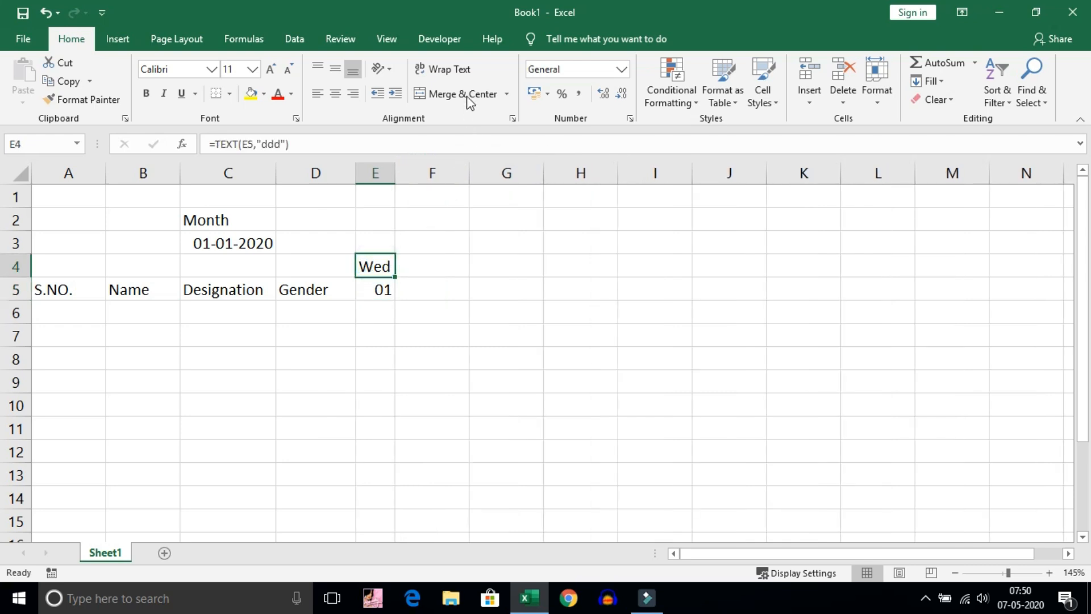
left_click(390, 72)
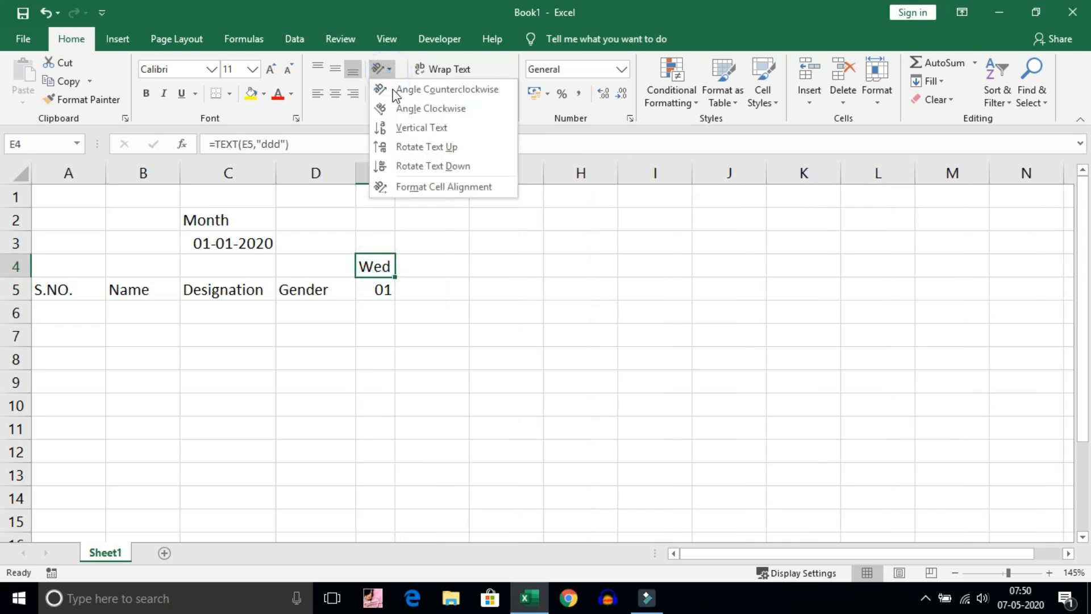
left_click(398, 146)
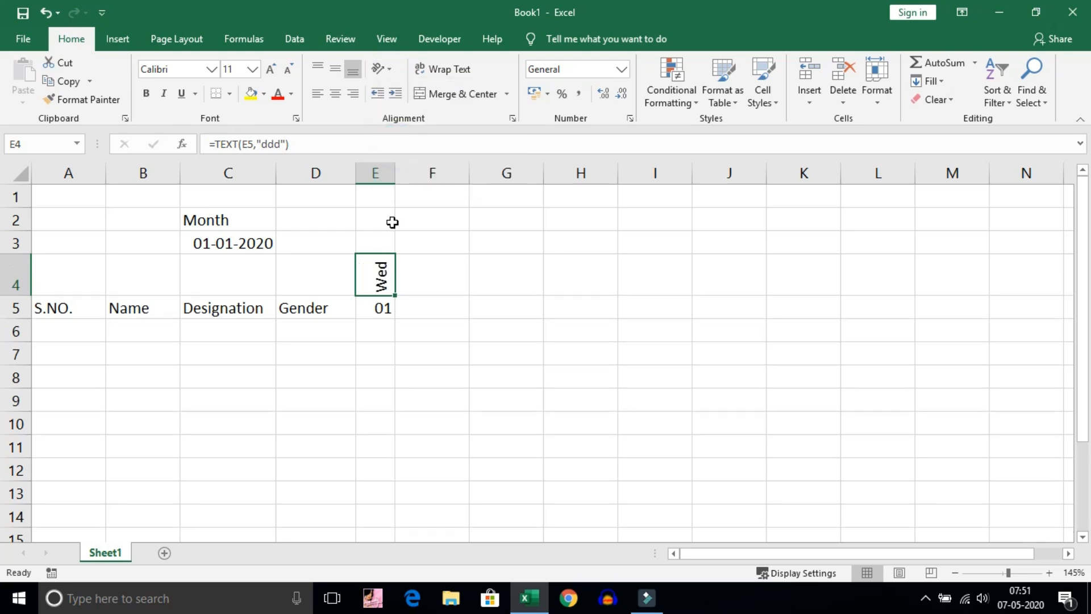
left_click(380, 69)
left_click(391, 128)
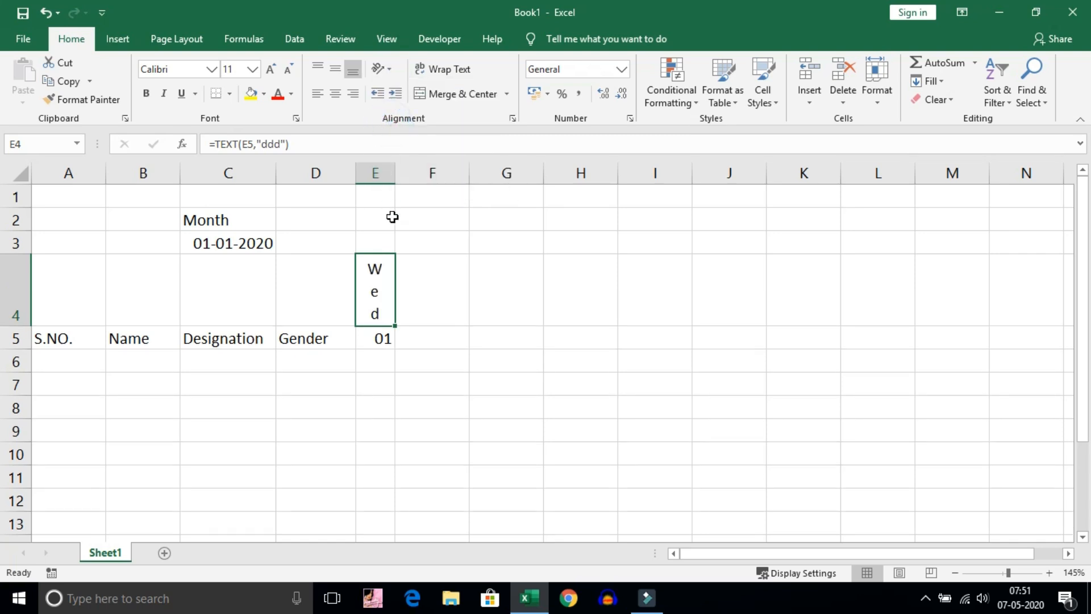
left_click(390, 71)
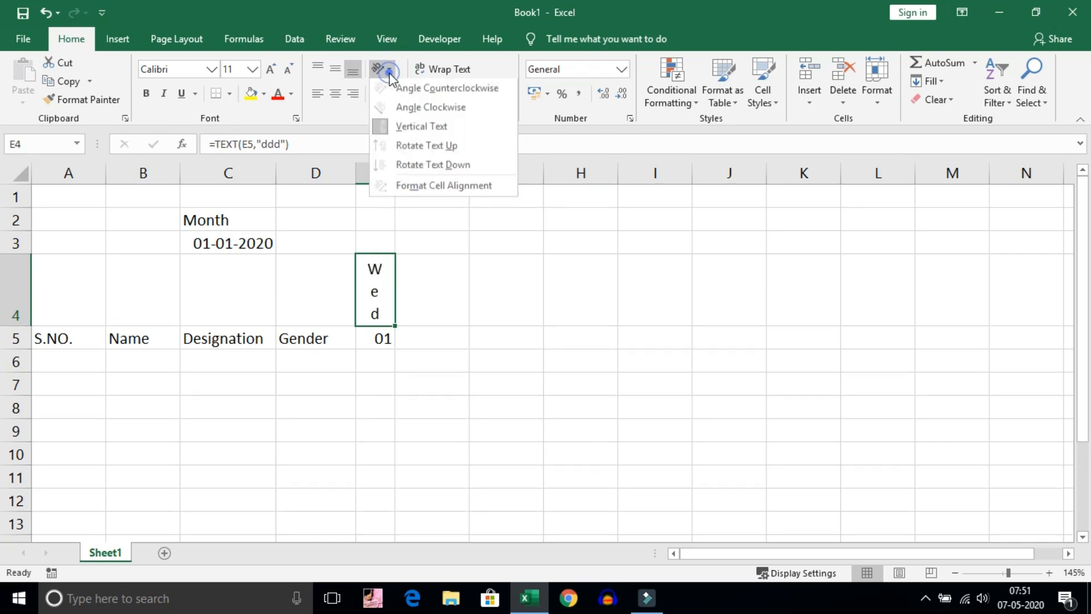
left_click(386, 126)
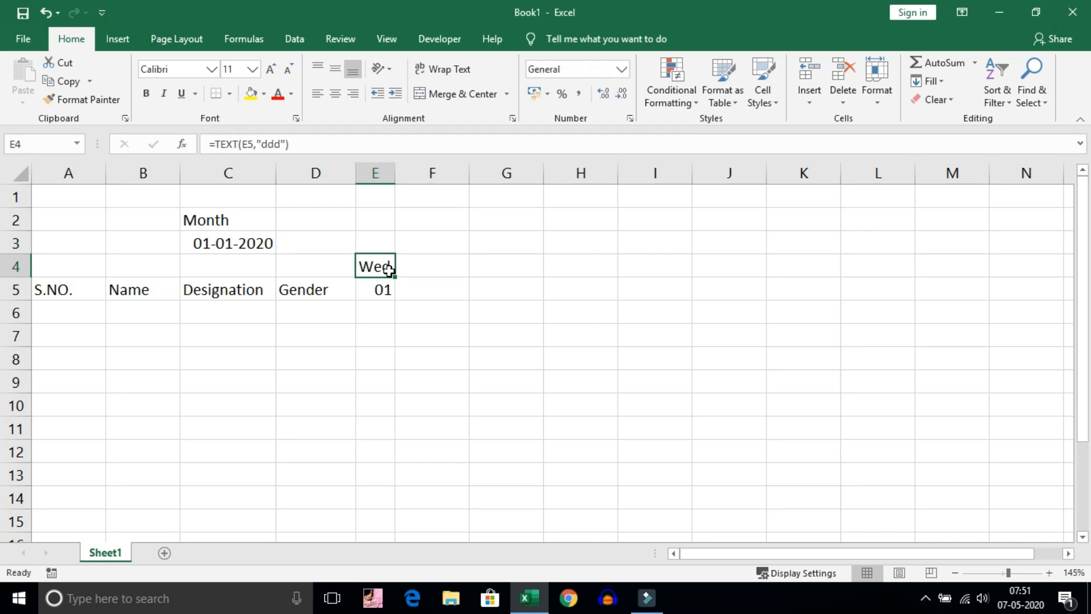
Enter the formula =E5+1 in F5 to produce the next day number
left_click(388, 292)
left_click(428, 291)
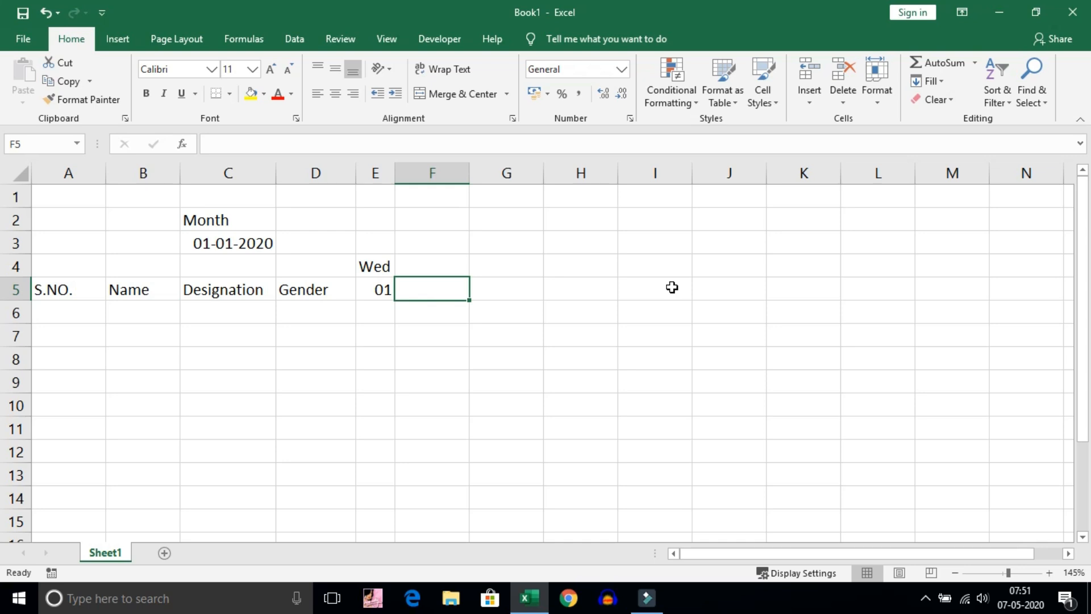
type("=")
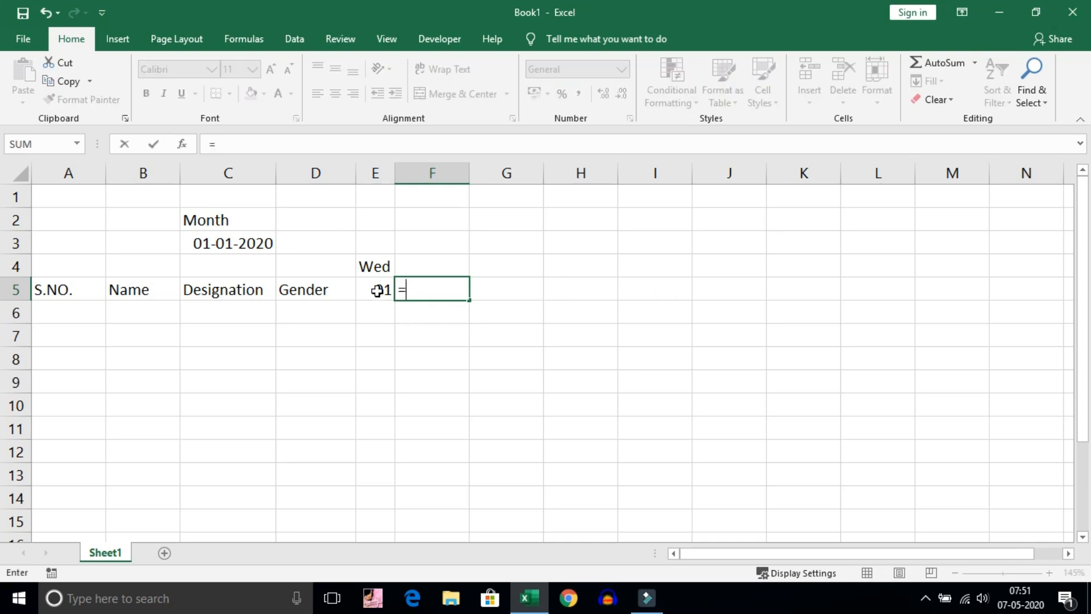
left_click(377, 291)
type("+1")
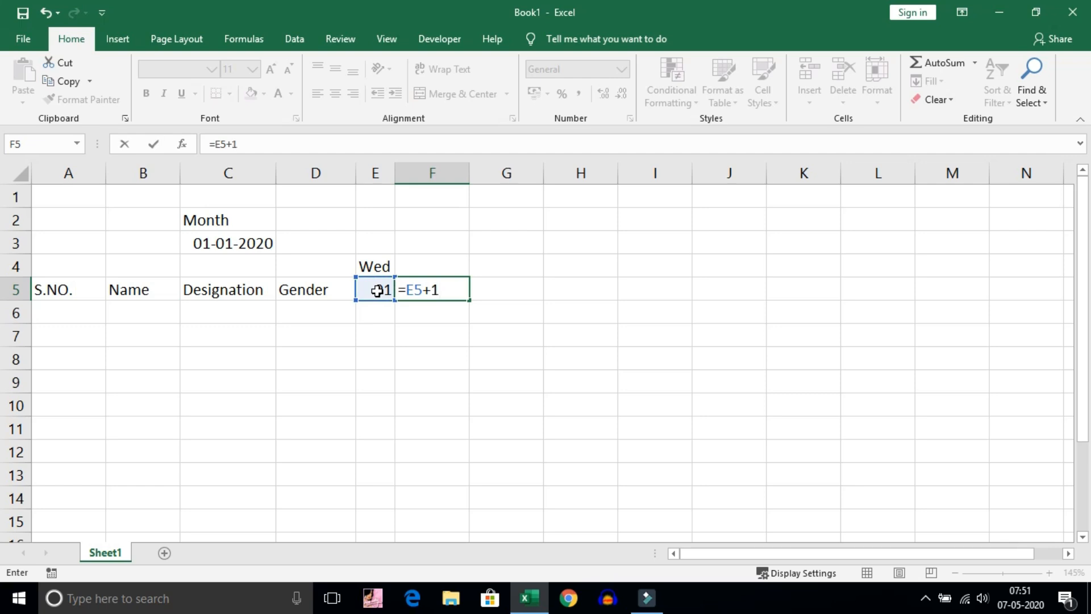
key("Return")
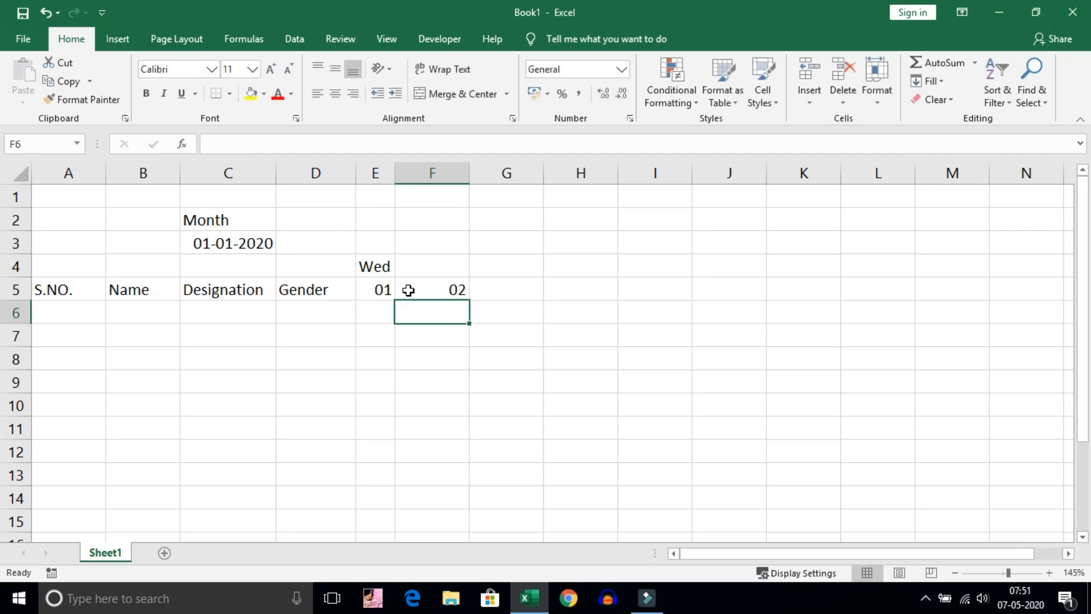
Copy the weekday formula from E4 into F4, and check the formulas in both cells
left_click(380, 290)
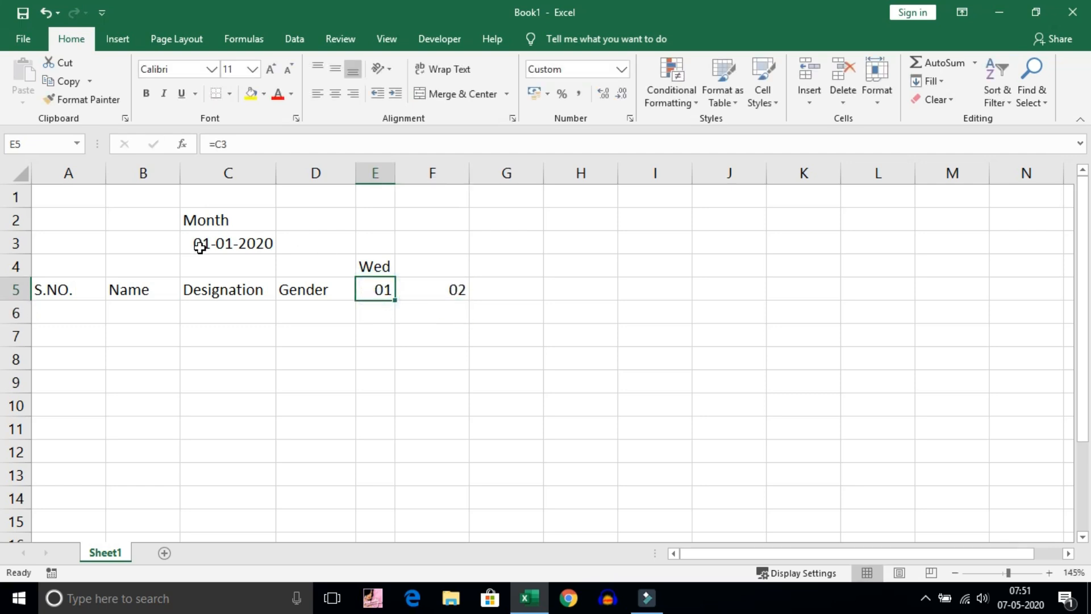
left_click(453, 289)
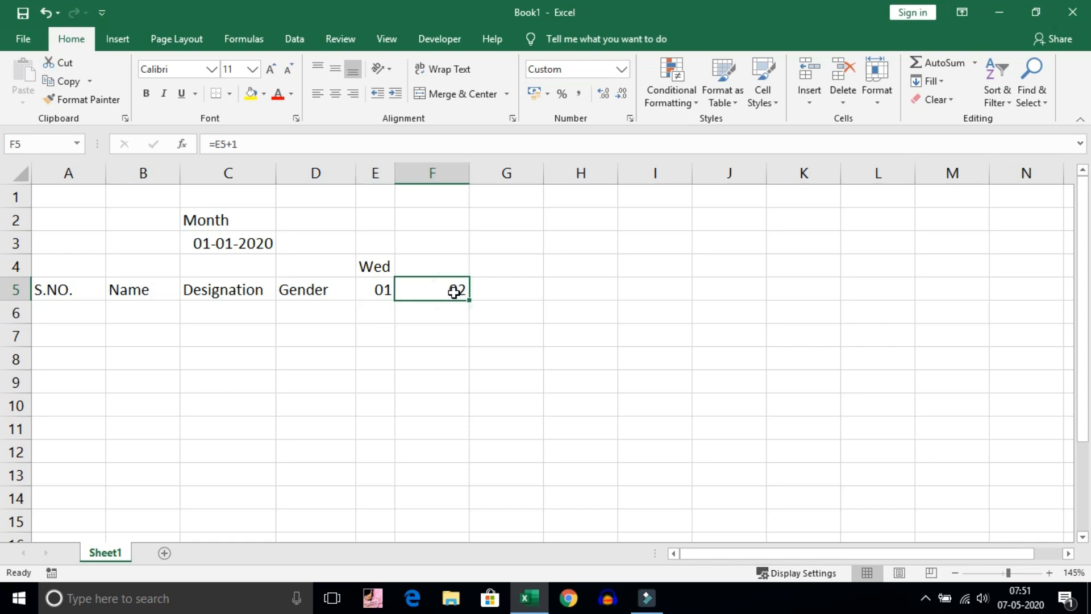
left_click(377, 269)
left_click_drag(396, 276, 435, 271)
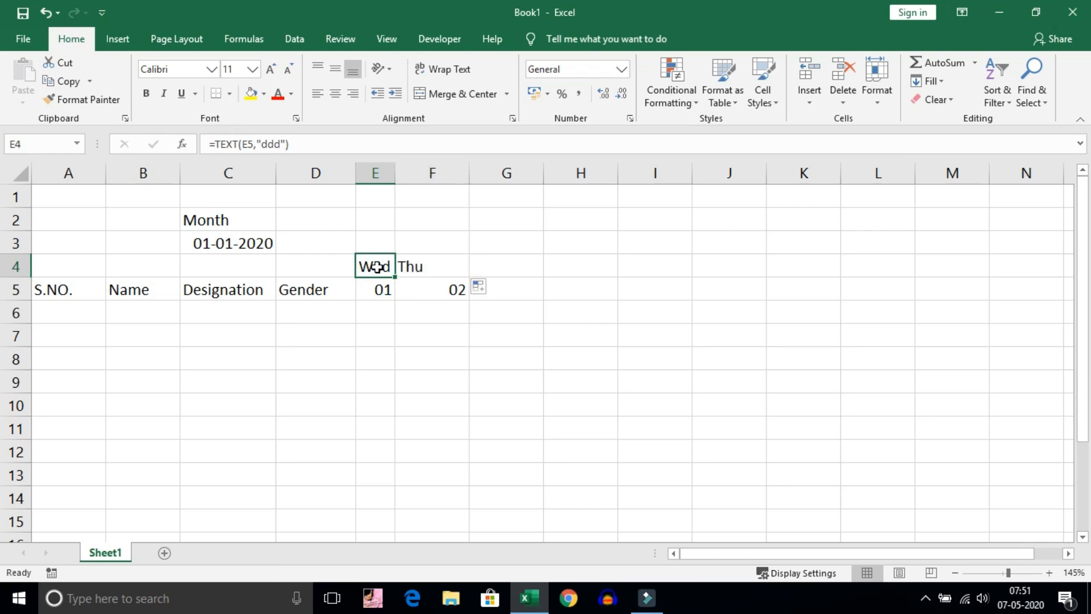
double_click(377, 267)
key("Return")
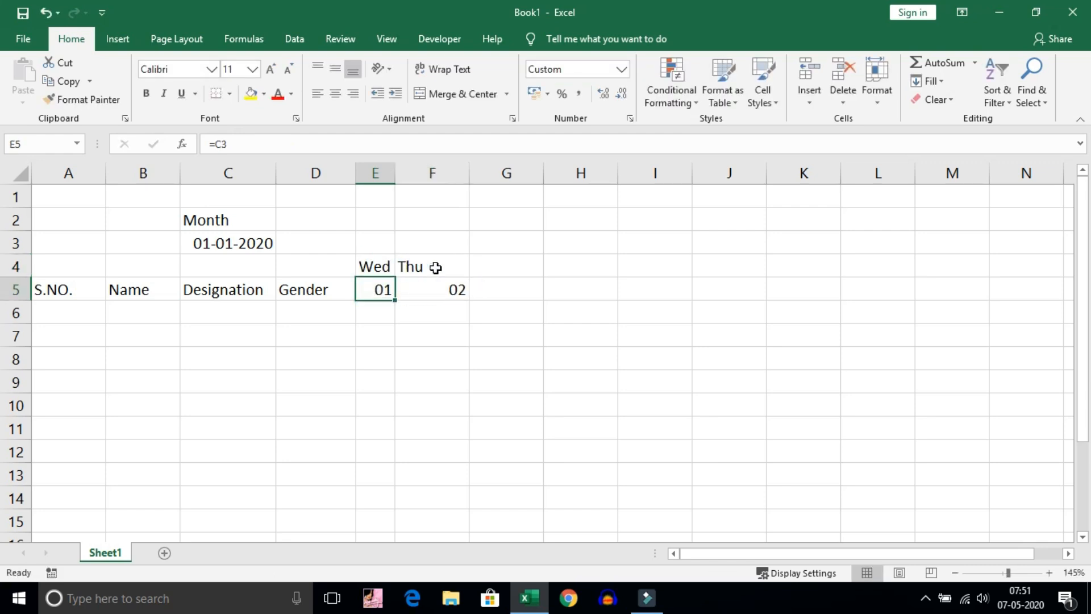
left_click(433, 267)
left_click(248, 143)
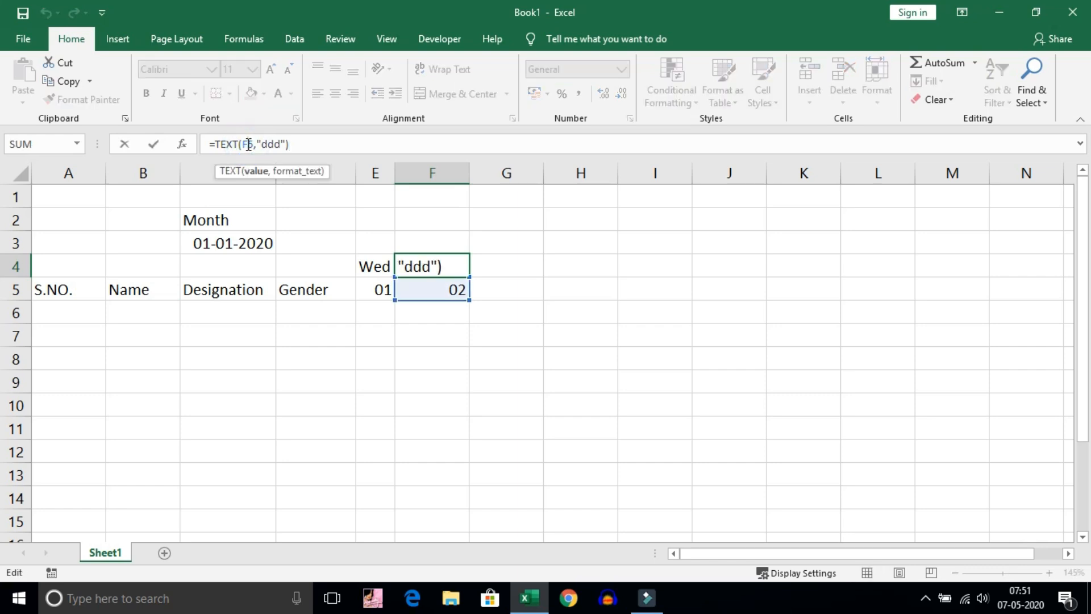
key("Return")
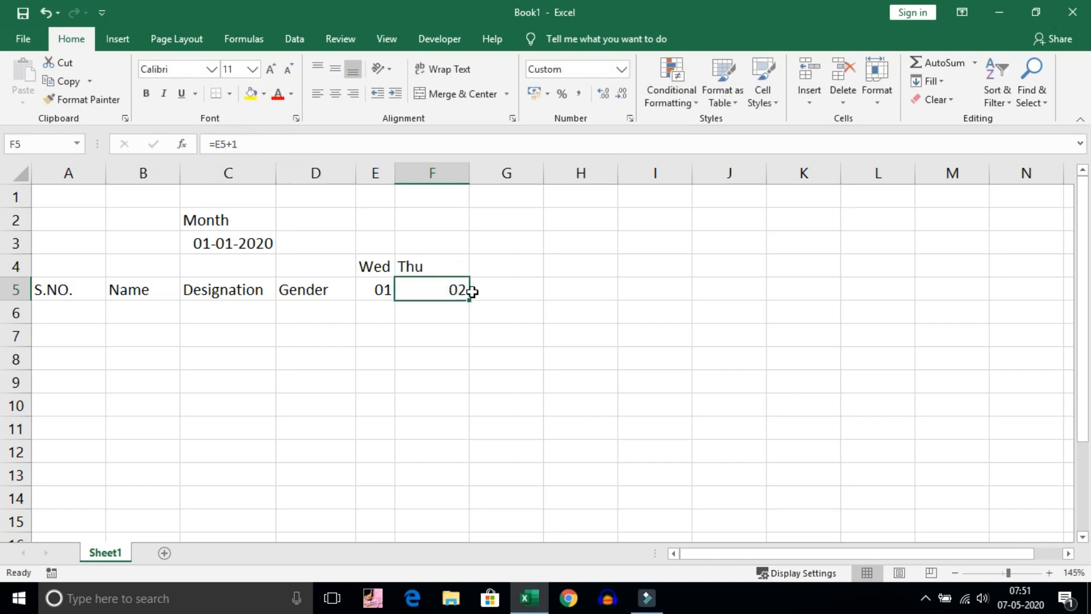
Fill the day formula in F5 and the weekday formula in F4 across their rows to column AI
left_click_drag(472, 301, 1043, 297)
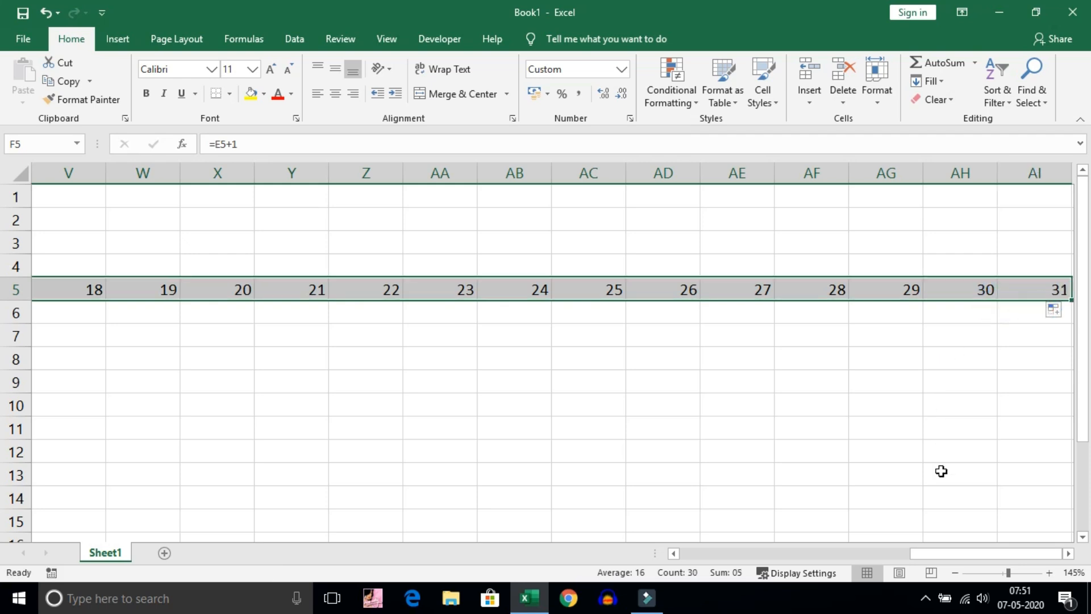
left_click_drag(959, 563, 713, 562)
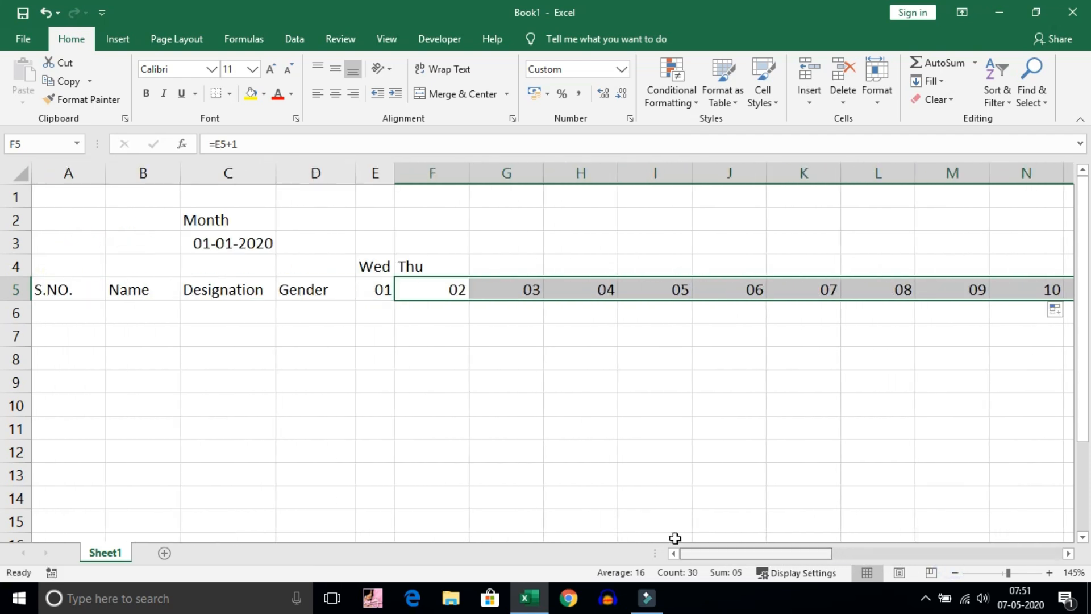
left_click(446, 269)
left_click_drag(469, 276, 1011, 295)
left_click_drag(978, 554, 682, 552)
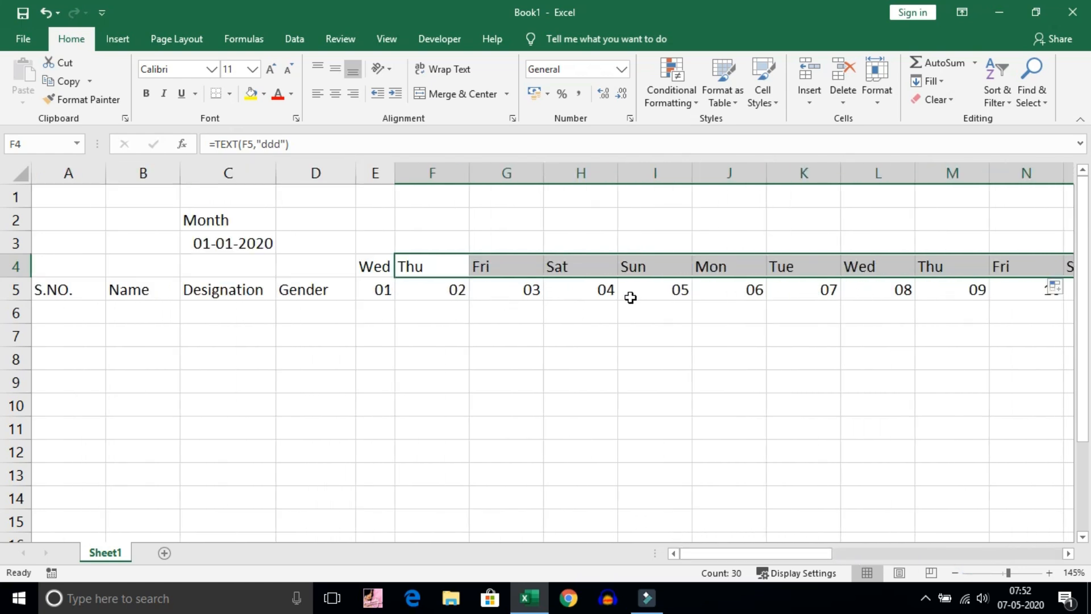
Autofit the widths of all columns in the sheet to their contents
left_click(19, 169)
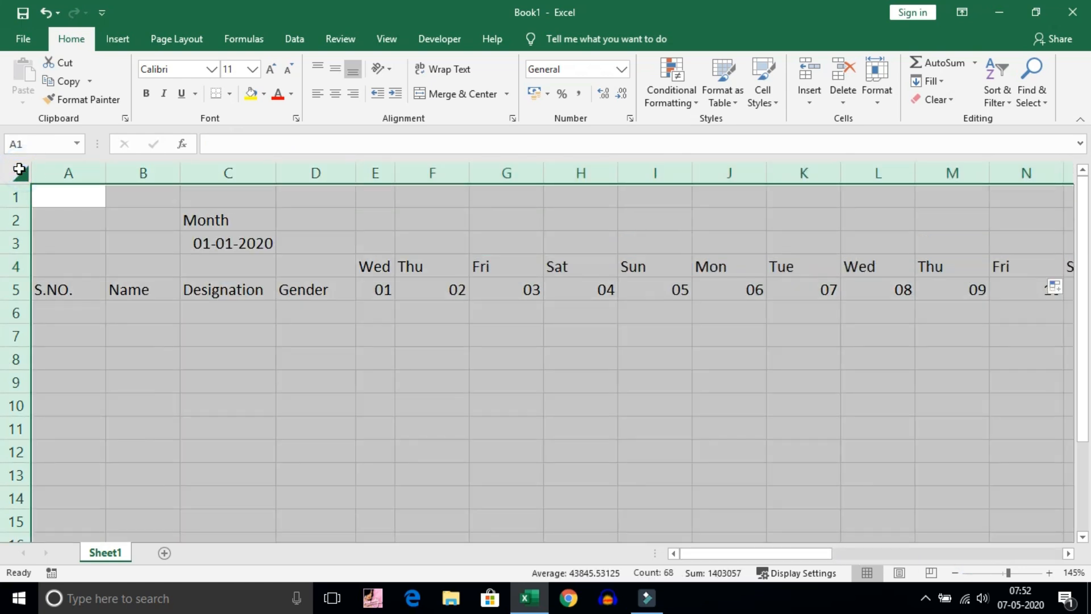
double_click(103, 173)
left_click(341, 345)
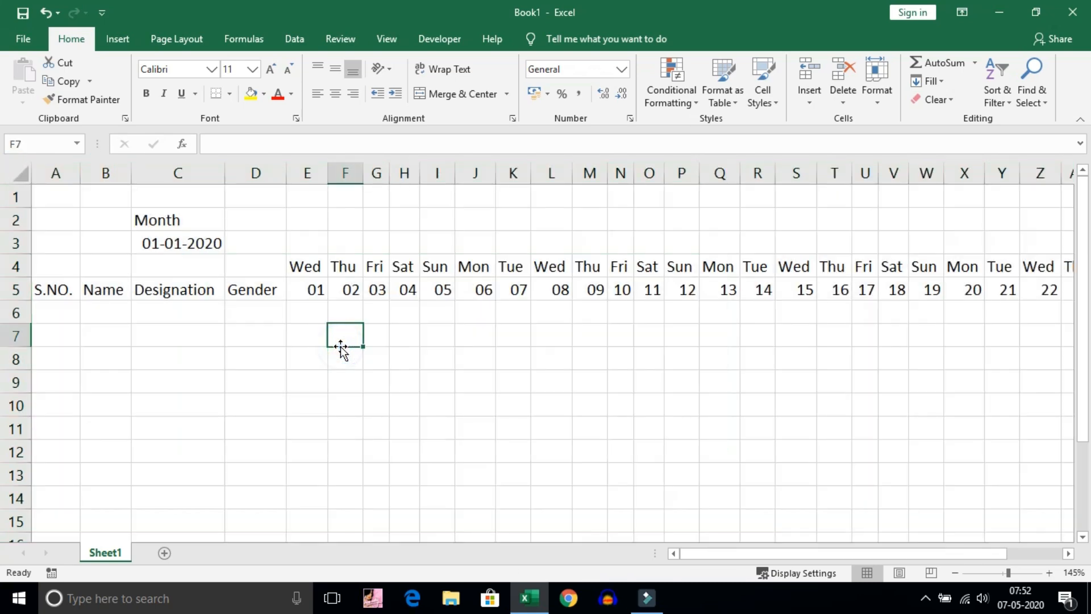
scroll(341, 346, "down", 3)
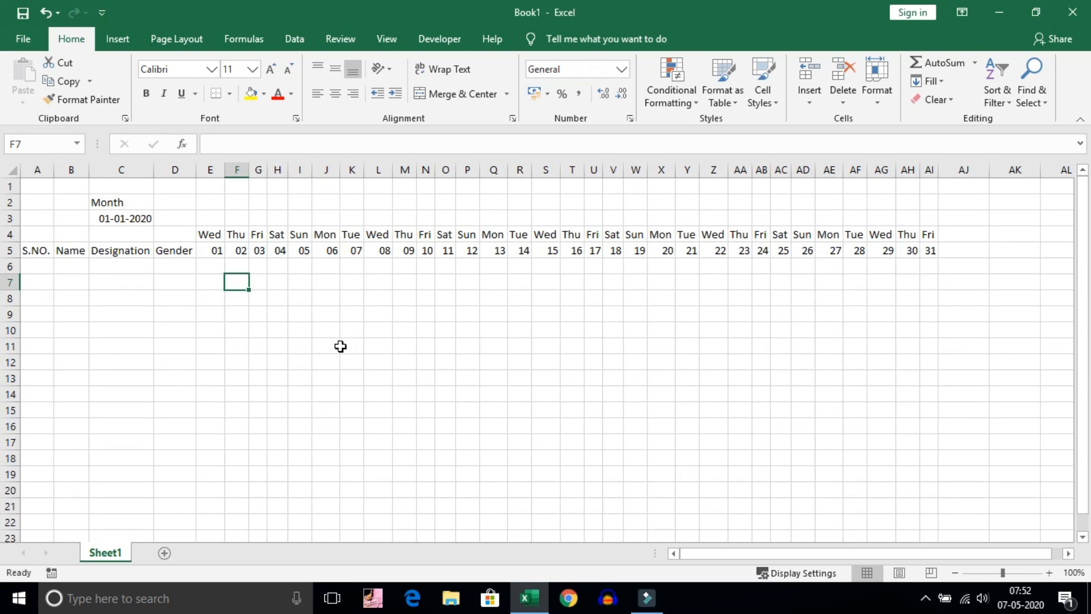
scroll(341, 346, "up", 1)
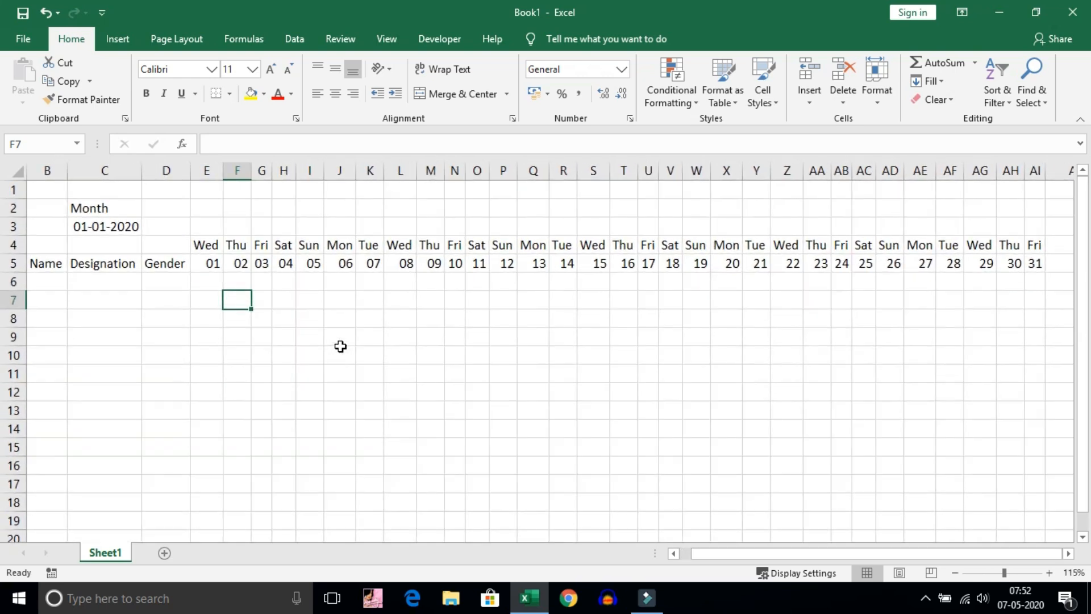
left_click_drag(754, 556, 710, 556)
Start a new conditional formatting rule for E6 that uses a formula to determine which cells to format
left_click(254, 247)
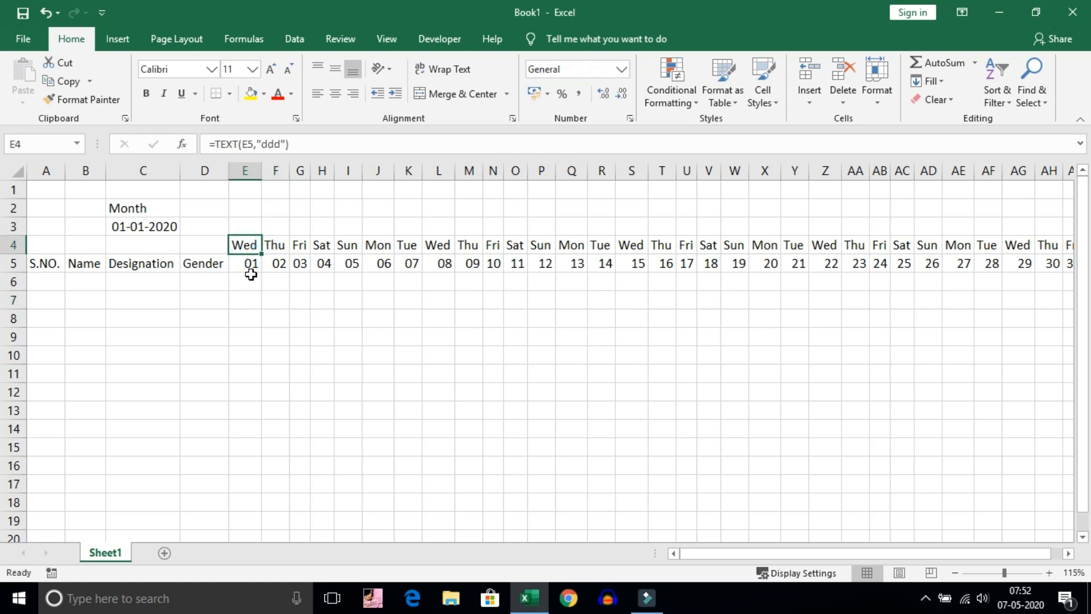
left_click(251, 279)
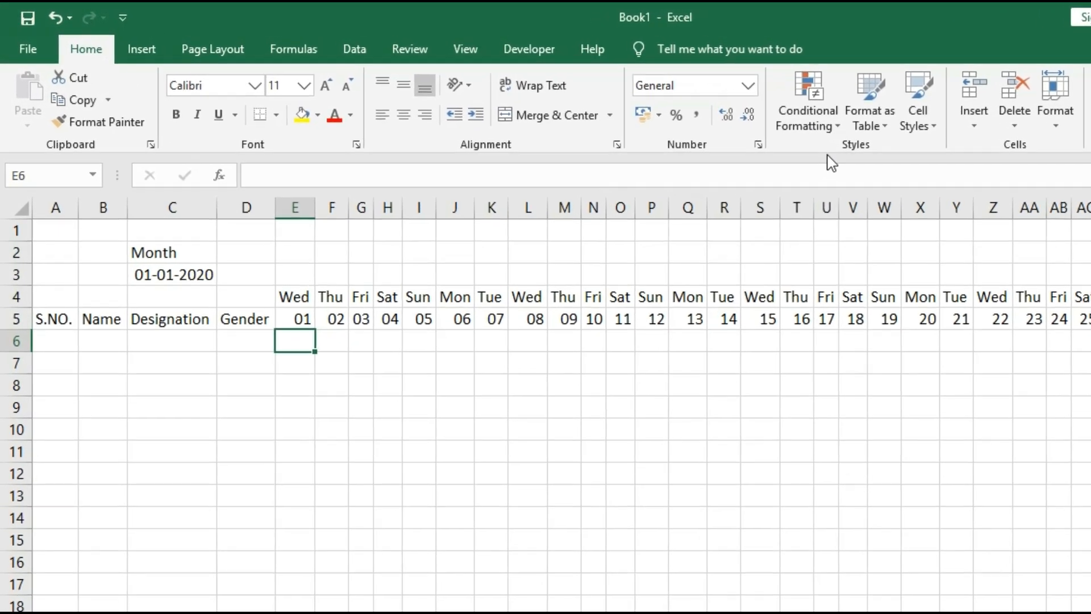
left_click(836, 122)
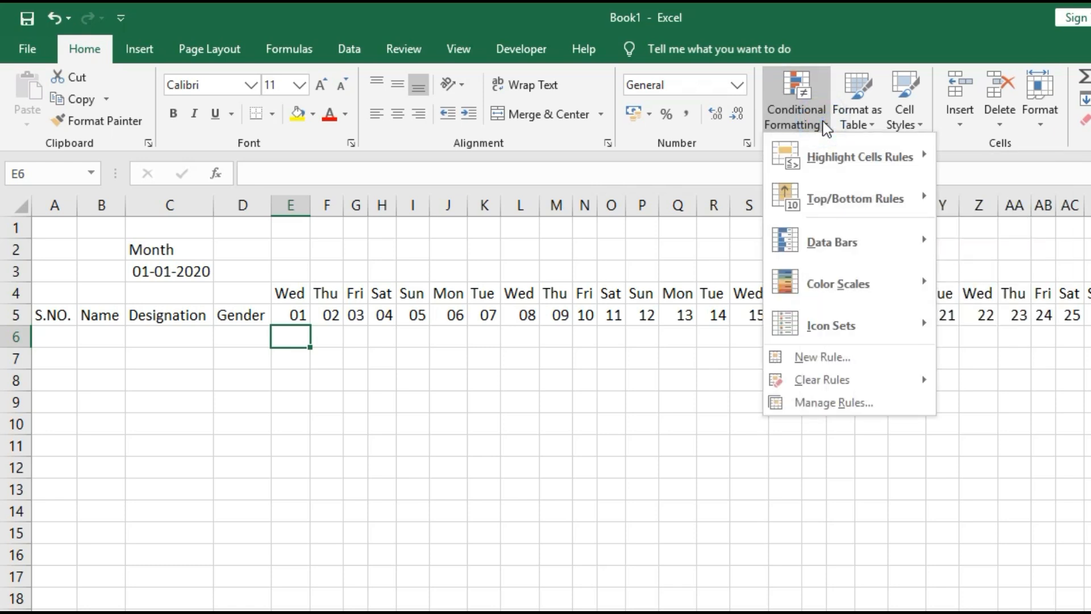
left_click(836, 358)
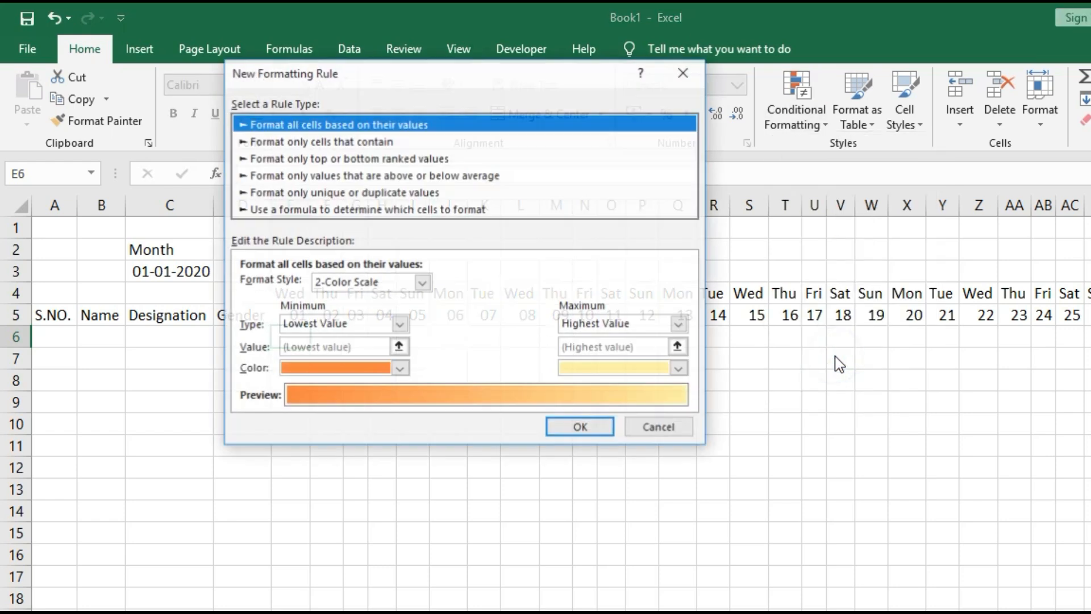
left_click_drag(557, 120, 694, 140)
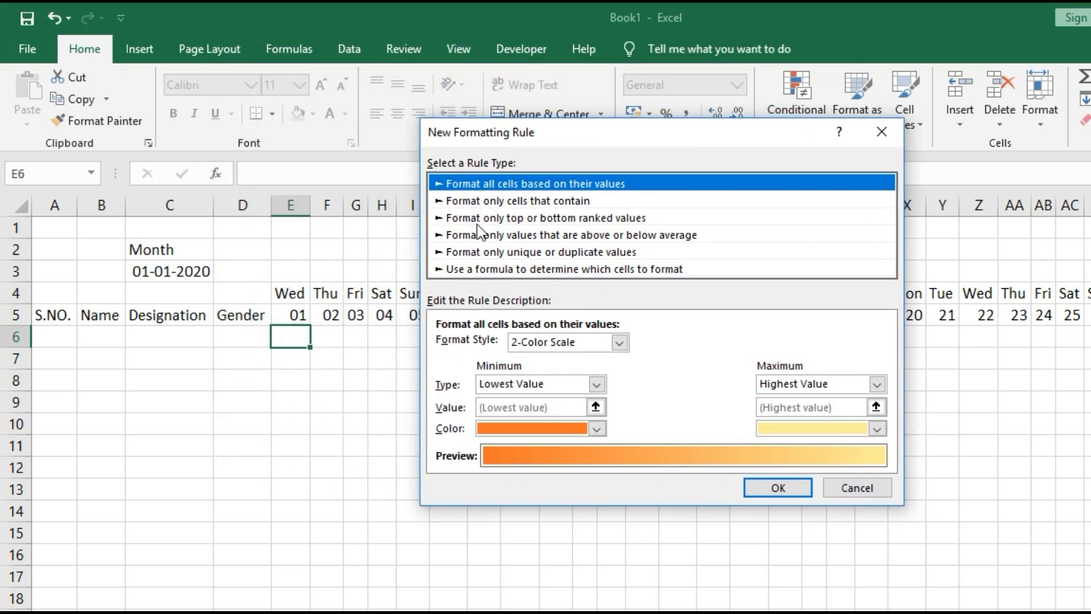
left_click(479, 271)
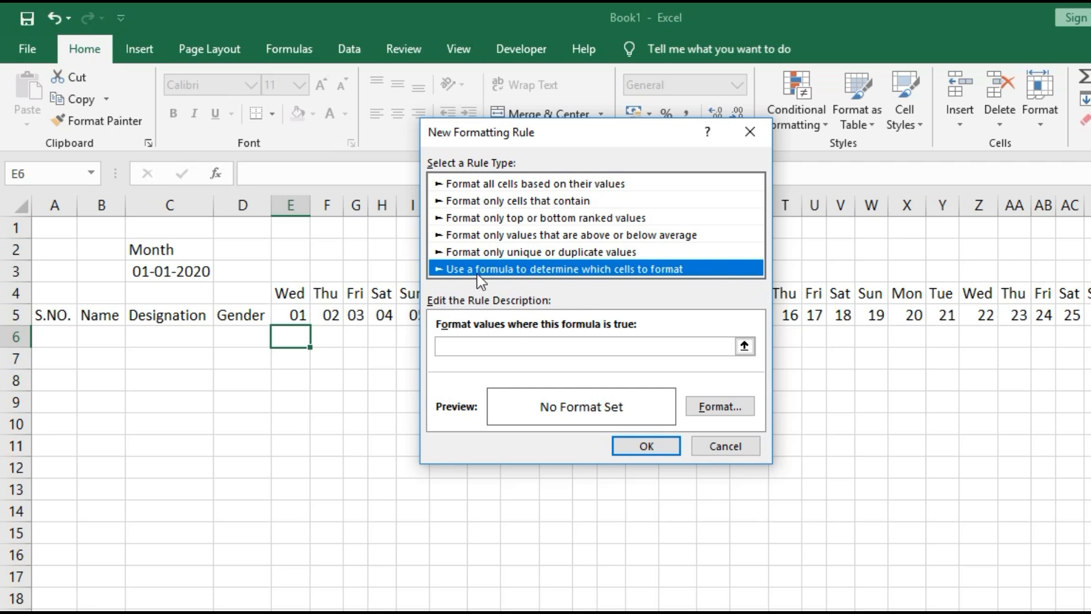
Enter the rule formula =or(E$4="sun"), keeping only the row of the weekday reference absolute
left_click(472, 346)
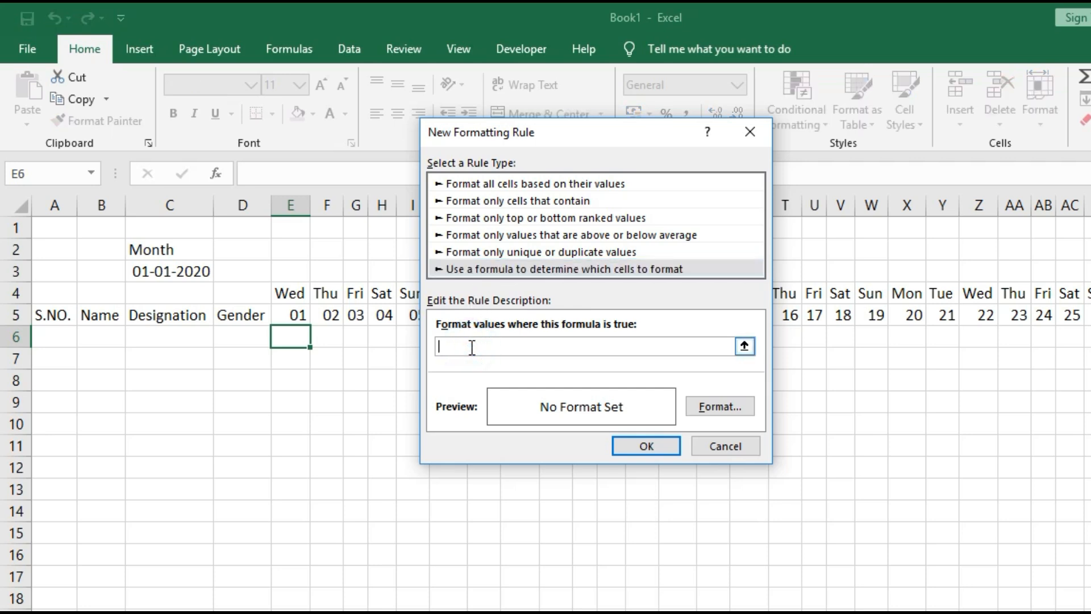
type("=or(")
left_click(293, 290)
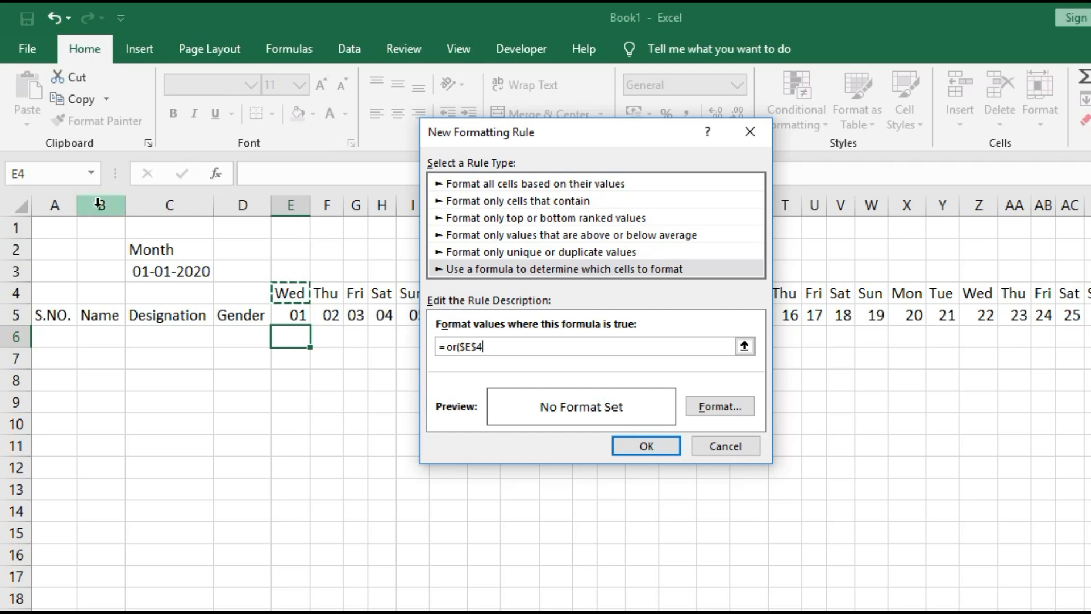
left_click(479, 347)
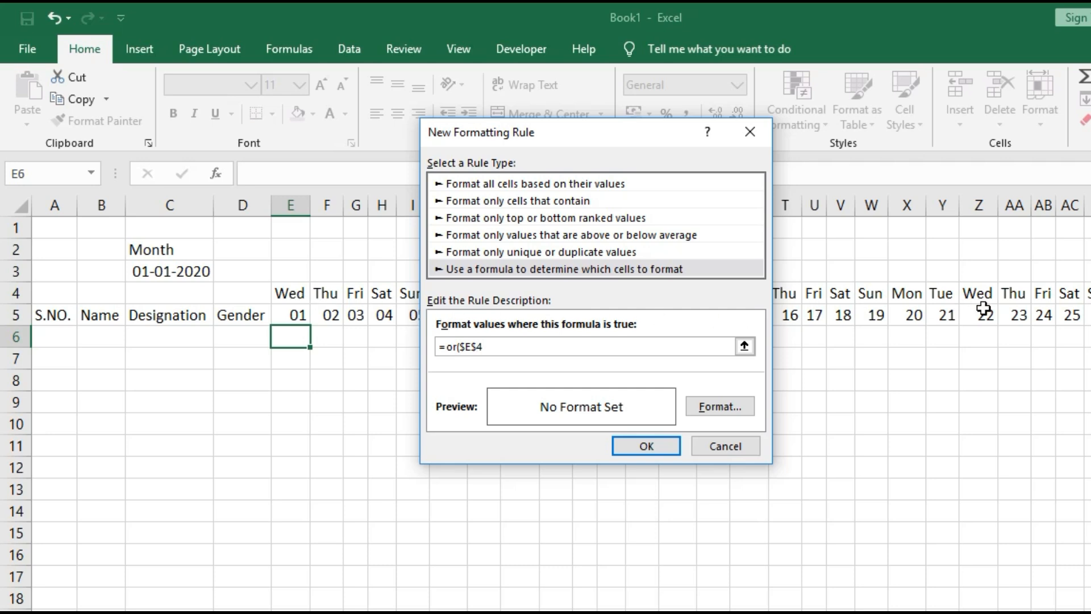
left_click(464, 346)
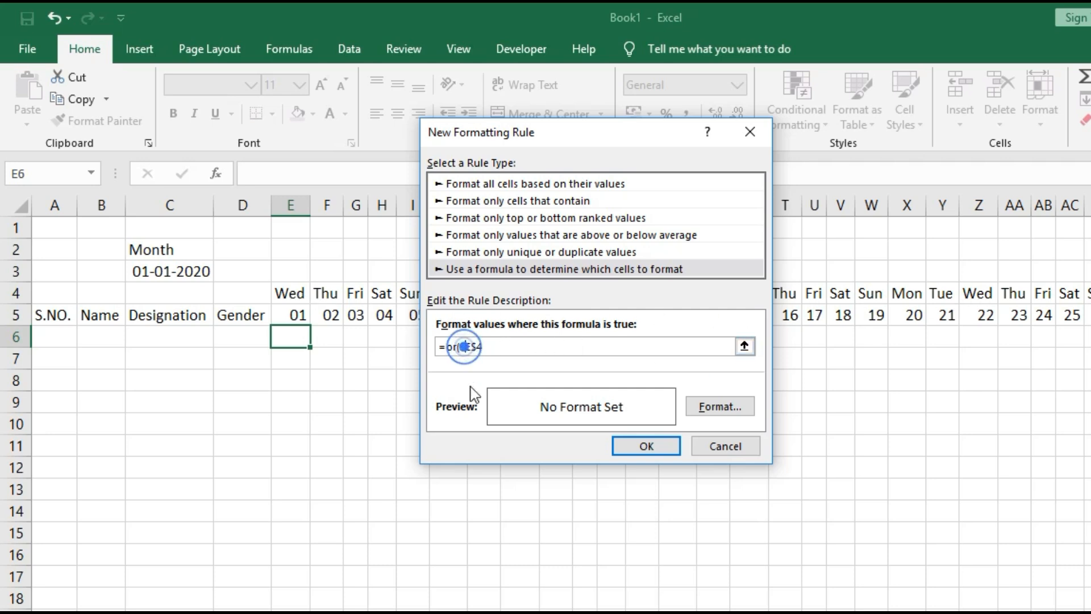
key("BackSpace")
left_click(487, 421)
left_click(487, 345)
type("=")
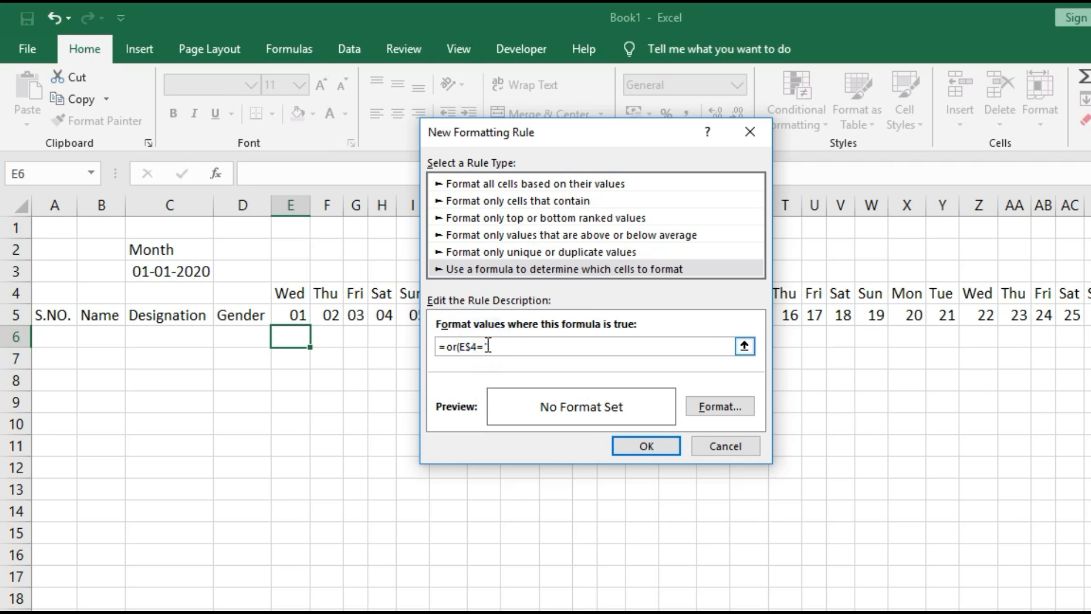
type("\"sun")
Give the Sunday rule a yellow background fill and a bold red font
left_click(733, 407)
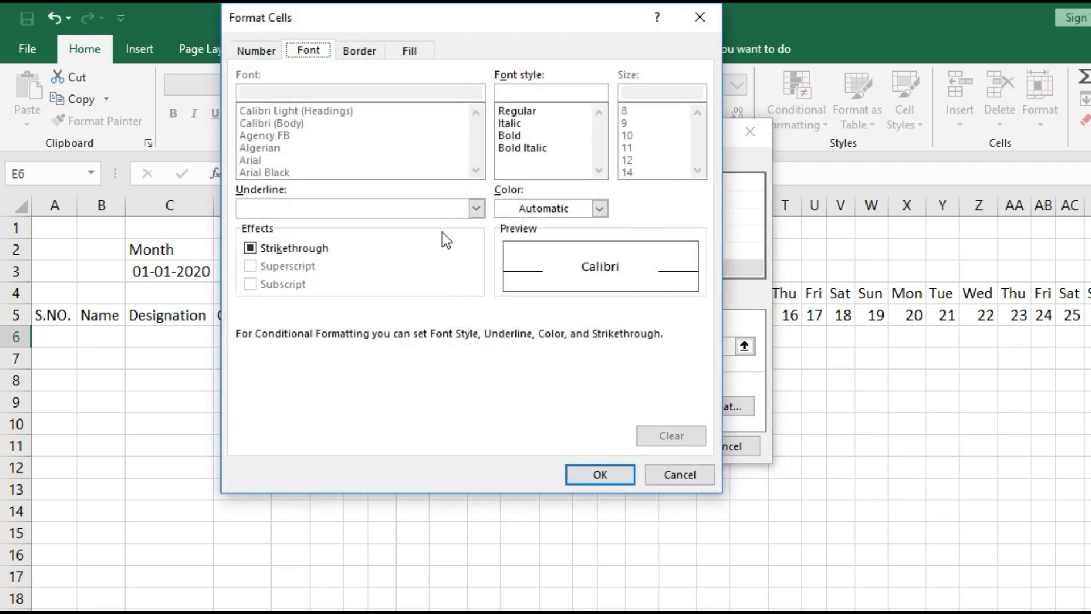
left_click(410, 50)
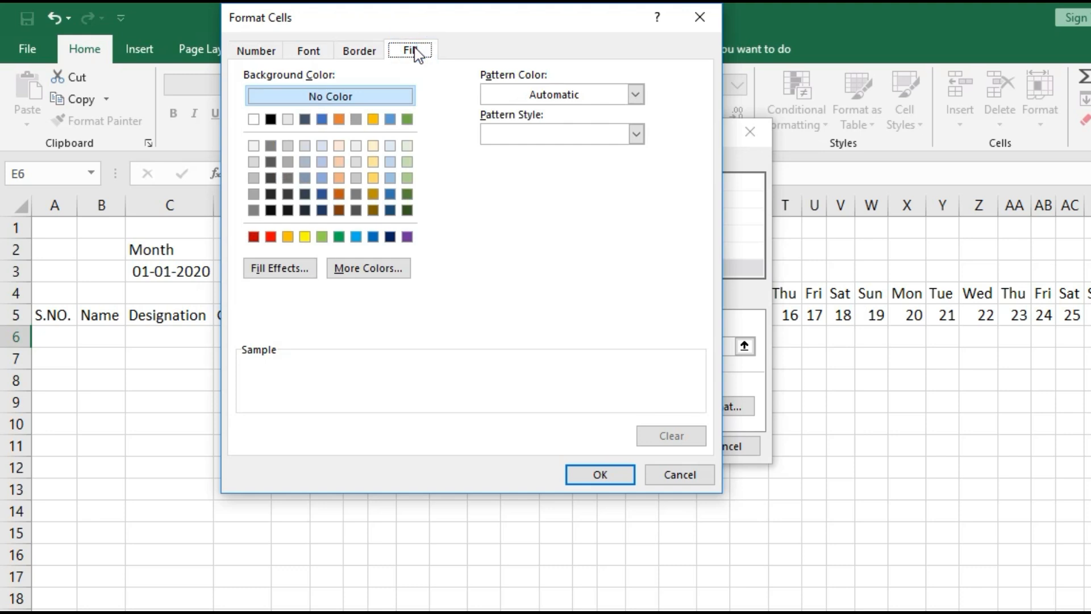
left_click(304, 236)
left_click(322, 56)
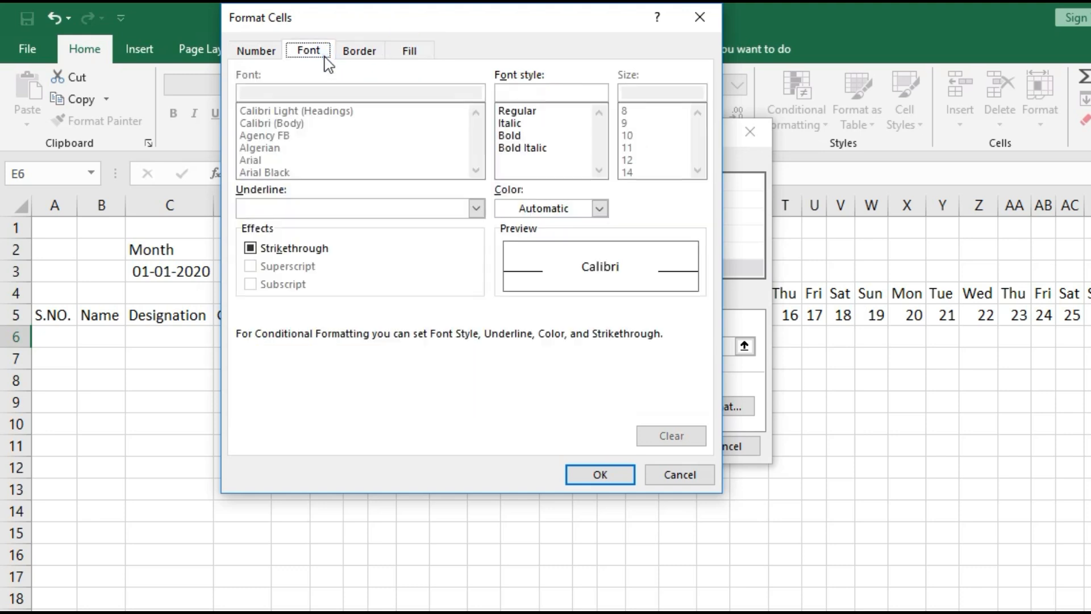
left_click(555, 211)
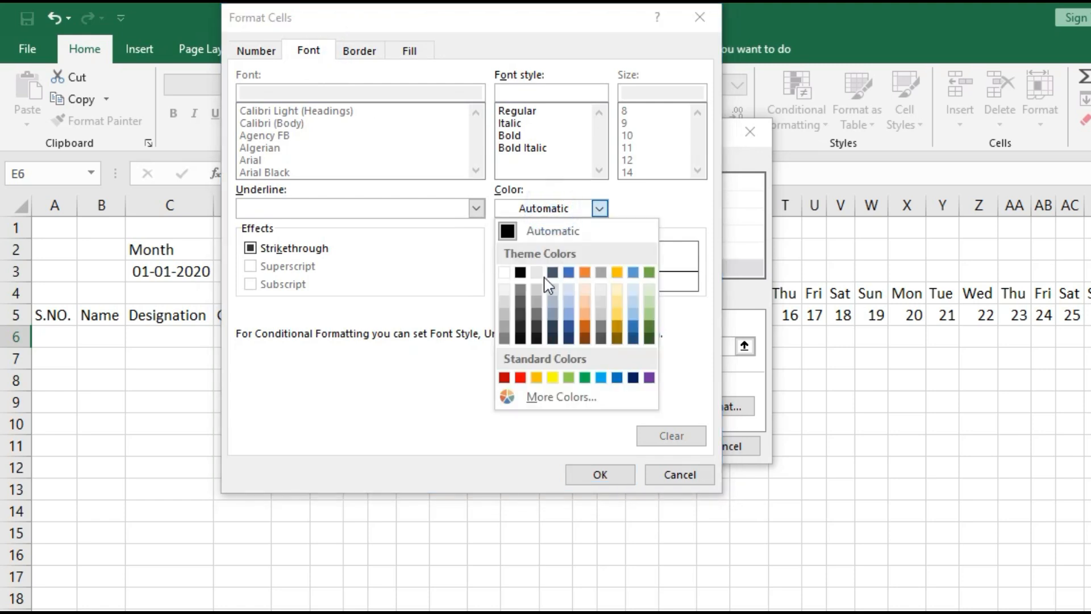
left_click(518, 379)
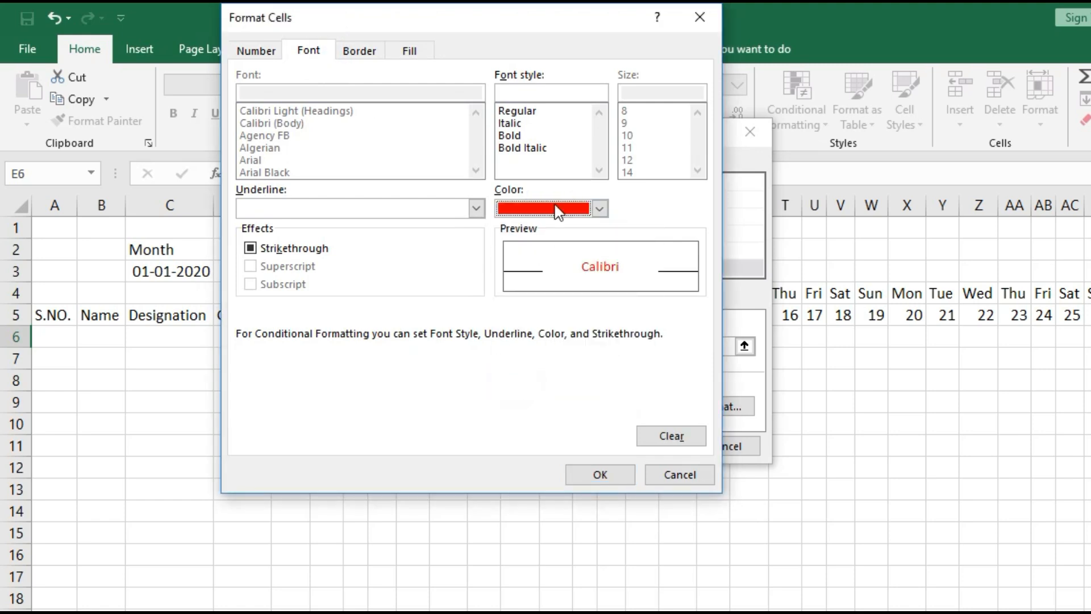
left_click(521, 136)
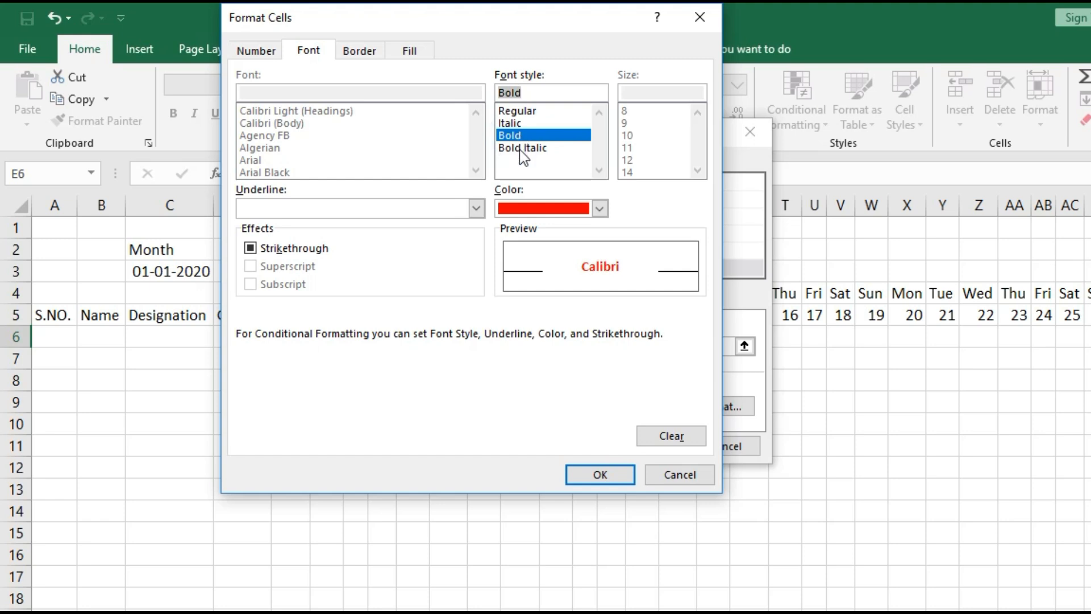
left_click(617, 471)
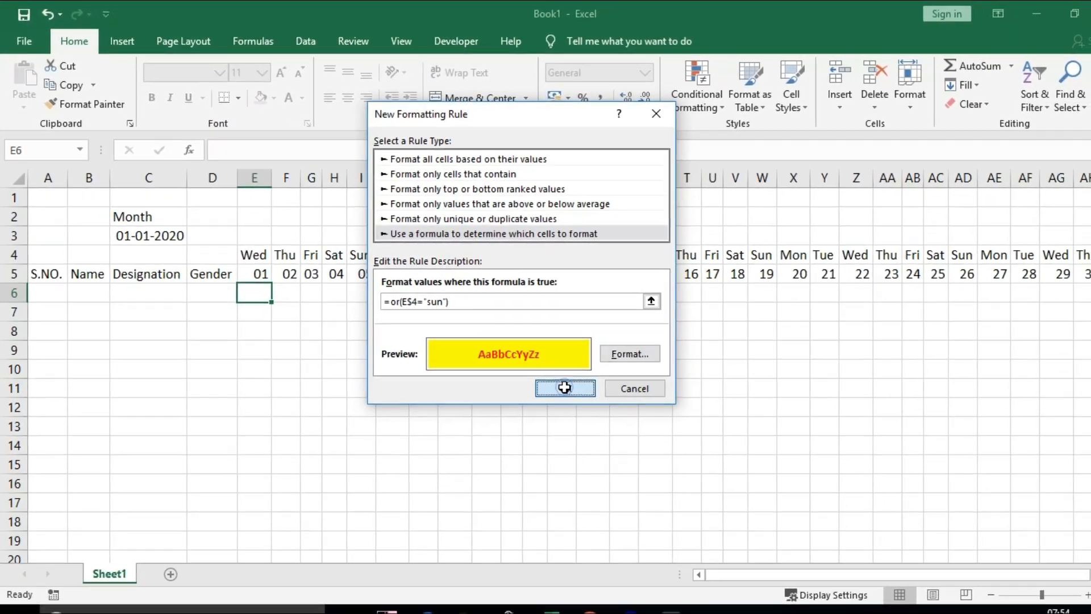
Save the new Sunday formatting rule for cell E6
left_click(596, 414)
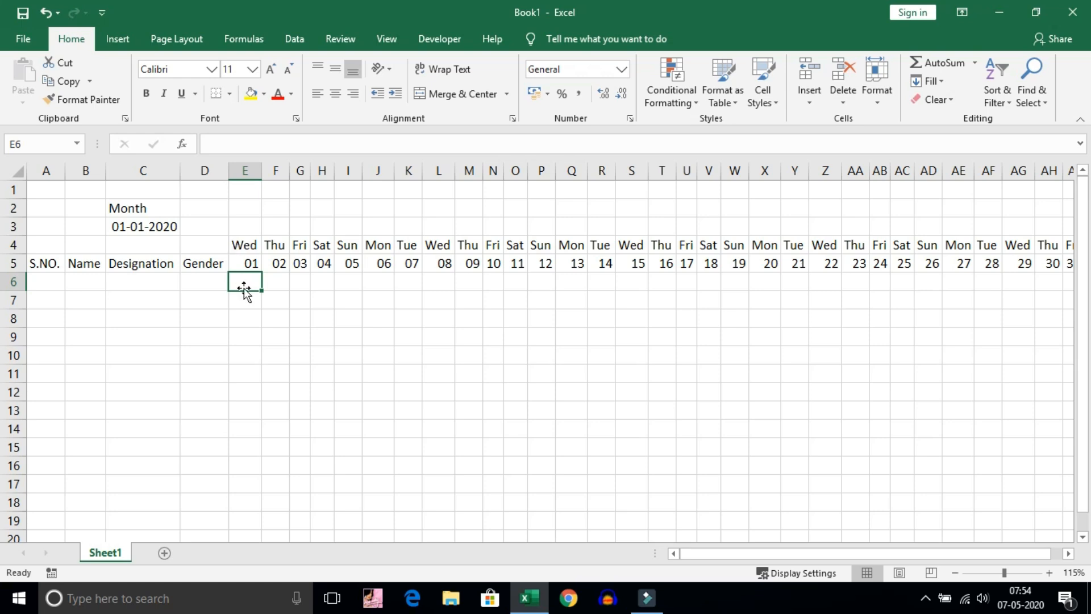
scroll(243, 289, "down", 1, "ctrl")
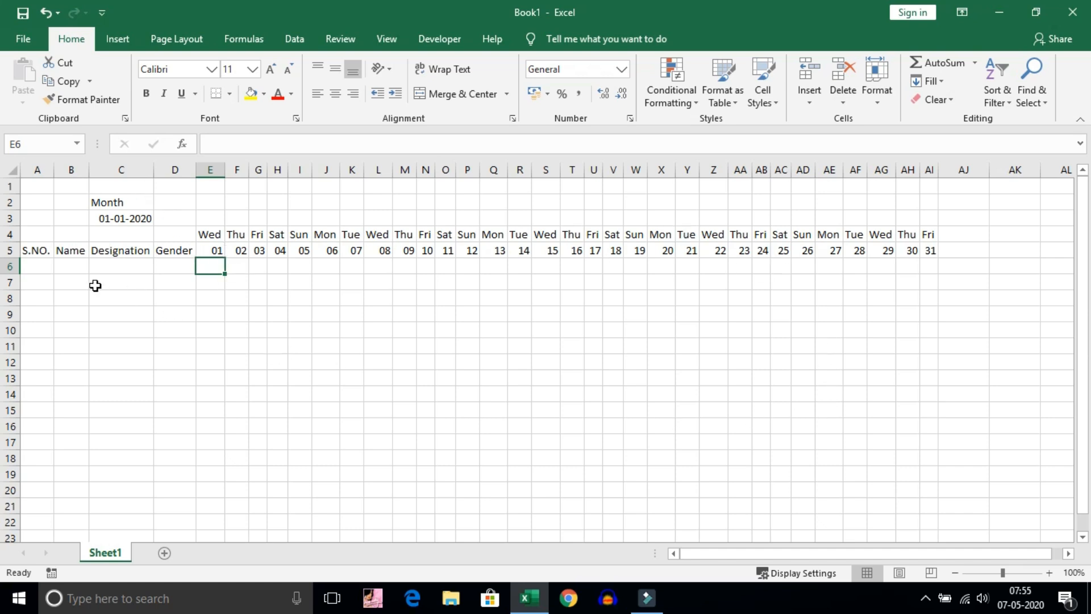
Fill A6:A15 in the S.NO. column with the series 1 to 10 and center the numbers horizontally
left_click(42, 264)
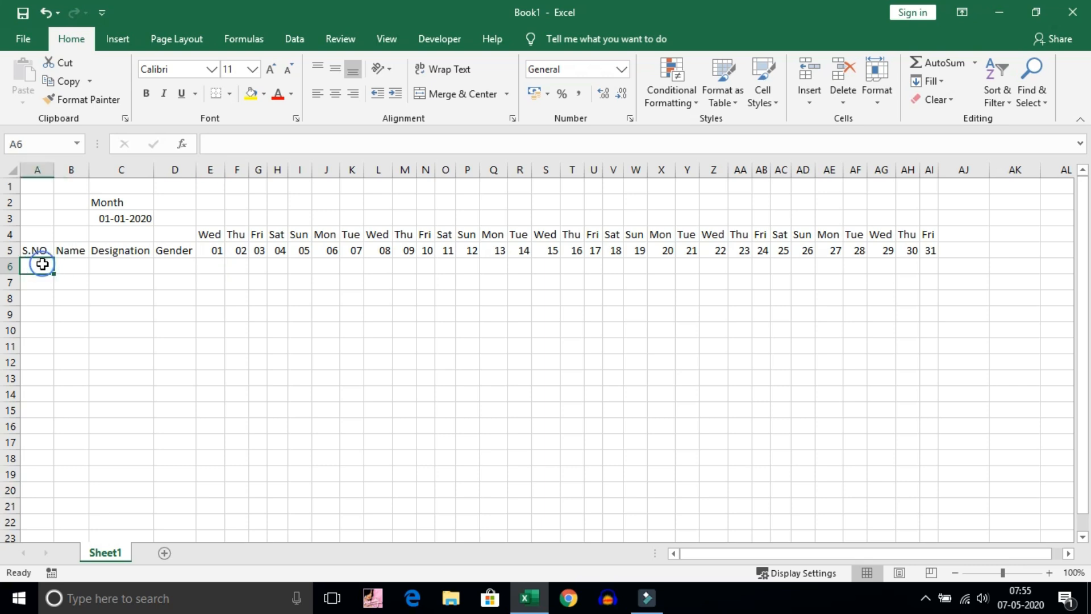
type("1")
key("Return")
type("2")
key("Return")
left_click_drag(40, 267, 55, 414)
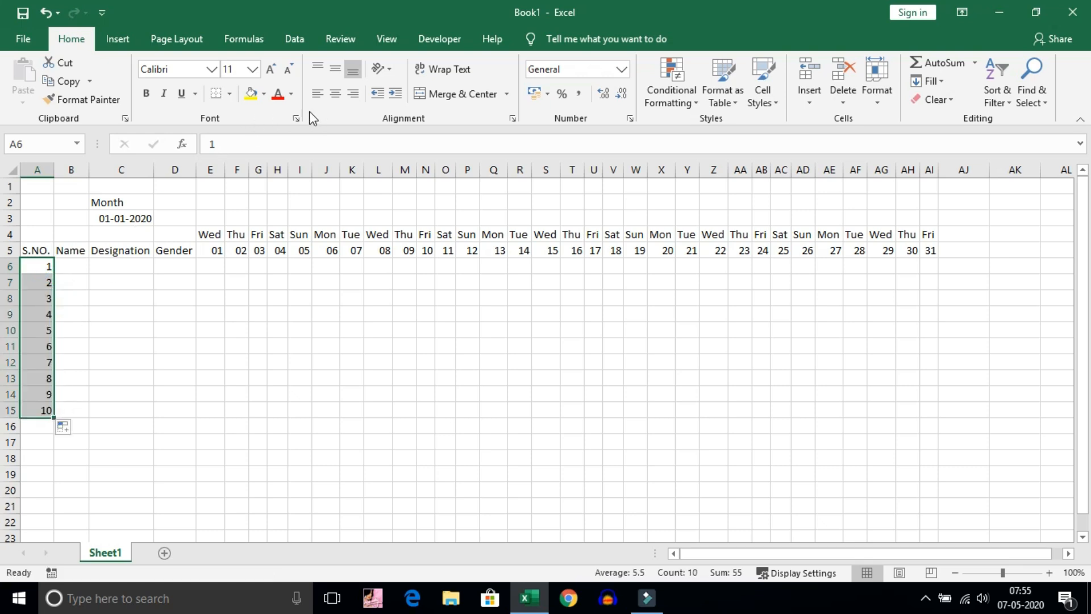
left_click(340, 95)
left_click(259, 329)
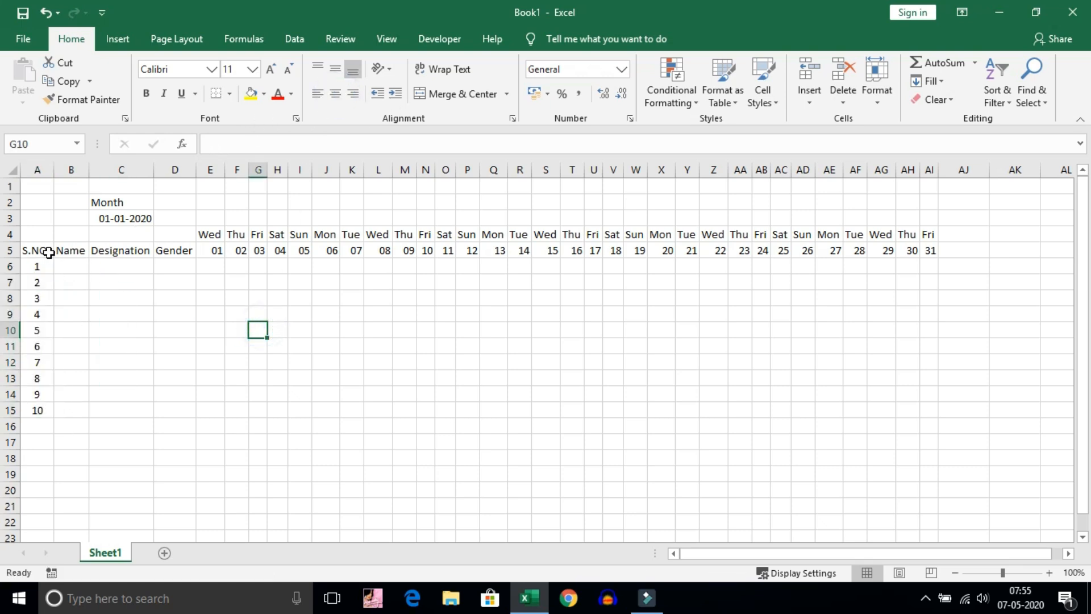
Copy the formatting of E6 to the whole range E4:AI15 with Format Painter
left_click(203, 268)
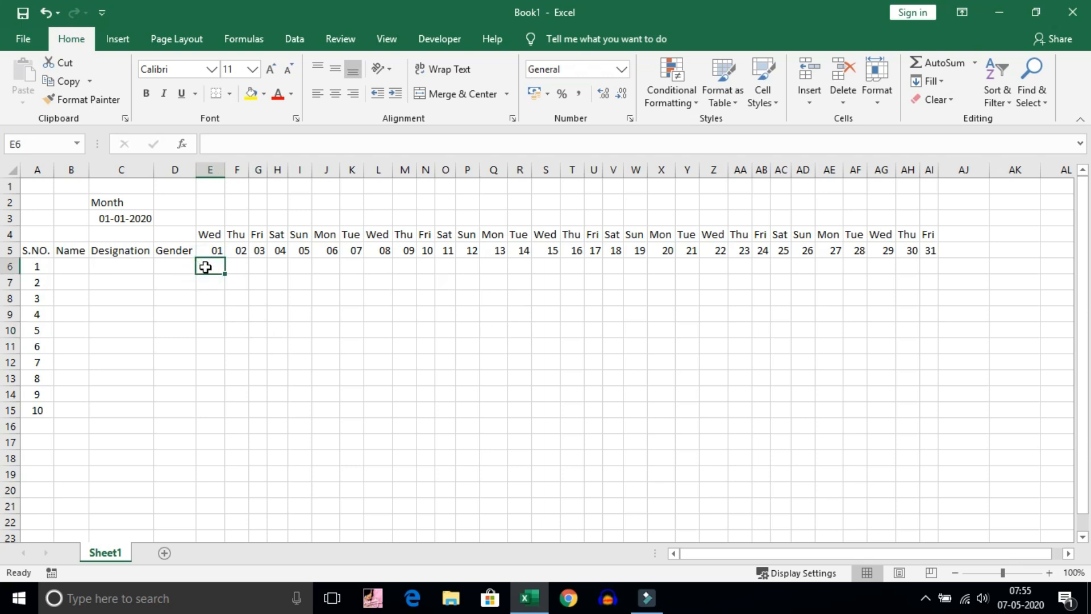
left_click(99, 106)
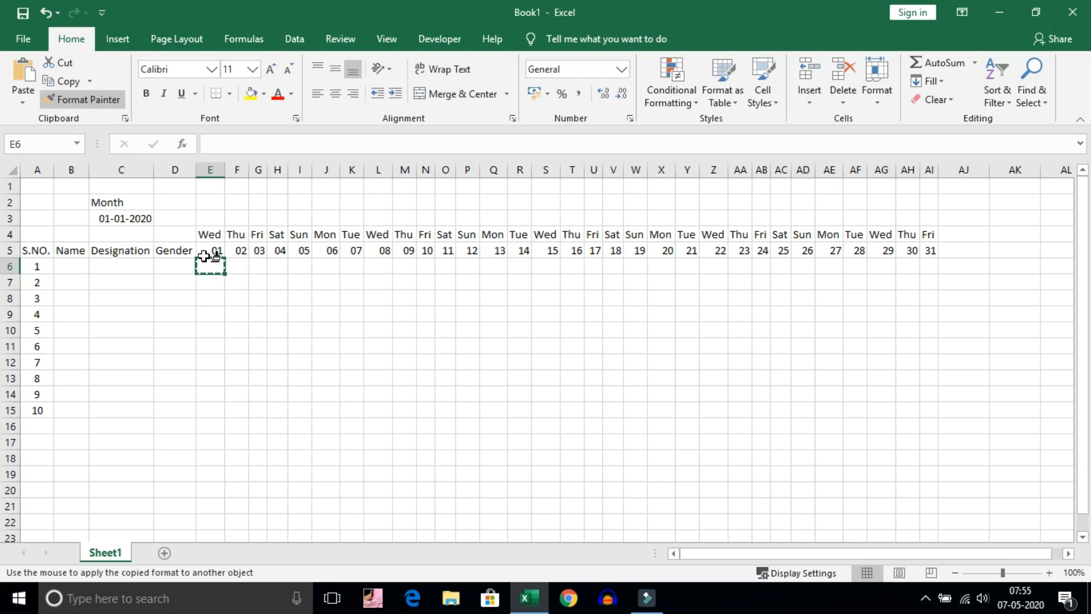
mouse_move(212, 235)
left_mouse_down()
mouse_move(828, 365)
mouse_move(924, 404)
left_mouse_up()
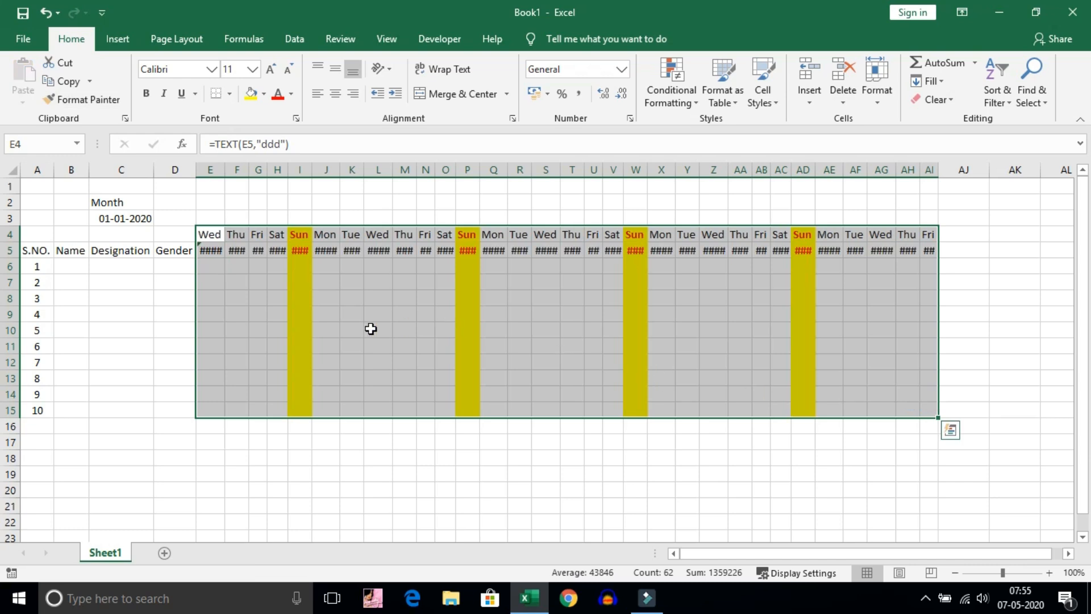
left_click(371, 329)
Apply the custom number format dd to the day numbers in E5:AI5
left_click(211, 250)
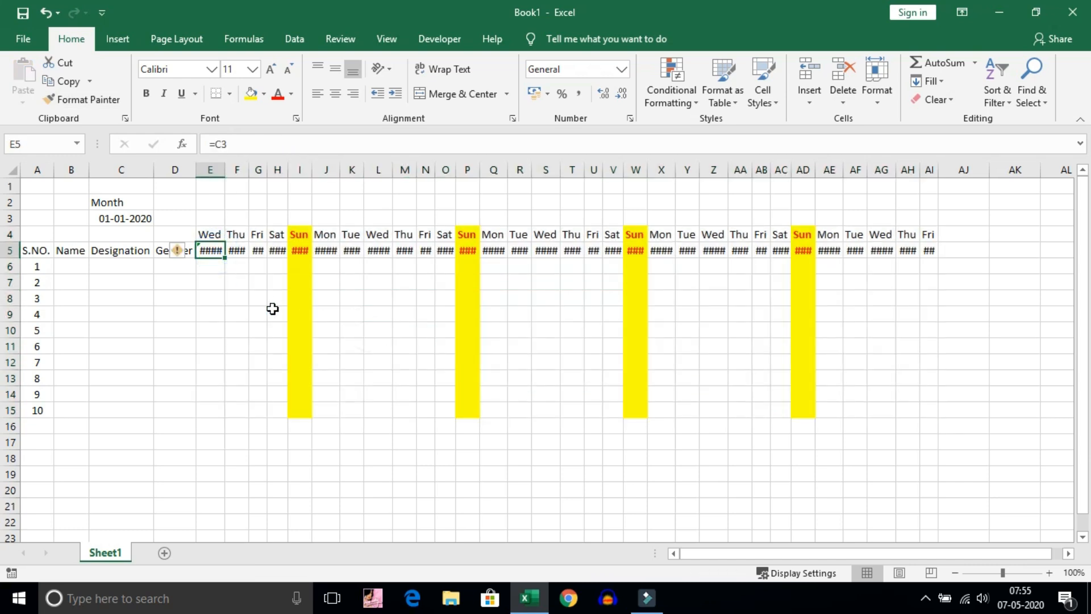
left_click_drag(211, 250, 928, 253)
right_click(219, 250)
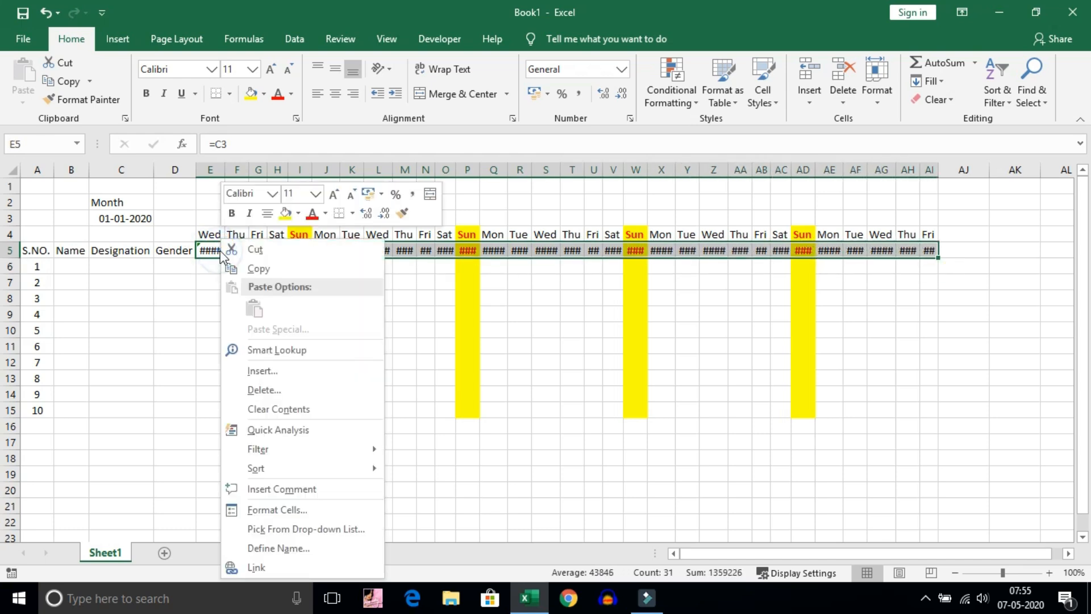
left_click(279, 511)
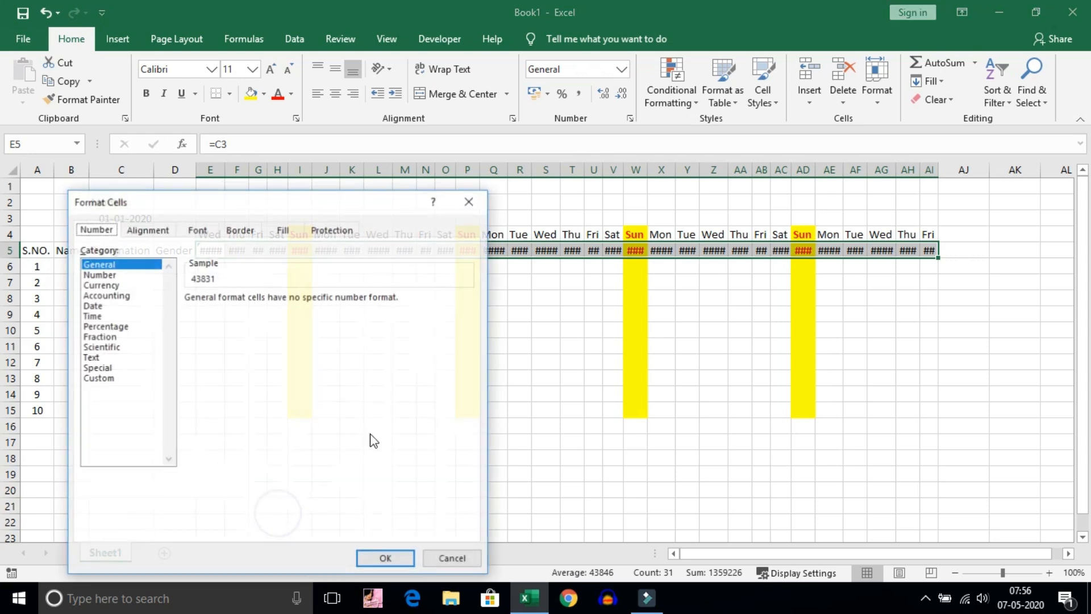
left_click_drag(393, 195, 649, 106)
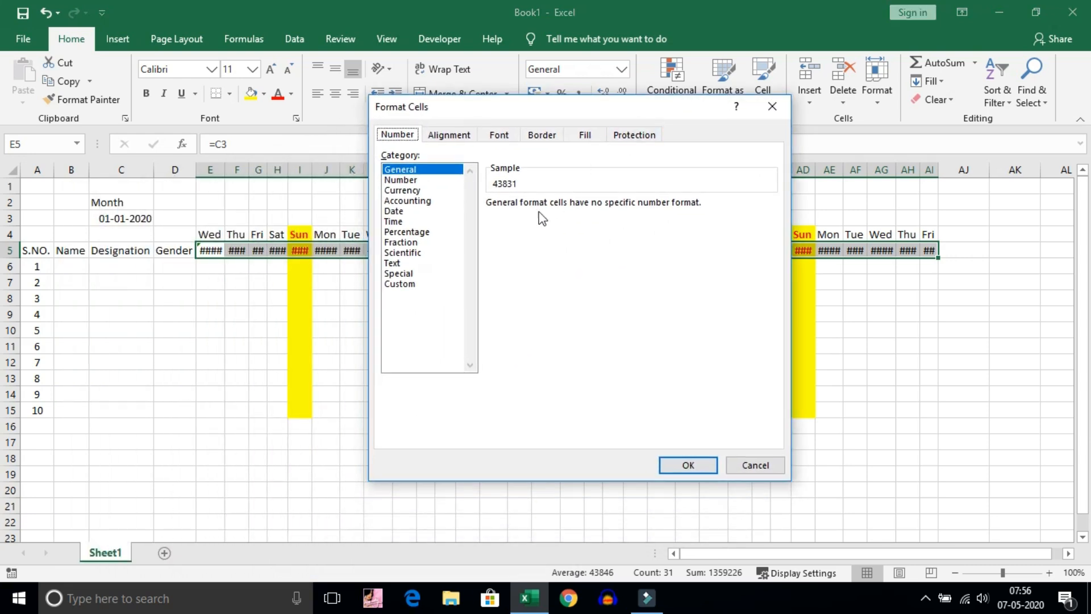
left_click(404, 284)
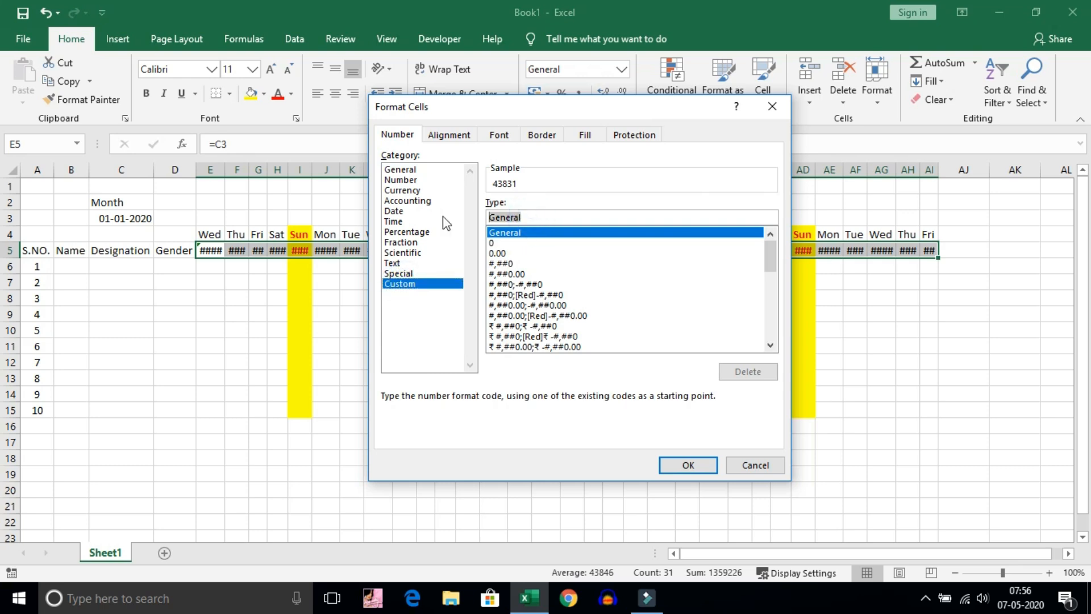
key("BackSpace")
type("dd")
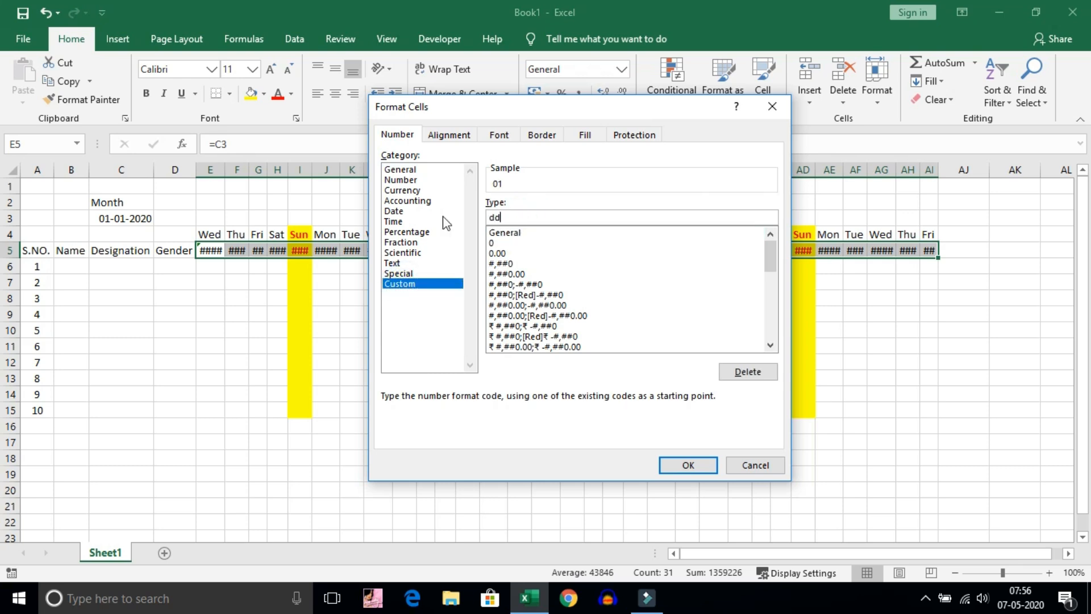
left_click(689, 464)
left_click(516, 380)
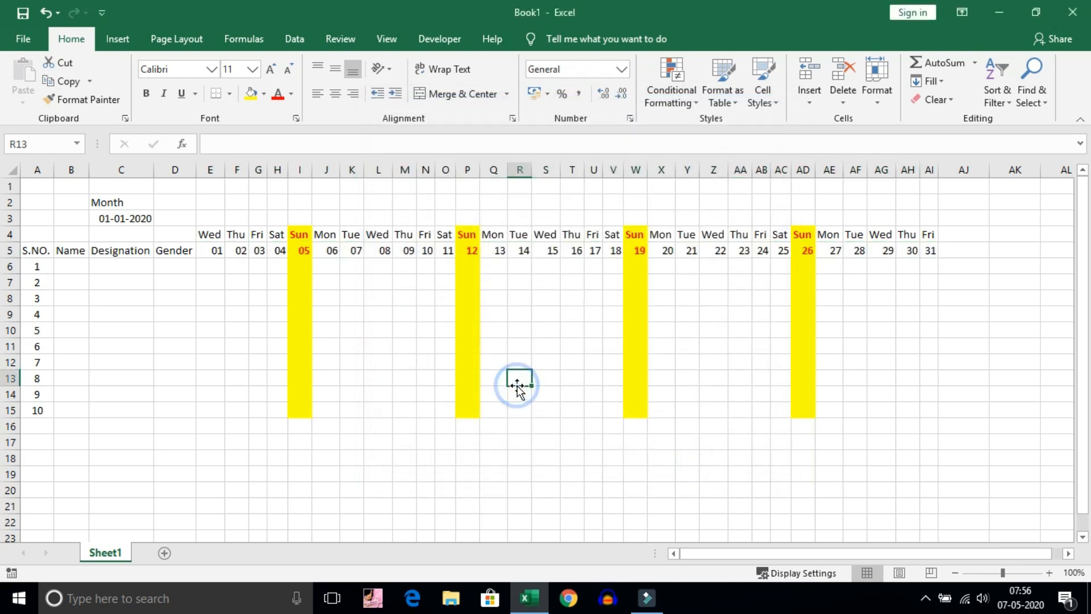
Add all borders to the table range A4:AI15
left_click_drag(45, 236, 925, 411)
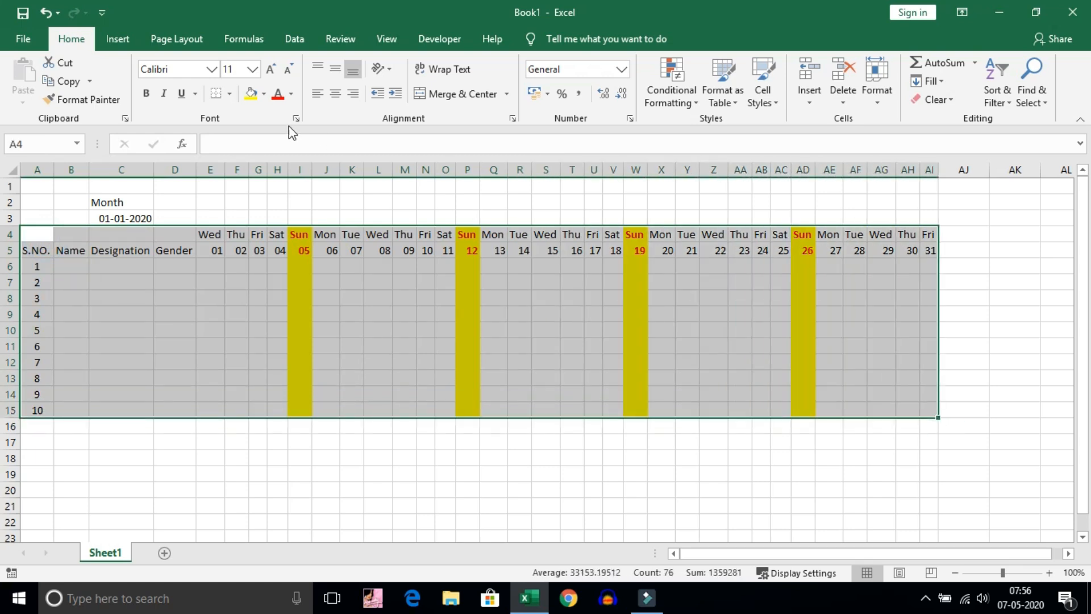
left_click(232, 99)
left_click(220, 251)
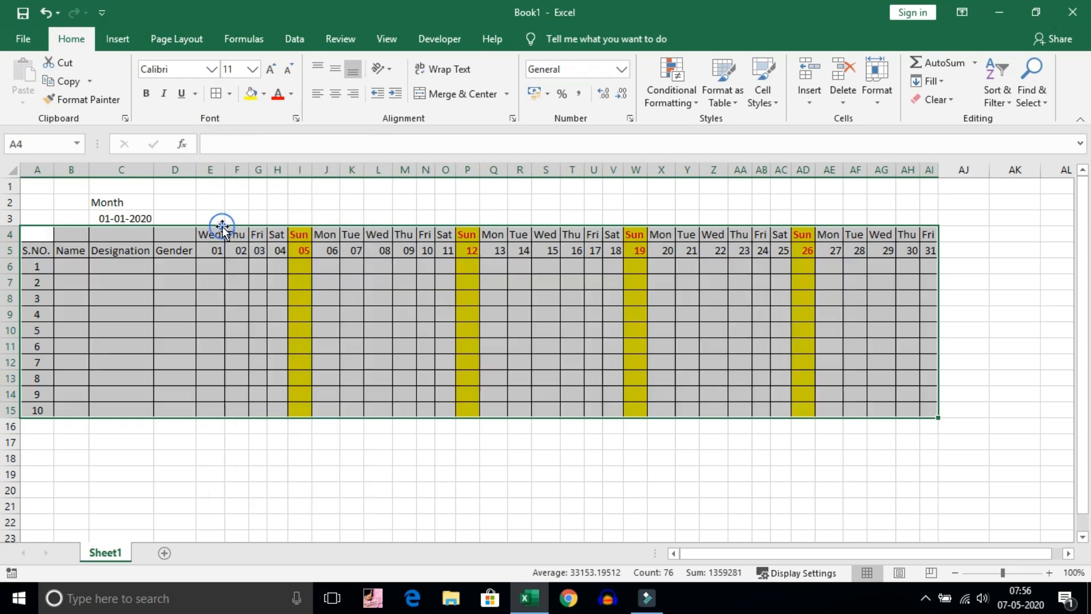
left_click(364, 320)
Fill the header rows A4:AI5 with light green and center their text horizontally and vertically
left_click_drag(42, 234, 921, 246)
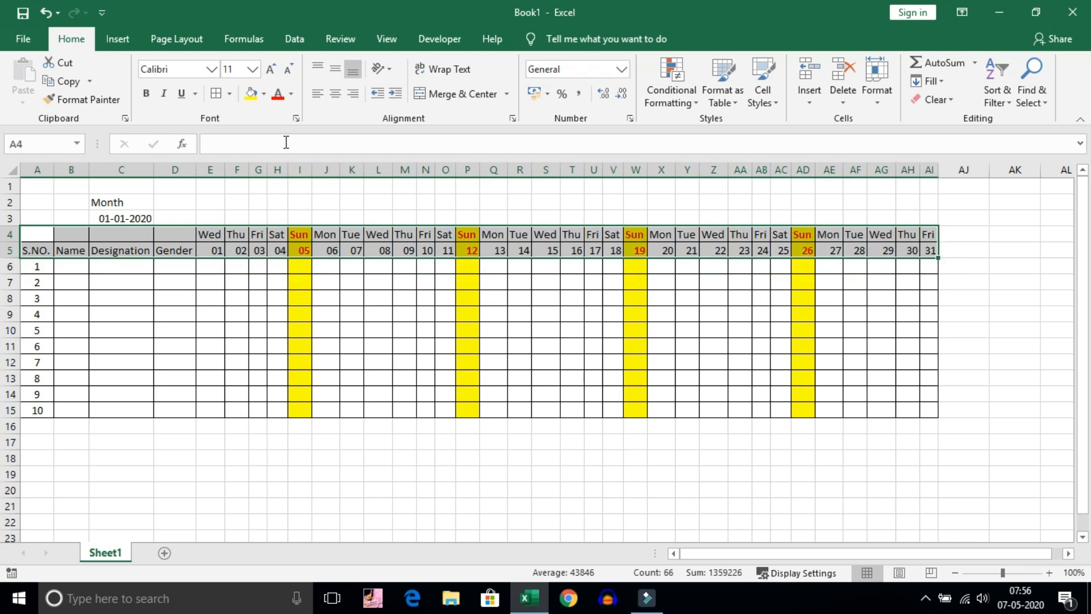
left_click(265, 94)
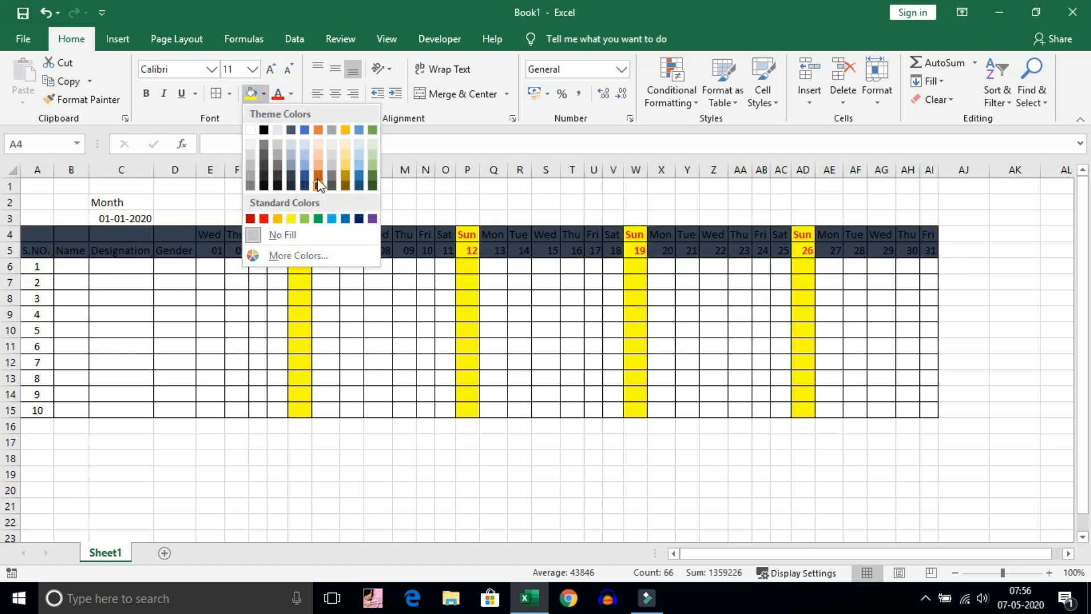
left_click(372, 165)
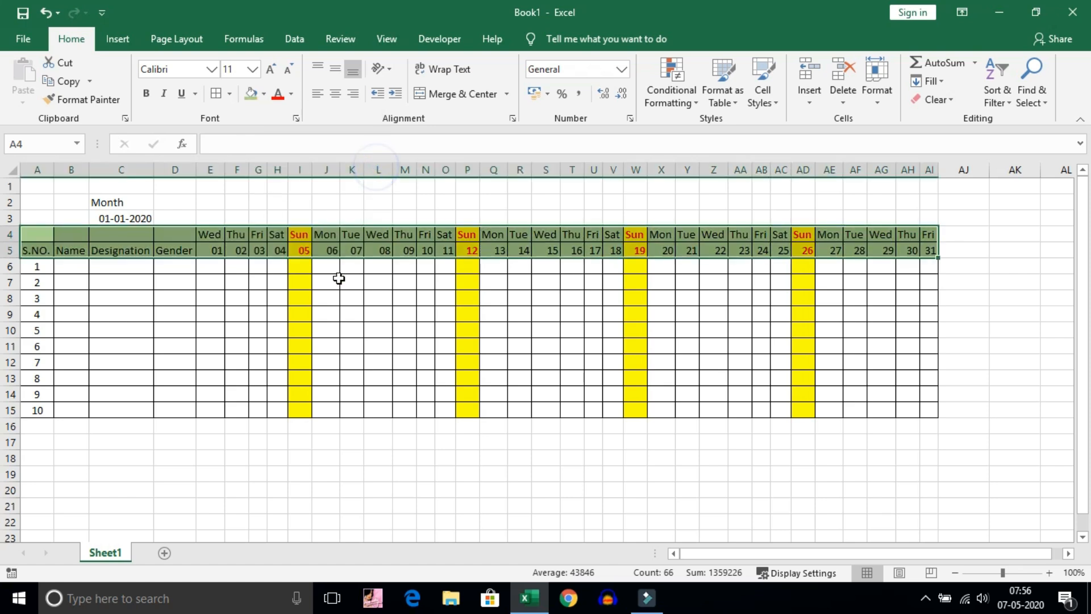
left_click(337, 93)
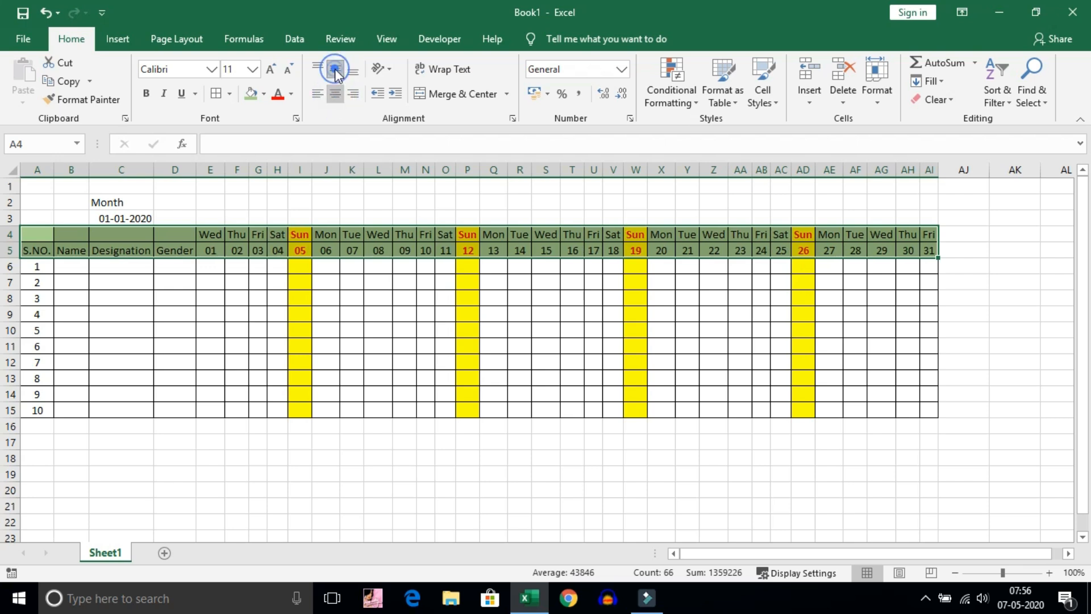
left_click(295, 205)
Merge and center the S.NO., Name, Designation and Gender headers, each across rows 4 and 5
left_click(39, 236)
left_click_drag(39, 236, 165, 249)
left_click(451, 94)
left_click(457, 94)
left_click(445, 95)
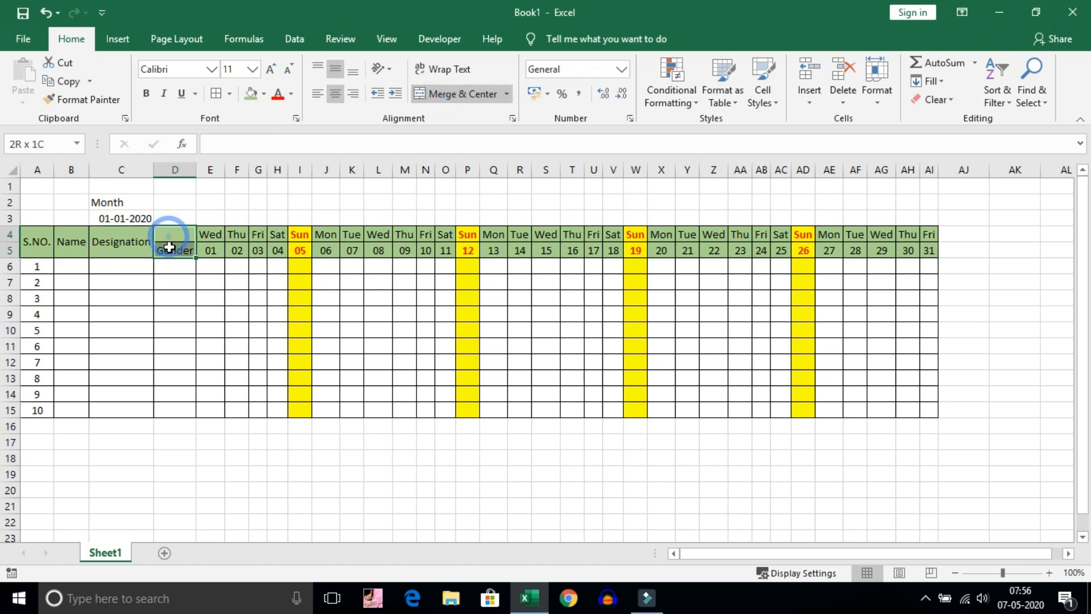
left_click(453, 102)
left_click(241, 206)
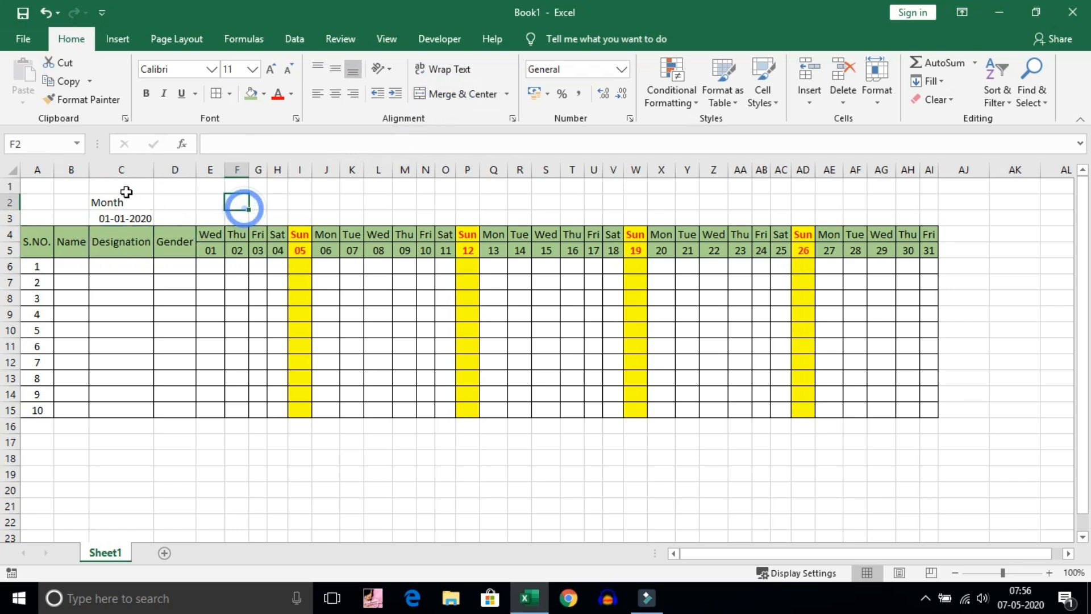
Widen the Name column and move the Month label and date up to C1:C2, checking the formula reference in E5
left_click_drag(89, 171, 179, 181)
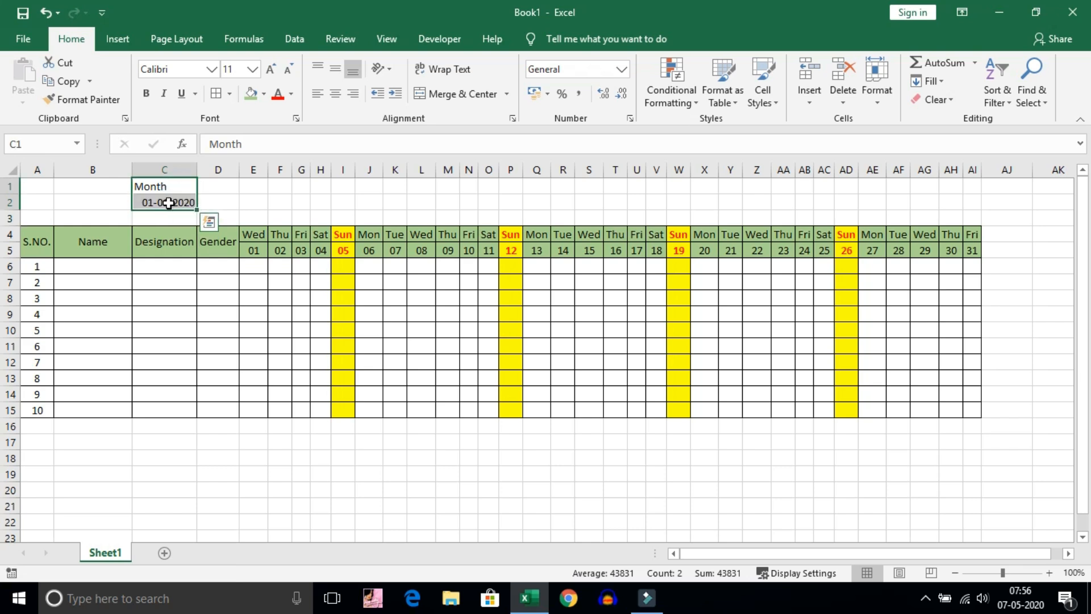
left_click(259, 253)
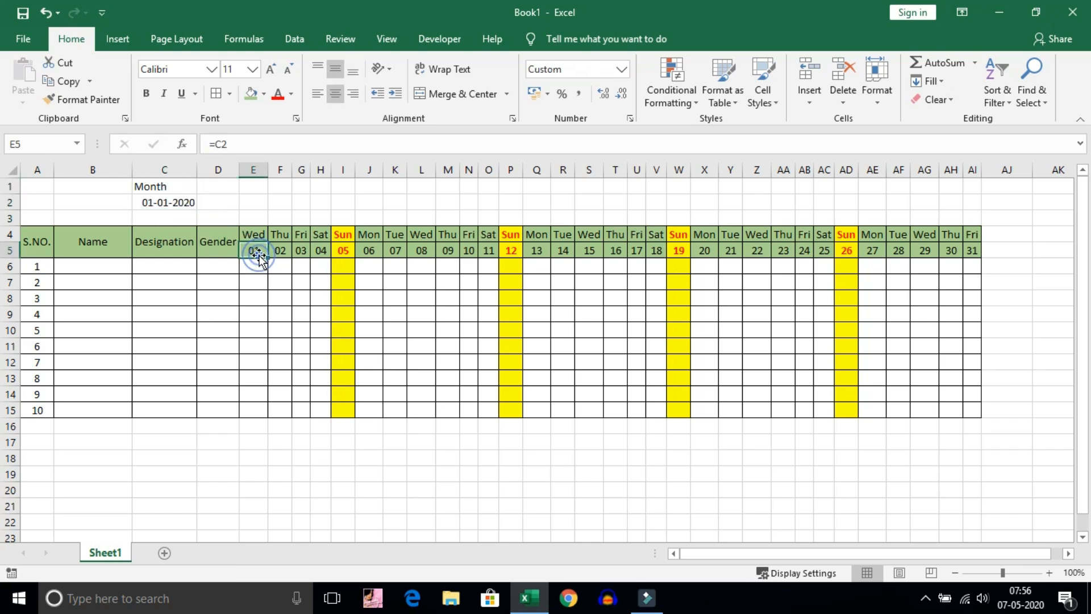
double_click(255, 252)
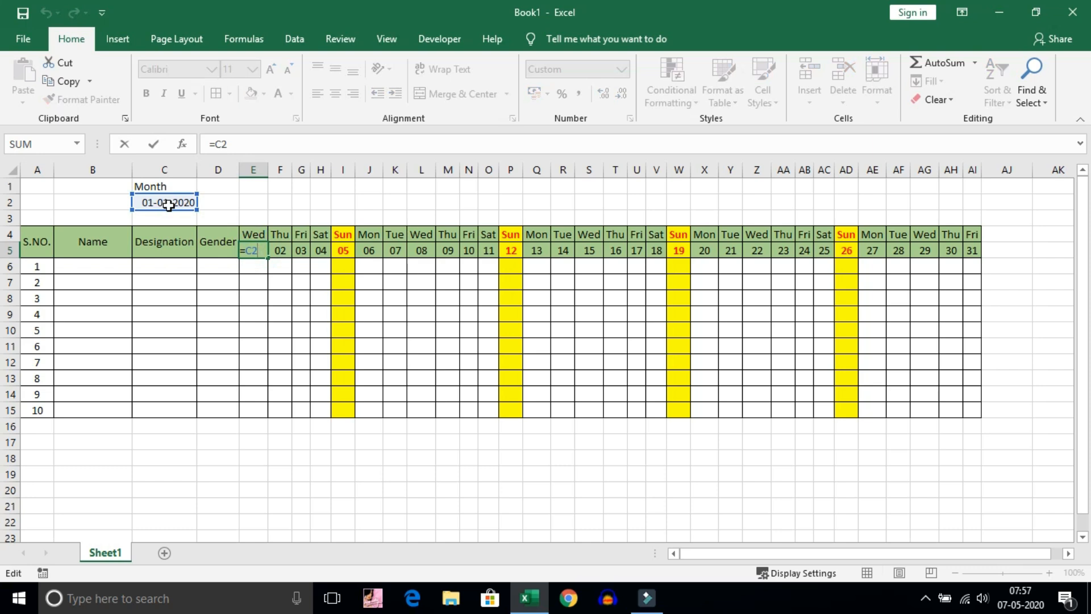
key("Return")
Center the Month label and its date in C1:C2 horizontally
left_click(186, 202)
left_click_drag(178, 187, 185, 200)
left_click(335, 93)
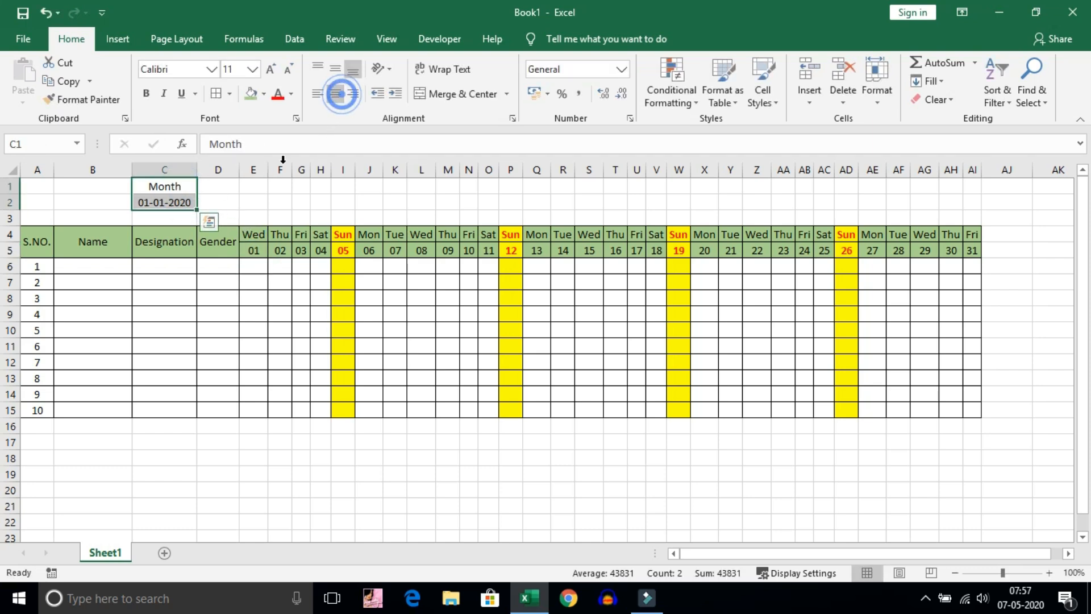
Make the Month label in C1 bold with a light green fill, and add borders to C1:C2
left_click(181, 187)
left_click(250, 94)
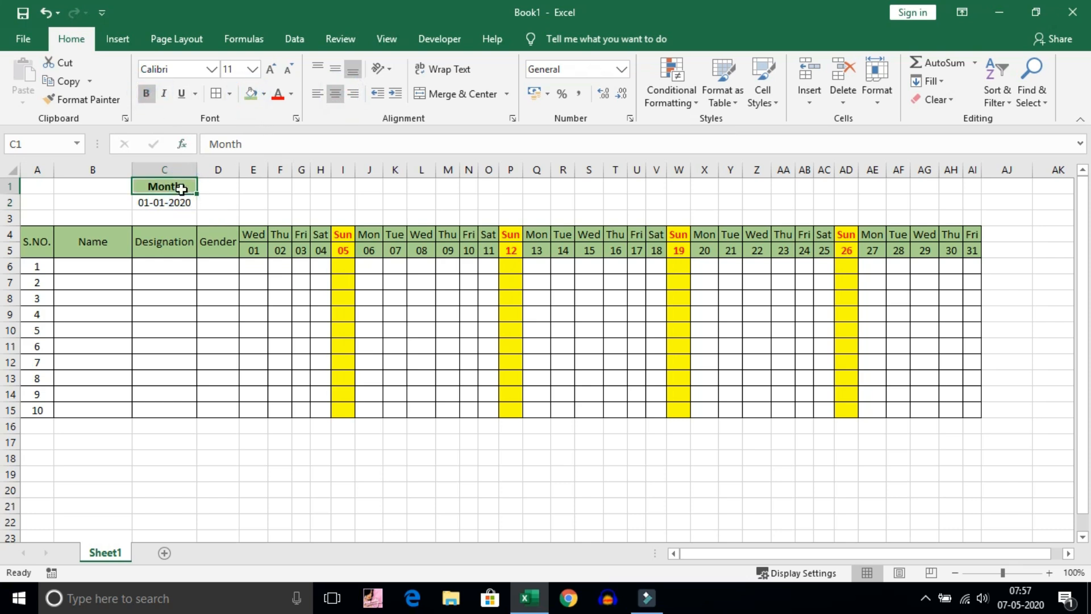
left_click_drag(181, 189, 178, 196)
left_click(291, 196)
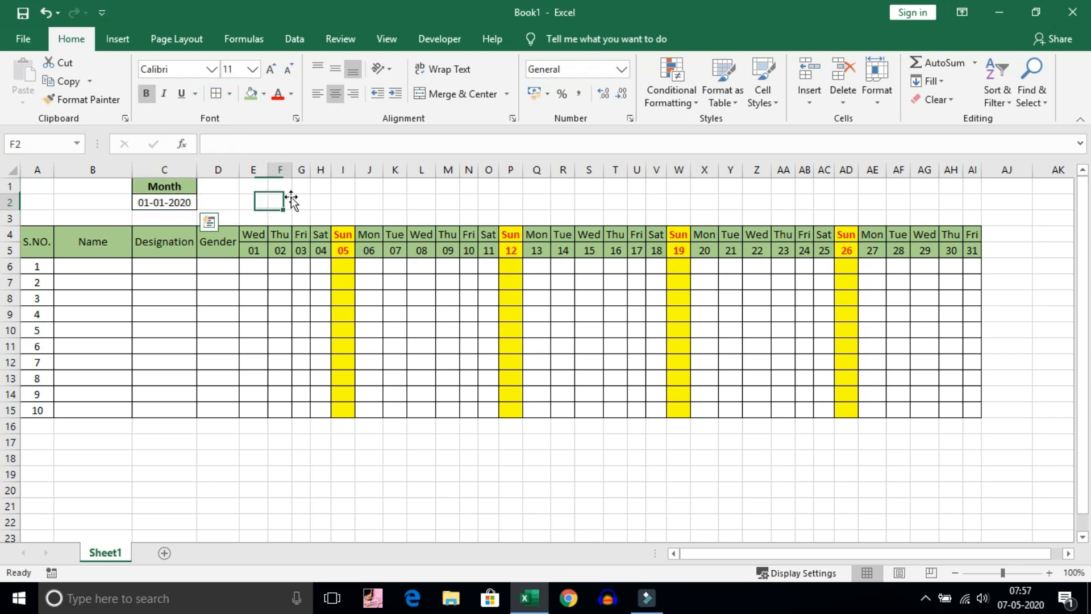
Apply the custom number format mmm-yy to the month date in C2
left_click(160, 202)
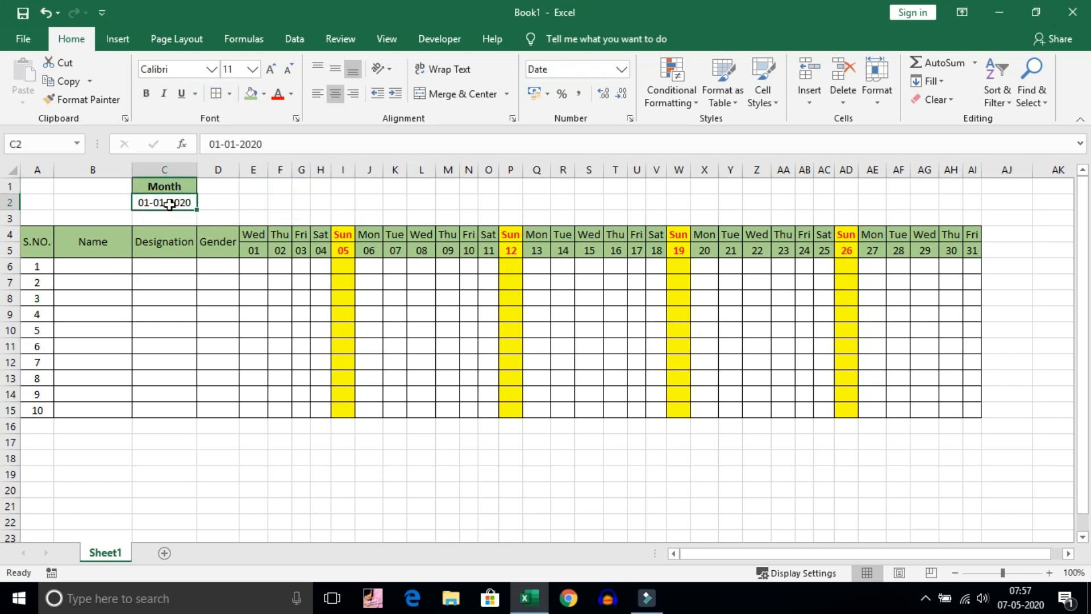
right_click(169, 204)
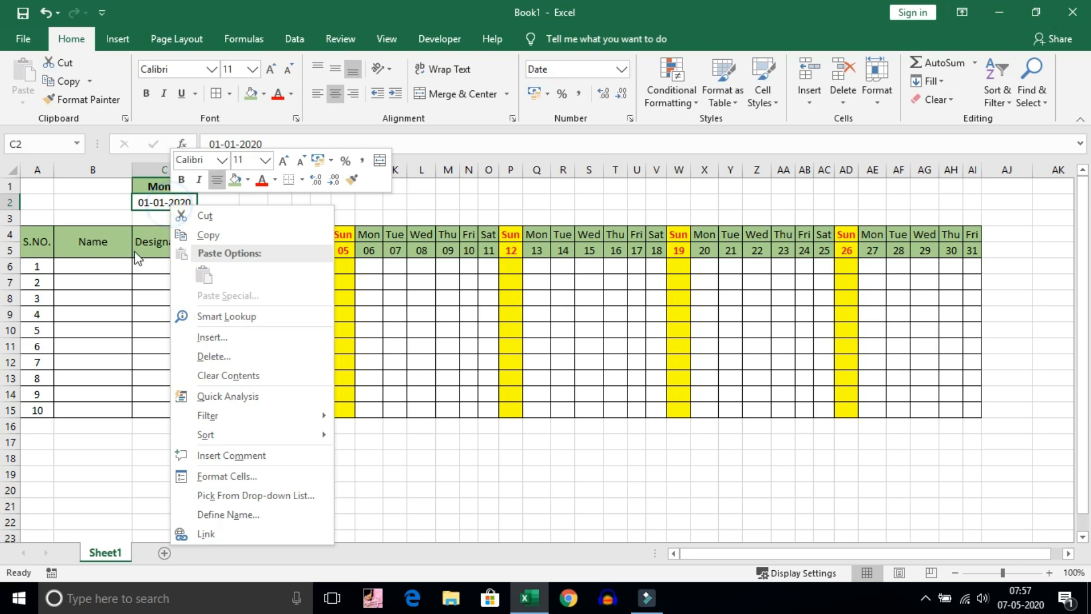
left_click(241, 475)
left_click_drag(279, 205, 493, 110)
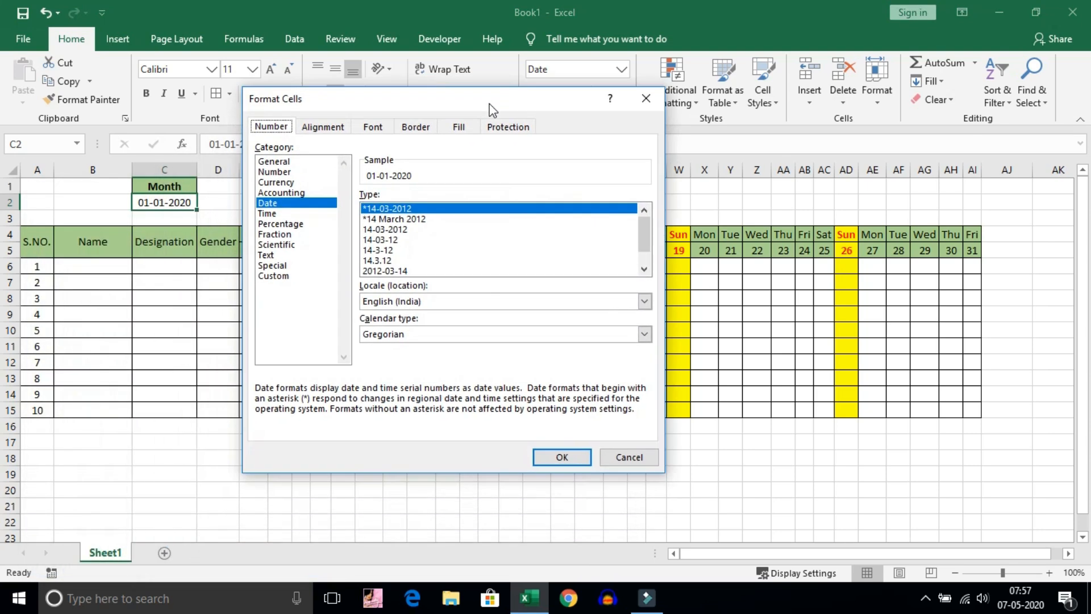
left_click(379, 263)
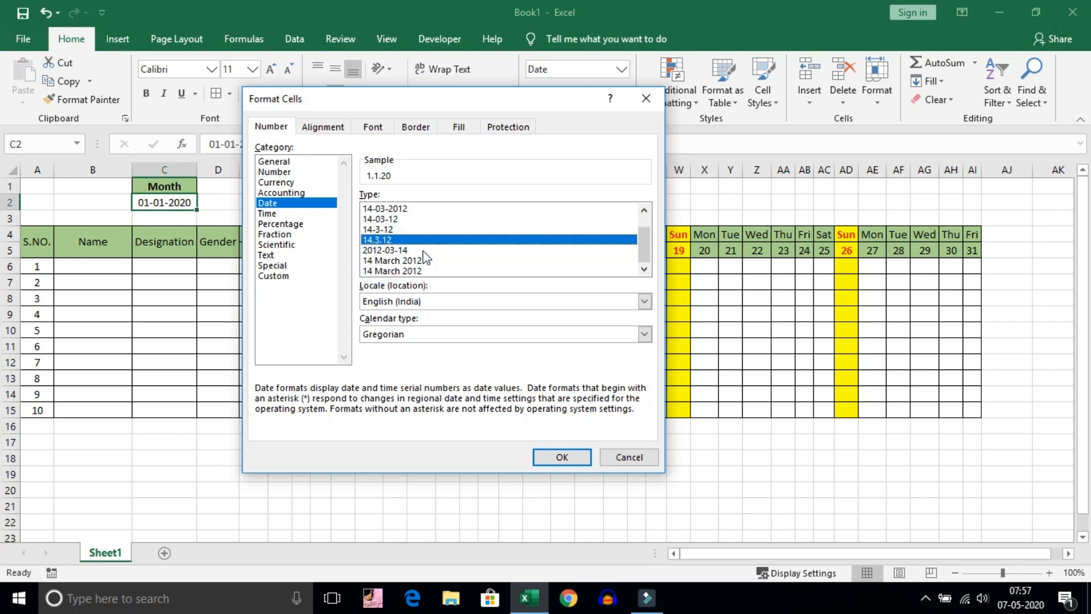
left_click(275, 276)
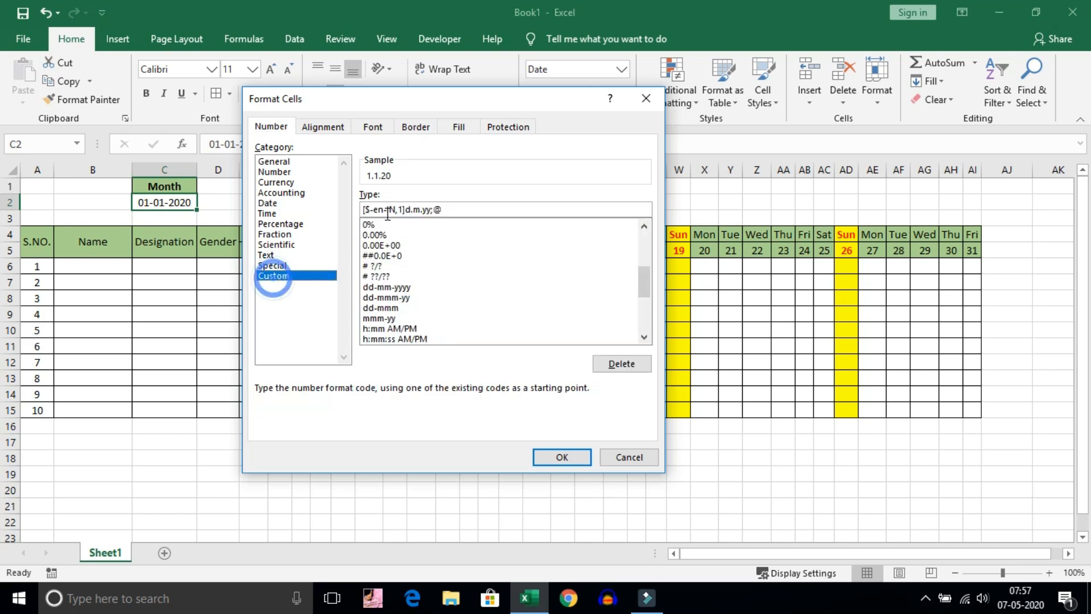
left_click(467, 209)
left_click_drag(439, 211, 267, 214)
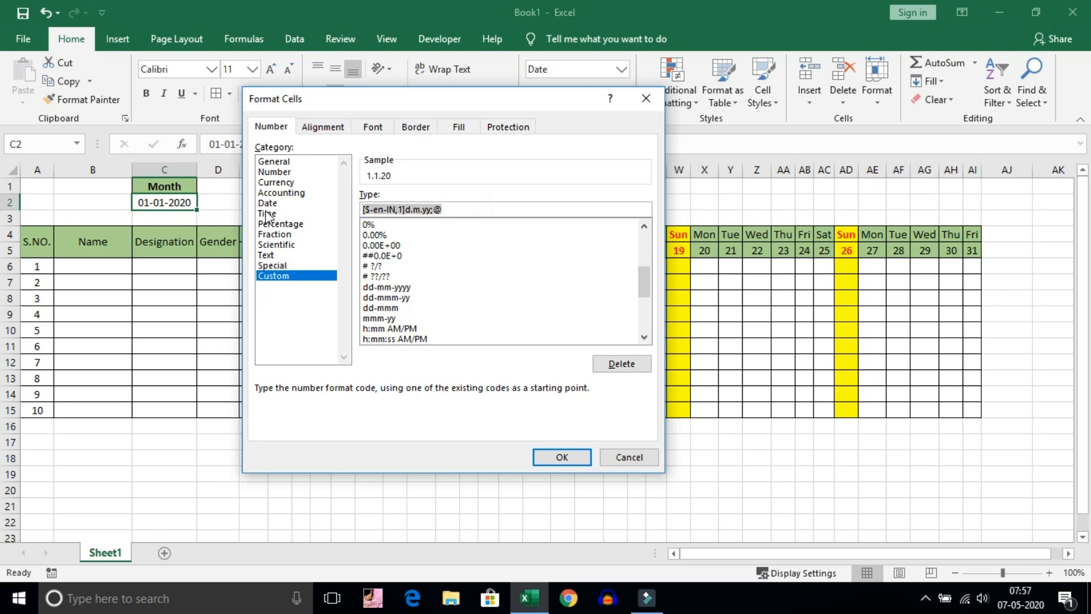
type("mmm")
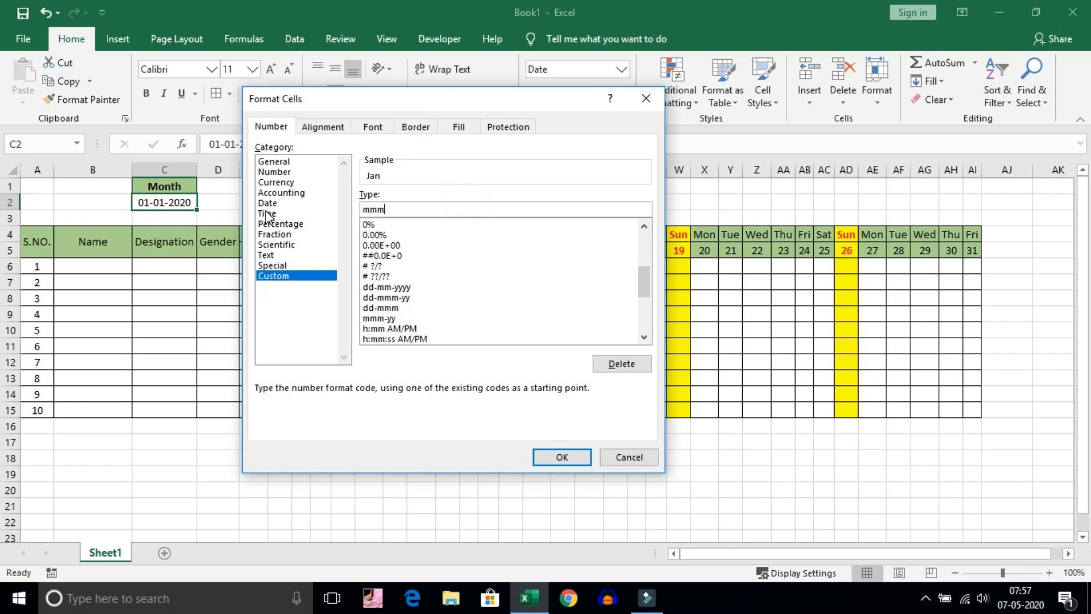
type("-yy")
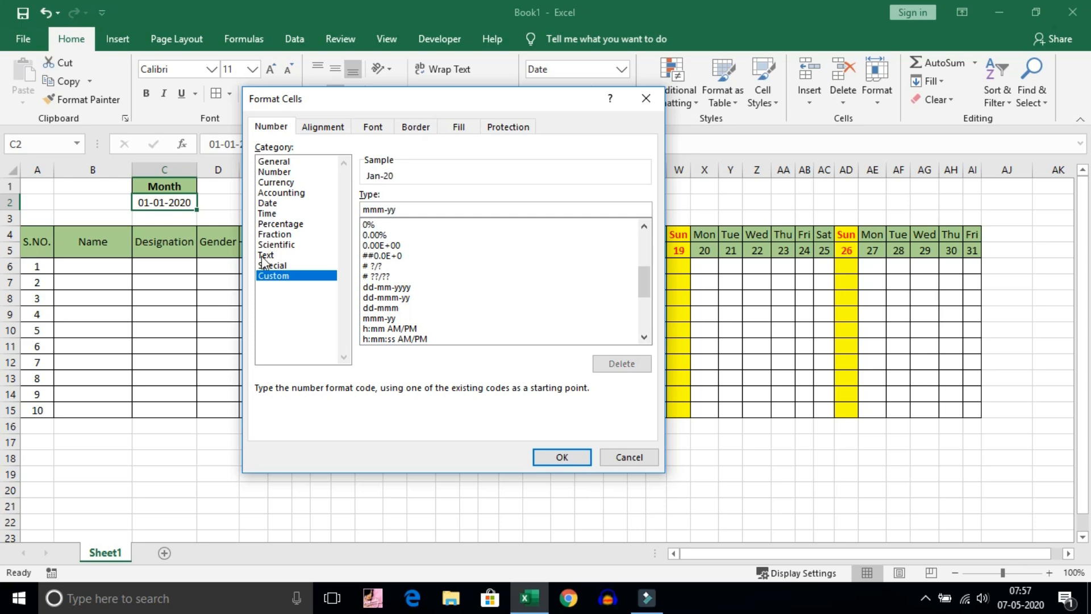
left_click(554, 457)
left_click(279, 217)
Test the month cell C2 with the dates 01-02-2020 and 01-03-2020
left_click(161, 207)
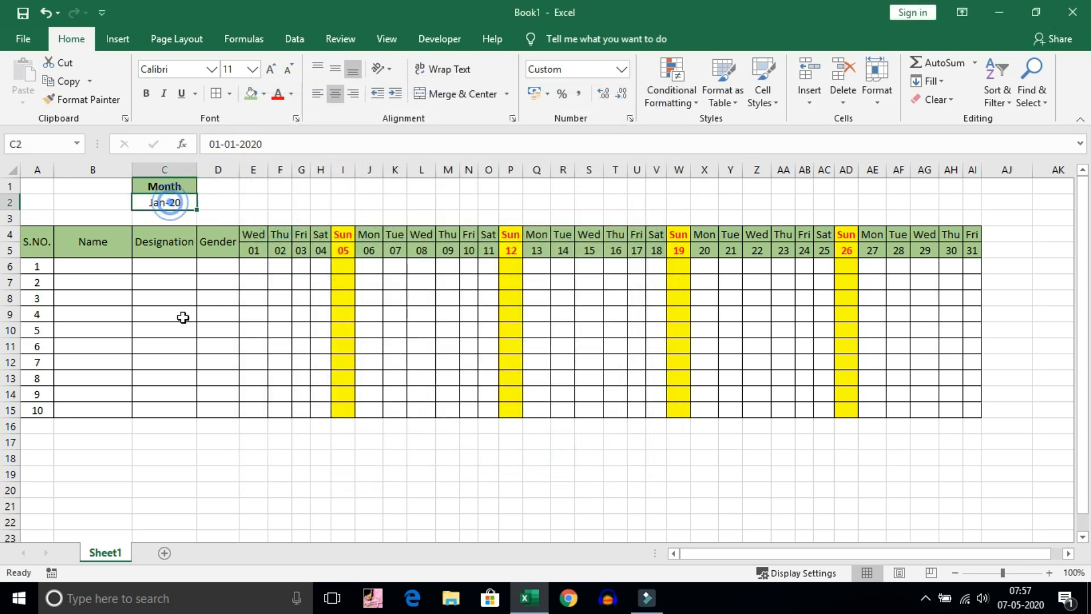
left_click_drag(230, 144, 234, 143)
type("2")
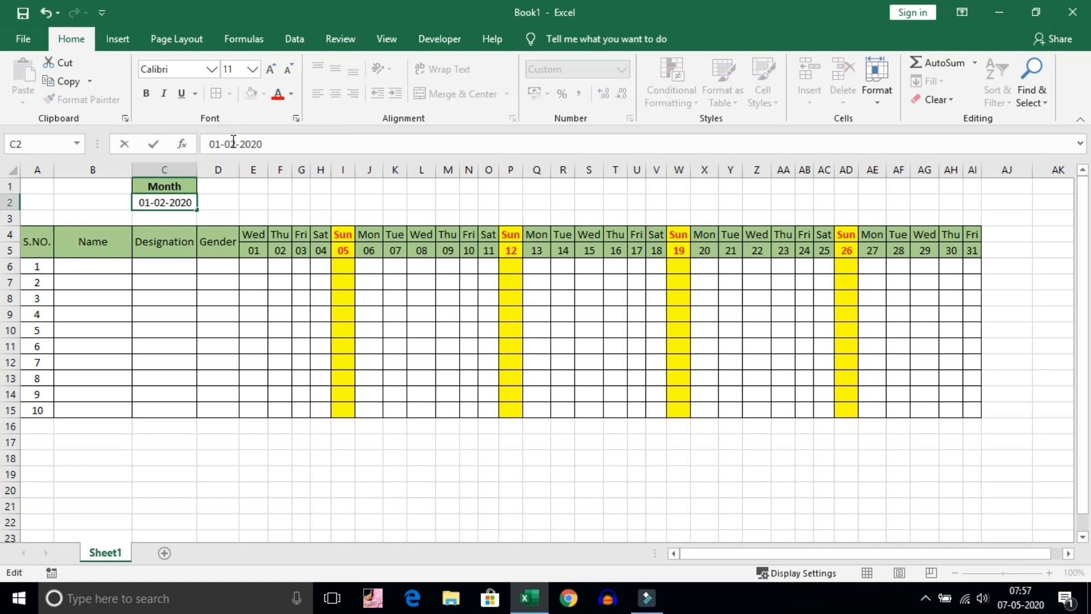
key("Return")
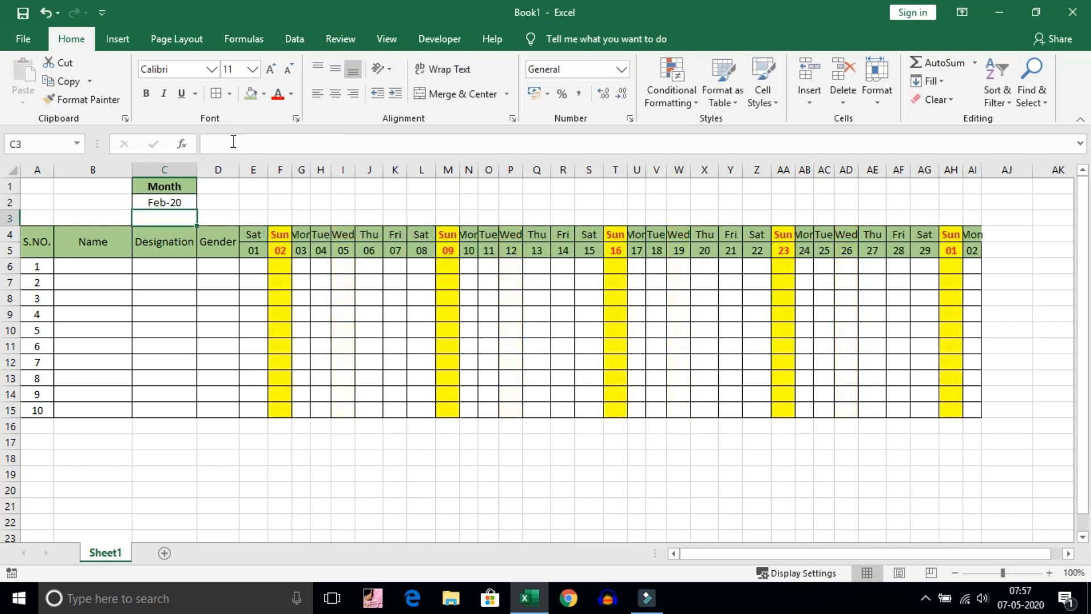
left_click(175, 204)
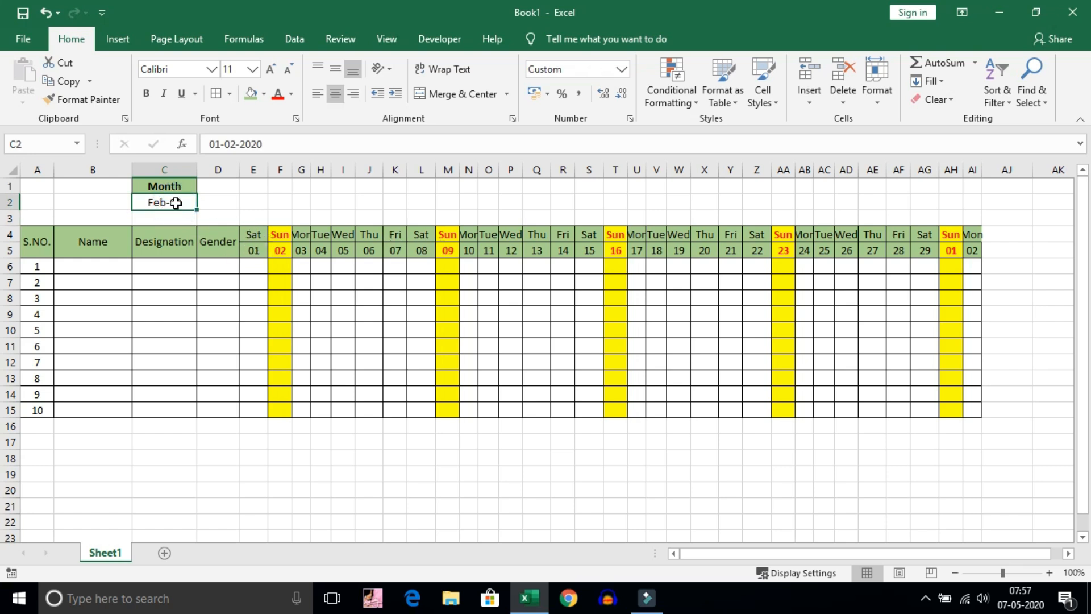
left_click_drag(230, 146, 236, 147)
type("3")
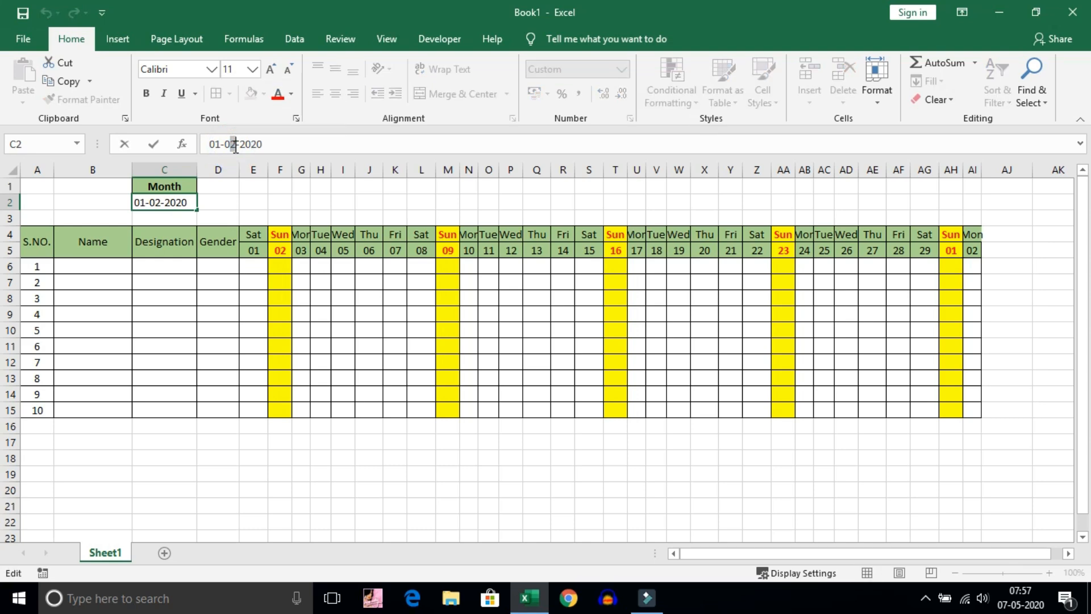
key("Return")
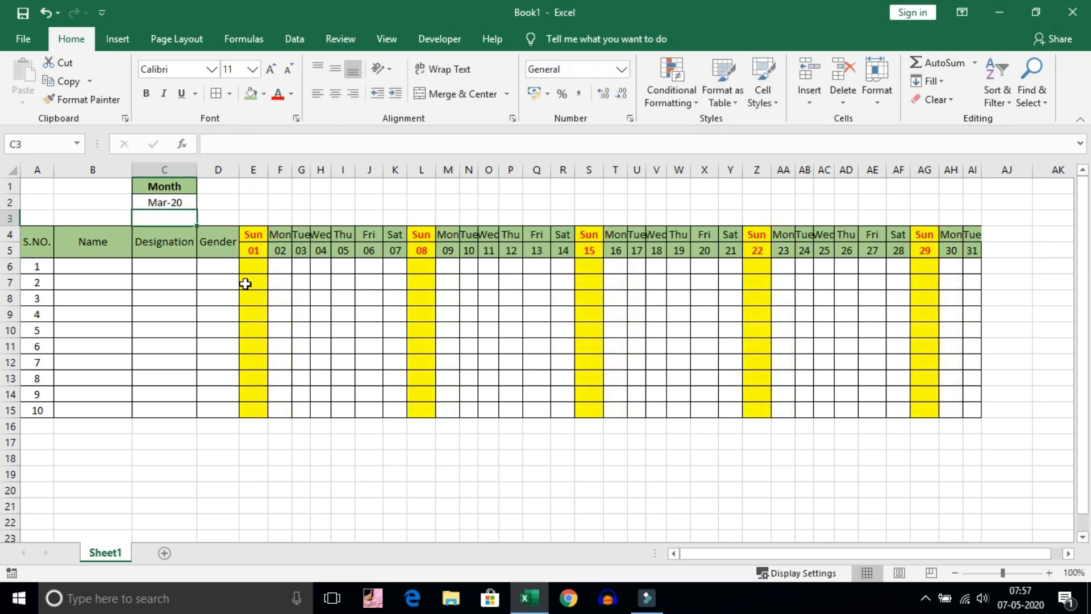
Set the month date in C2 to 01-05-2020
left_click(181, 203)
left_click(234, 143)
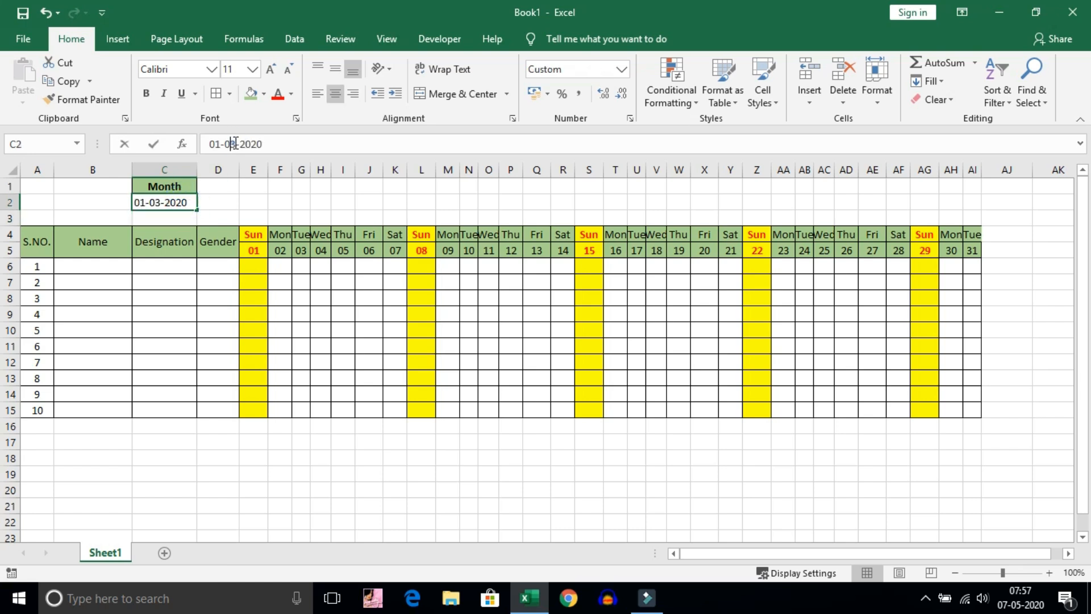
key("BackSpace")
type("5")
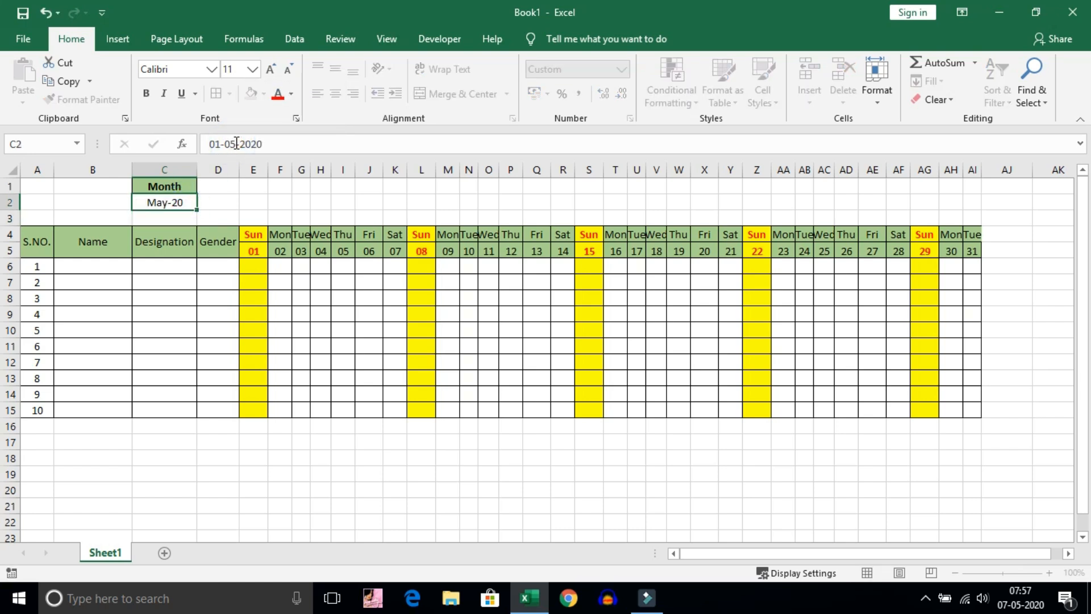
key("Return")
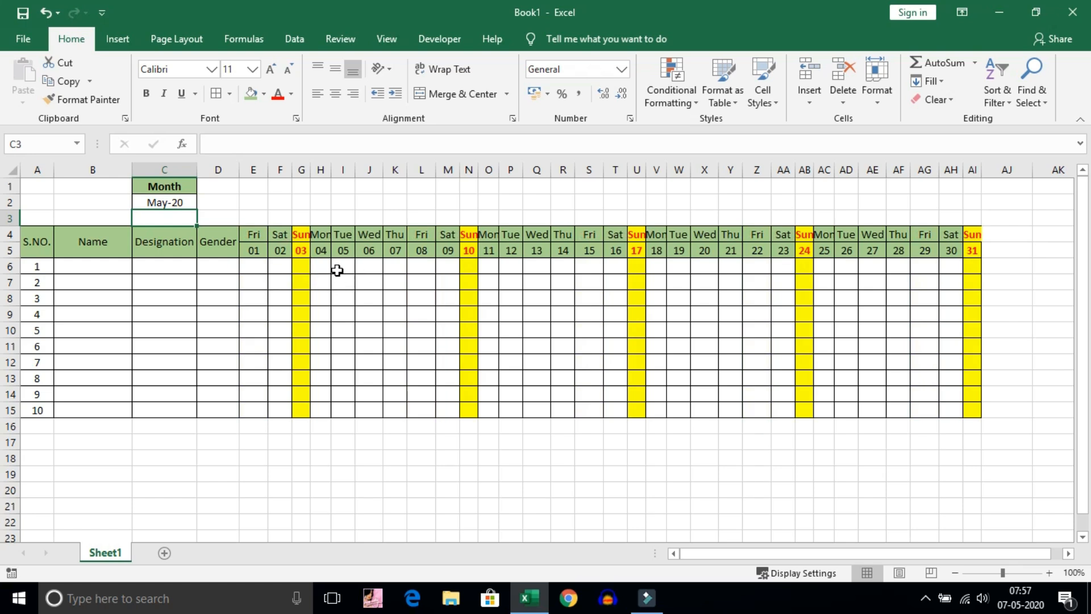
Examine the weekday names and day numbers in rows 4 and 5, including the current date's column K
left_click(393, 253)
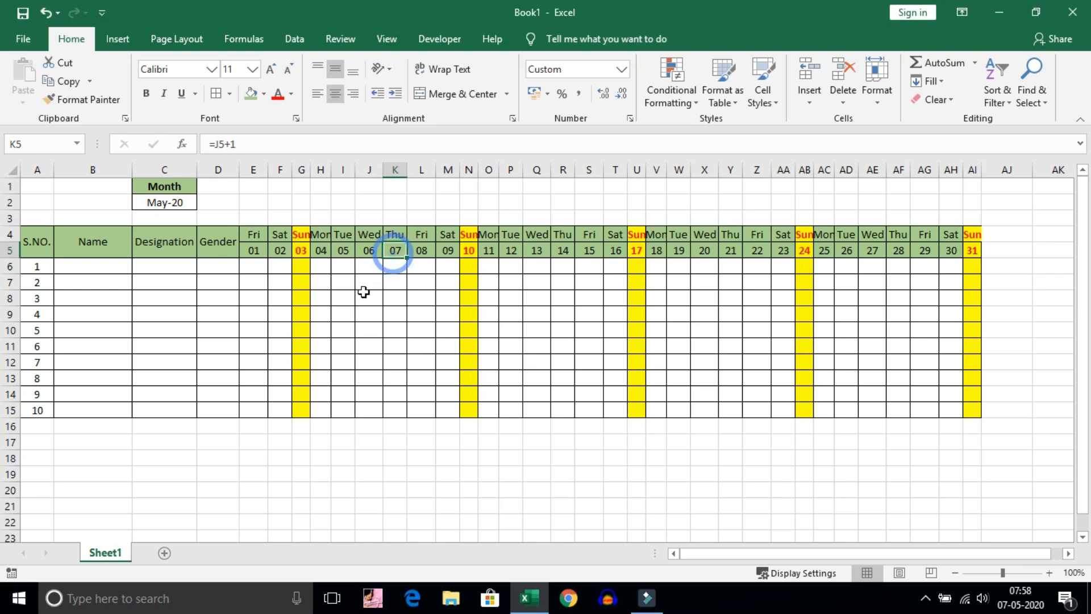
left_click(397, 235)
left_click(390, 263)
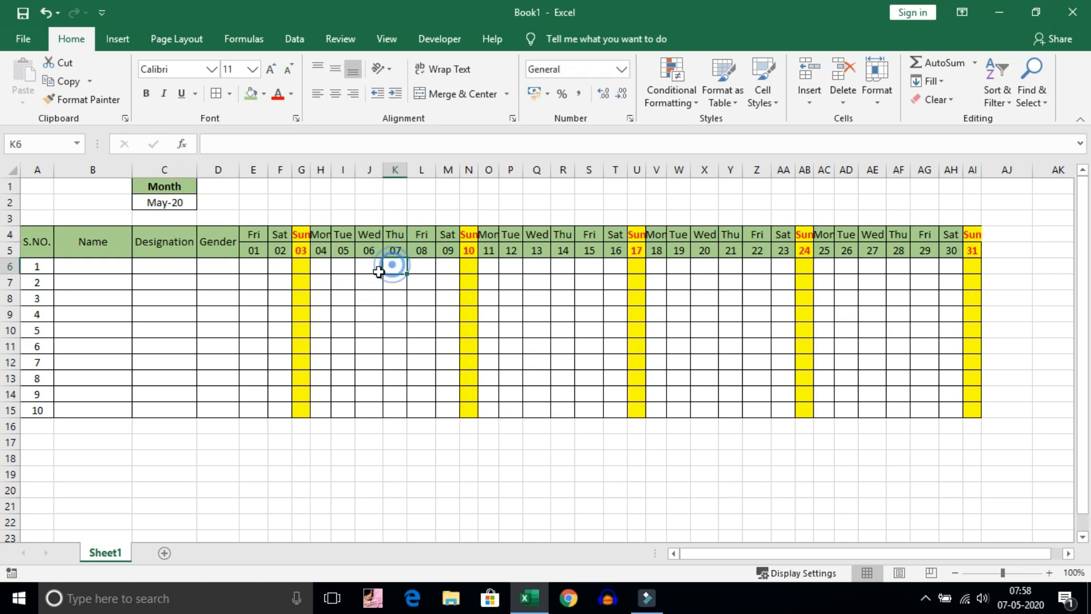
left_click(248, 237)
left_click_drag(248, 237, 547, 238)
left_click_drag(675, 256, 716, 255)
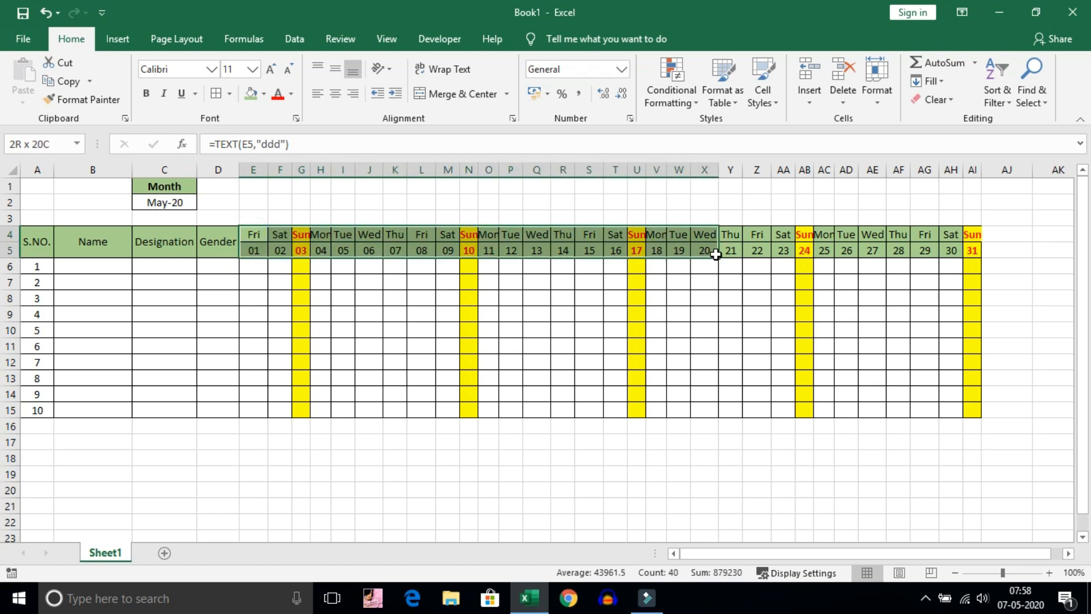
left_click(430, 316)
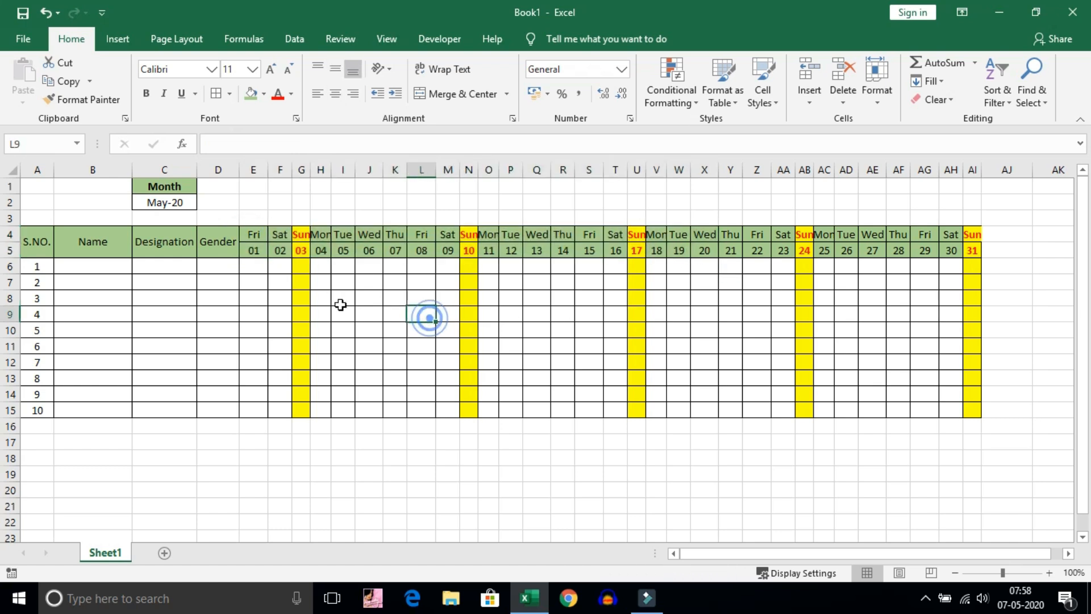
Widen column G slightly so its weekday header fits
left_click(254, 272)
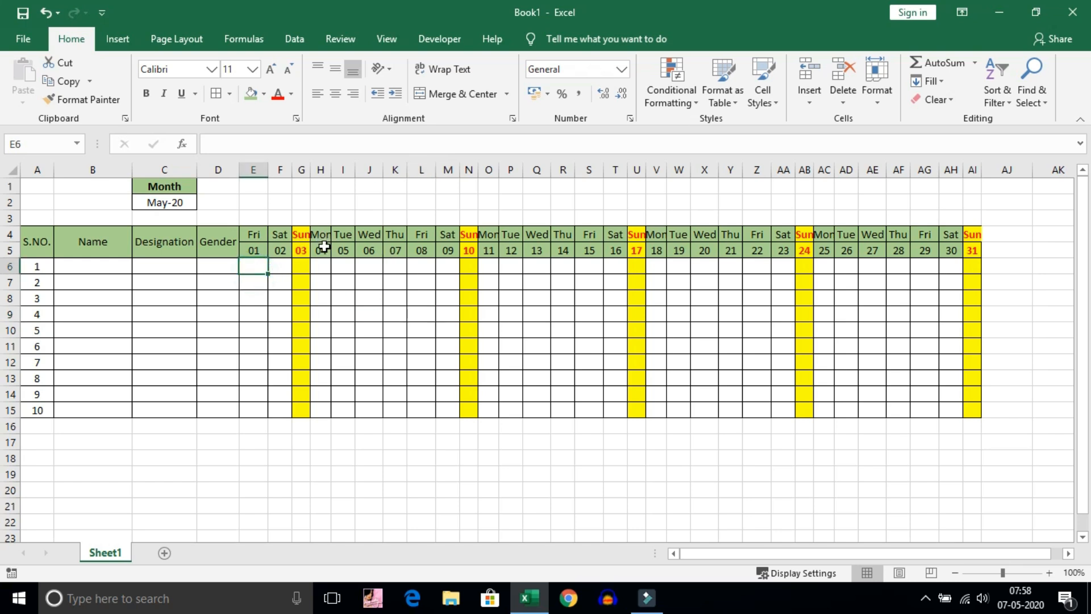
left_click_drag(310, 169, 316, 170)
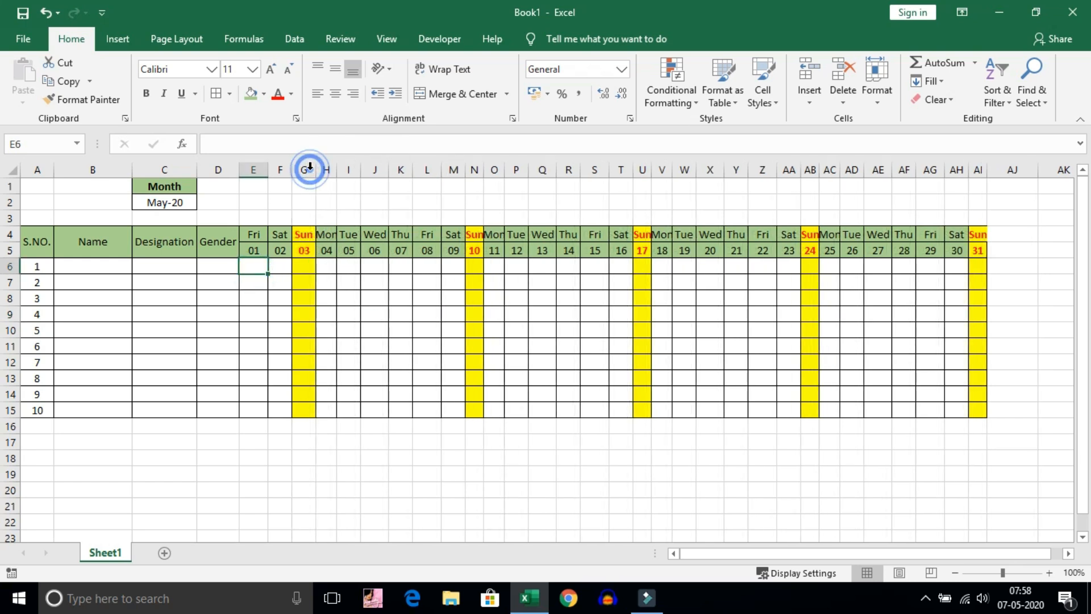
left_click(250, 217)
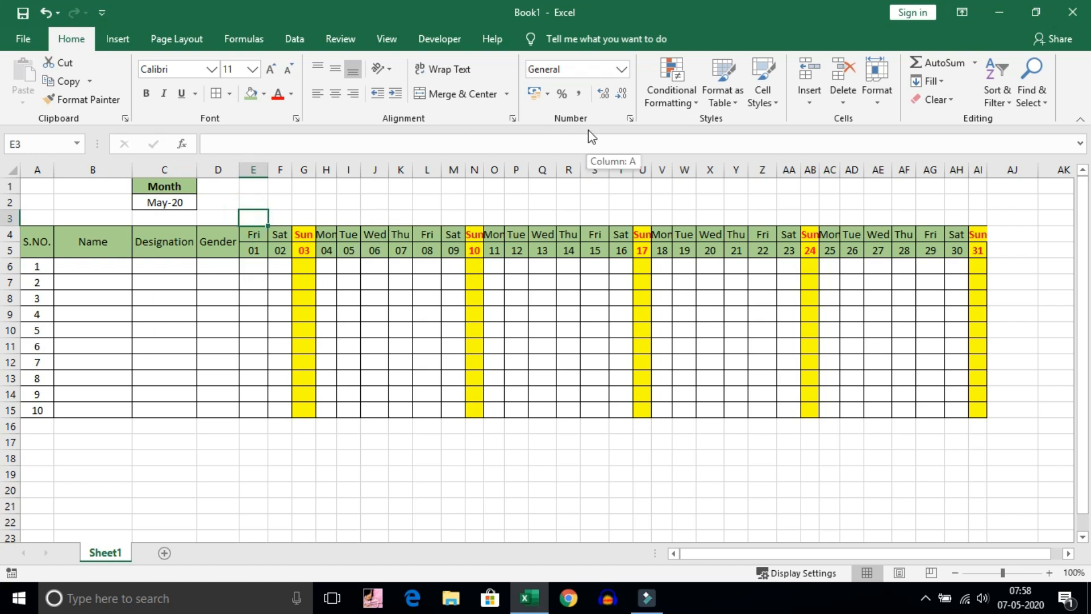
left_click(688, 107)
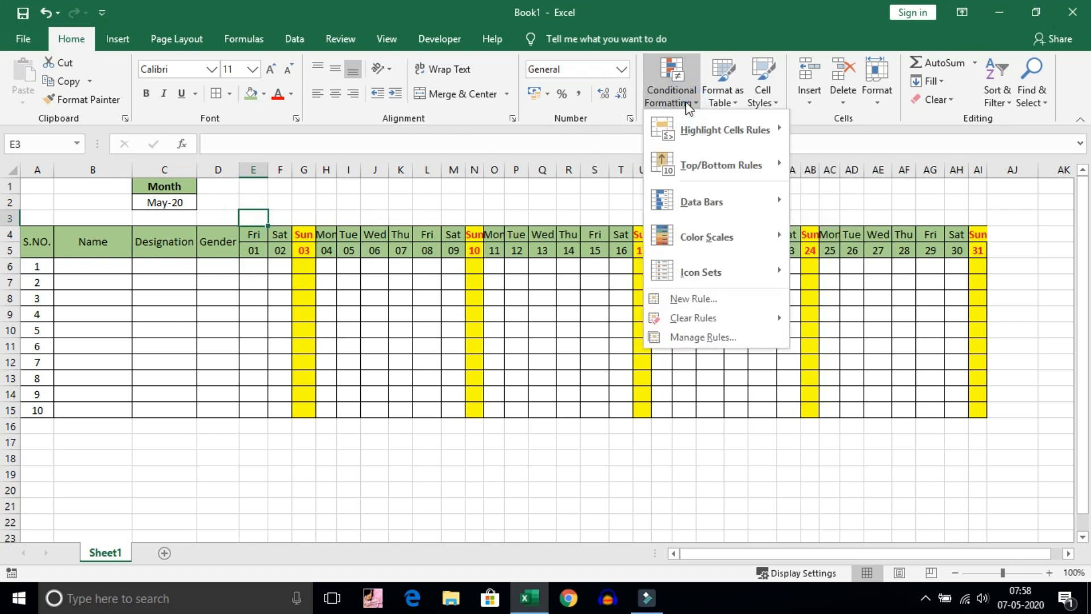
mouse_move(706, 132)
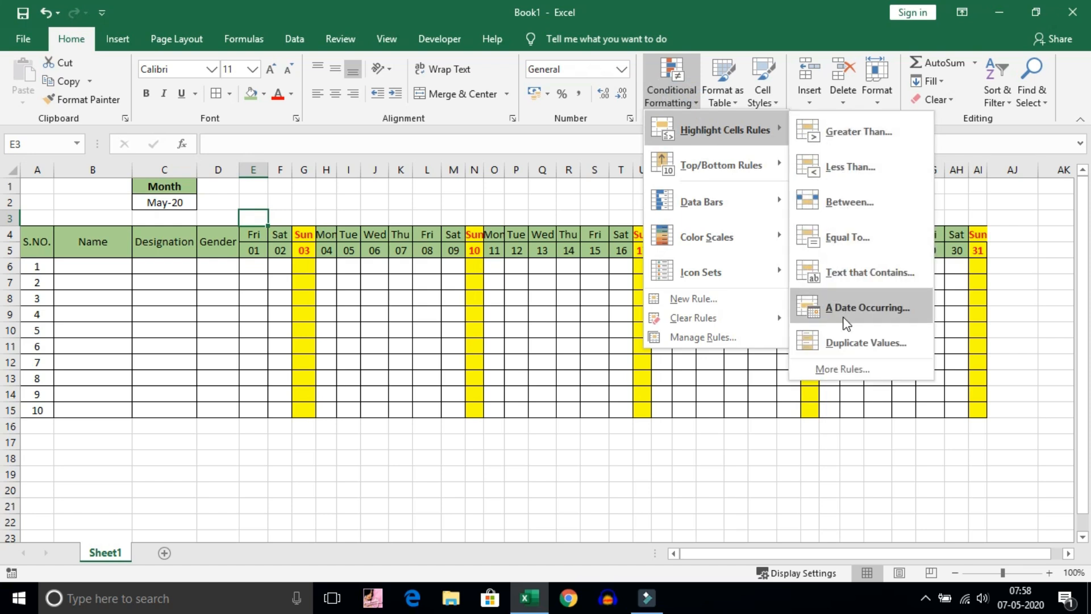
left_click(319, 238)
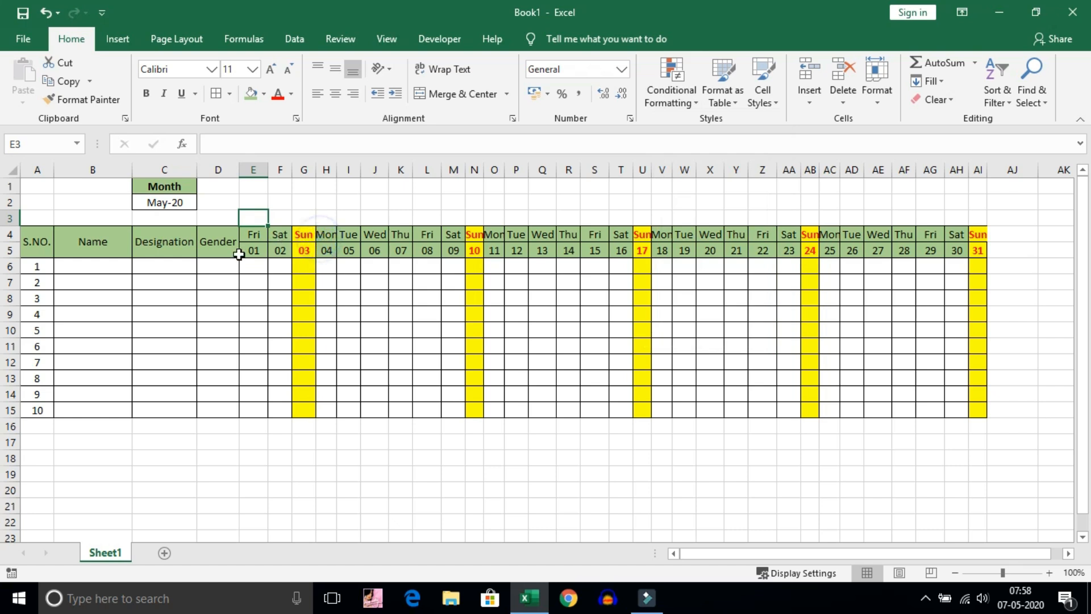
Start an A Date Occurring conditional formatting rule on the day numbers E5:AI5, with the condition set to Today
left_click_drag(252, 255, 974, 254)
left_click(671, 80)
mouse_move(722, 129)
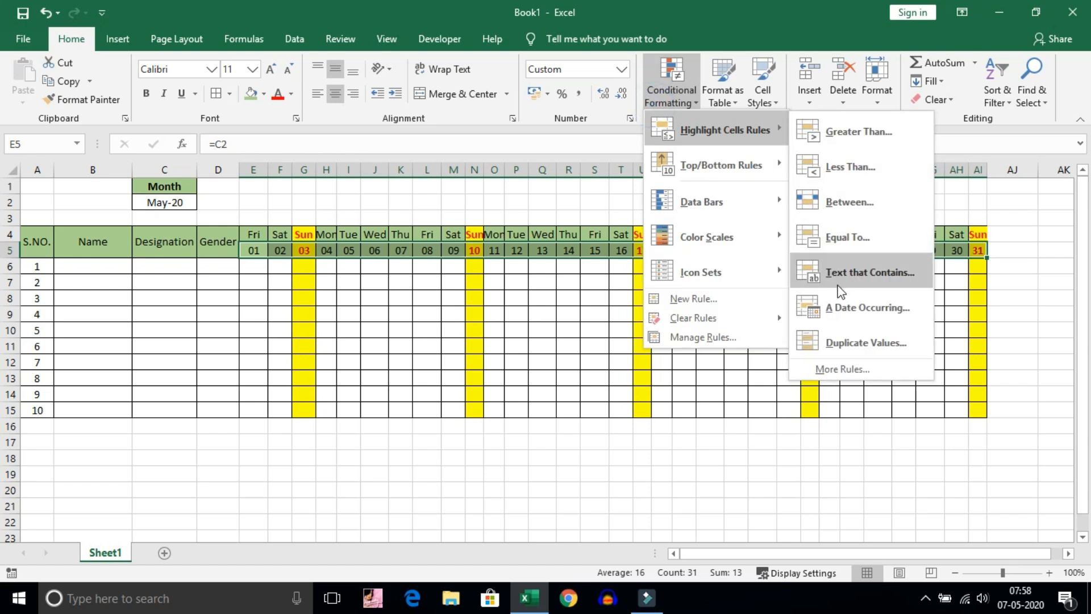
left_click(849, 316)
left_click_drag(484, 183, 472, 219)
left_click_drag(470, 256, 458, 314)
left_click(423, 345)
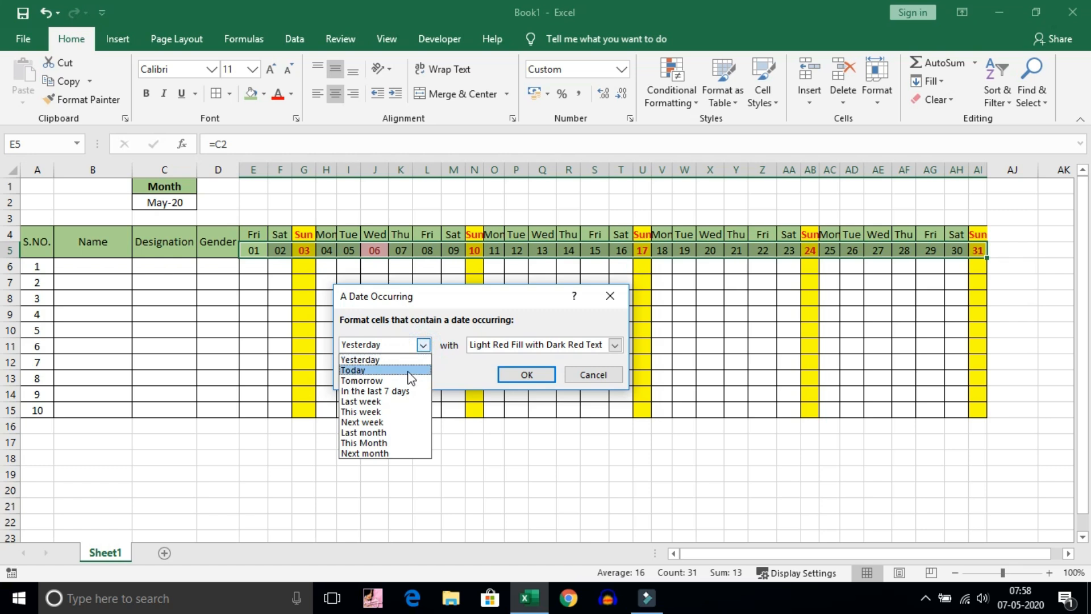
left_click(408, 375)
Try the Green Fill with Dark Green Text and Red Text presets for the Today rule
left_click(493, 345)
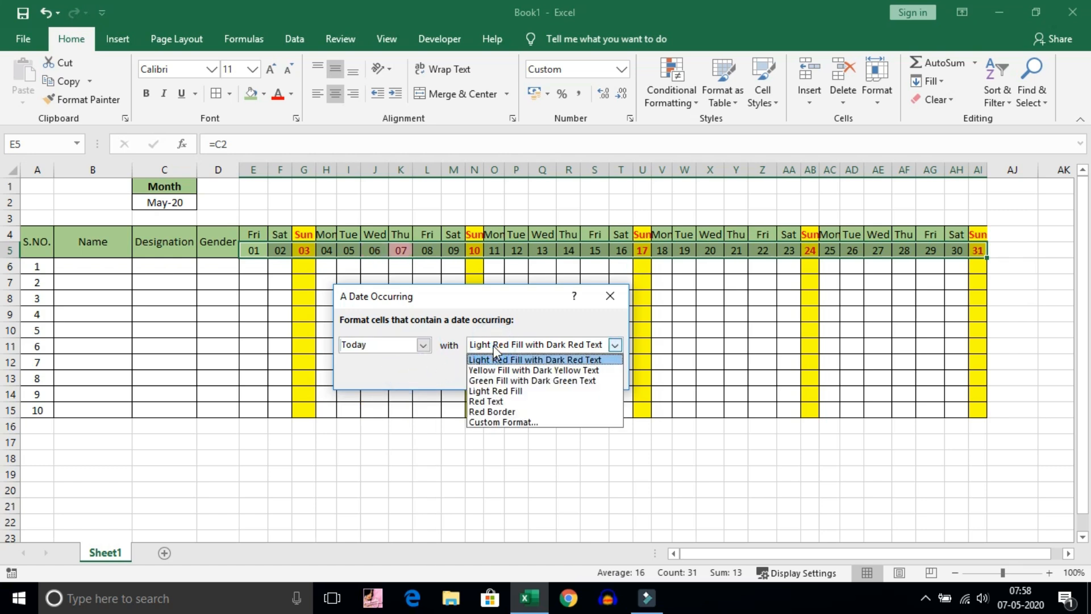
left_click(499, 380)
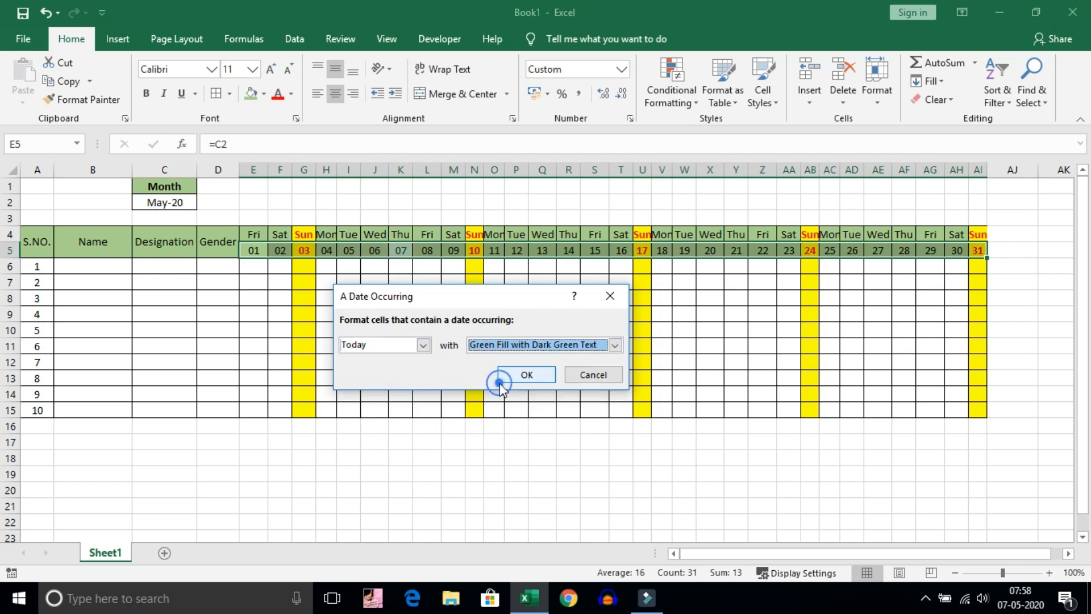
left_click(522, 345)
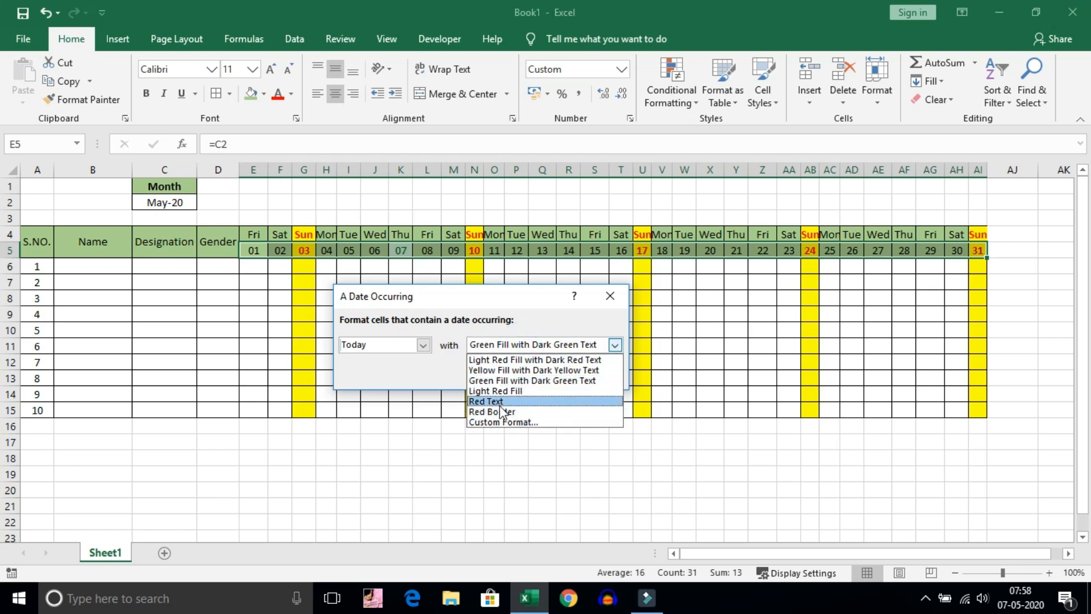
left_click(494, 401)
Give the Today rule on the day numbers a custom format with a light blue fill and apply it
left_click(545, 351)
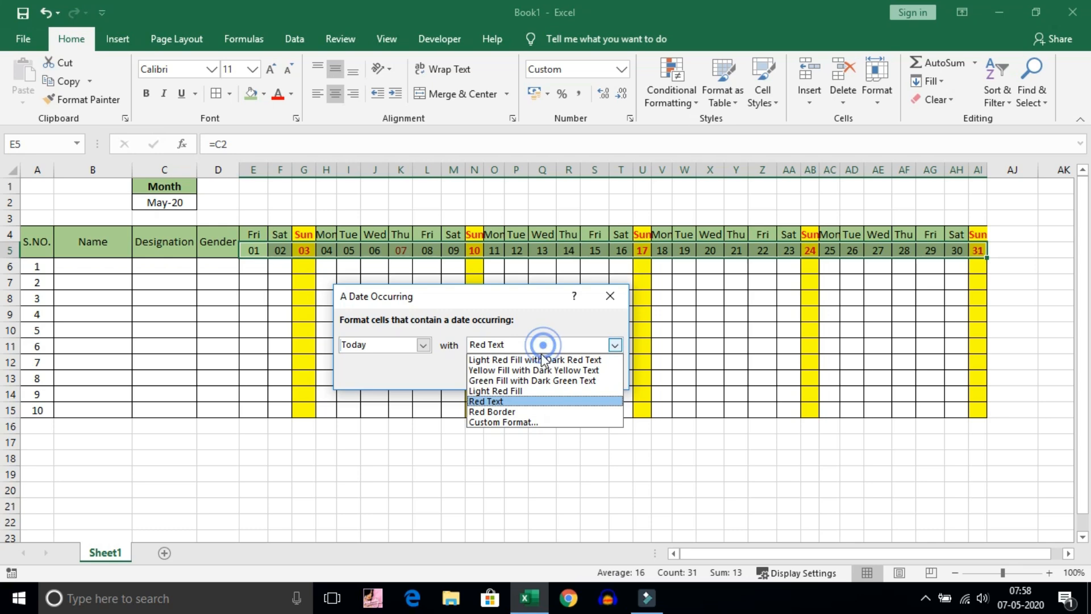
left_click(514, 421)
left_click(568, 182)
left_click(569, 182)
left_click(457, 49)
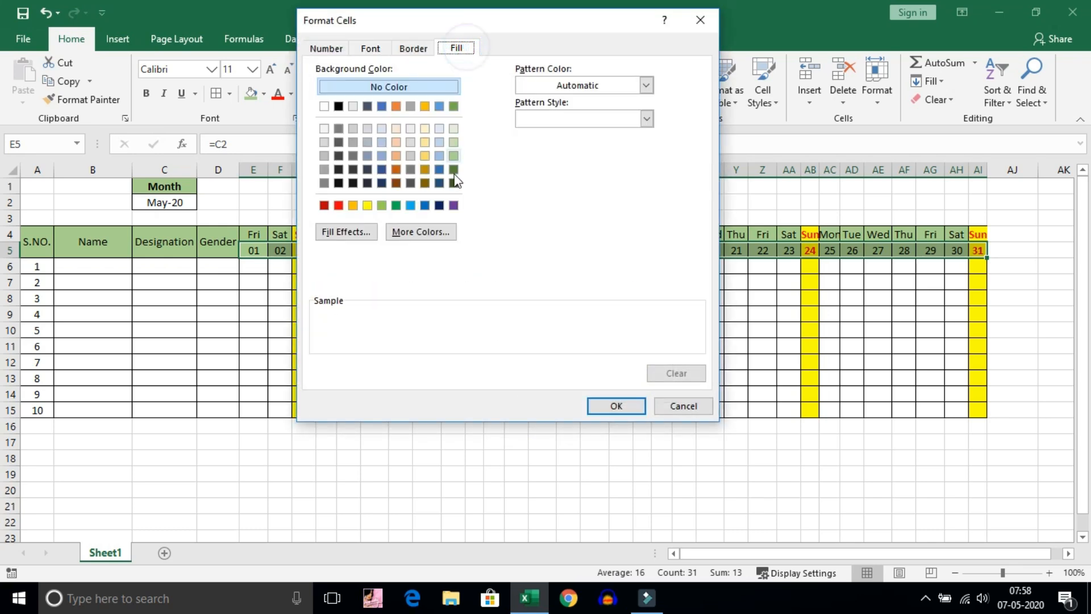
left_click(410, 206)
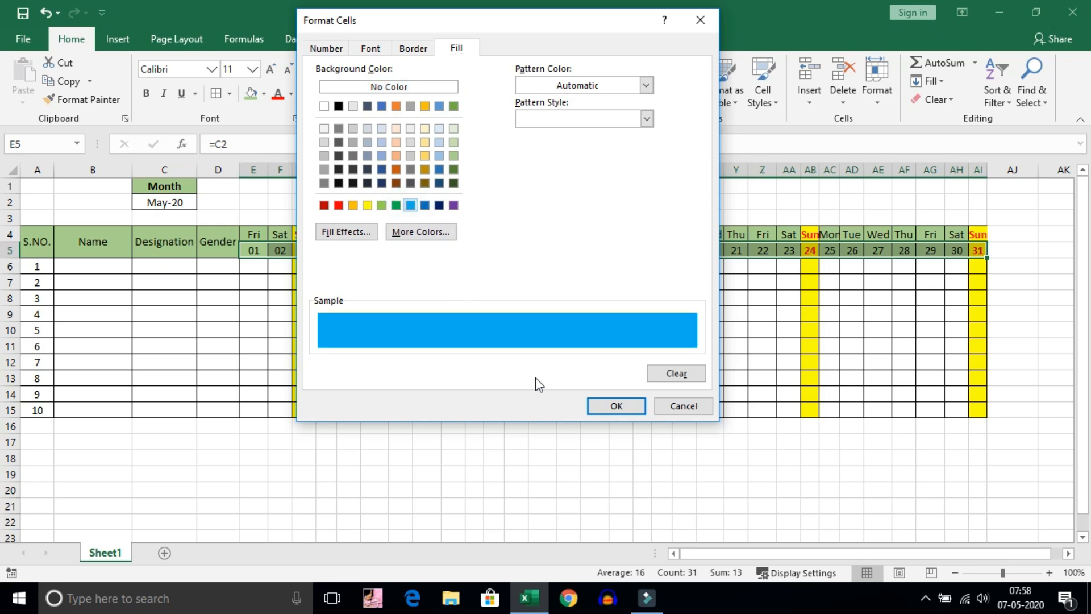
left_click(591, 405)
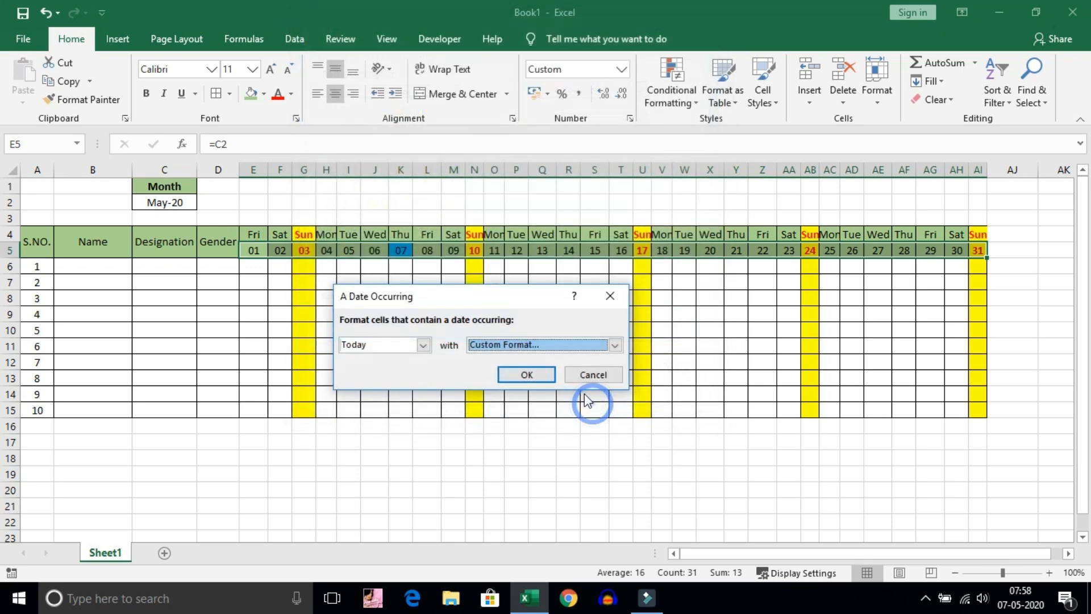
left_click(527, 375)
left_click(516, 315)
left_click(403, 253)
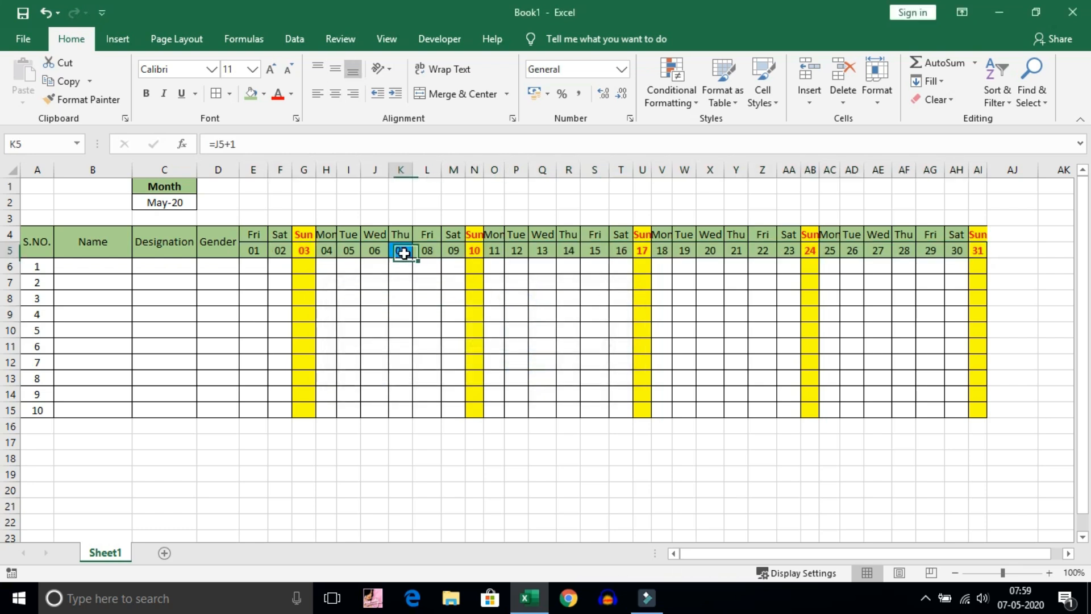
left_click(254, 251)
left_click(402, 253)
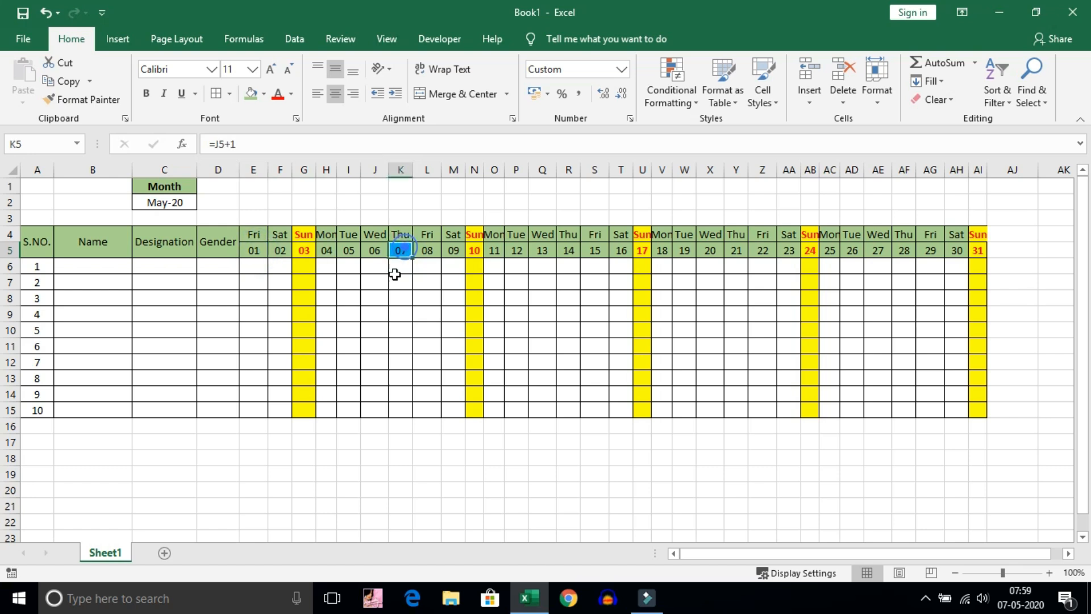
Change the month in cell C2 to April by setting its date to 01-04-2020
left_click(175, 198)
left_click(234, 144)
left_click_drag(235, 143, 229, 145)
type("4")
key("Return")
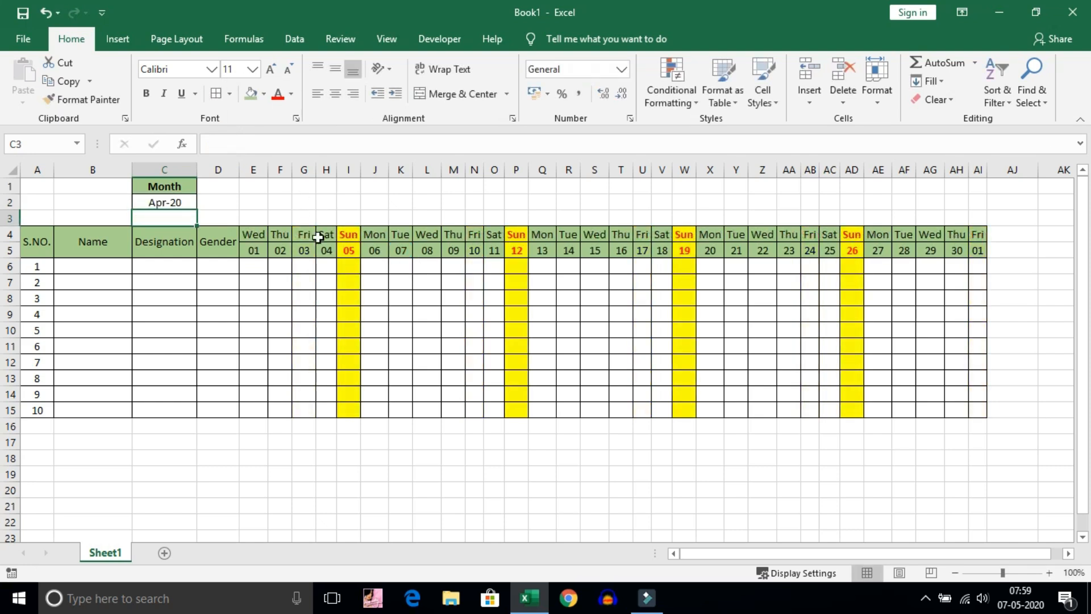
Set the month cell C2 back to May with the date 01-05-2020 and check the current date's column
left_click(153, 196)
left_click(237, 143)
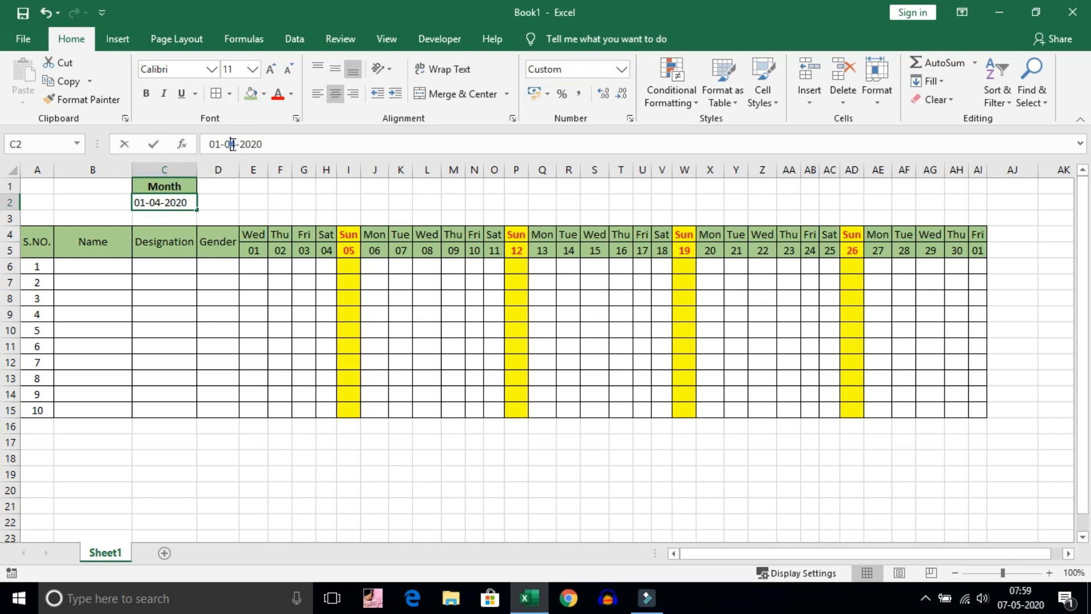
type("5")
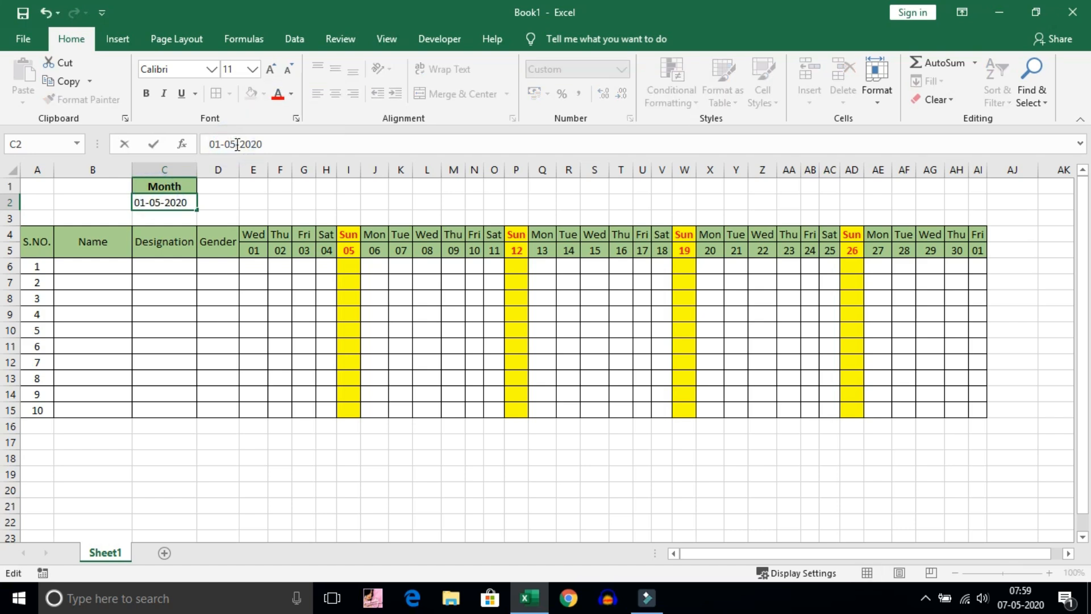
key("Return")
left_click_drag(407, 268, 403, 403)
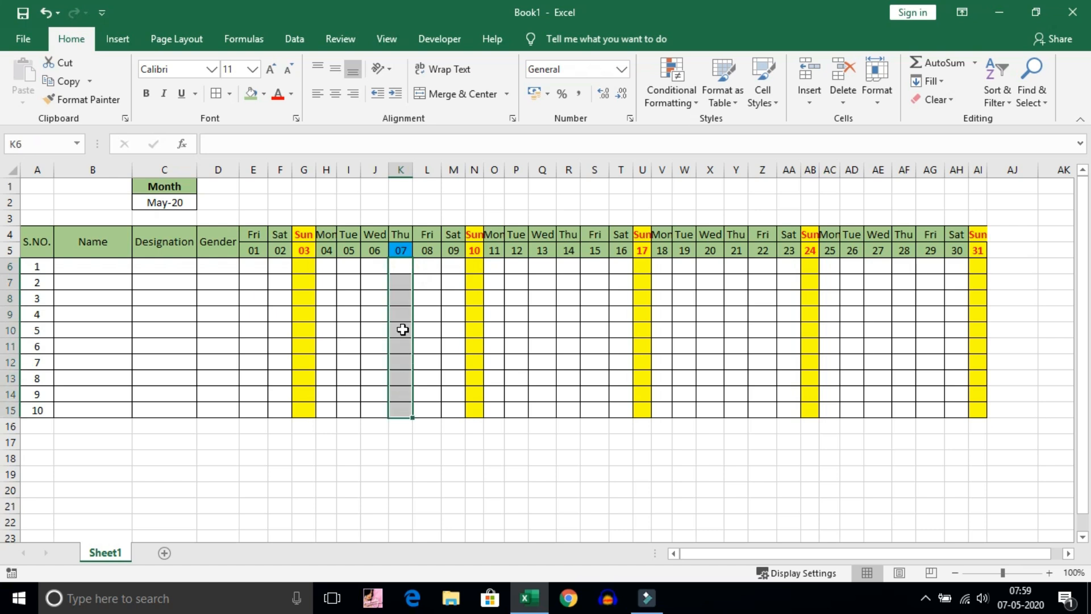
left_click(400, 250)
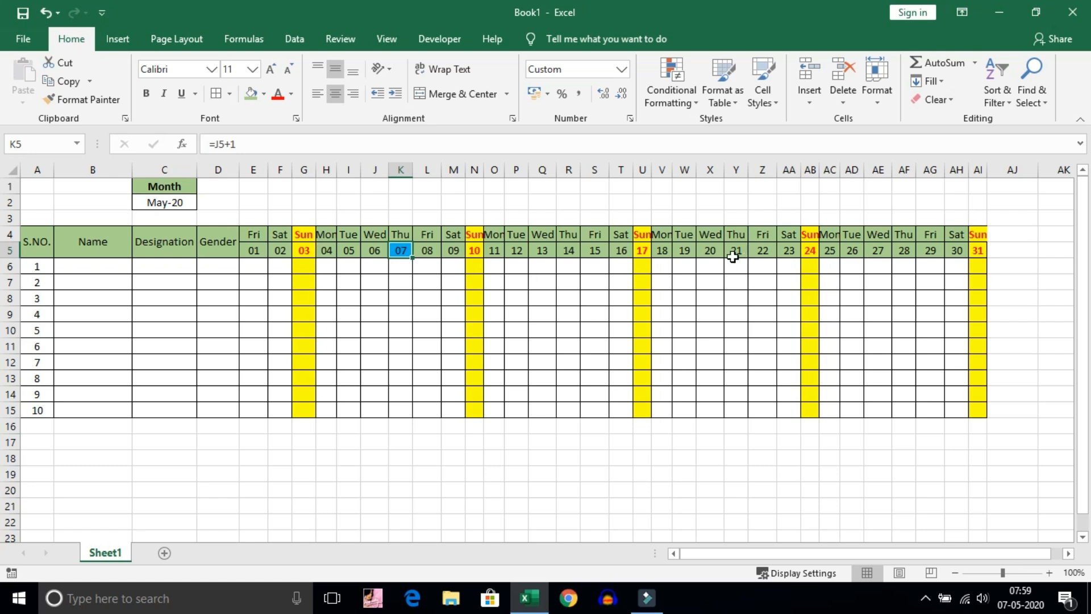
Enter the attendance mark P in cell E6 for the first employee on day 01
left_click(257, 267)
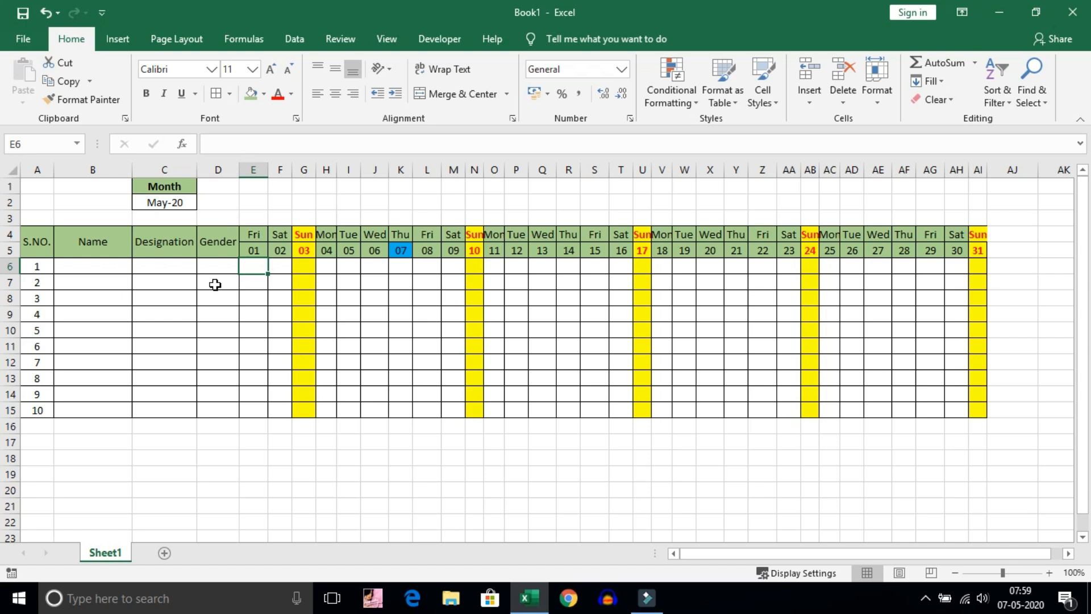
type("P")
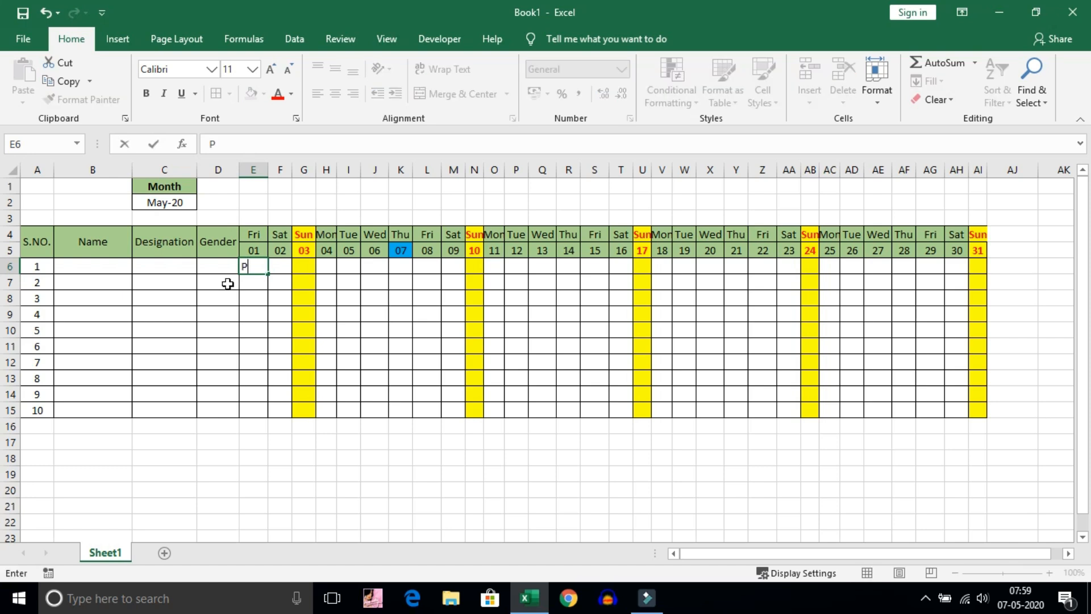
left_click(255, 293)
left_click(258, 268)
left_click(391, 268)
left_click(488, 279)
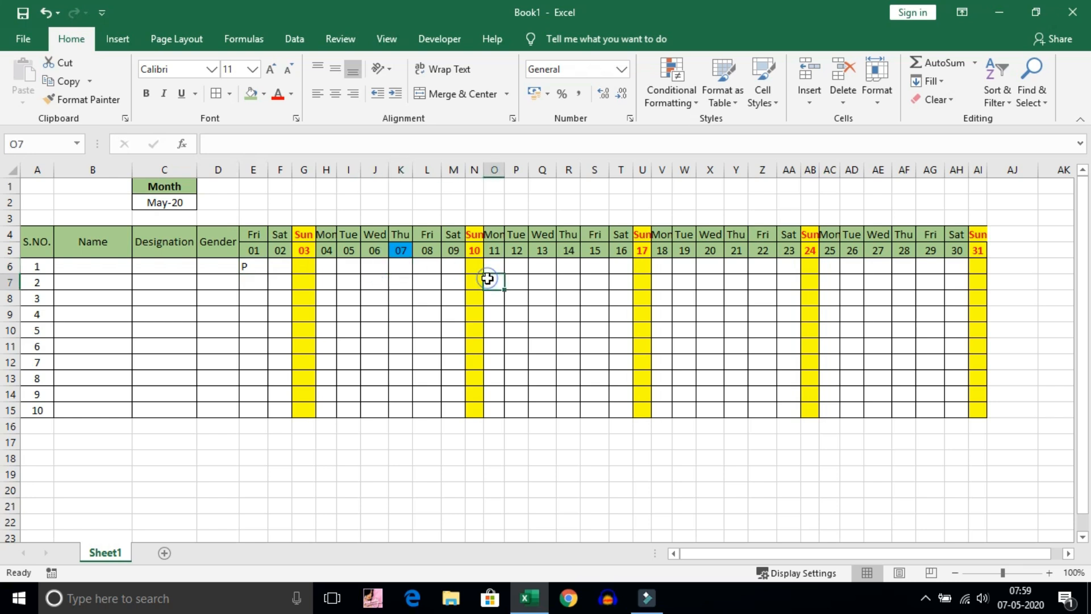
left_click(246, 266)
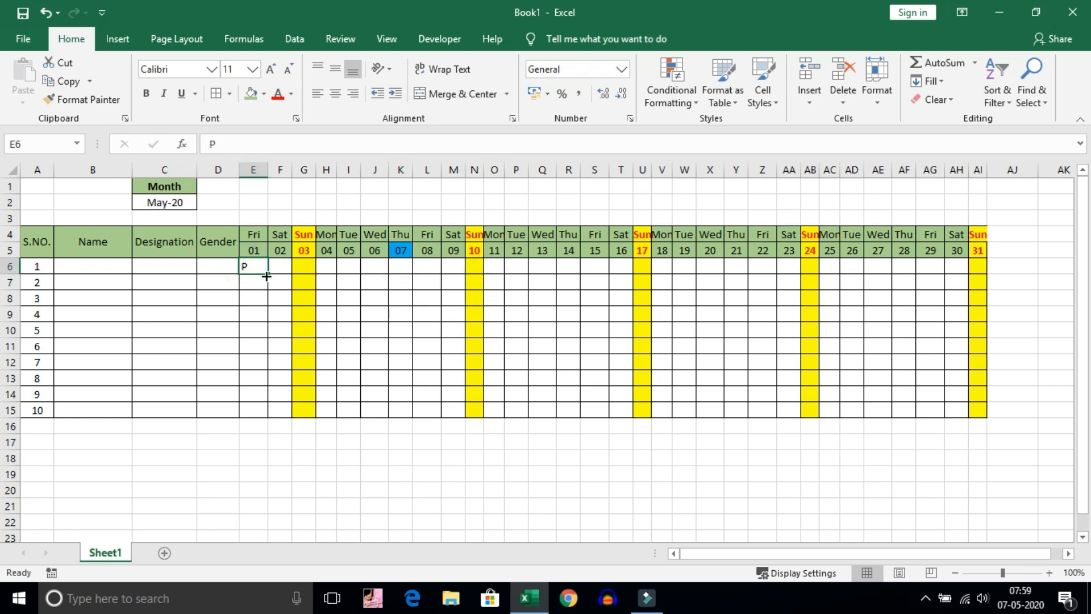
left_click(258, 284)
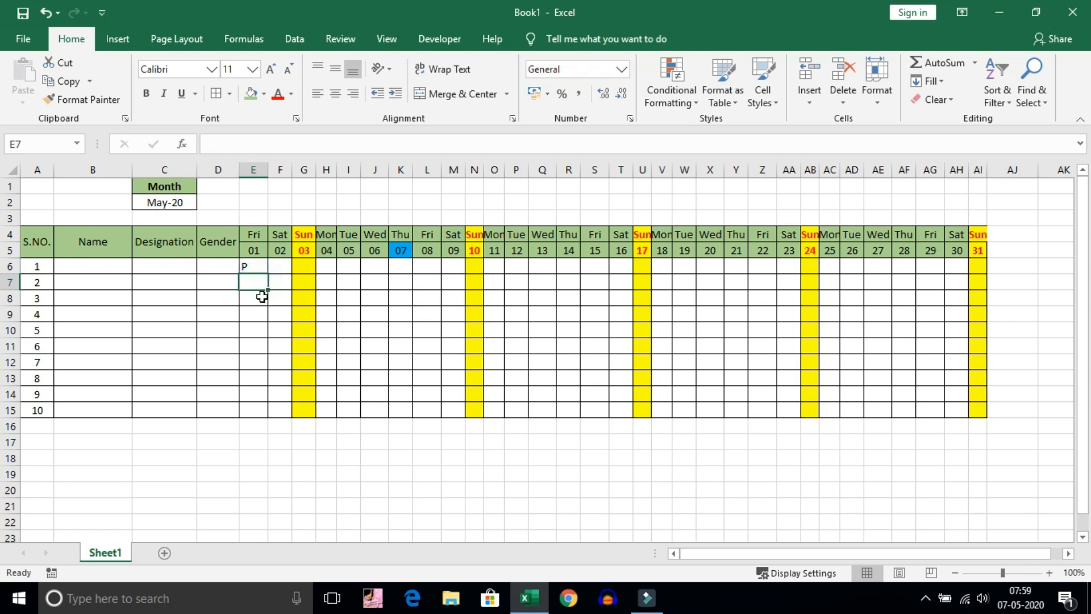
List the attendance codes P, A, O and H down cells E18:E21 below the table
left_click(256, 456)
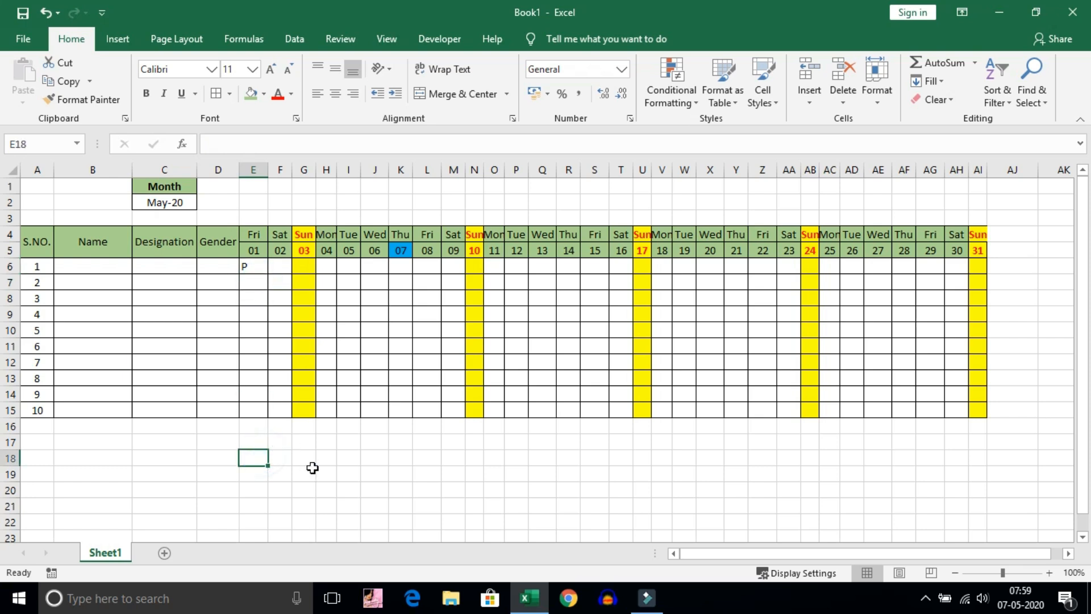
type("P")
key("Return")
type("A")
key("Return")
type("O")
key("Return")
type("H")
key("Return")
Enter the code meanings PRESENT, ABSENT, OFF and HALF DAYS beside the codes in F18:F21
key("Up")
key("Up")
key("Up")
key("Up")
key("Right")
type("PRESE")
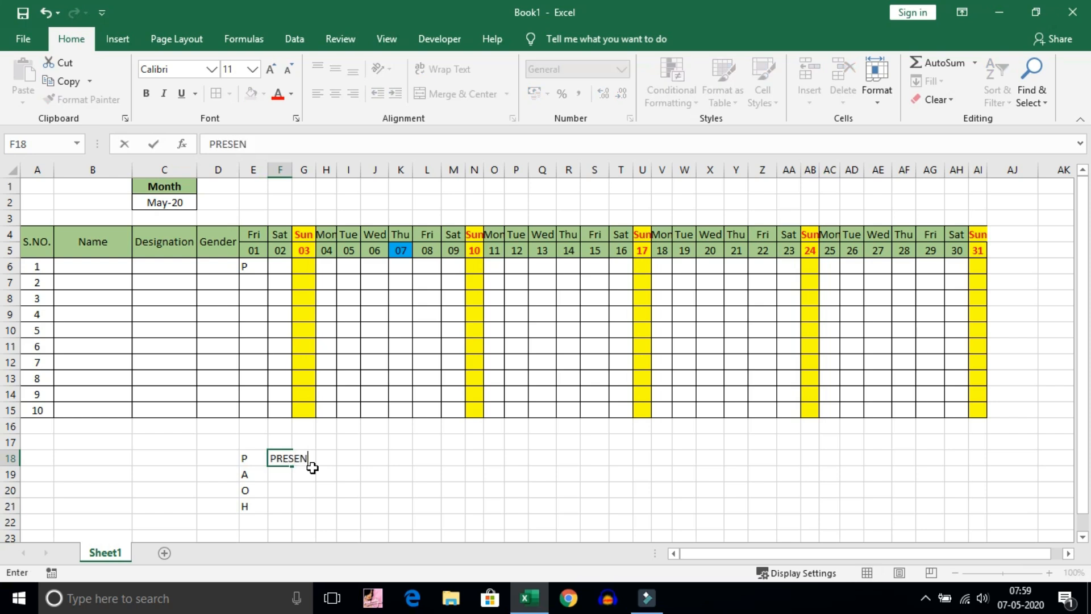
type("NT")
key("Return")
type("ABSENT")
key("Return")
type("OFF")
key("Return")
type("HALF D")
key("Return")
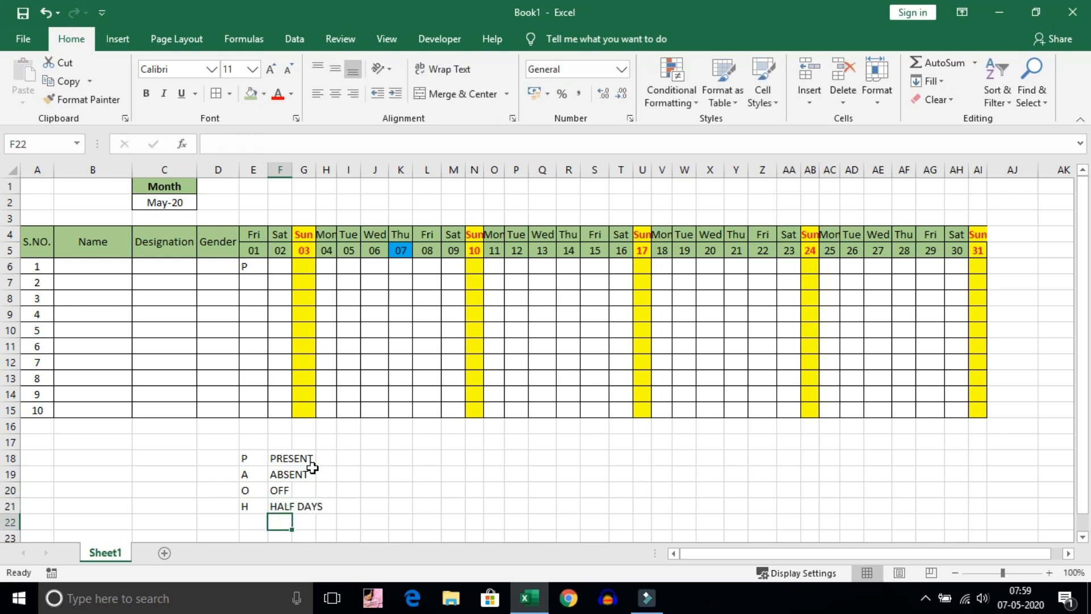
Add a list data validation to cell E6 with the codes in E18:E21 as its source
left_click(262, 272)
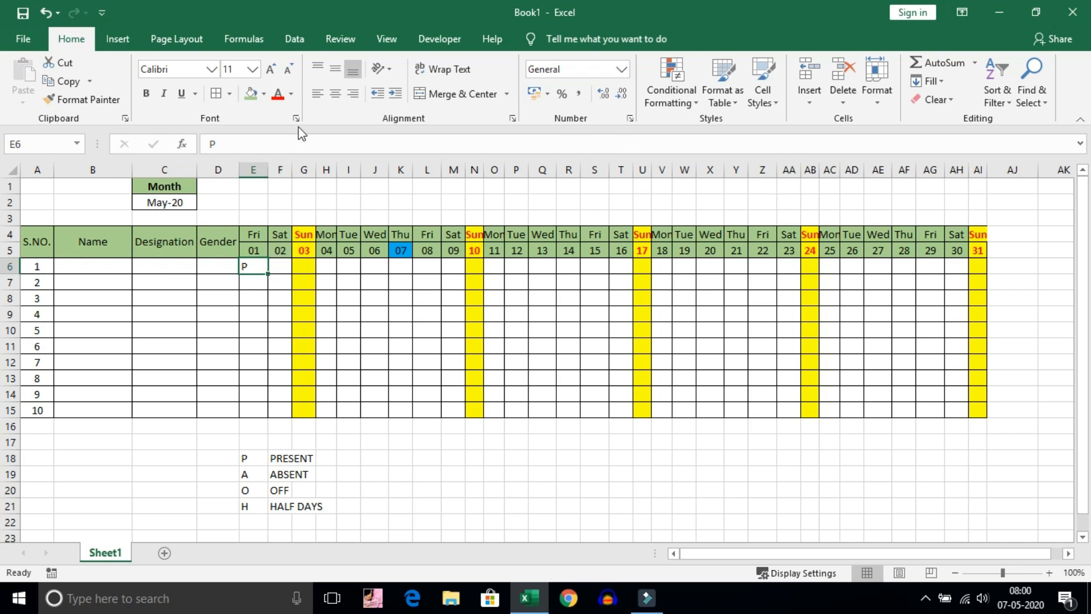
left_click(289, 41)
left_click(737, 99)
left_click(731, 118)
left_click_drag(459, 215, 512, 175)
left_click(468, 254)
left_click(449, 298)
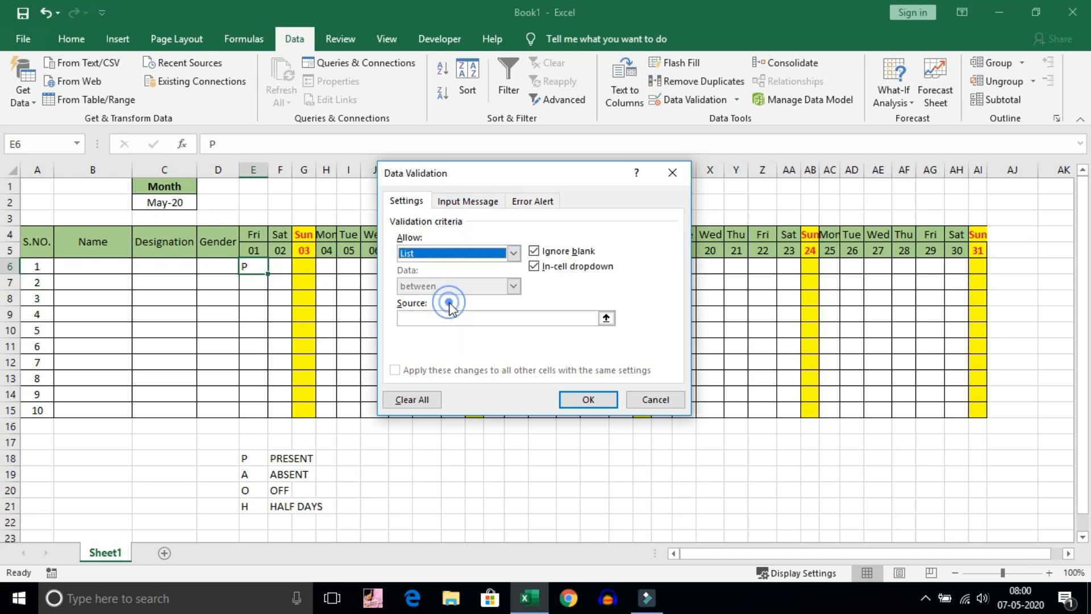
left_click(430, 318)
left_click_drag(244, 459, 246, 506)
left_click(577, 404)
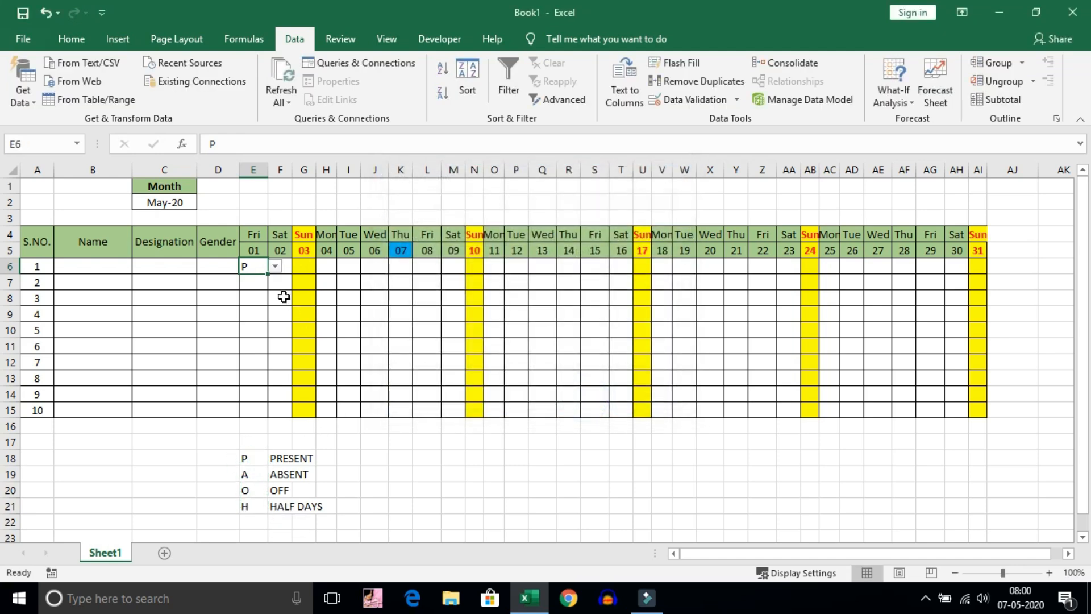
Test the validation in E6 by viewing its dropdown choices and trying to enter K
left_click(276, 266)
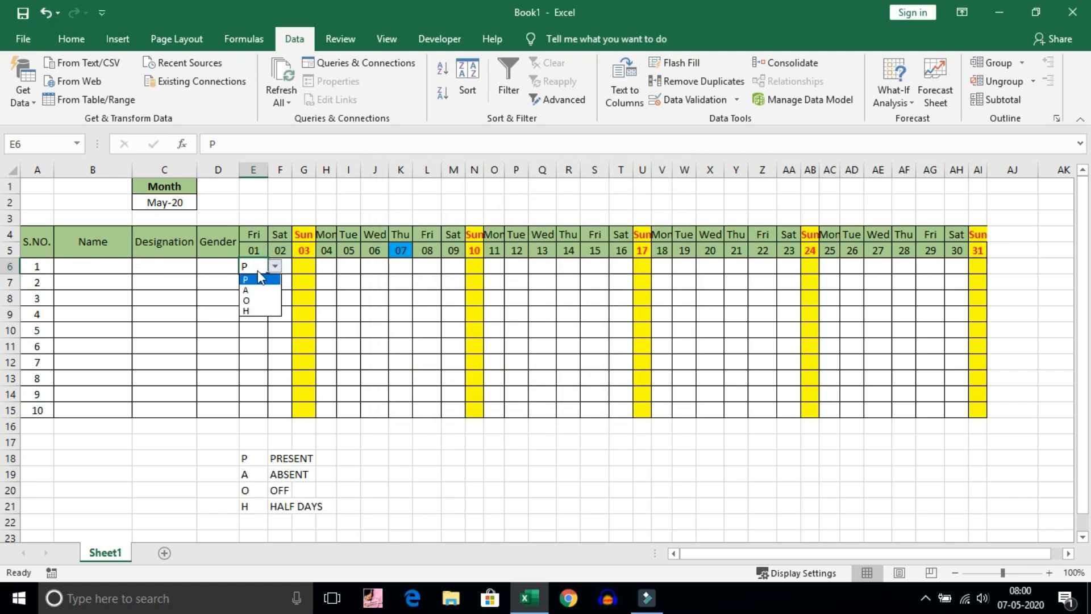
left_click(258, 271)
type("K")
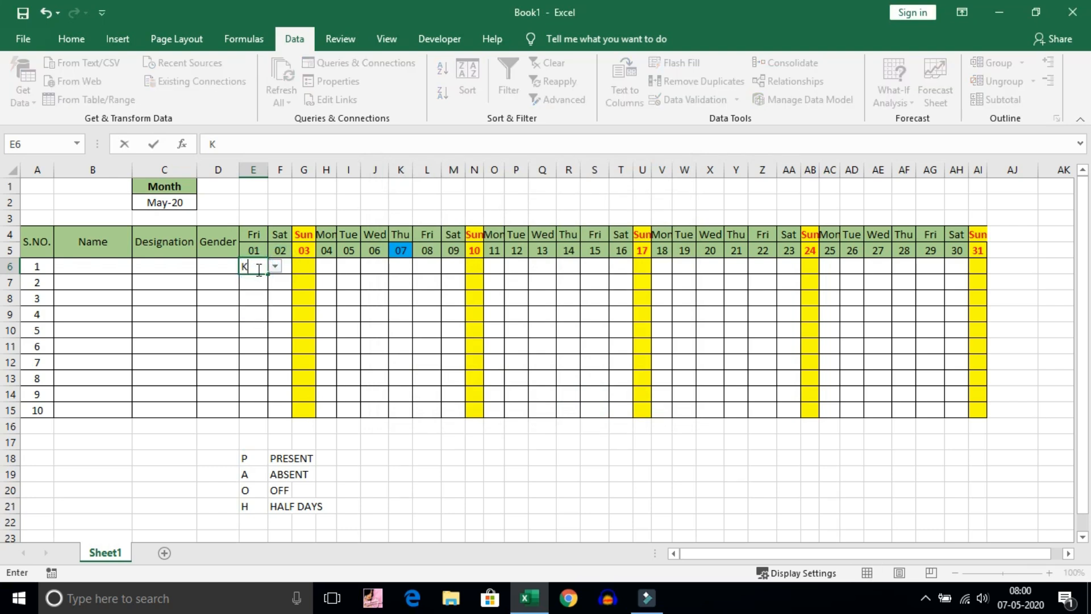
key("Return")
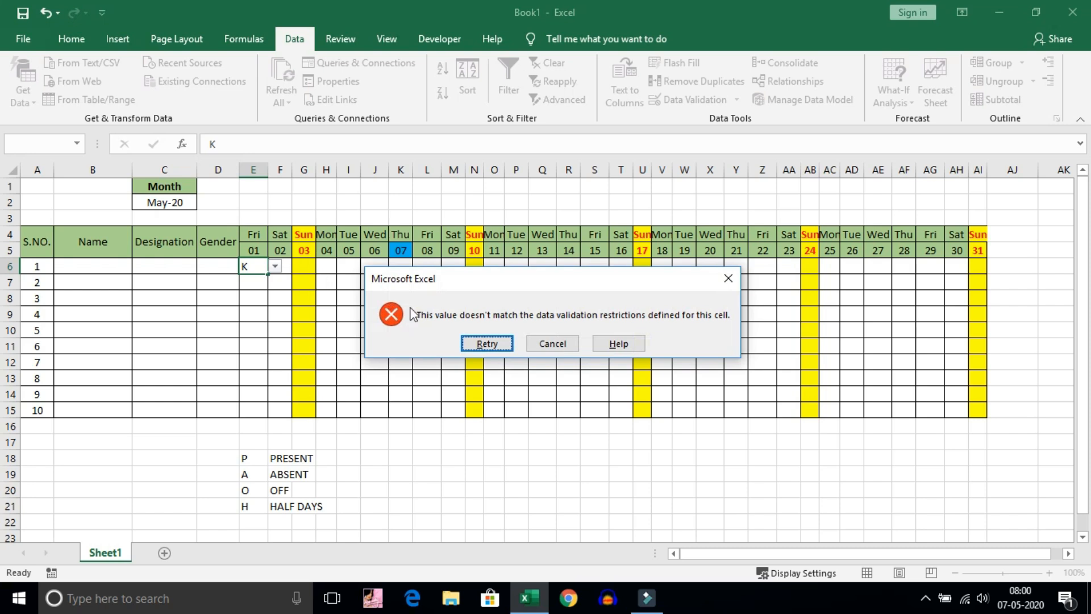
left_click(550, 342)
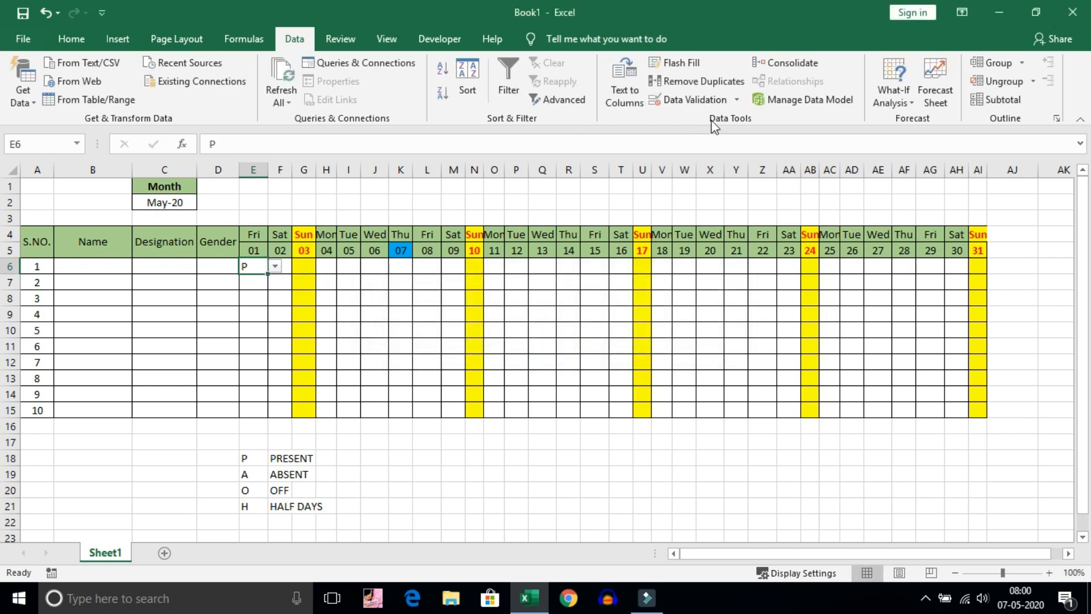
Clear all data validation settings from cell E6
left_click(736, 100)
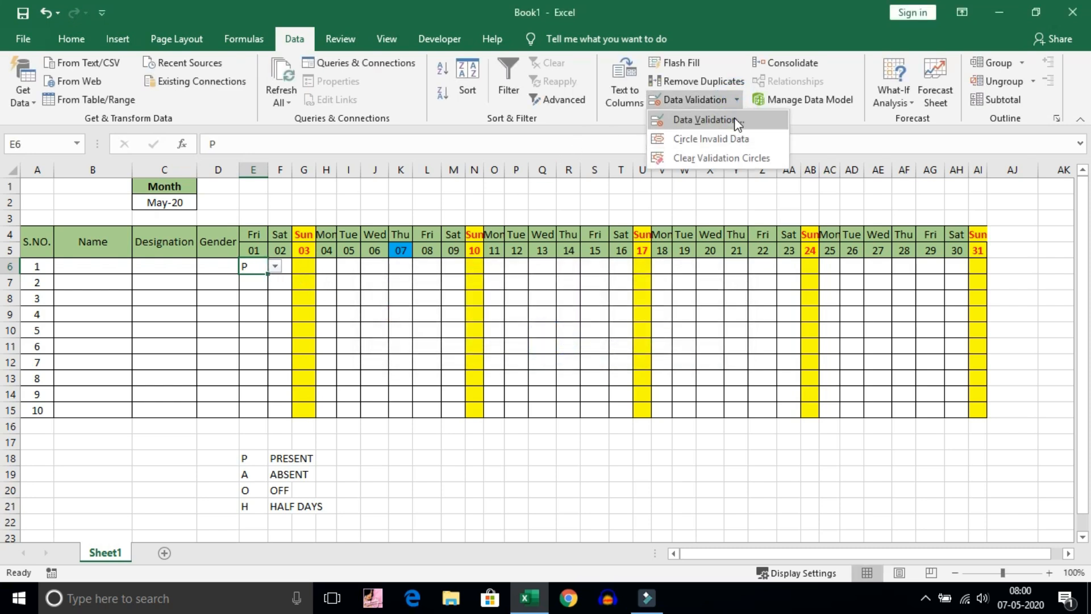
left_click(736, 121)
left_click(431, 400)
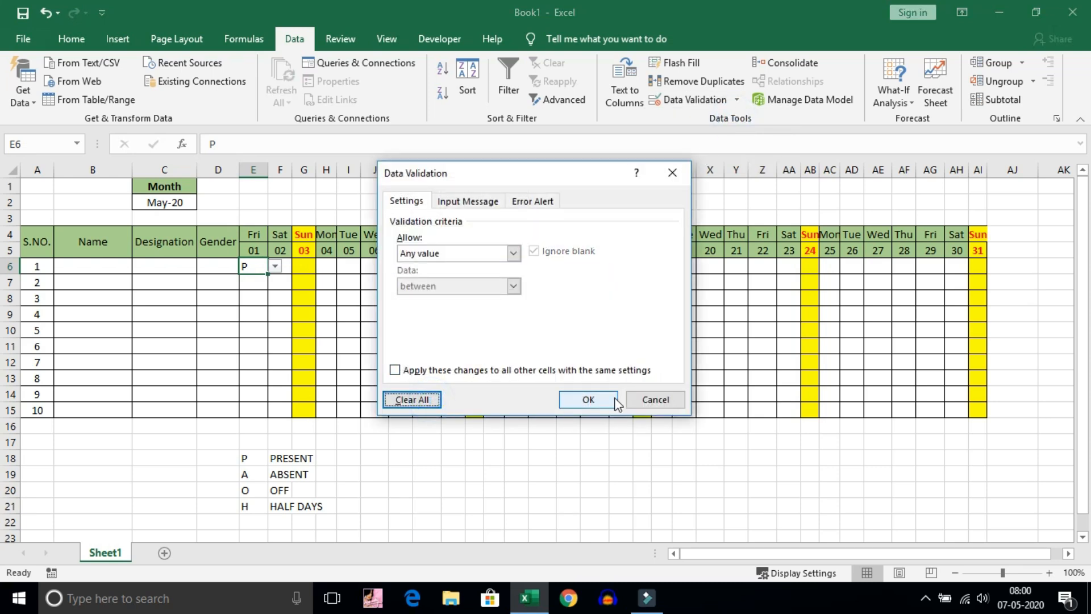
left_click(598, 398)
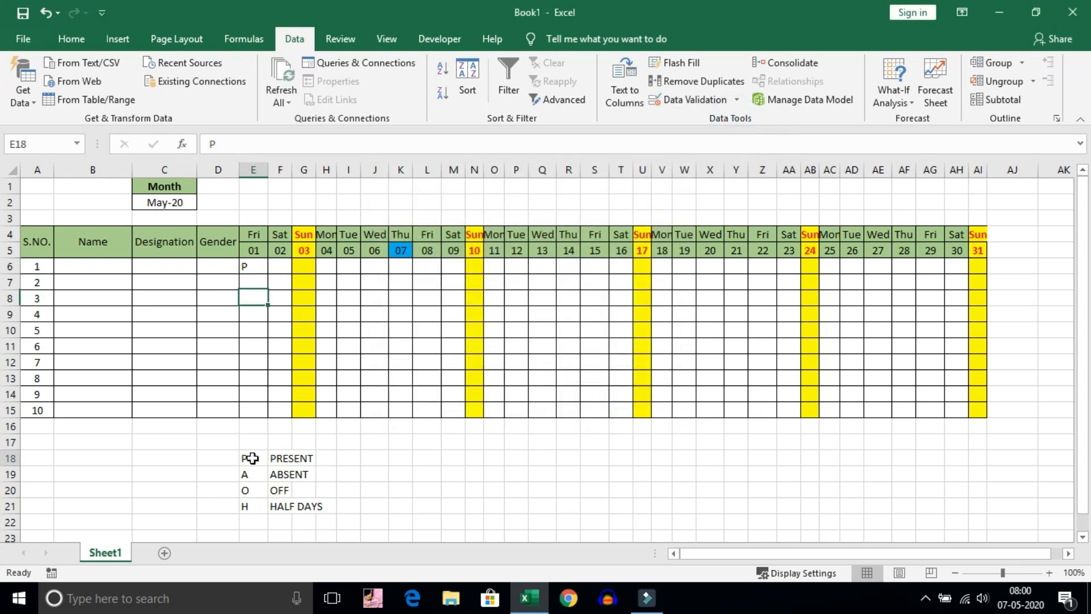
Delete the attendance codes and their meanings from E18:F21
left_click_drag(251, 458, 307, 504)
key("Delete")
left_click(494, 489)
Fill the P from E6 across the whole attendance grid E6:AI15 and center the entries horizontally and vertically
left_click(256, 266)
left_click_drag(267, 274, 983, 427)
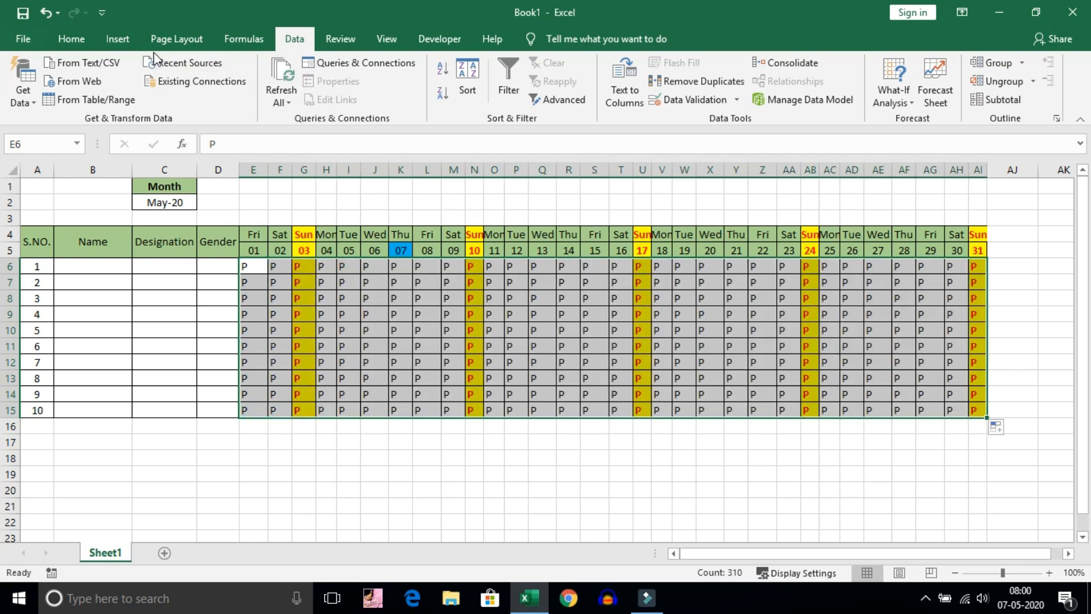
left_click(72, 39)
left_click(338, 97)
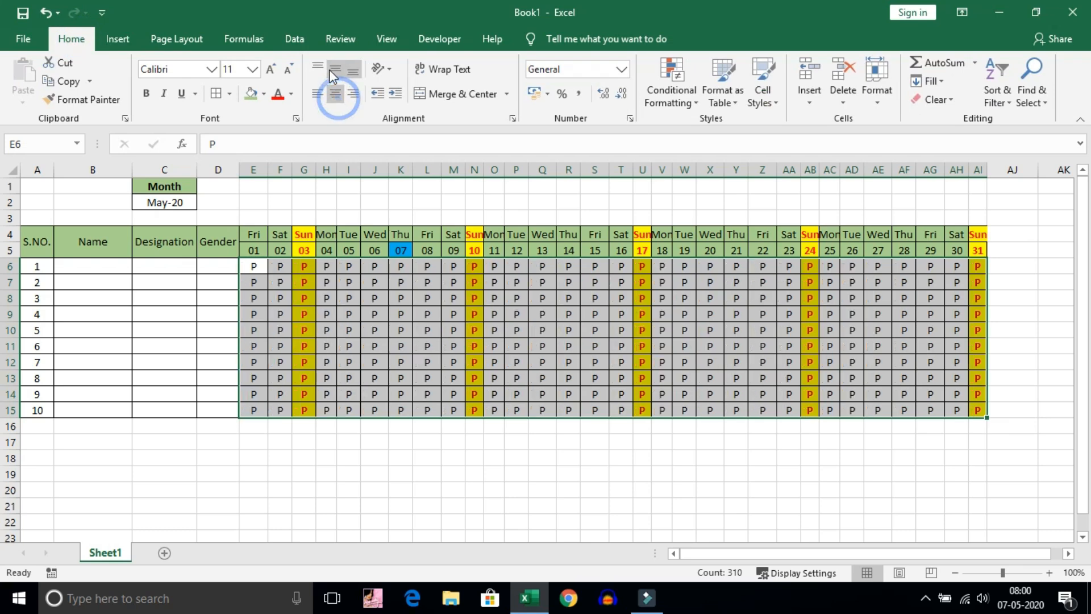
left_click(360, 314)
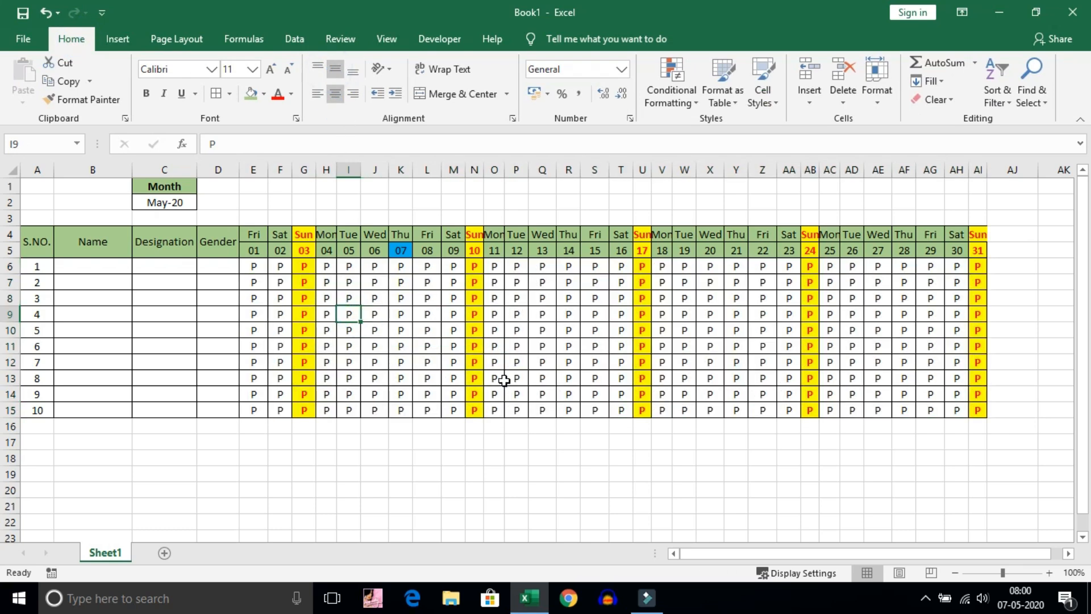
left_click(475, 314)
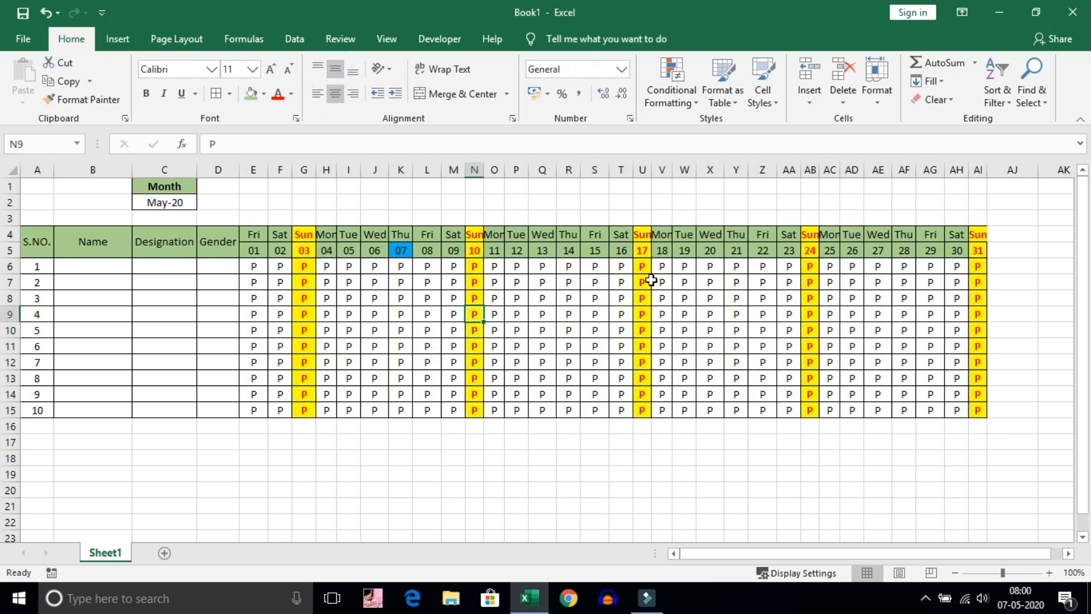
left_click(762, 314)
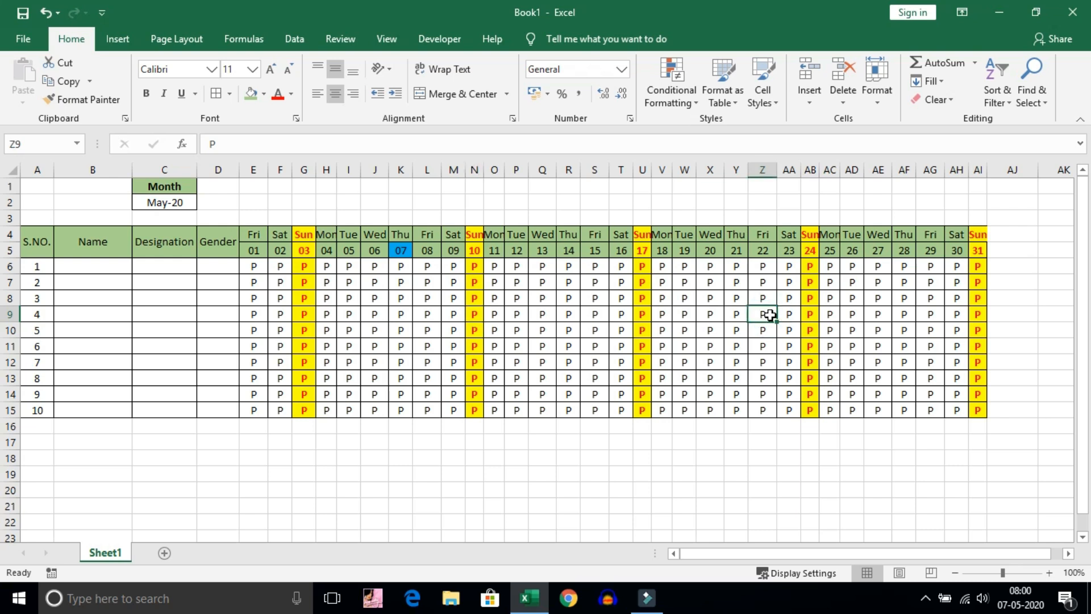
left_click(277, 271)
left_click(300, 268)
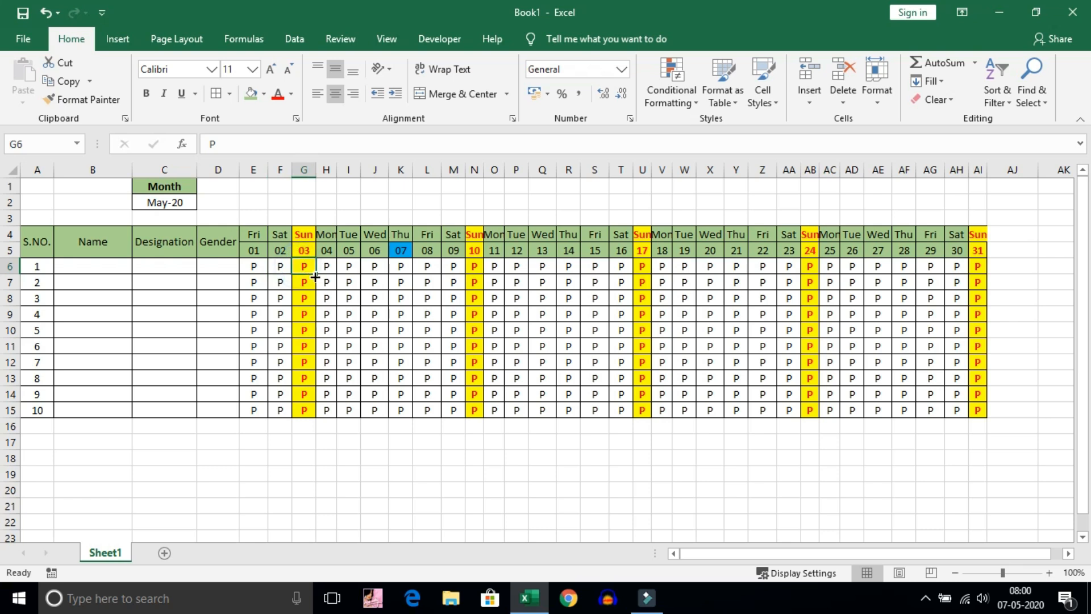
Enter O for every employee in all five Sunday columns (G, N, U, AB and AI), rows 6 to 15
type("O")
double_click(317, 275)
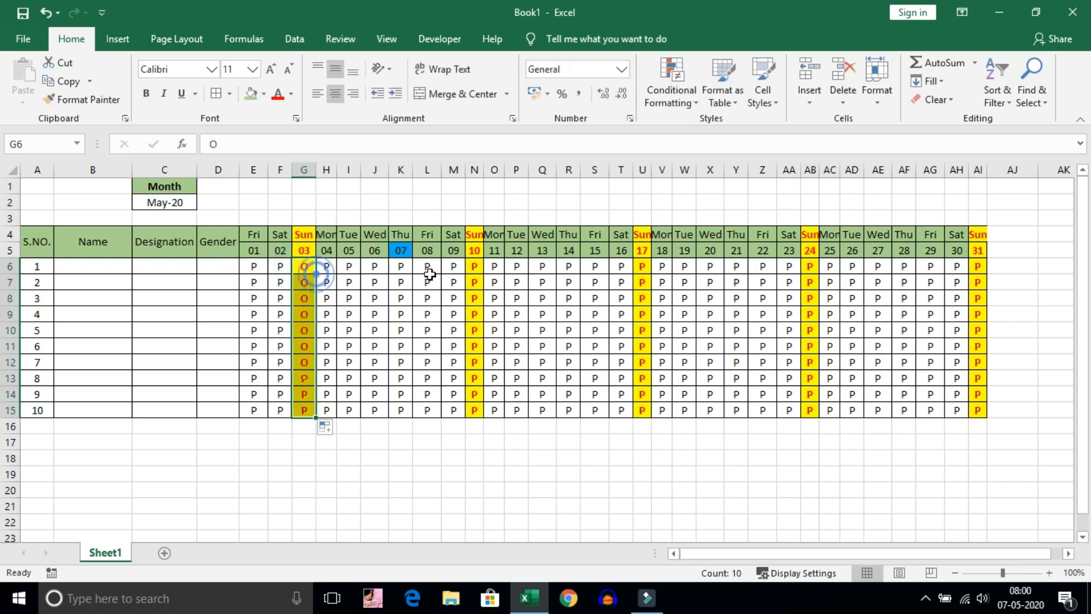
left_click(481, 272)
type("O")
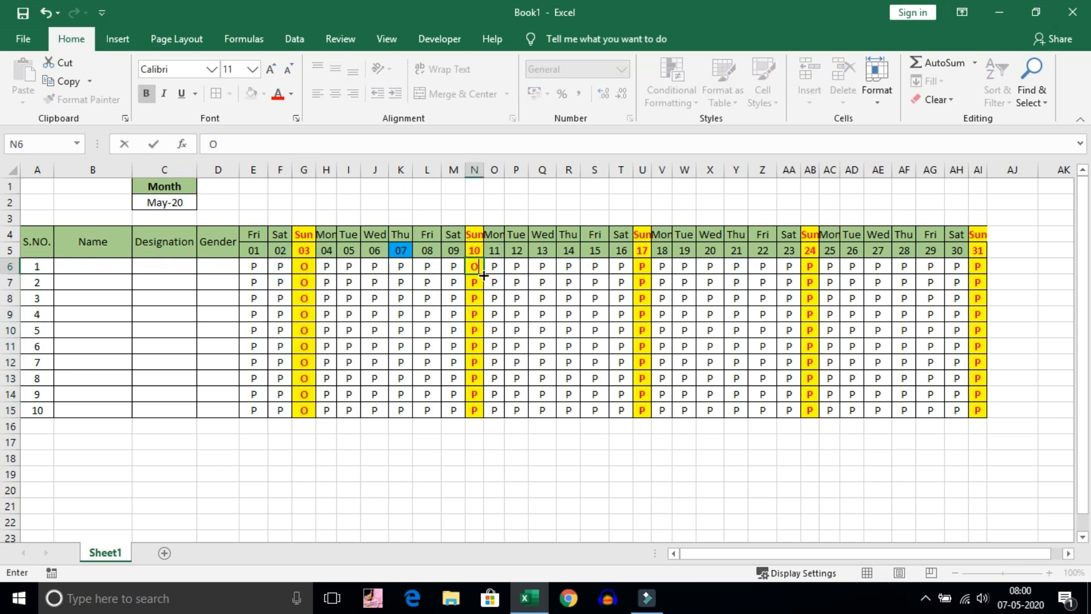
double_click(483, 275)
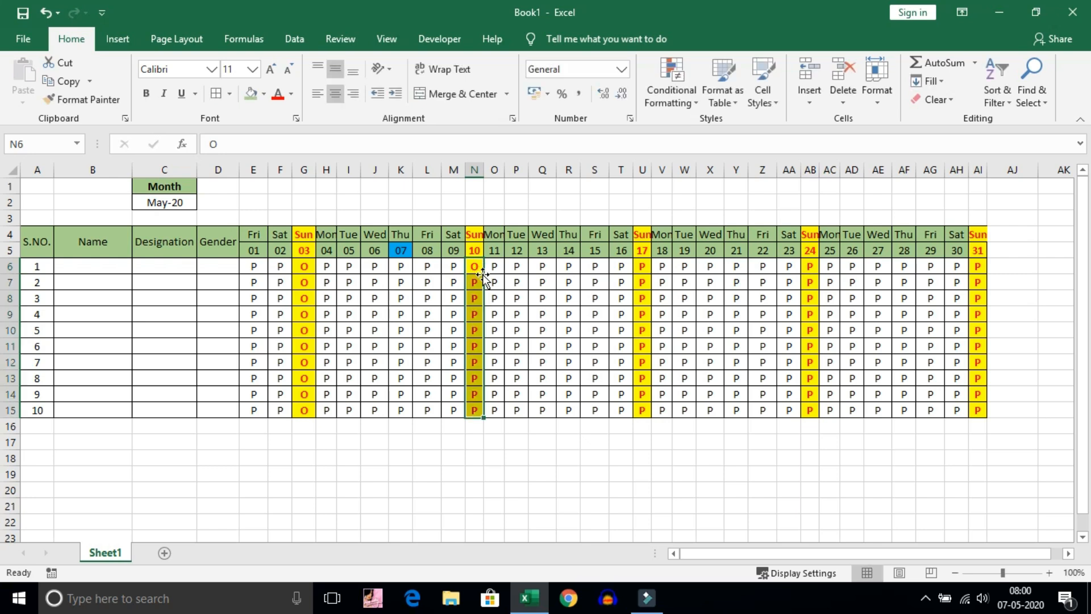
left_click(649, 271)
type("O")
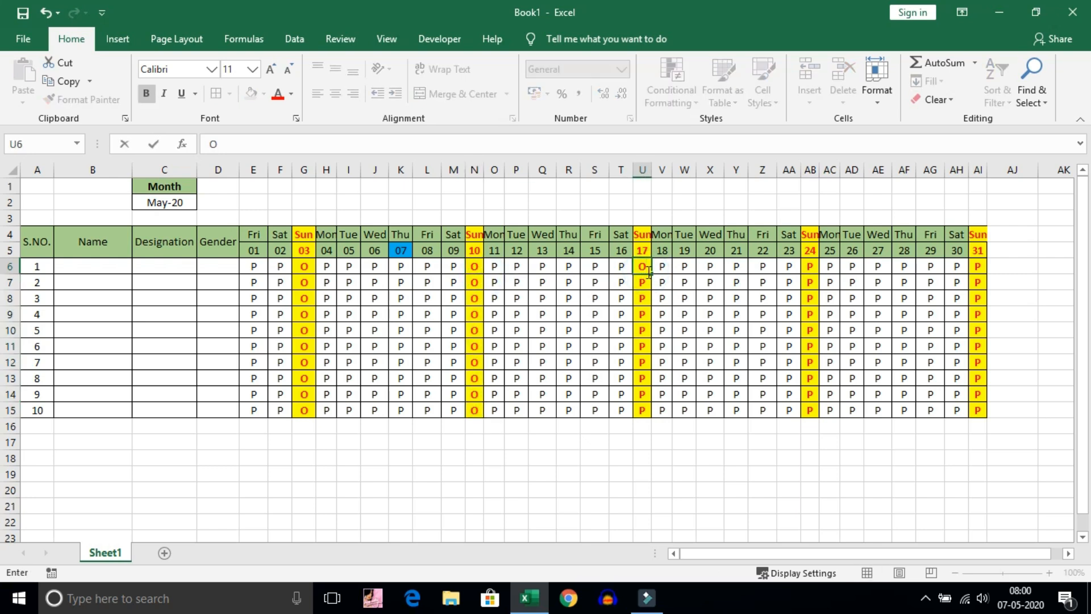
double_click(651, 275)
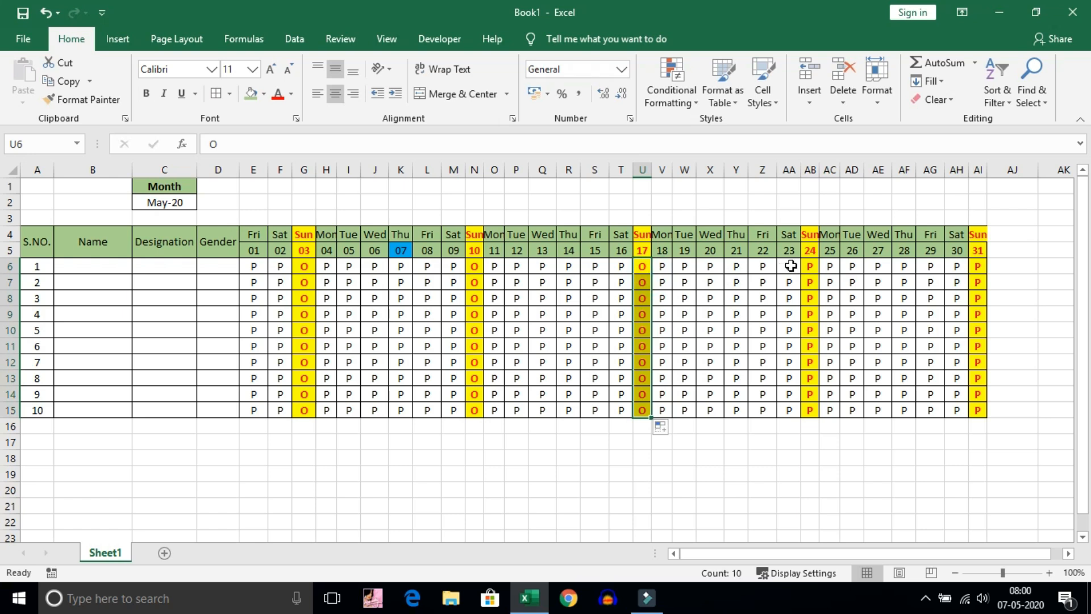
left_click(810, 265)
type("O")
double_click(818, 274)
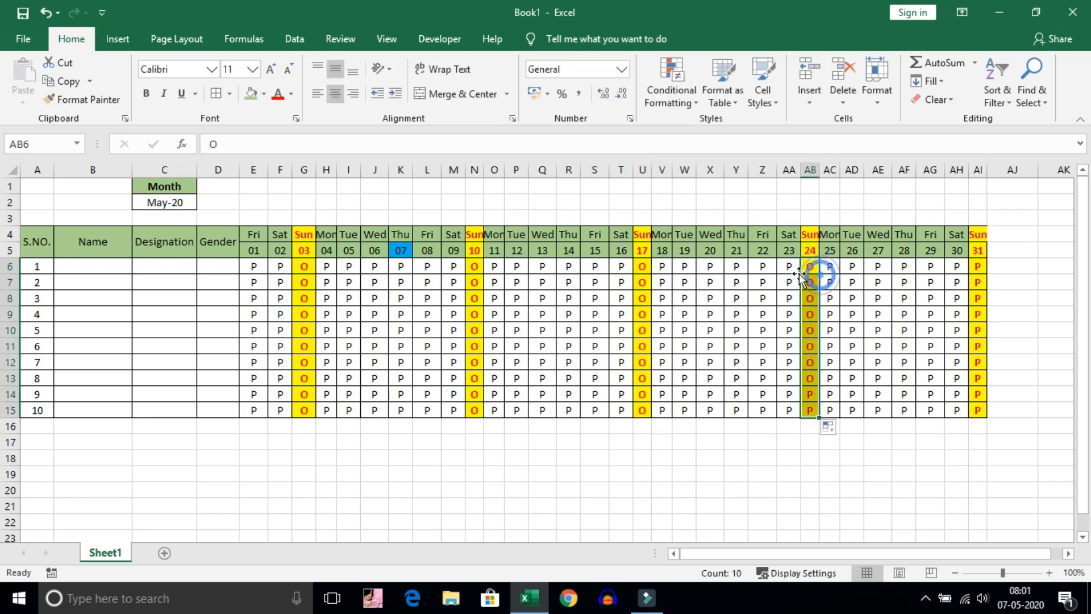
left_click(978, 269)
type("O")
double_click(987, 274)
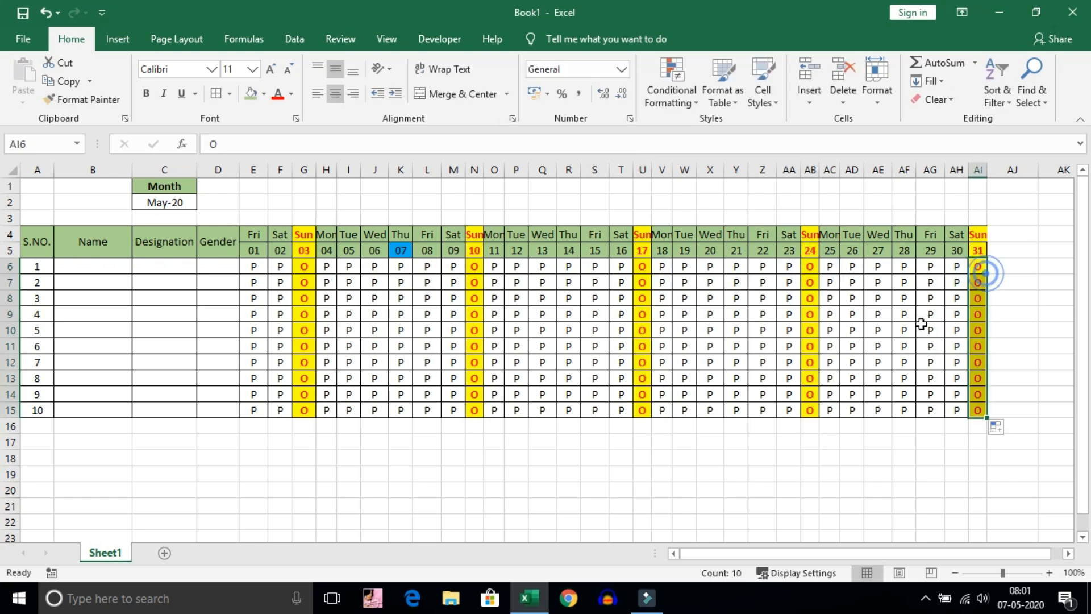
left_click(868, 329)
Mark absences with A in F6, T6, L7, S7, R8, I9, Y9, R10, AA10, L11, R12, Y12, AD12, W13, Z14 and AE15
left_click(274, 267)
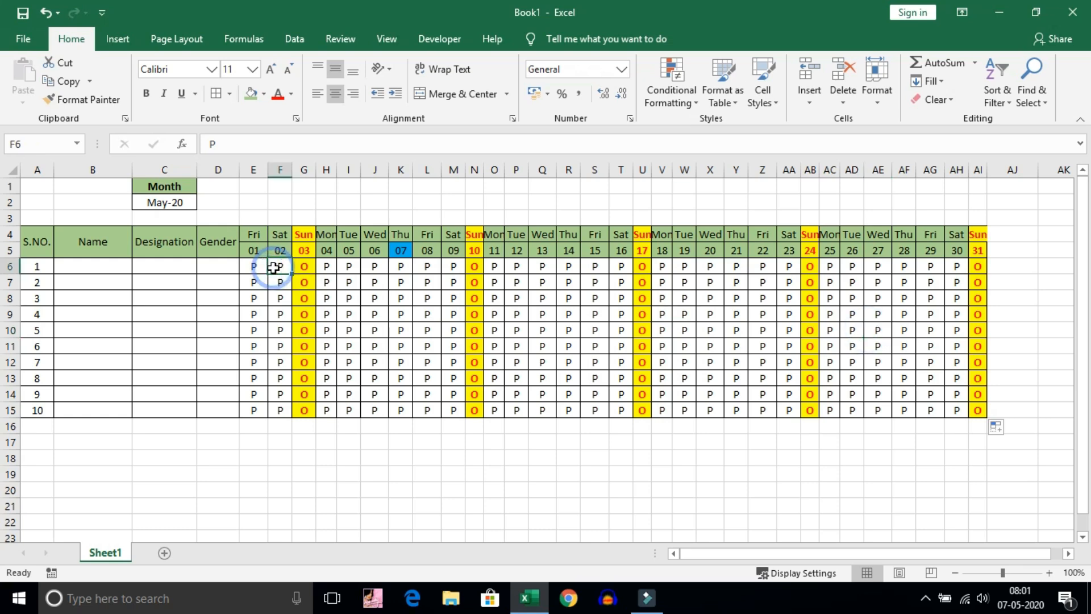
type("A")
left_click(349, 315)
type("A")
left_click(427, 345)
type("A")
left_click(568, 329)
type("A")
left_click(594, 282)
type("A")
left_click(736, 314)
type("A")
left_click(736, 362)
type("A")
left_click(851, 362)
type("AA")
left_click(763, 393)
type("A")
left_click(684, 378)
type("A")
left_click(558, 364)
type("A")
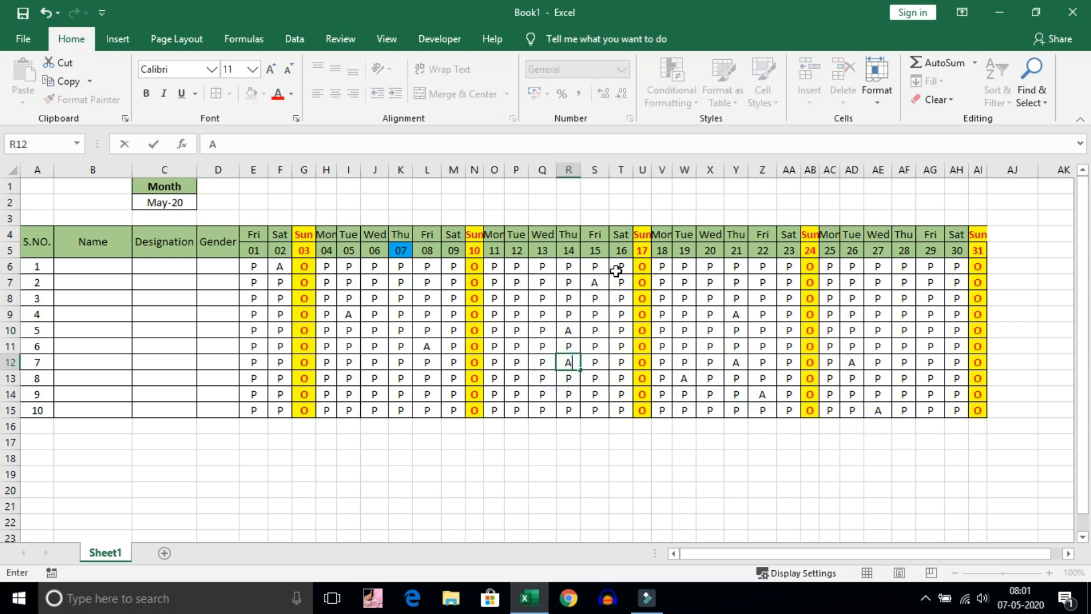
left_click(621, 266)
type("A")
left_click(521, 279)
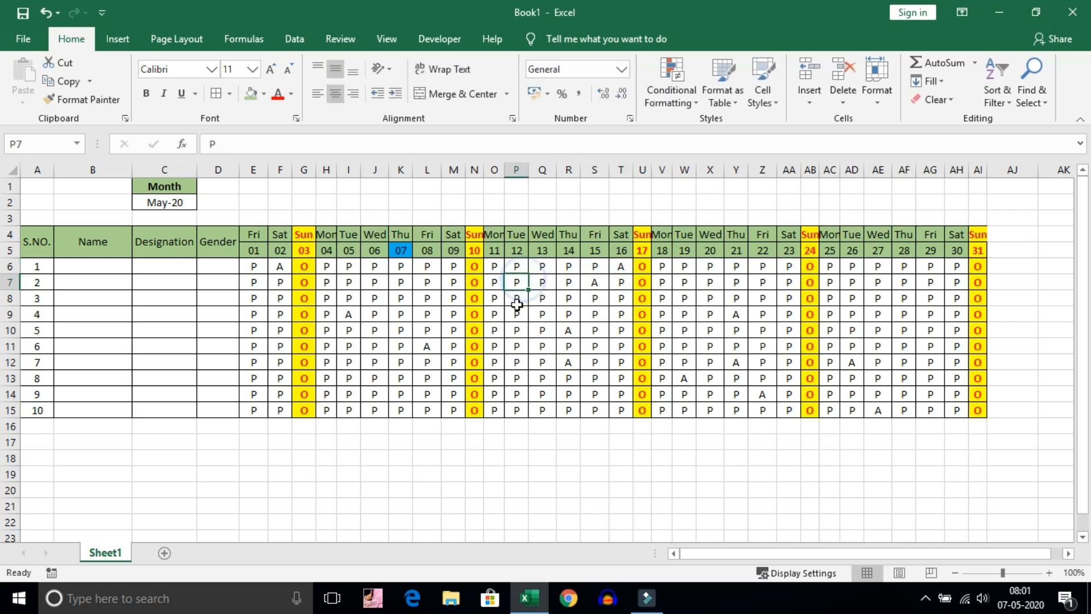
left_click(420, 282)
type("A")
key("Return")
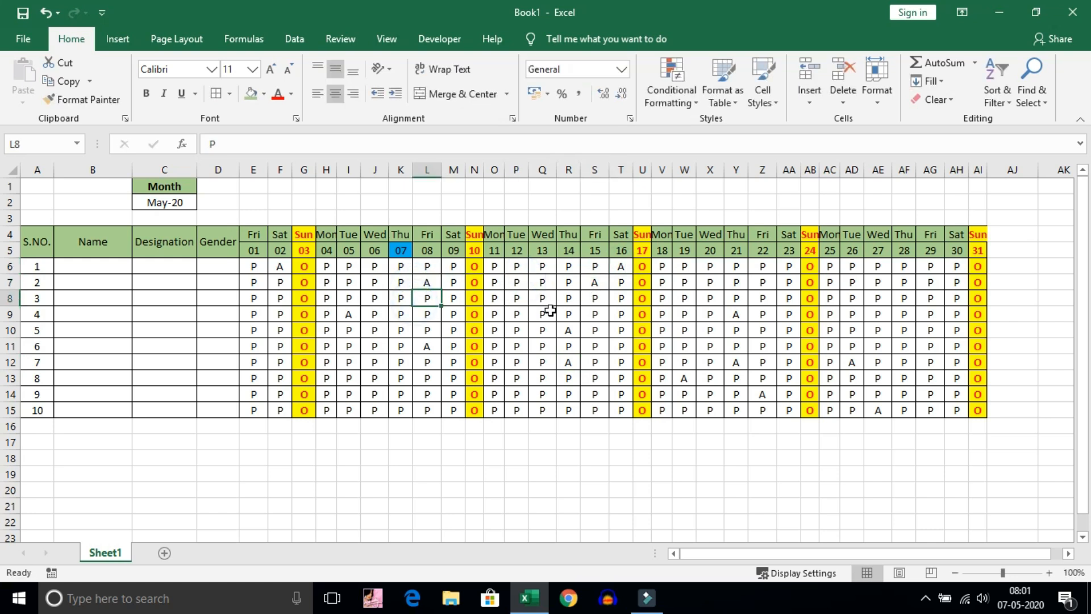
left_click(560, 298)
type("A")
left_click(789, 330)
type("A")
left_click(658, 379)
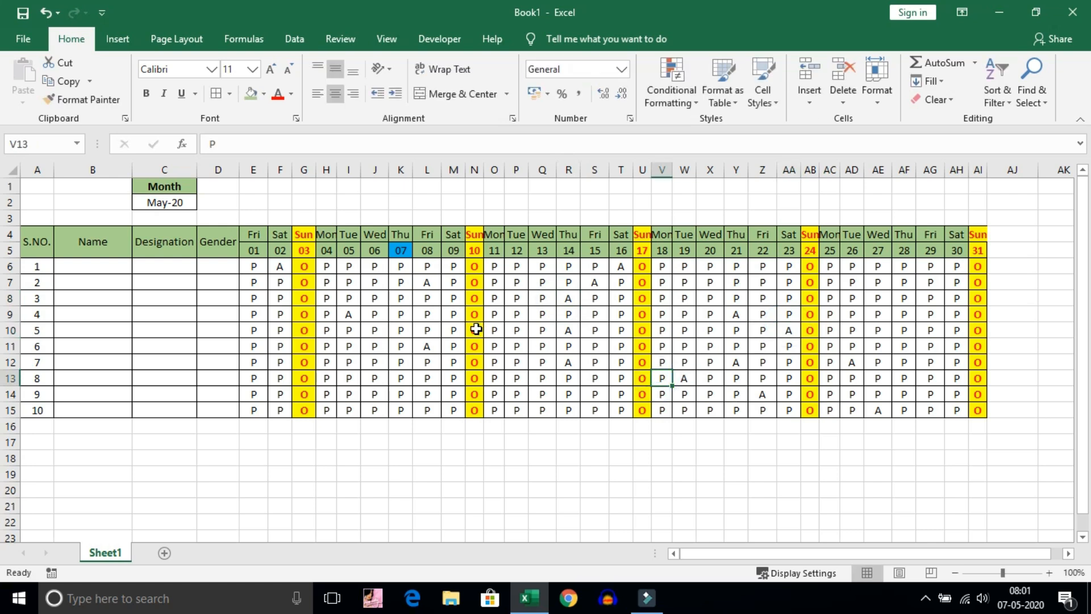
Enter H in T6, W6, S7, J8, Q8, Y8, P10, Z11, Q13, AD14, S15 and Y15
left_click(371, 296)
type("H")
left_click(515, 330)
type("H")
left_click(541, 298)
type("H")
left_click(595, 282)
type("H")
left_click(613, 264)
type("H")
left_click(674, 267)
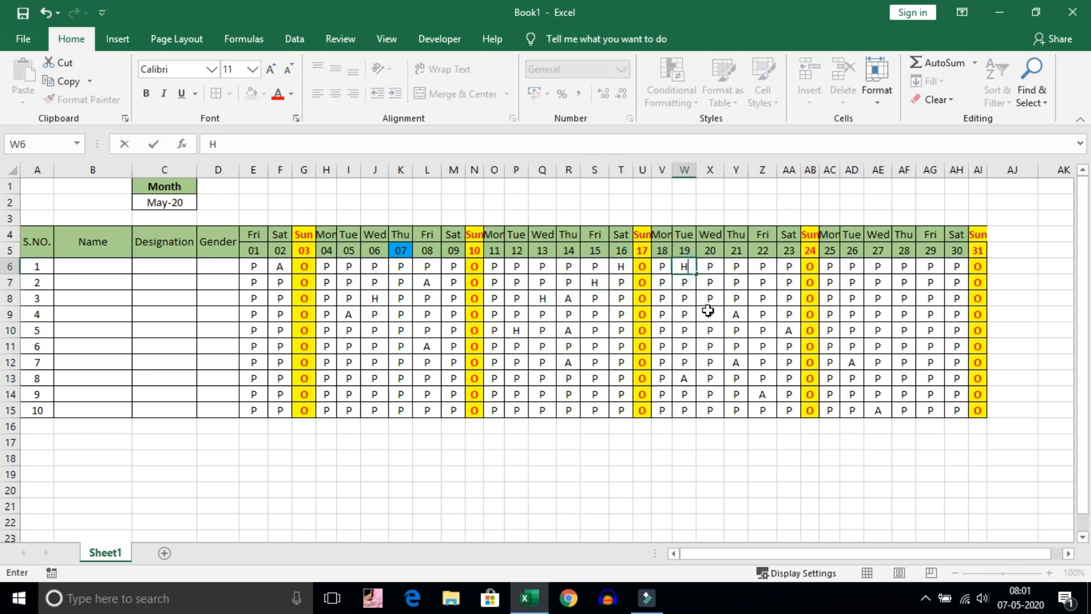
left_click(736, 299)
type("H")
left_click(762, 348)
type("H")
left_click(852, 394)
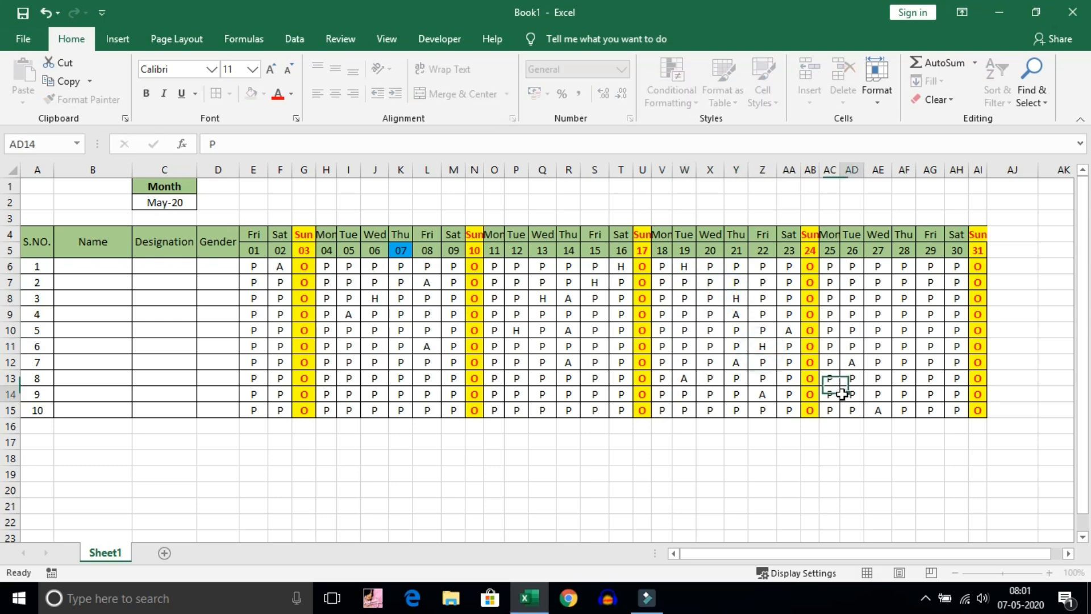
type("H")
left_click(735, 409)
type("H")
left_click(592, 408)
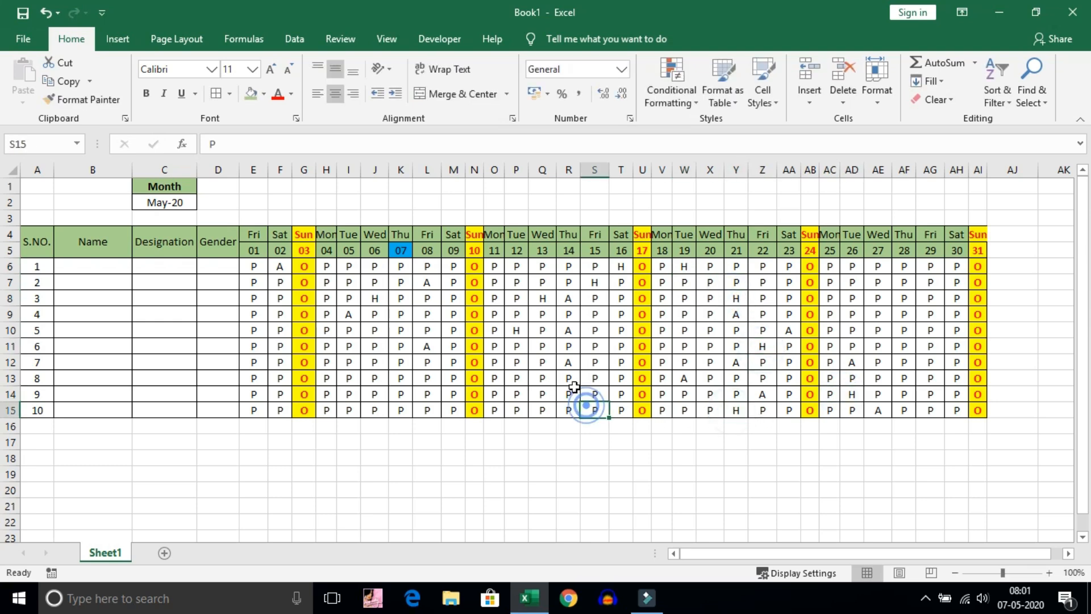
type("H")
left_click(545, 379)
type("H")
left_click(526, 360)
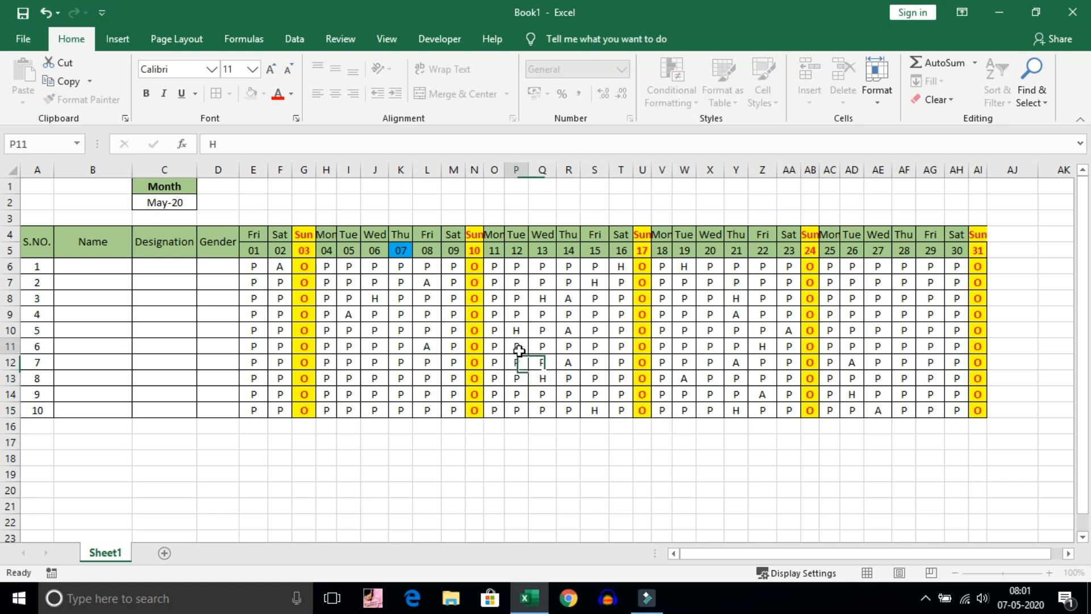
left_click(729, 344)
Add a conditional format to E6:AI15 that shows cells containing A with Light Red Fill with Dark Red Text
left_click_drag(266, 272, 976, 414)
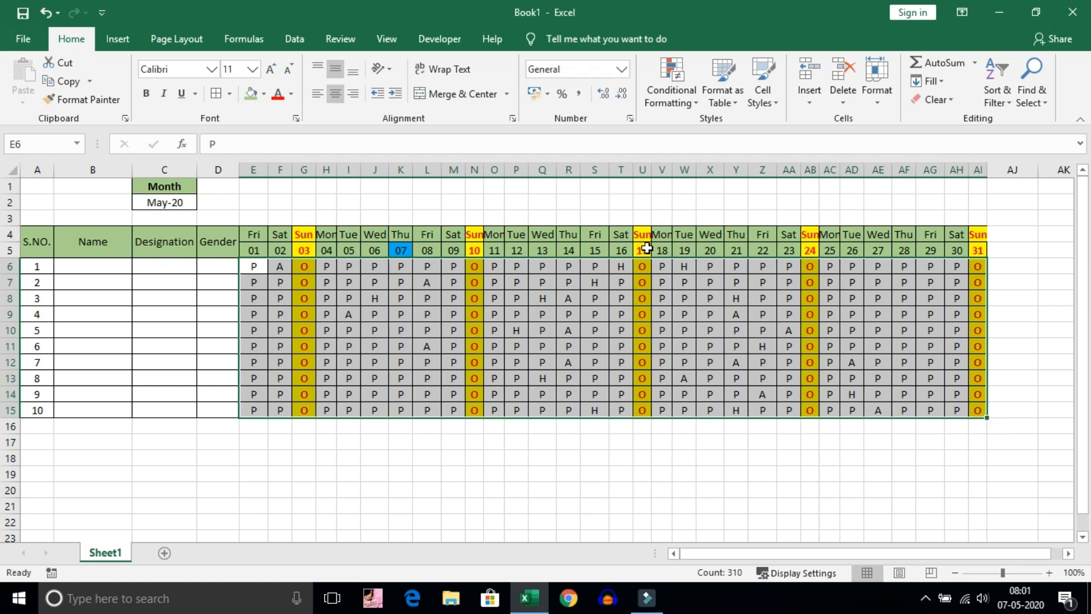
left_click(680, 103)
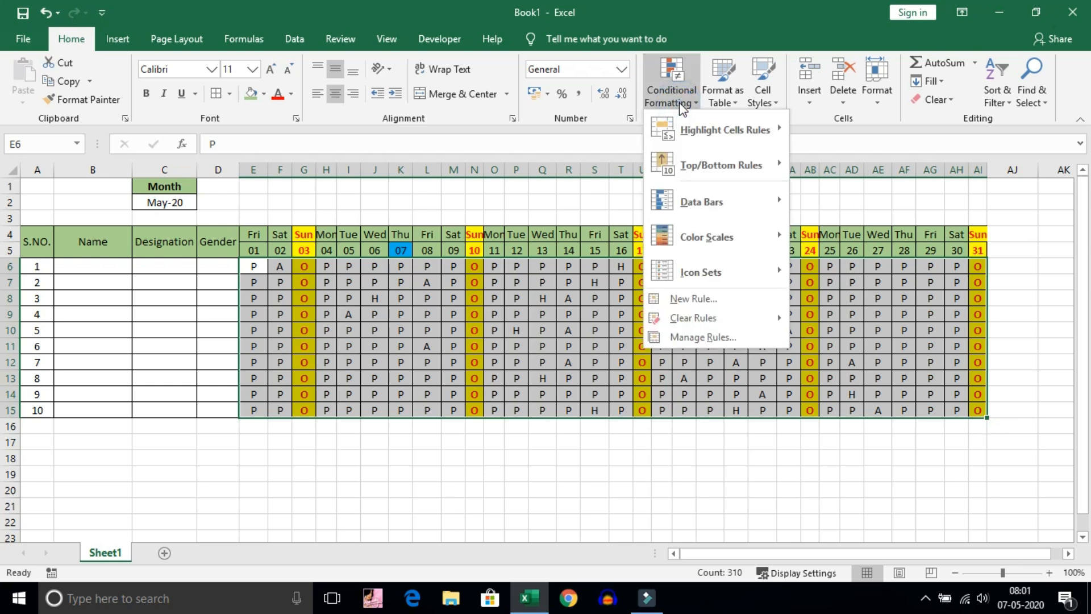
mouse_move(696, 145)
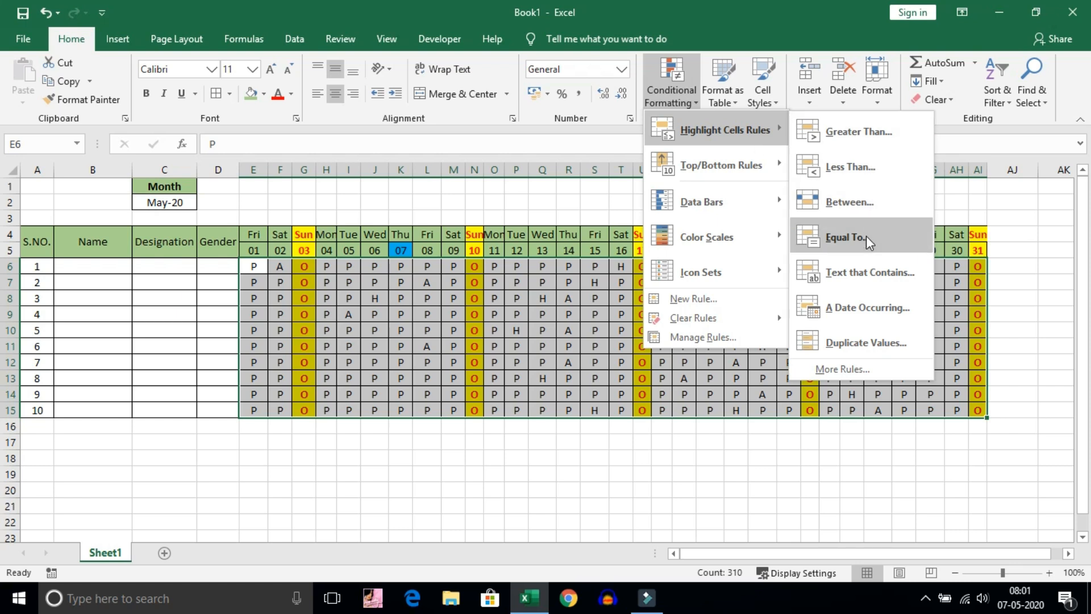
left_click(867, 279)
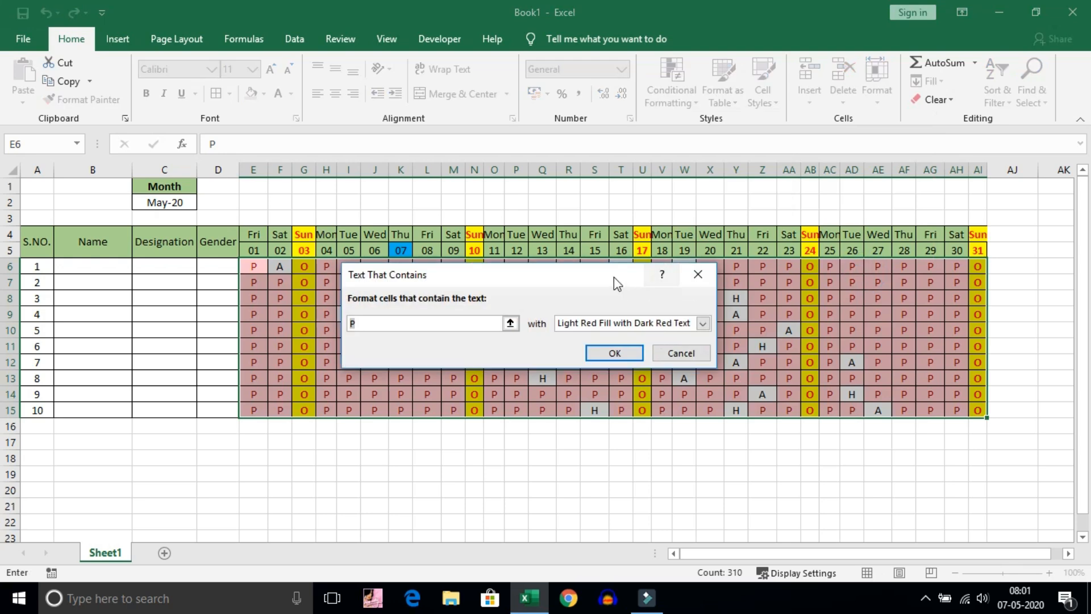
left_click_drag(591, 268, 686, 357)
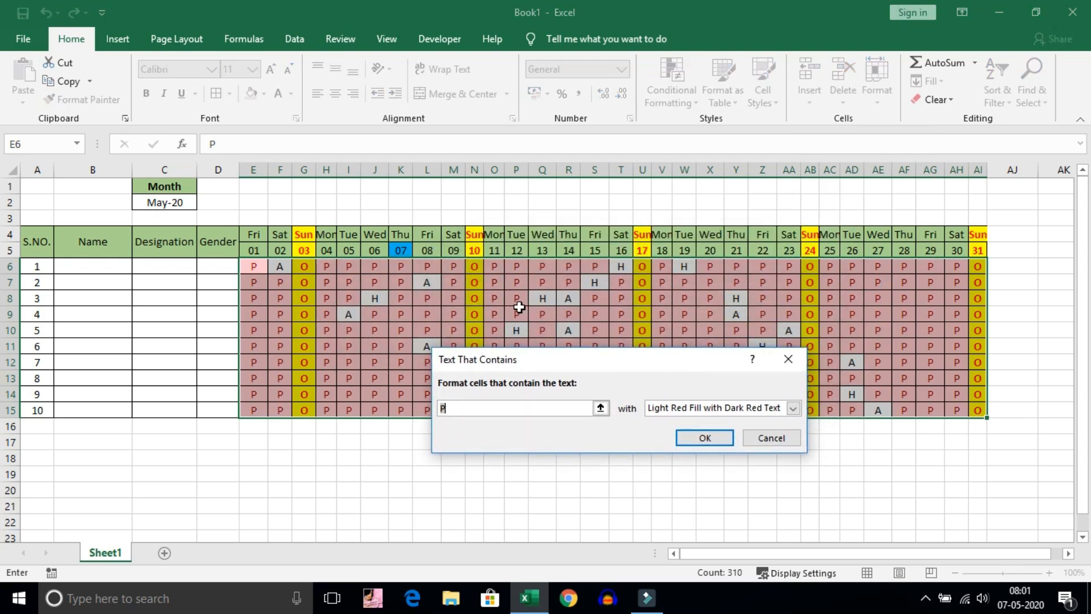
type("A")
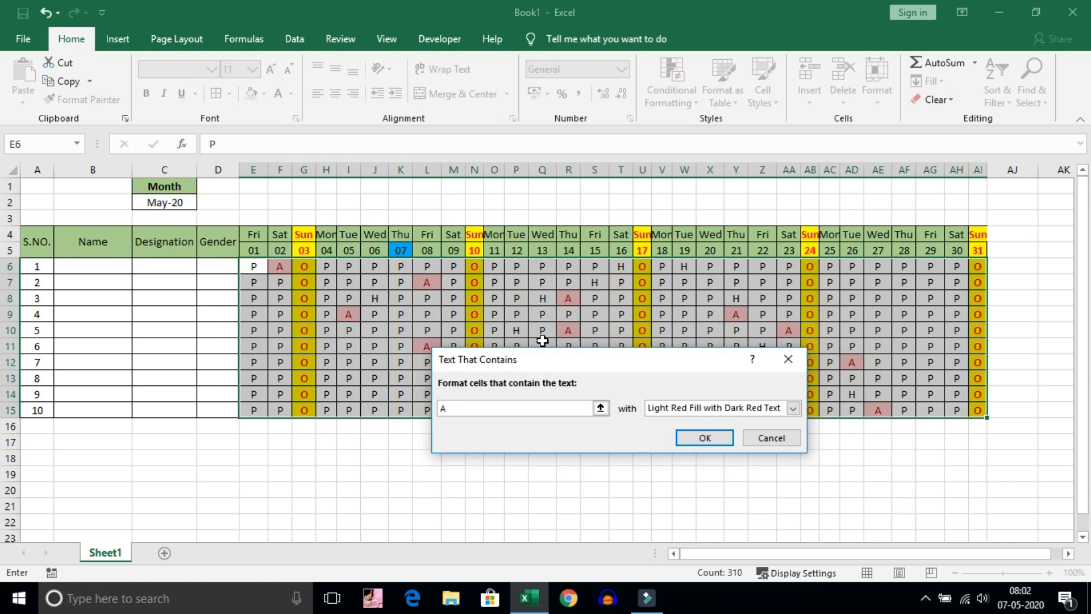
left_click_drag(576, 359, 551, 429)
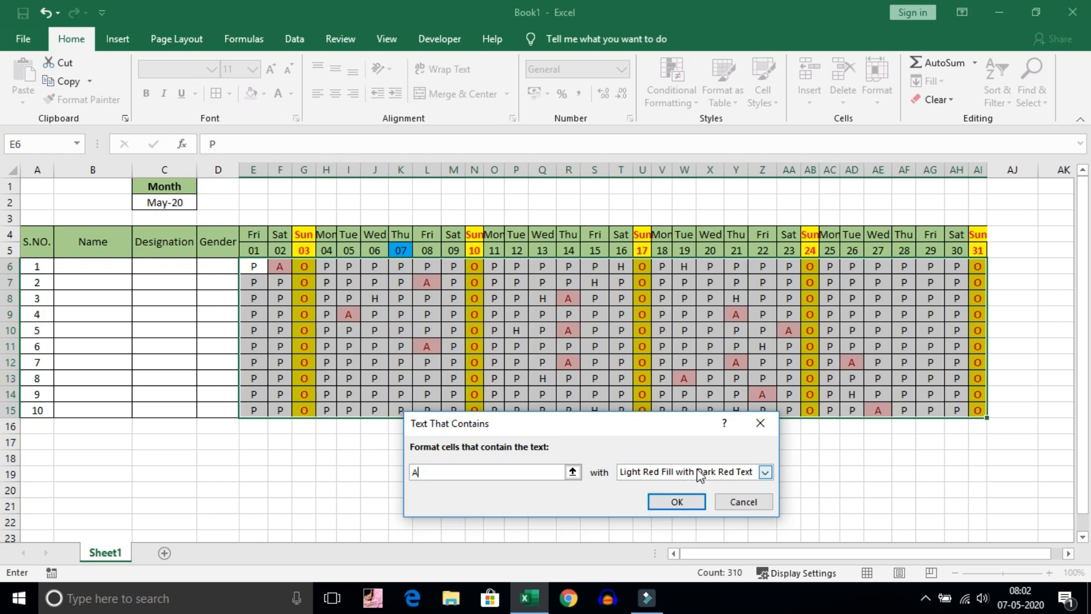
left_click(698, 501)
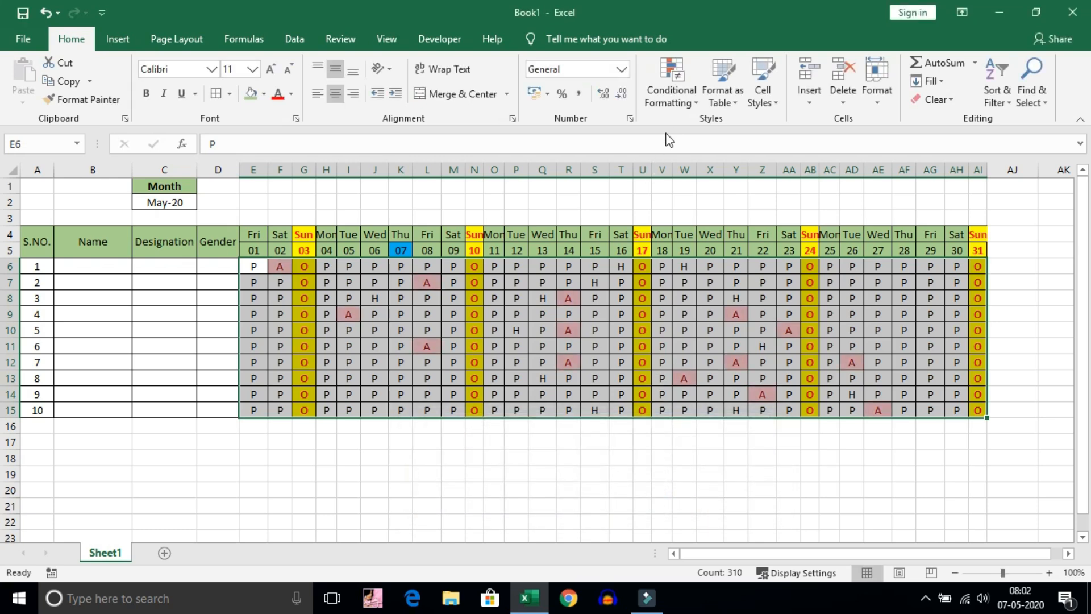
Add a conditional format to E6:AI15 that shows cells containing H with Yellow Fill with Dark Yellow Text
left_click(672, 86)
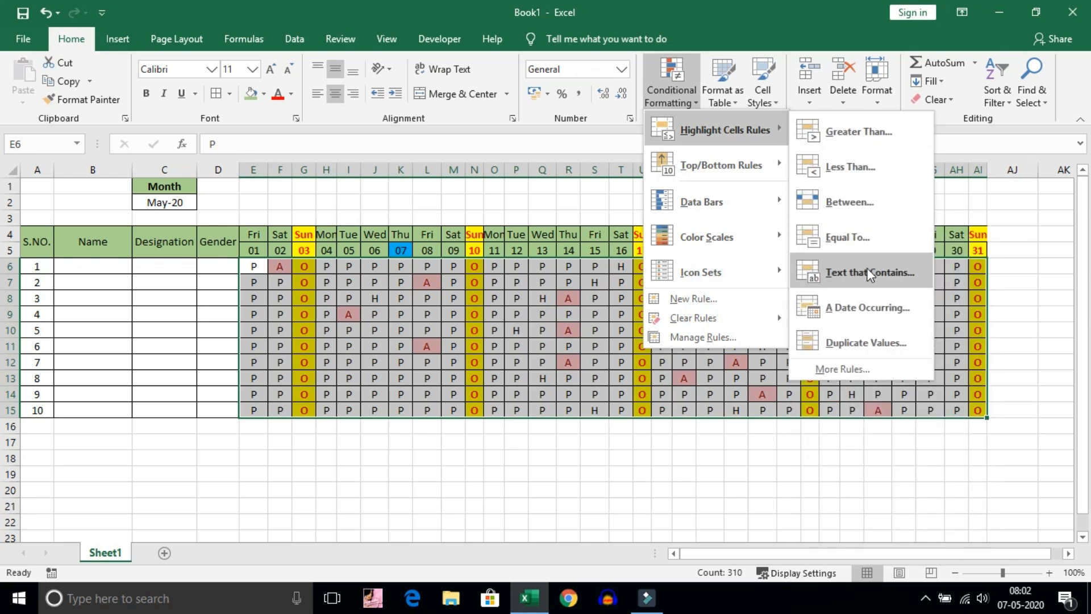
left_click(867, 272)
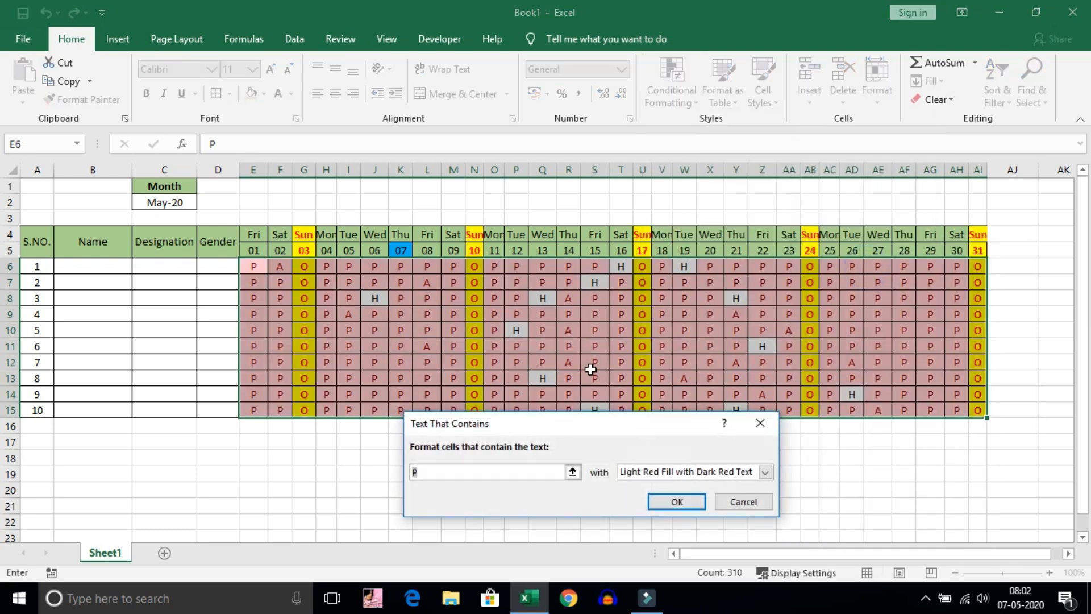
type("H")
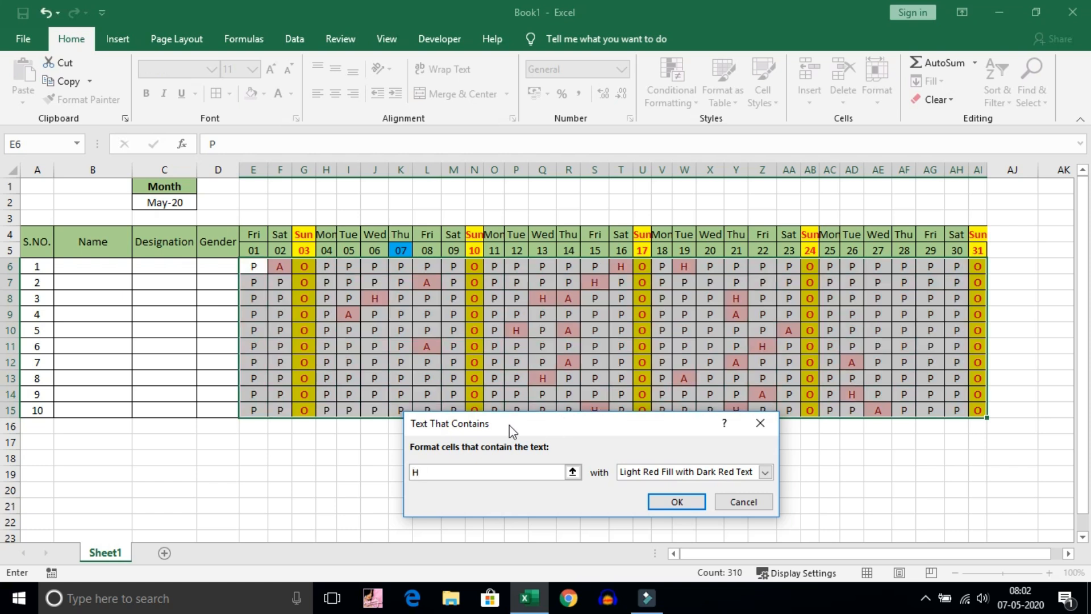
left_click(663, 473)
left_click(657, 497)
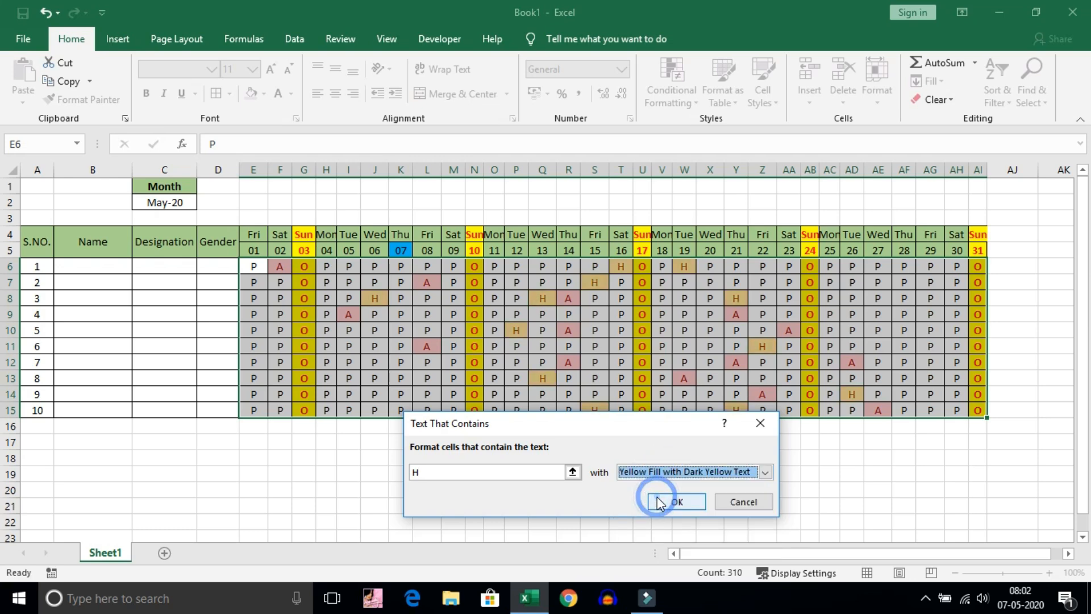
left_click(677, 501)
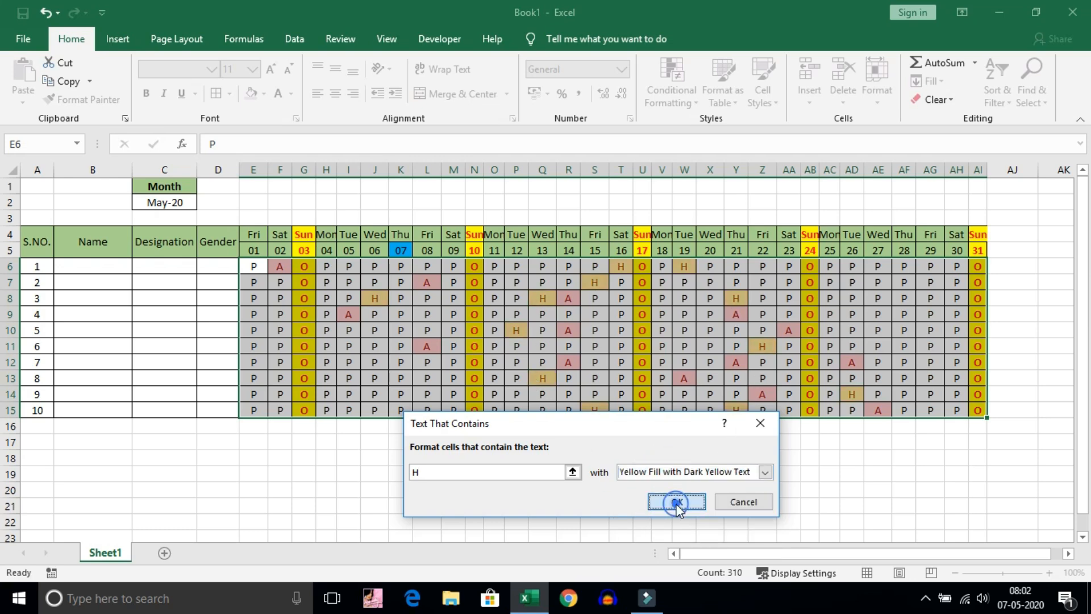
left_click(678, 344)
left_click(642, 443)
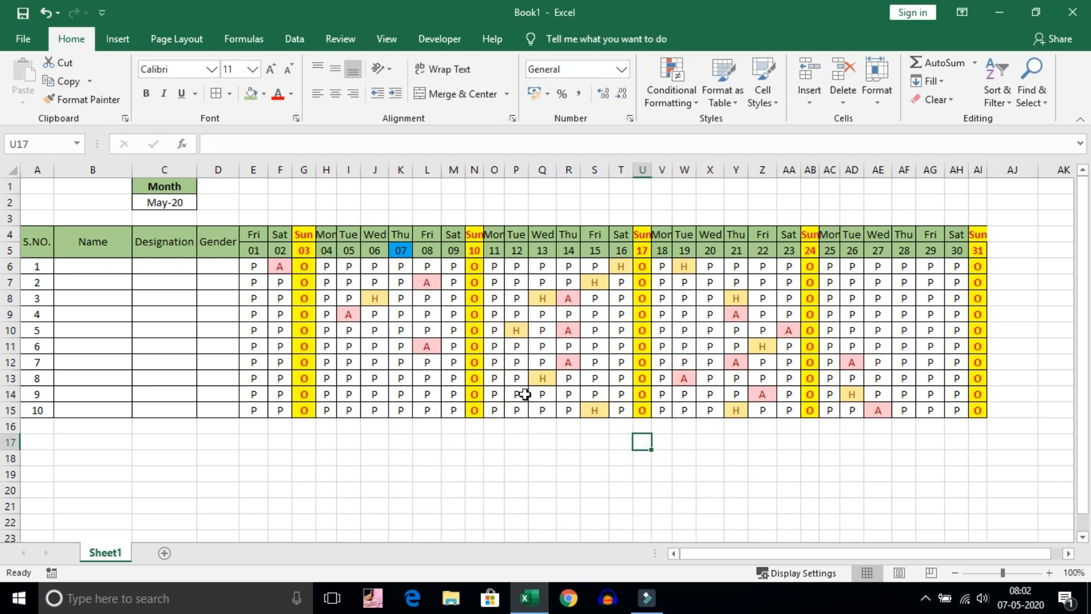
Enter the heading Working Days in AJ4, beside the last date column
left_click_drag(801, 554, 943, 563)
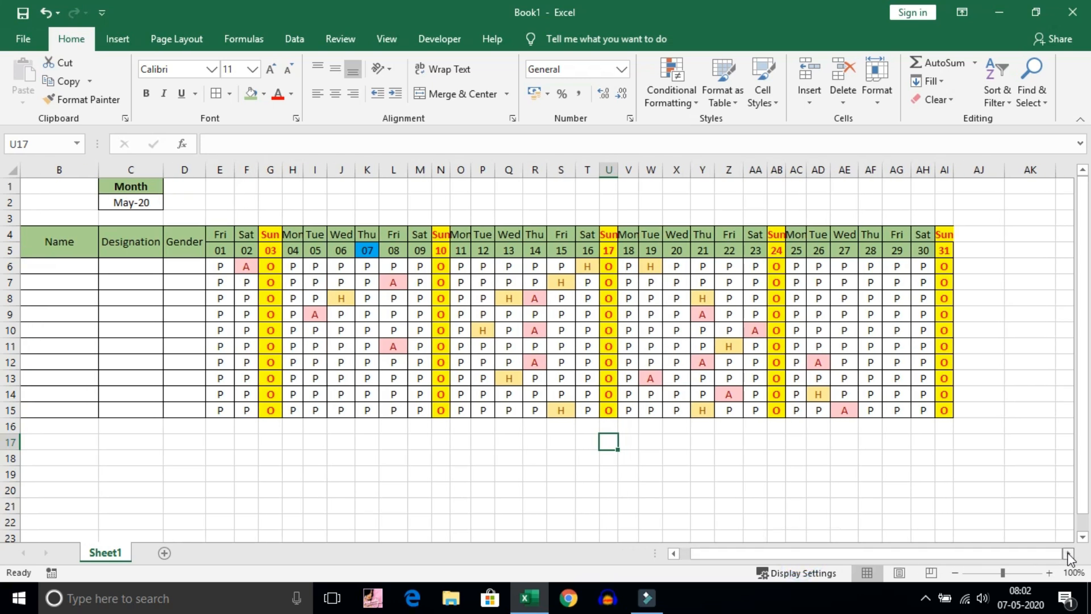
left_click(1068, 553)
left_click(1069, 553)
left_click_drag(836, 234, 839, 245)
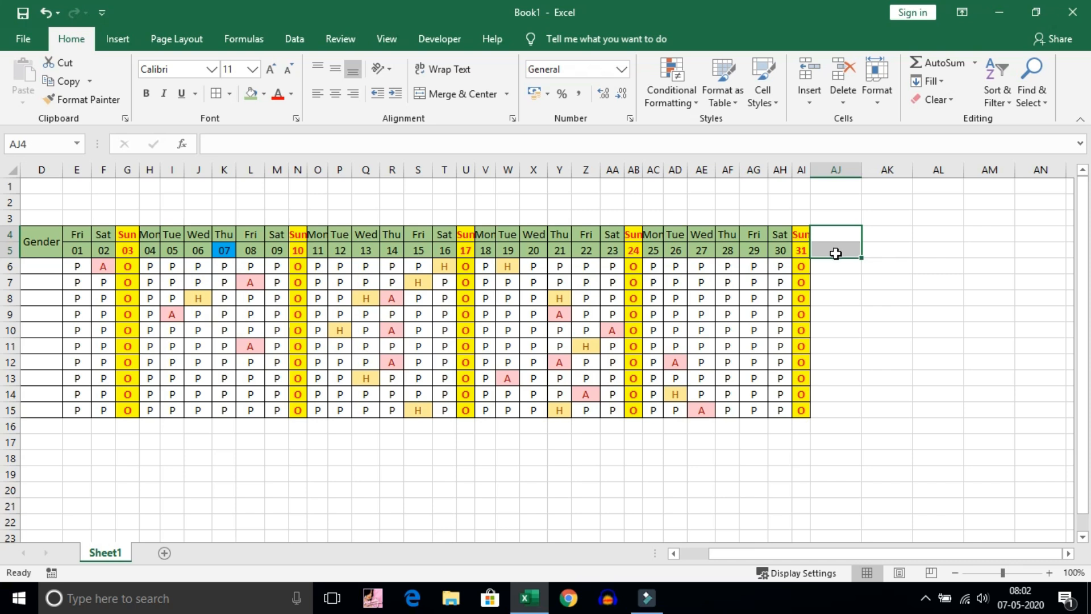
left_click(825, 238)
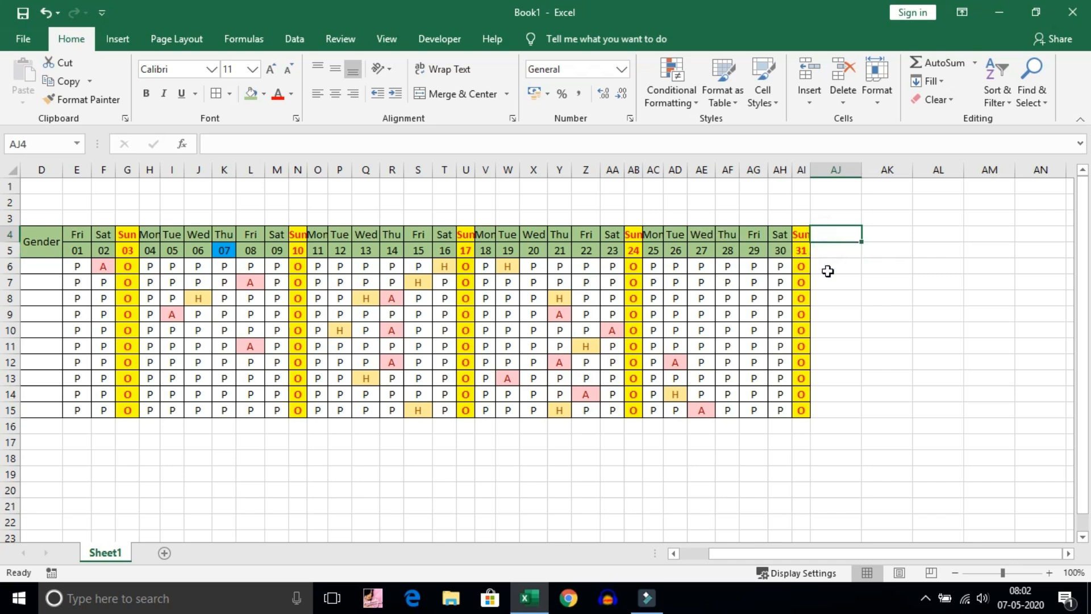
type("Work")
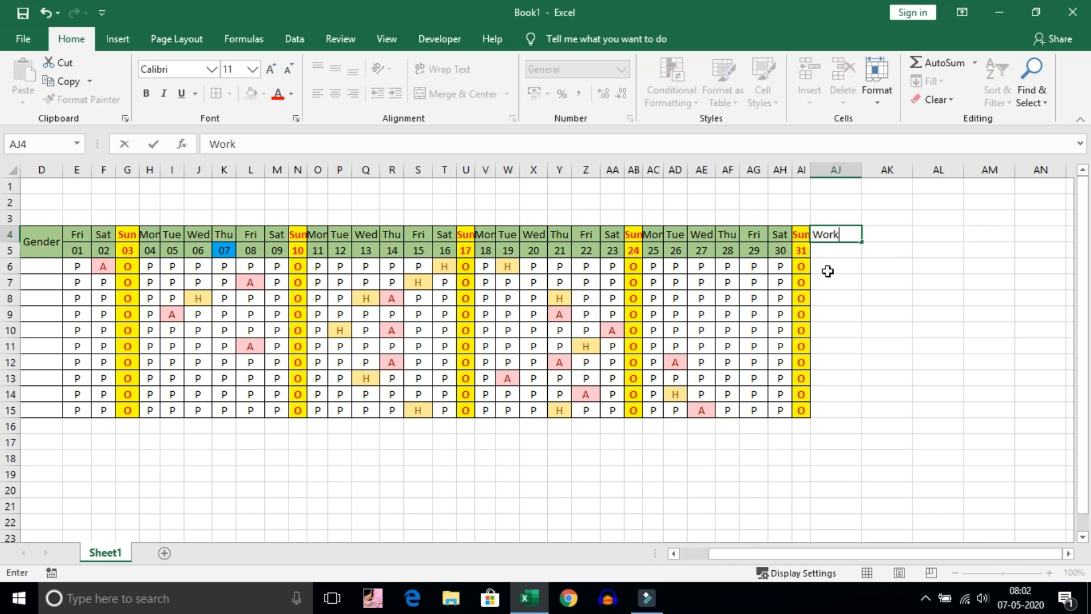
type("ing Days")
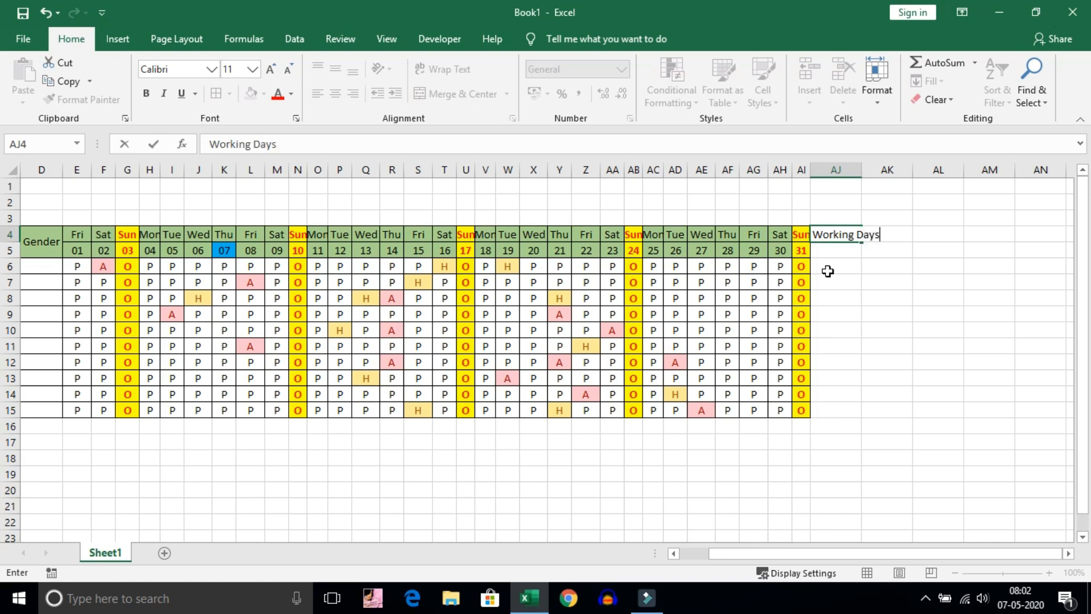
key("Return")
Merge and center AJ4:AJ5, wrap the Working Days heading and add a border around it
left_click_drag(836, 234, 835, 250)
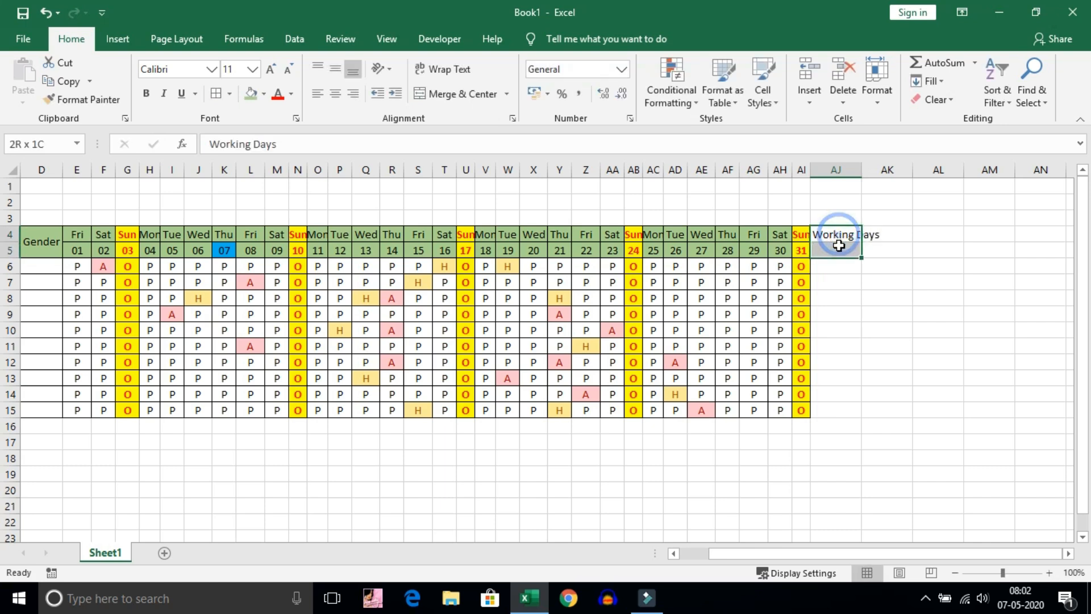
left_click(447, 94)
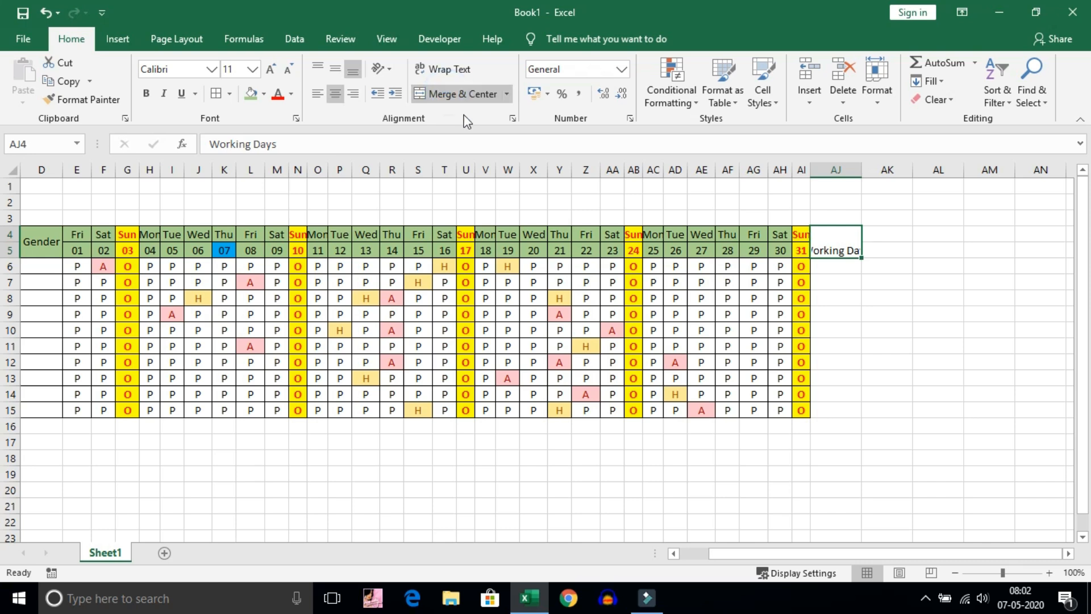
left_click(431, 70)
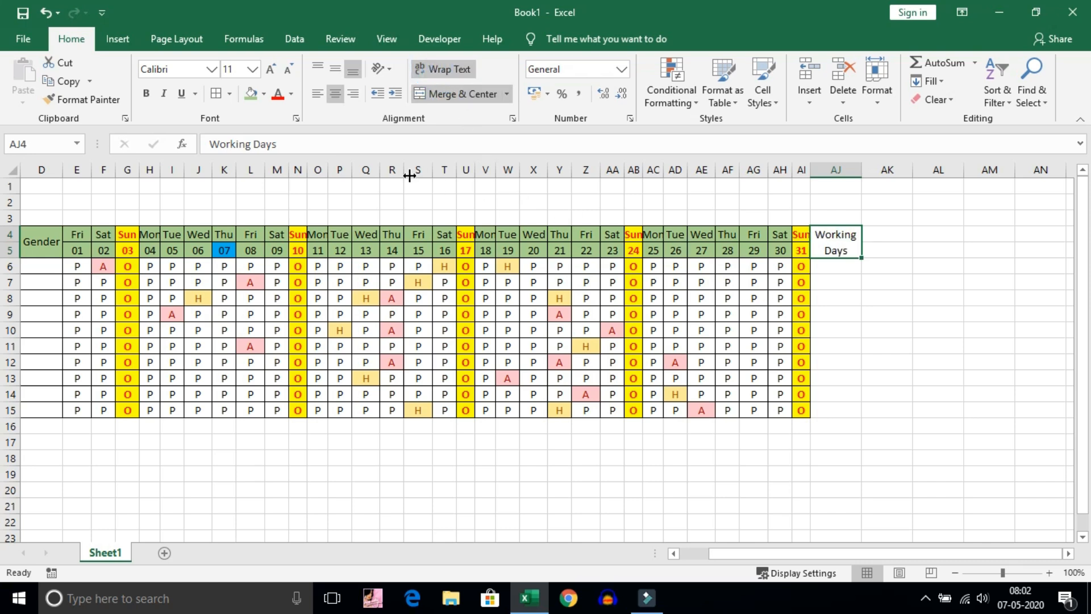
left_click(216, 93)
left_click(843, 296)
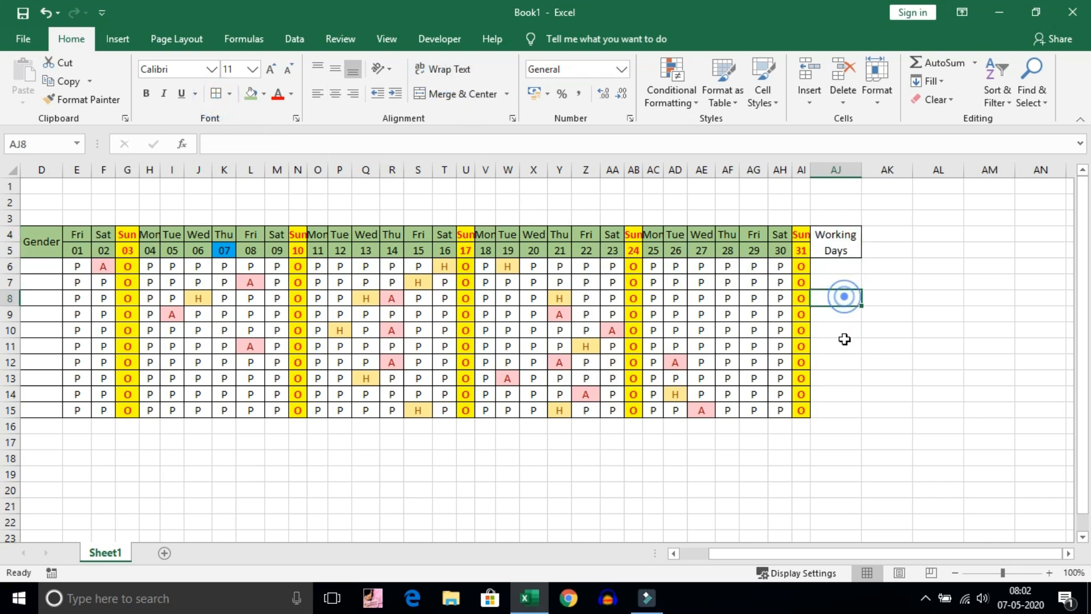
Enter the formula =COUNTA(E5:AI5) in AJ6 to count the month's dates
left_click(843, 270)
left_click_drag(887, 551, 881, 551)
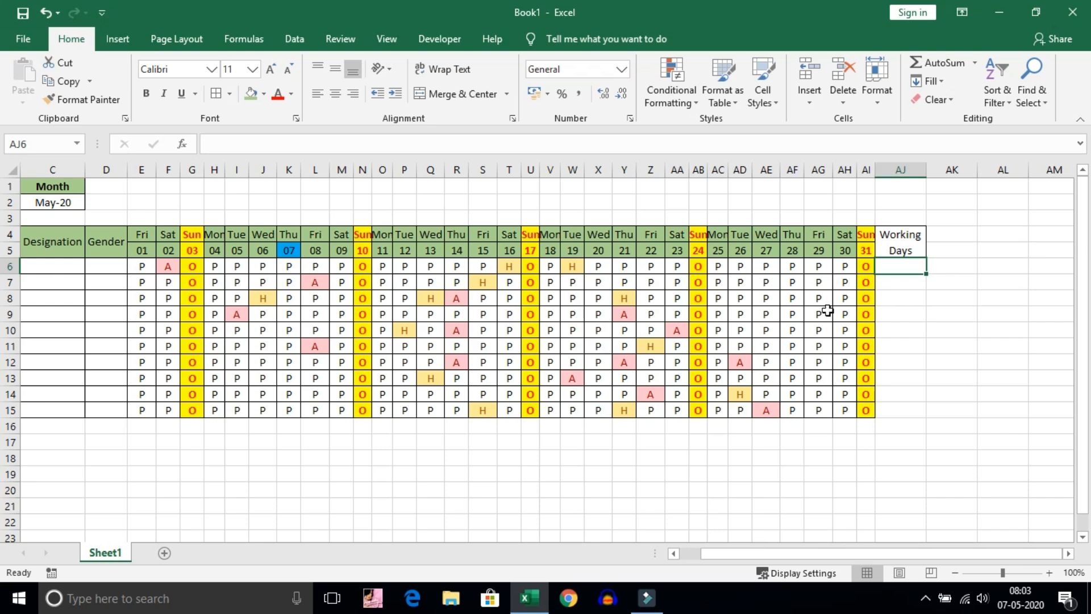
left_click(318, 136)
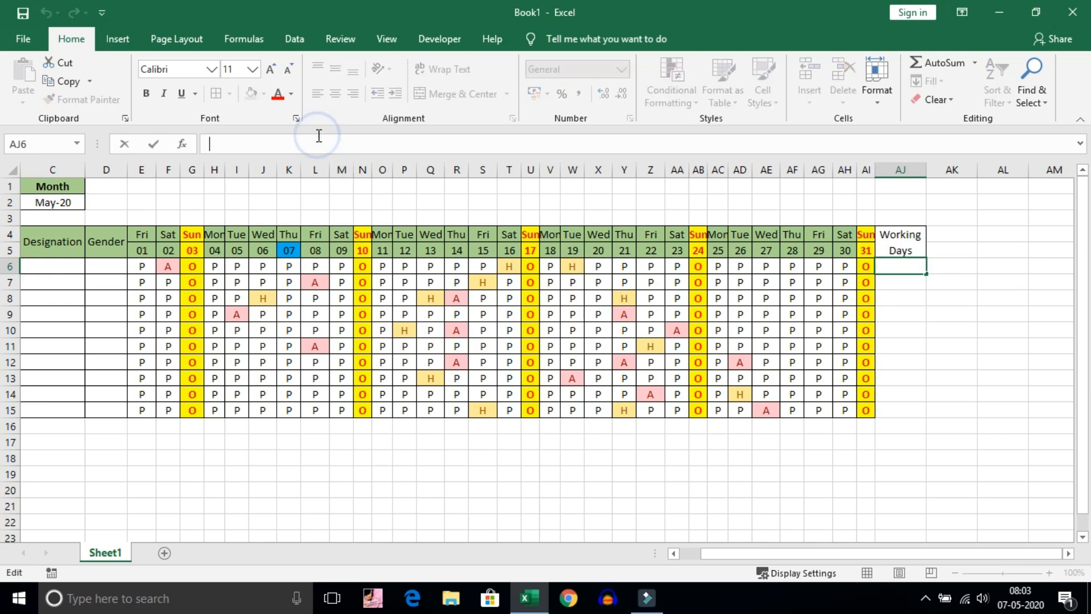
type("=")
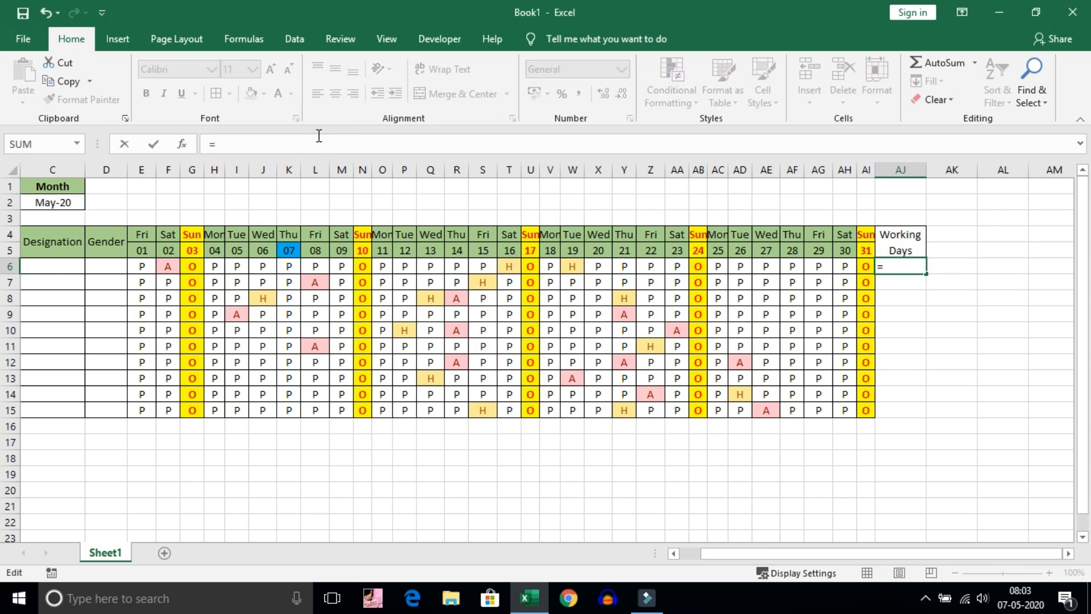
type("counta(")
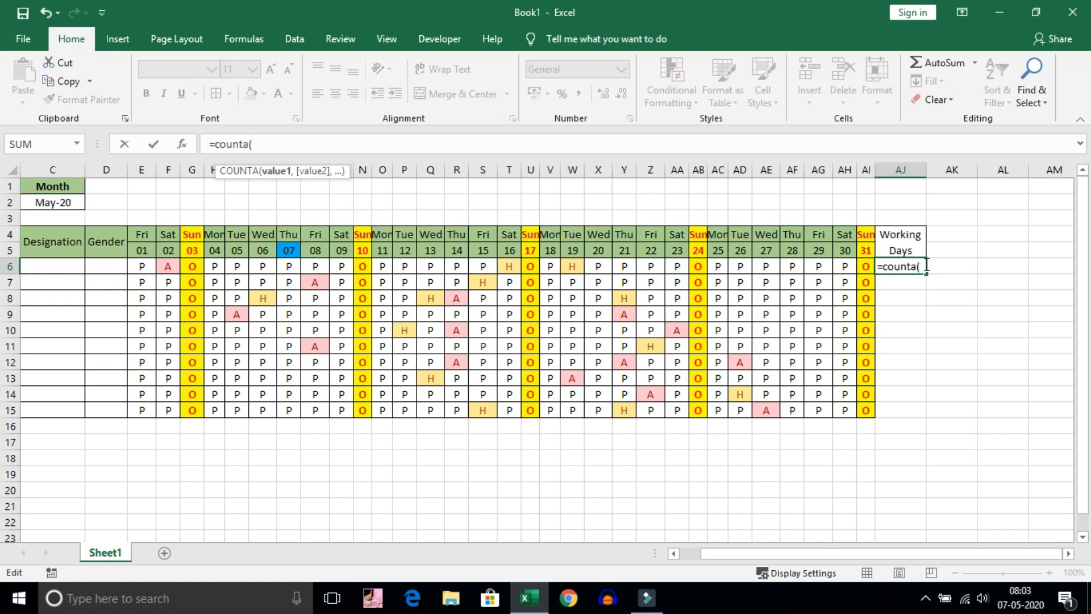
left_click(136, 248)
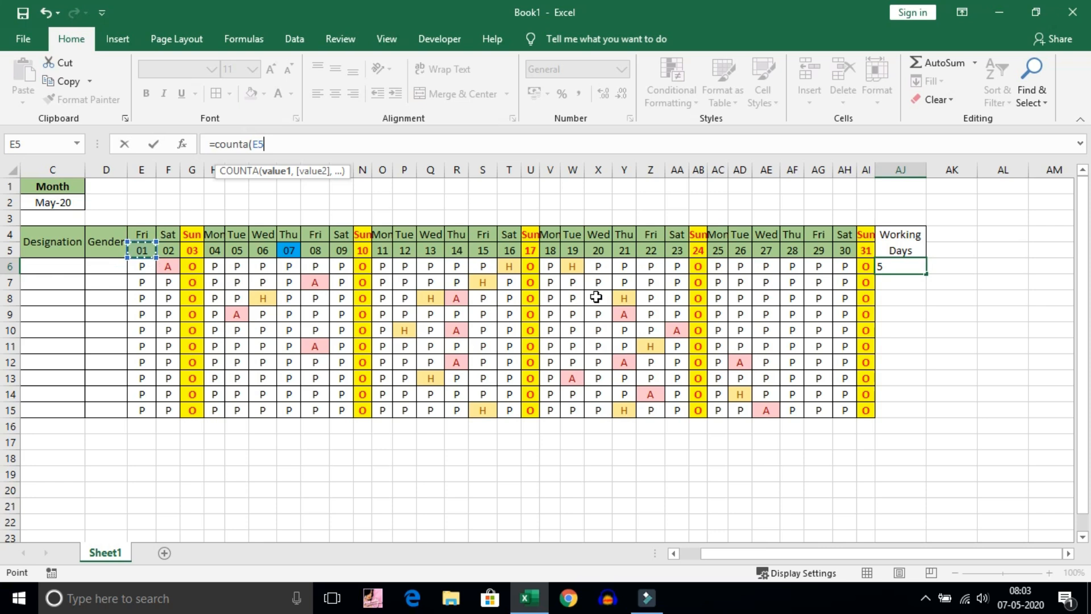
left_click(864, 252, "shift")
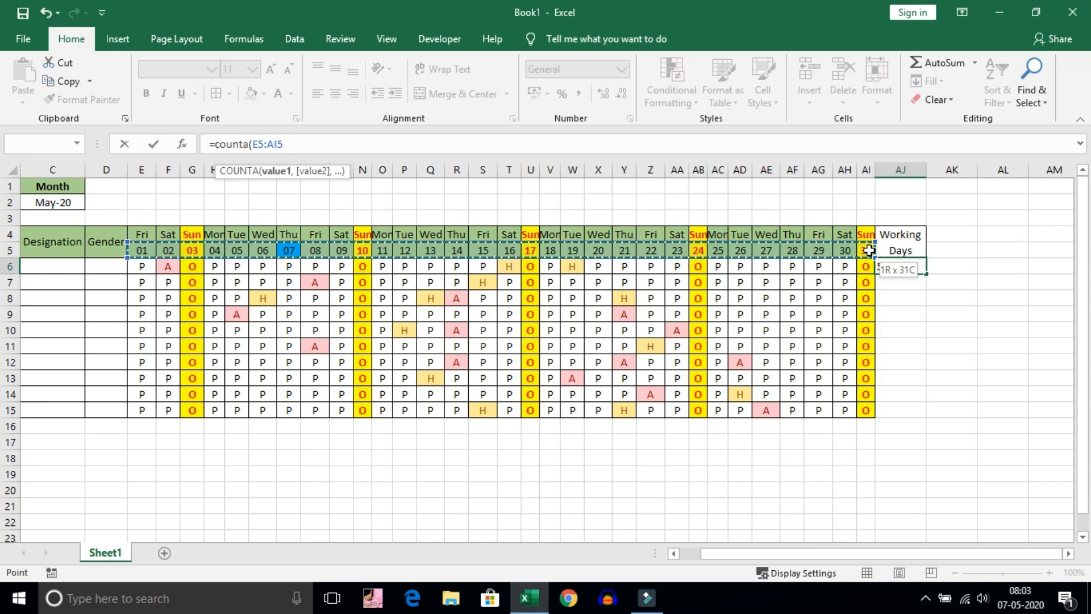
type(")")
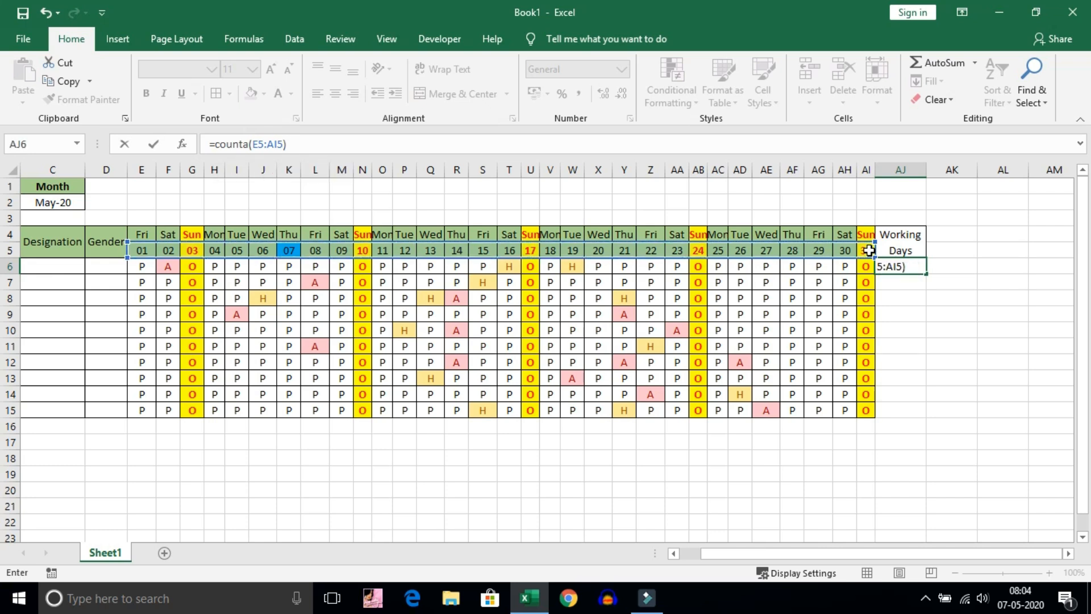
key("Return")
key("Up")
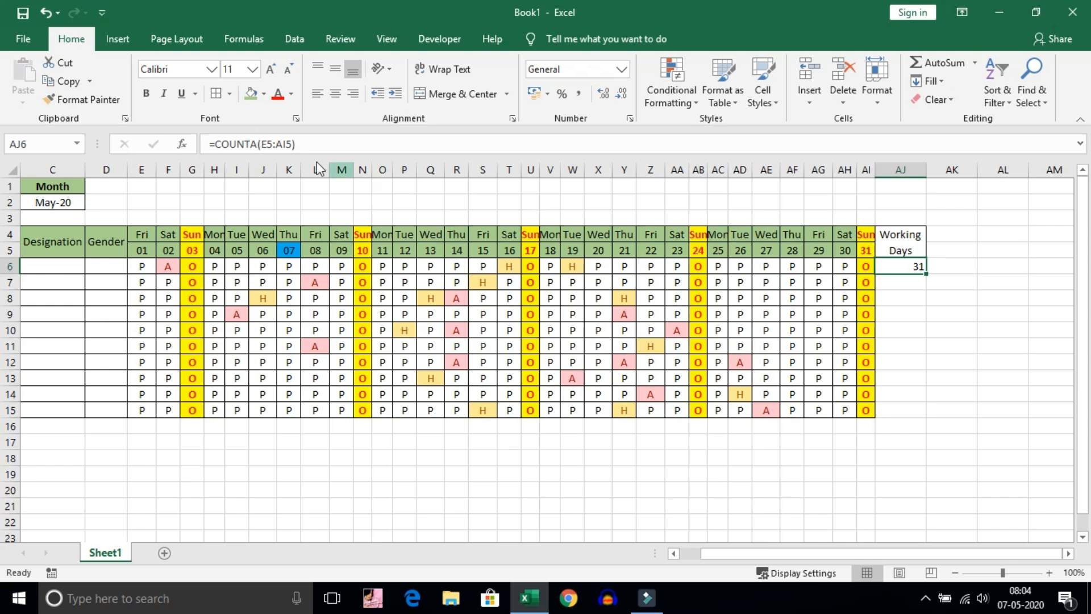
Change the function in AJ6 to COUNT so the formula reads =COUNT(E5:AI5)
left_click(253, 143)
key("Delete")
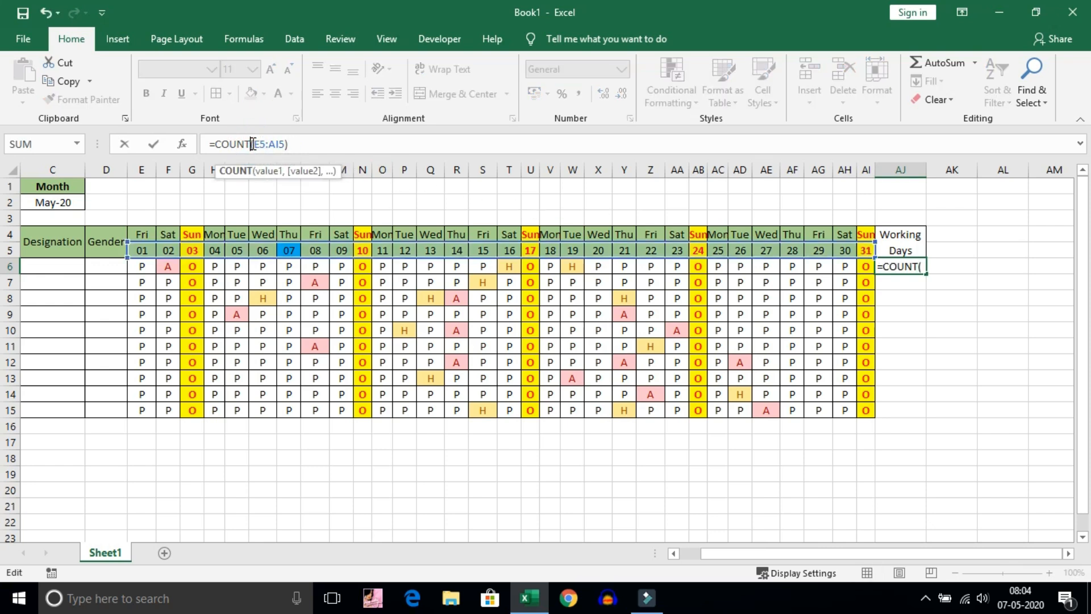
key("Return")
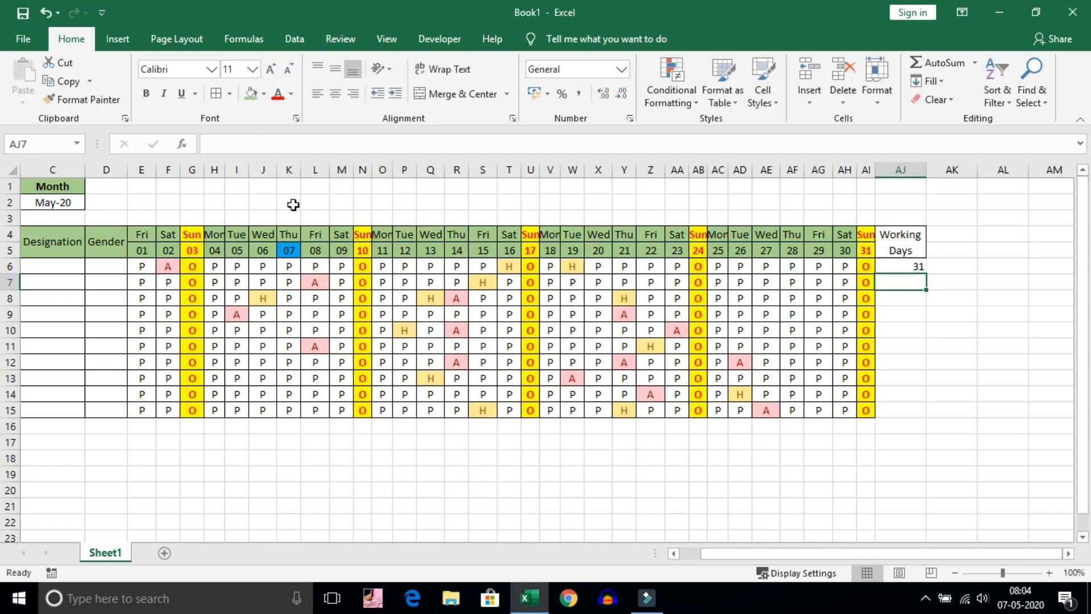
left_click(917, 267)
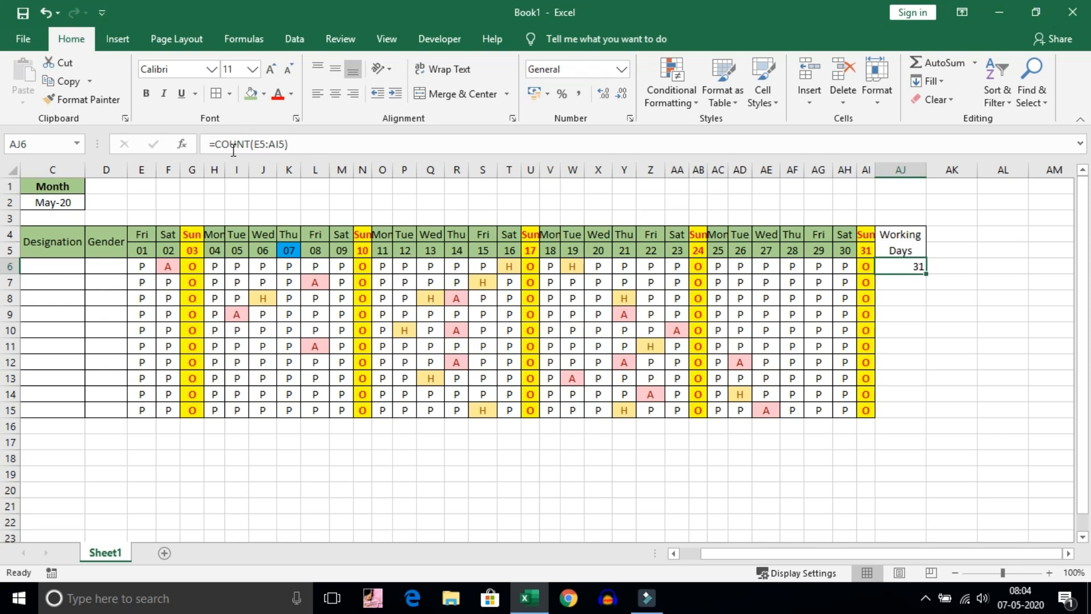
key("F2")
left_click(250, 143)
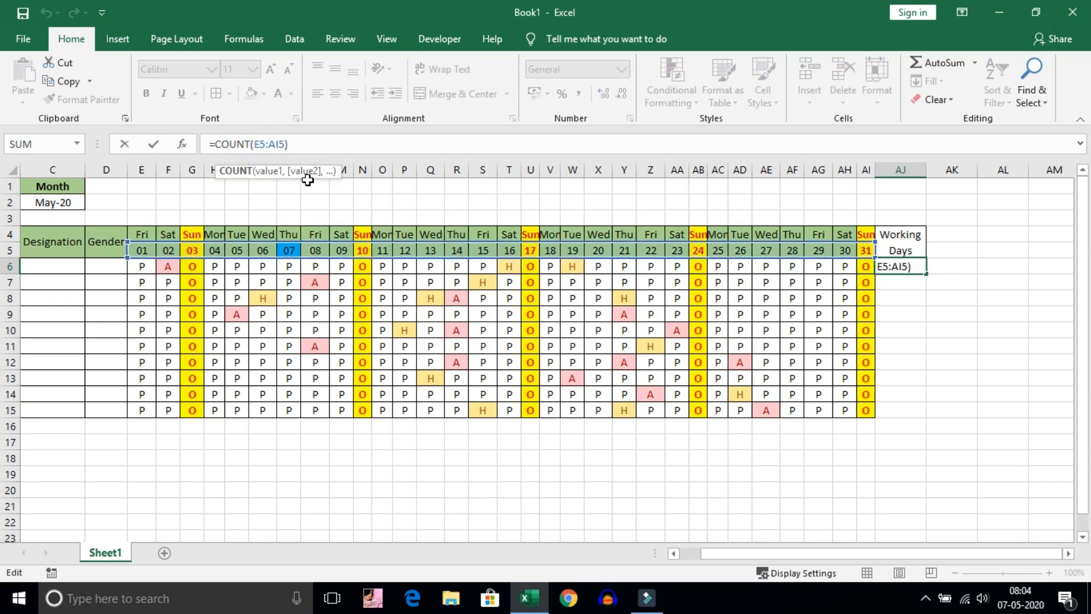
key("Return")
left_click(890, 266)
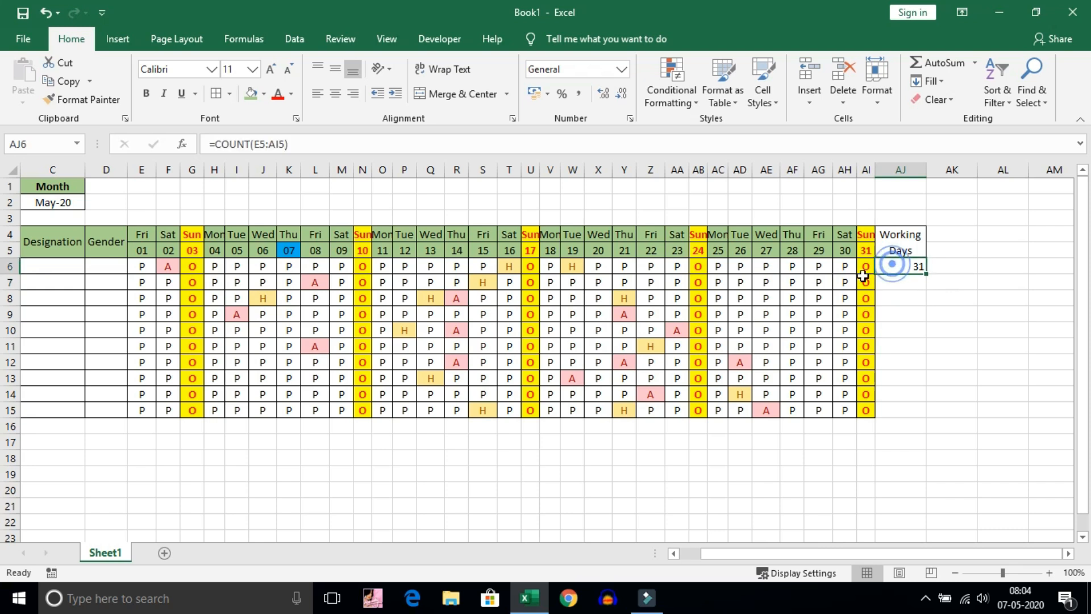
left_click(316, 145)
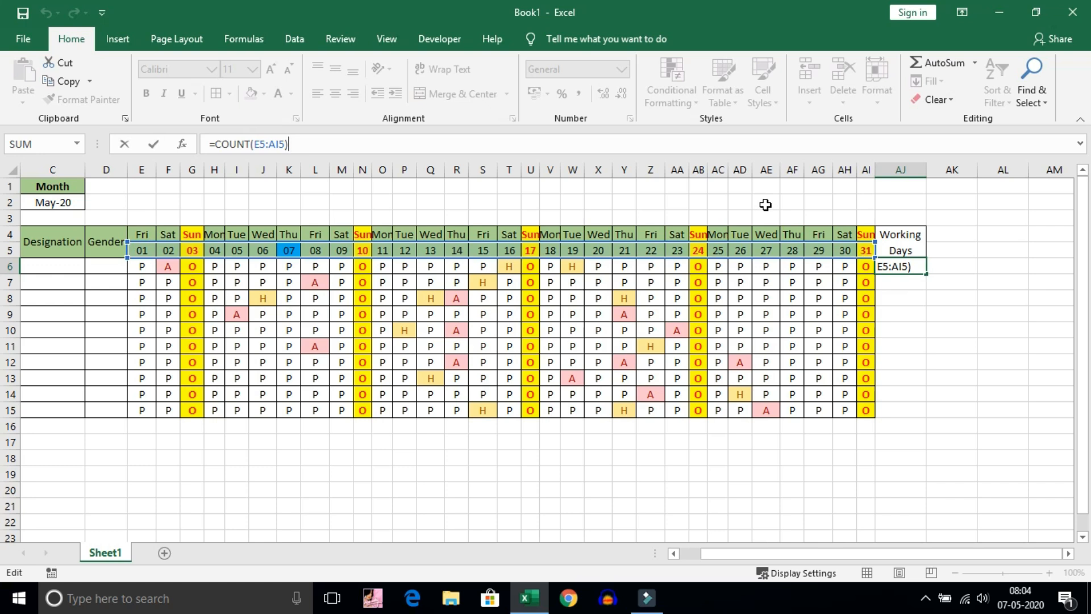
key("Return")
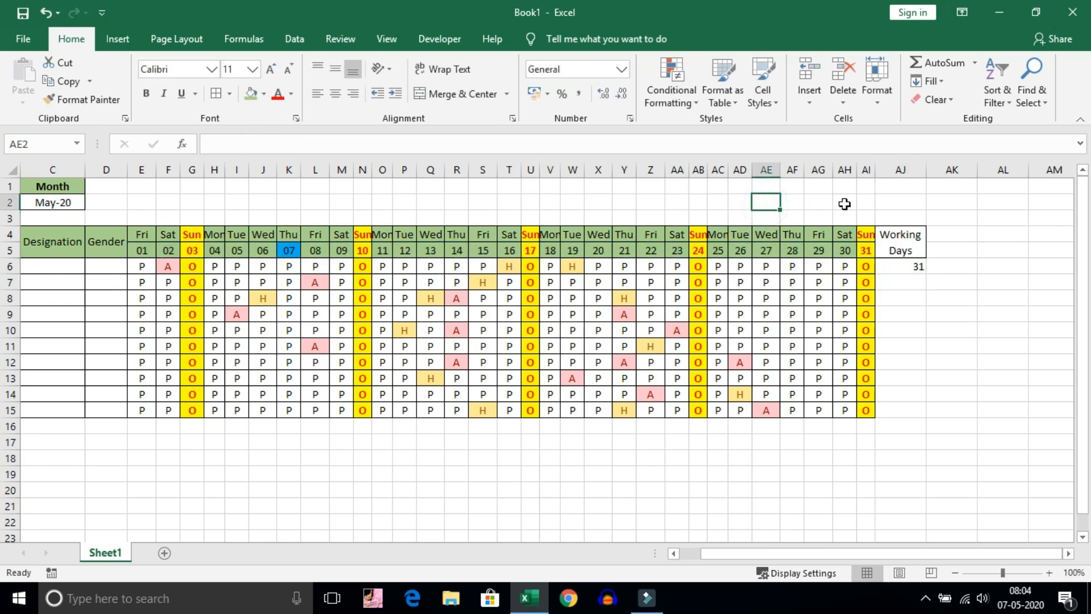
Enter the formula =COUNTIF(E4:AI4,"sun") in the empty cell AE2 to count the Sundays
left_click(415, 144)
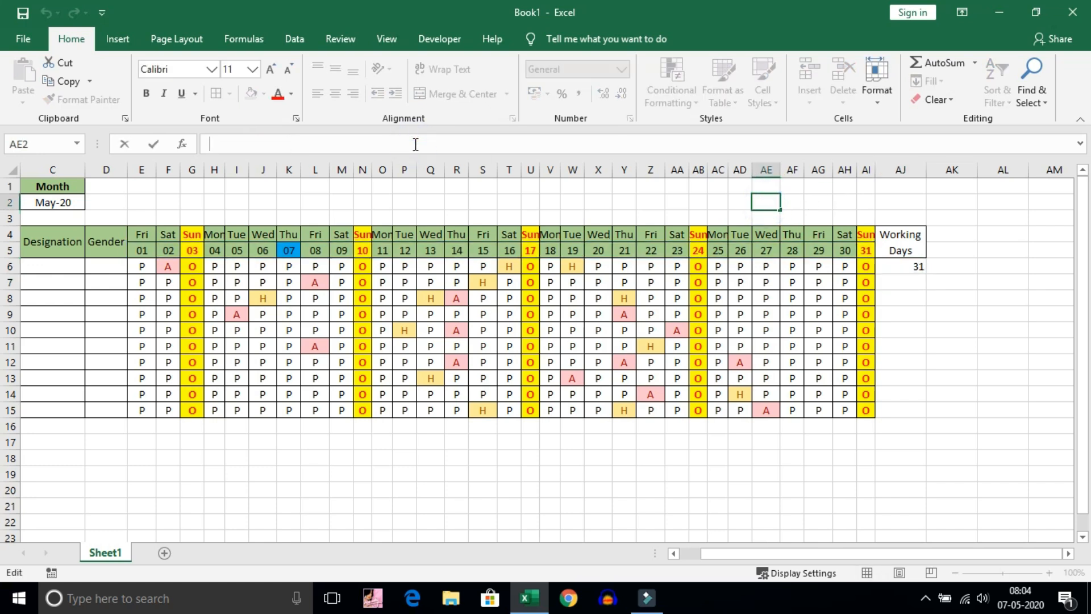
type("=countif(")
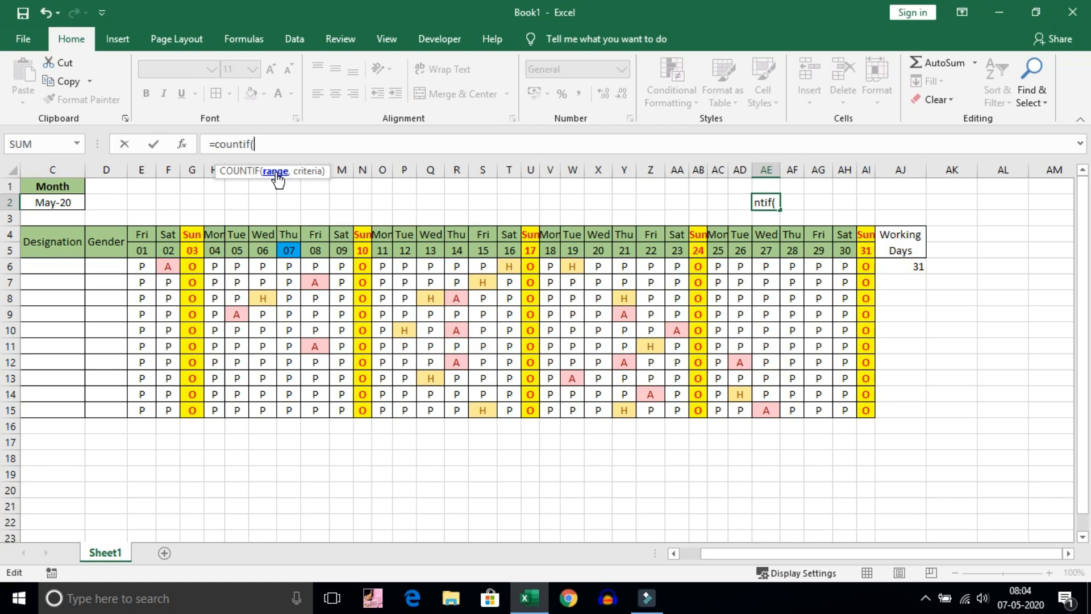
left_click(142, 233)
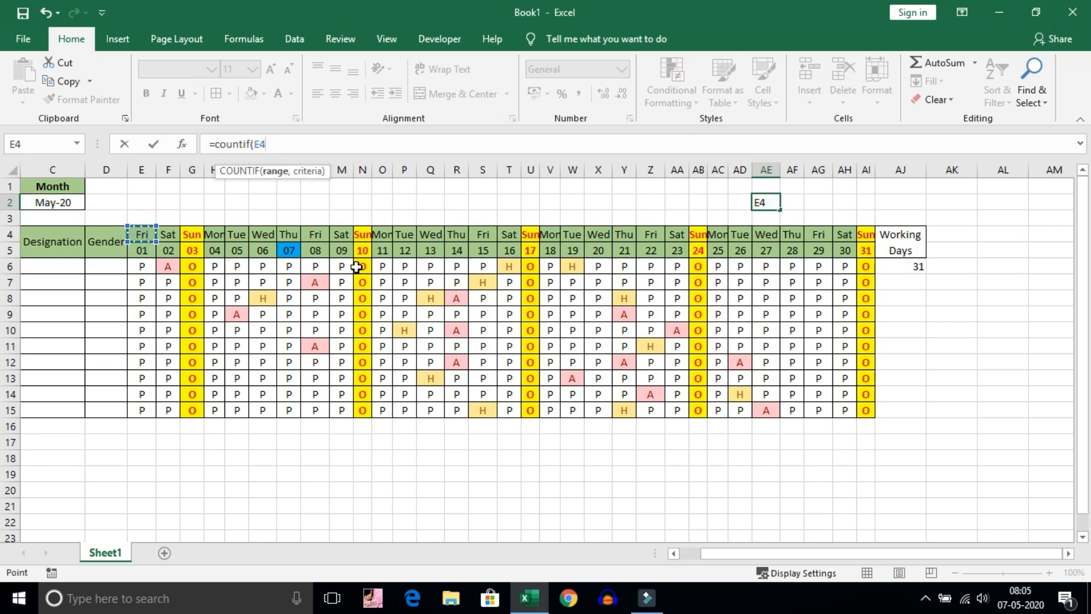
left_click(866, 236, "shift")
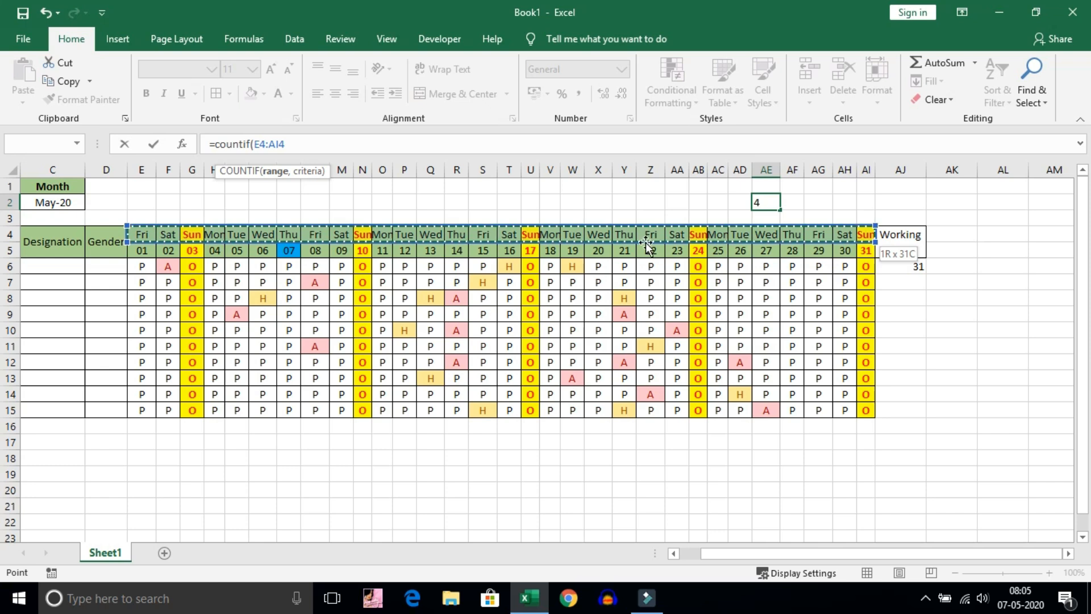
type(",")
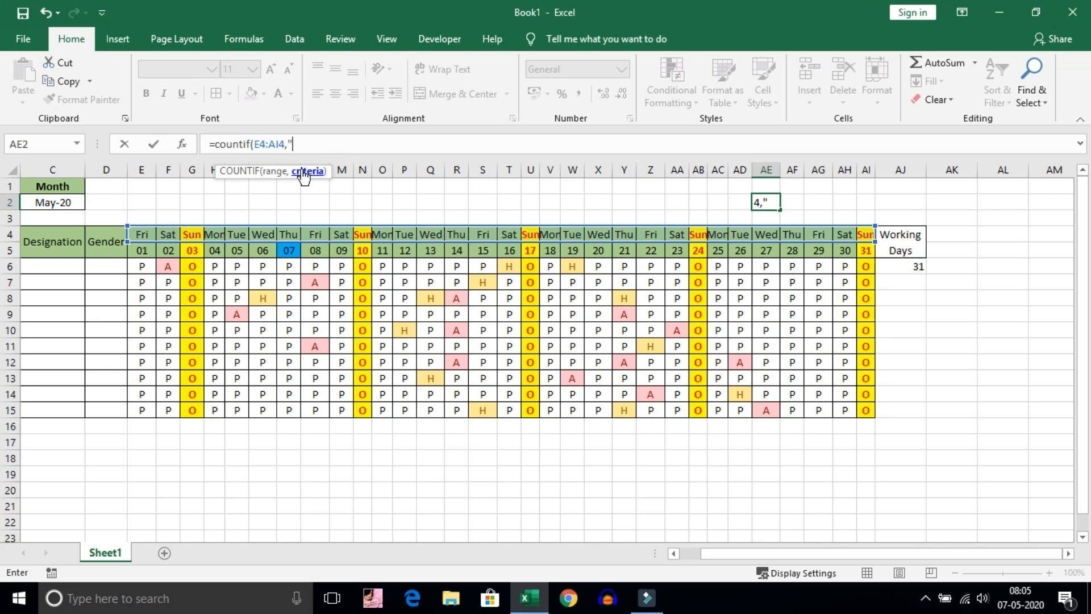
type("\"sun")
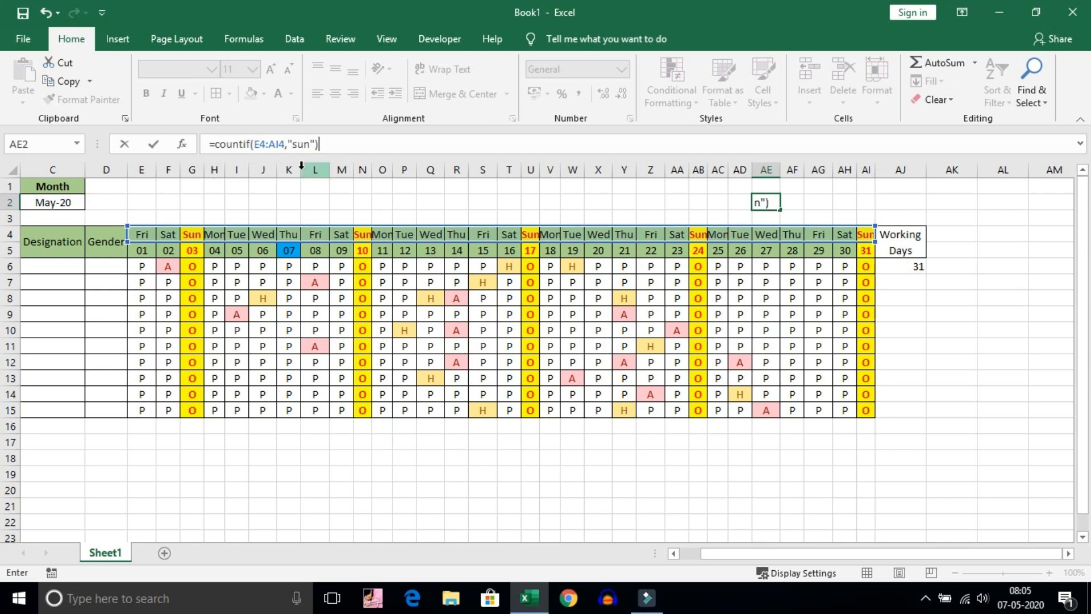
key("Return")
key("Up")
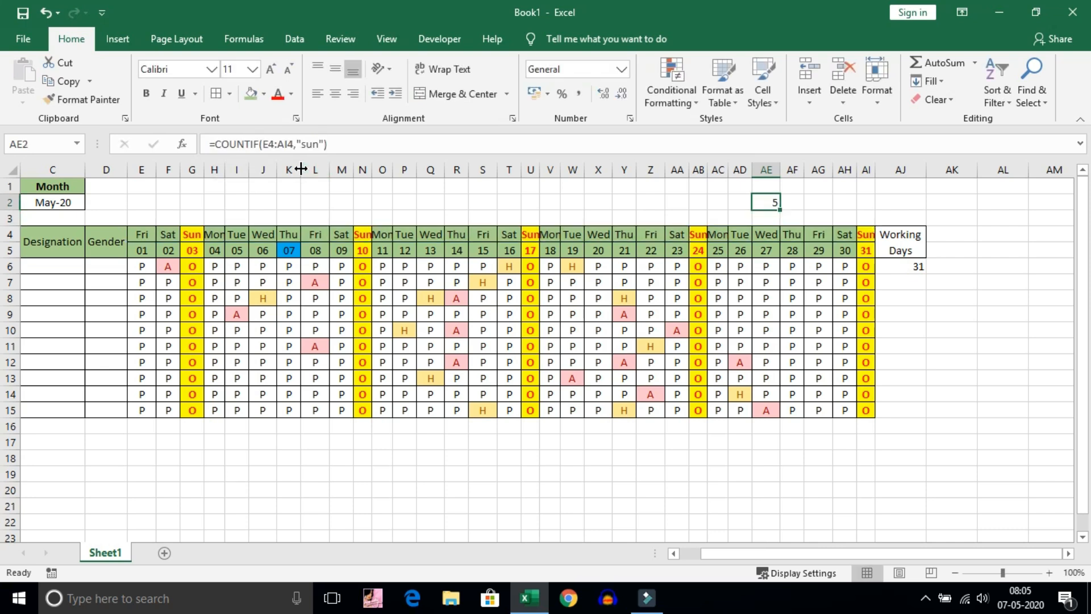
Cut the expression COUNTIF(E4:AI4,"sun") out of AE2 and remove the leftover equals sign
left_click_drag(214, 143, 364, 146)
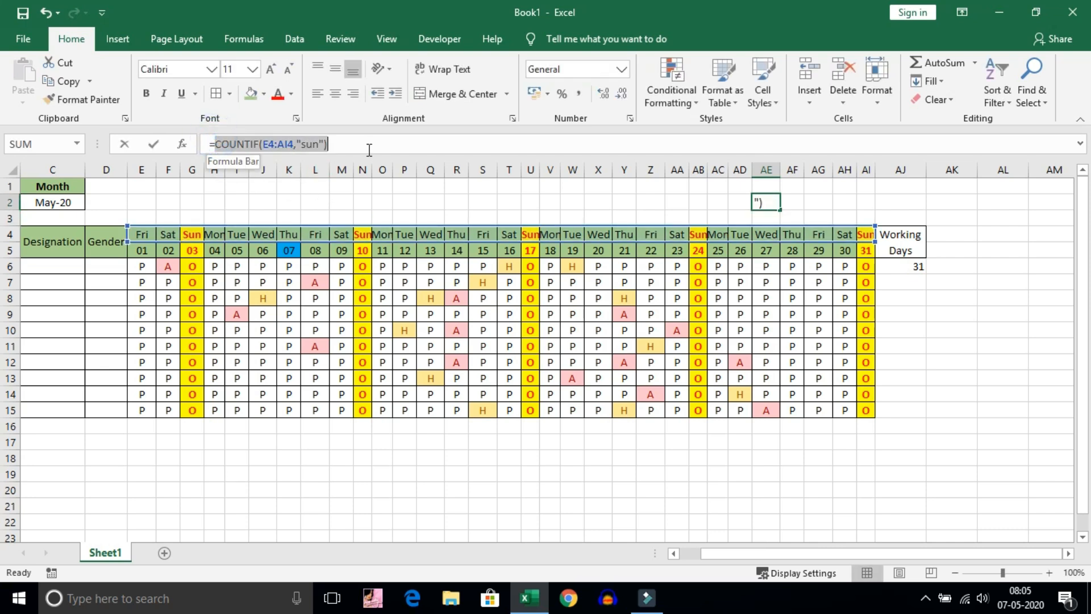
left_click(65, 66)
key("BackSpace")
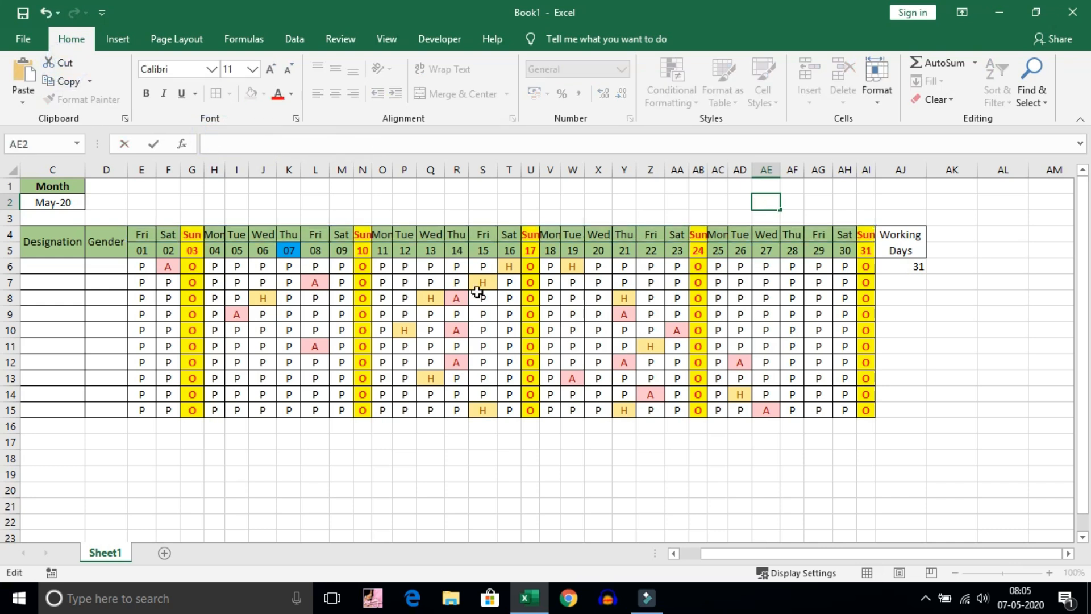
Extend the Working Days formula in AJ6 to subtract the Sundays by pasting in COUNTIF(E4:AI4,"sun")
left_click(905, 267)
left_click(321, 146)
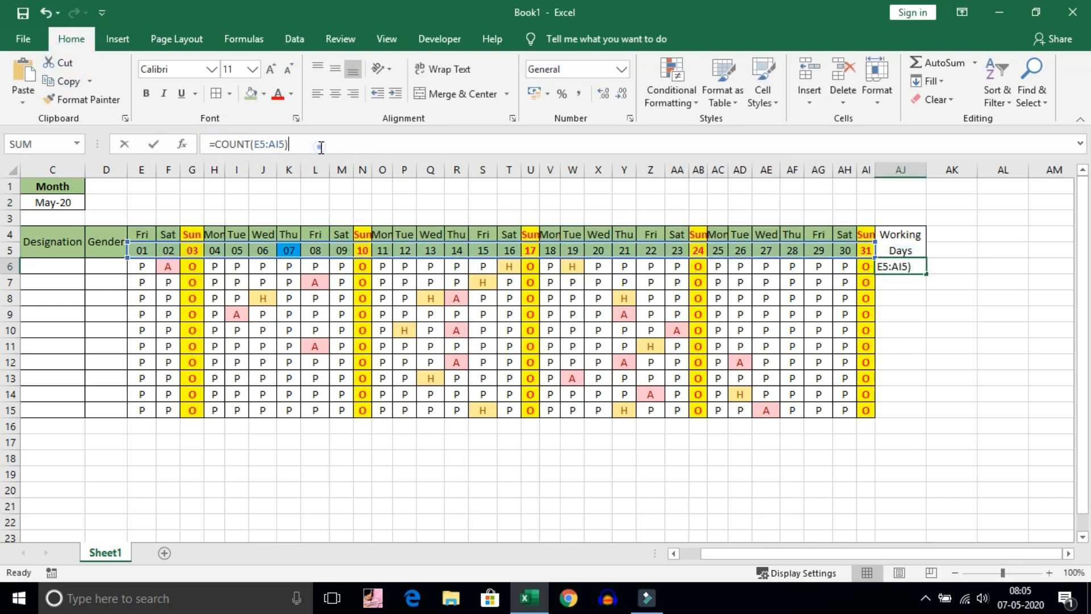
type("-")
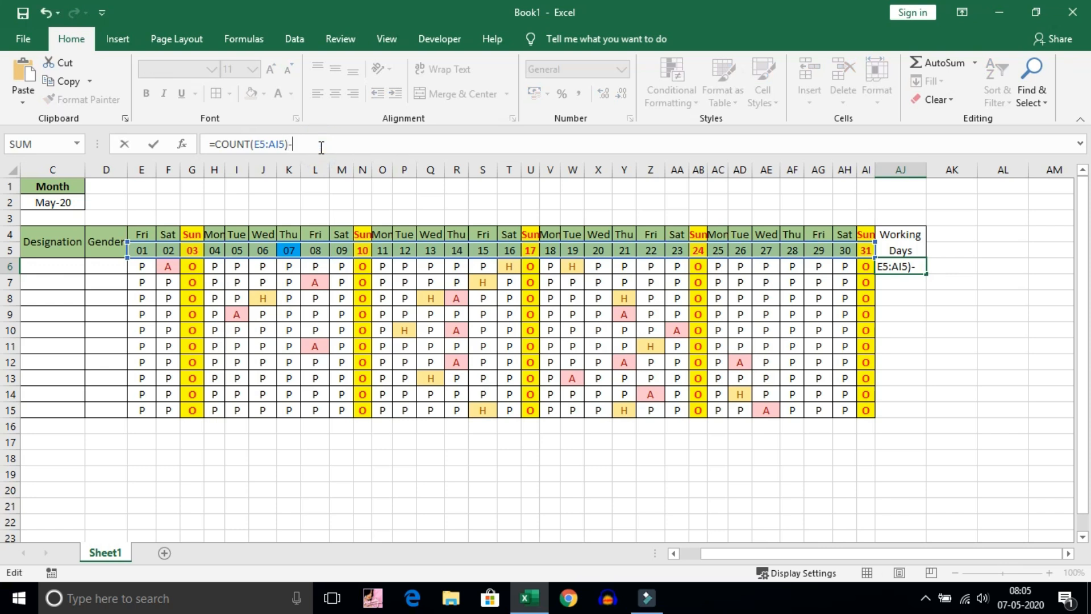
key("ctrl+v")
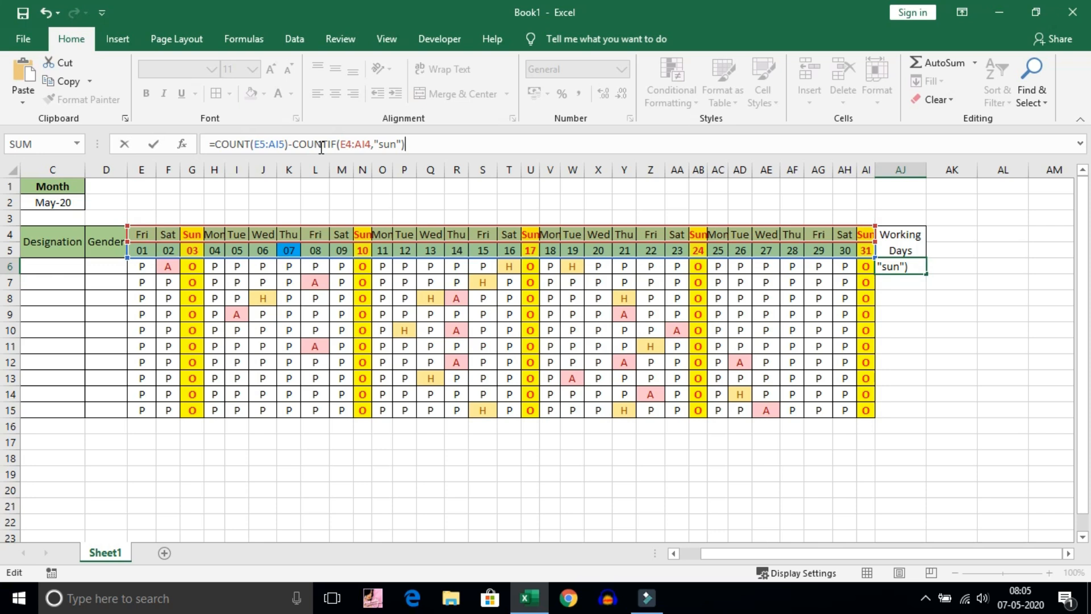
key("Return")
key("Up")
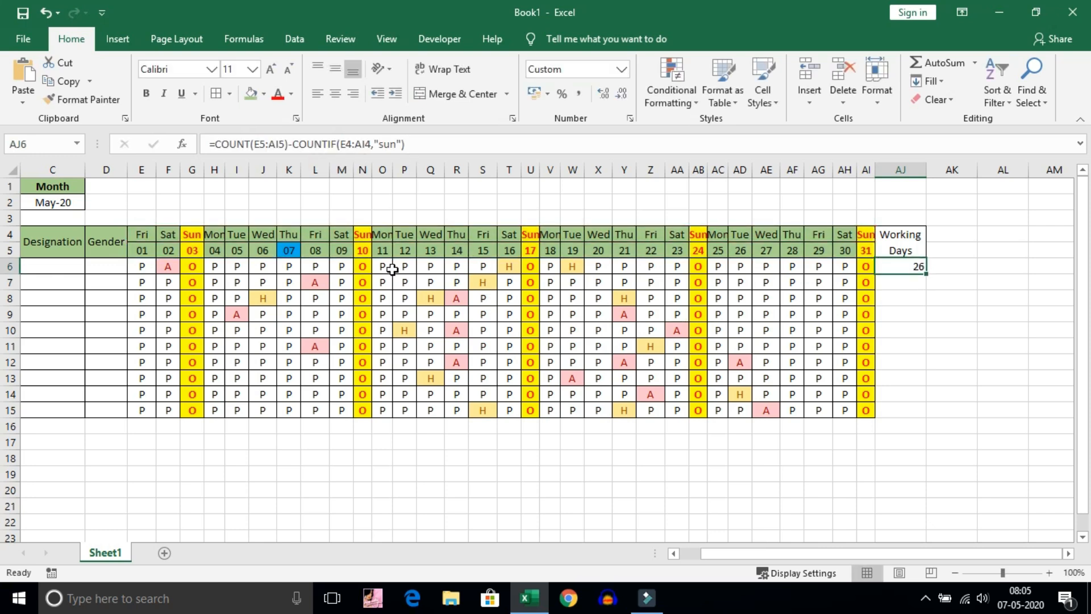
Make the ranges in AJ6 absolute so the formula reads =COUNT($E$5:$AI$5)-COUNTIF($E$4:$AI$4,"sun")
left_click(259, 144)
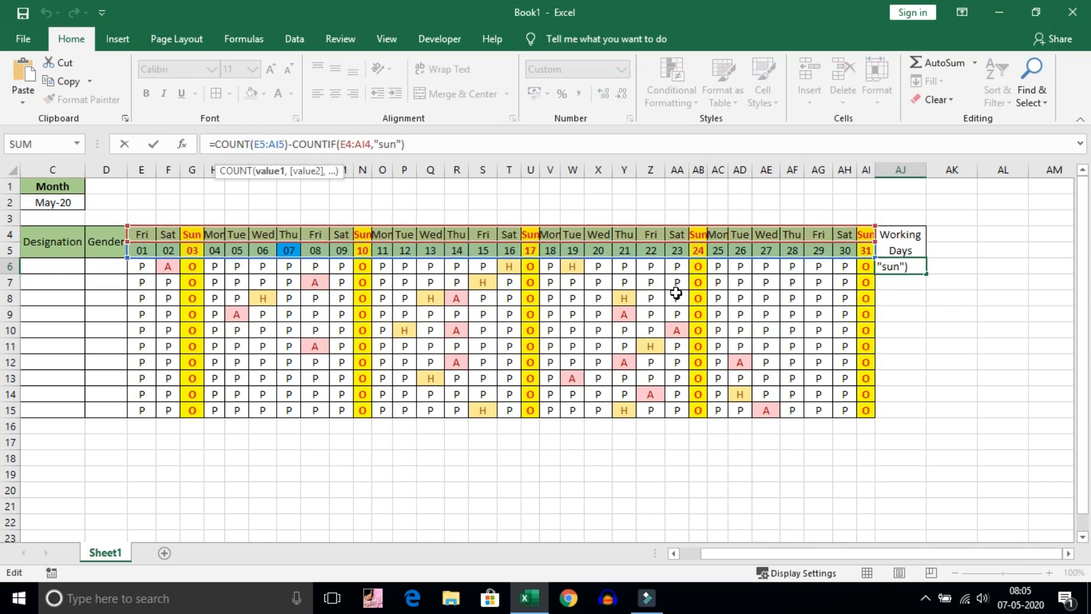
left_click(264, 144)
key("F4")
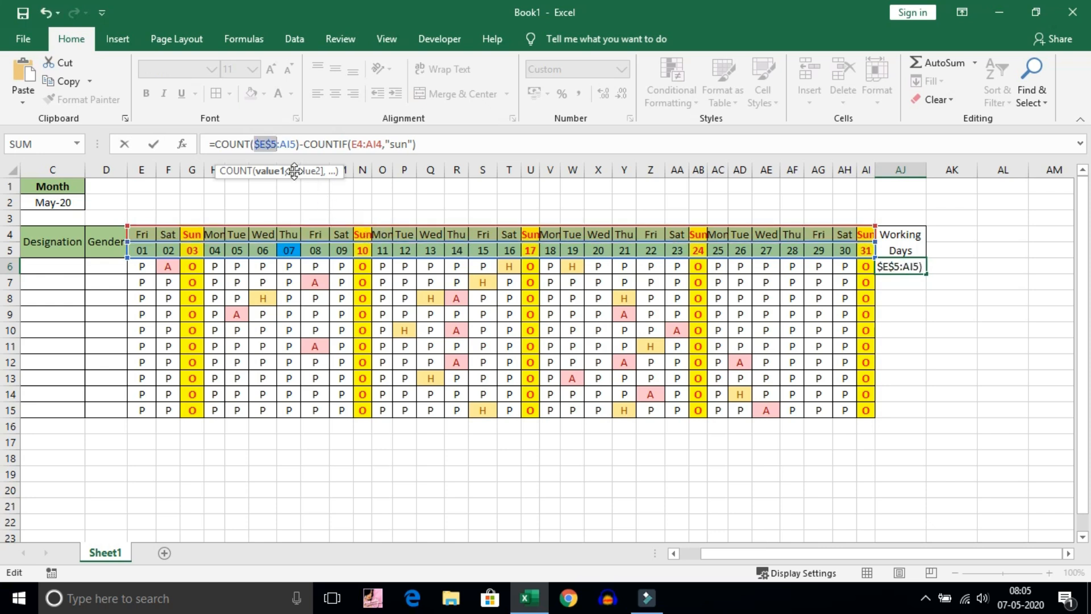
left_click(287, 143)
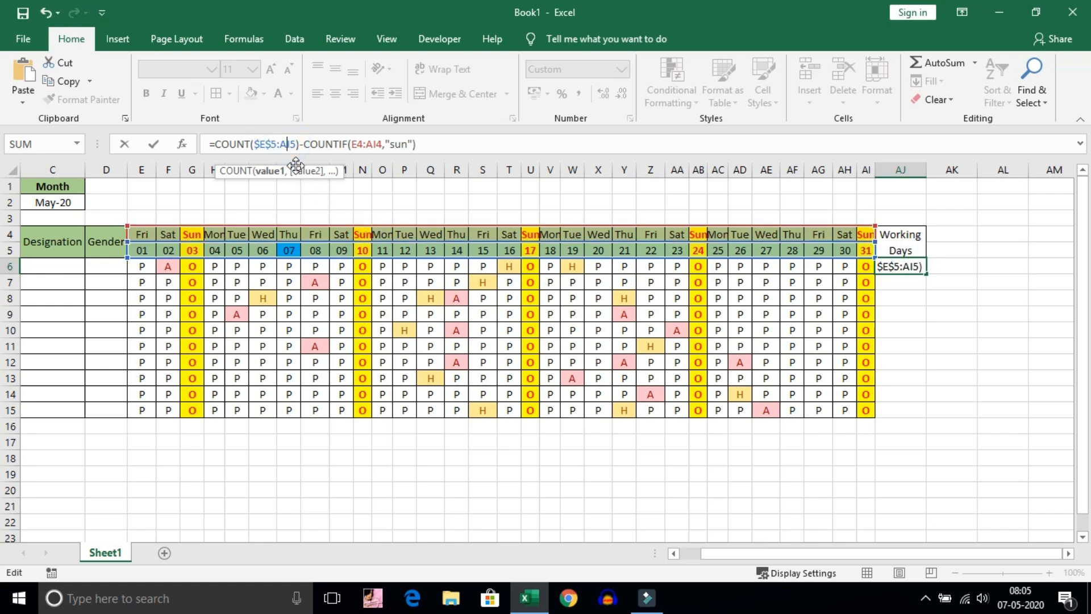
left_click(259, 144)
left_click(283, 144)
type("$")
left_click(295, 144)
left_click(296, 145)
type("$AI$")
left_click(369, 144)
key("F4")
left_click(392, 145)
key("F4")
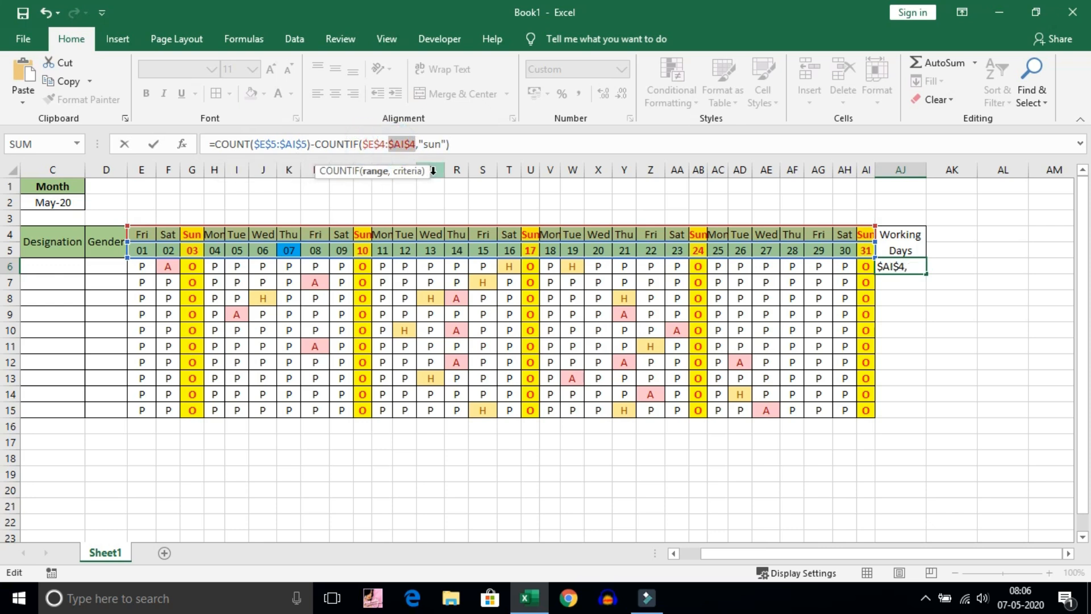
key("Return")
Fill the Working Days formula from AJ6 down to AJ15 and center the values
left_click(897, 267)
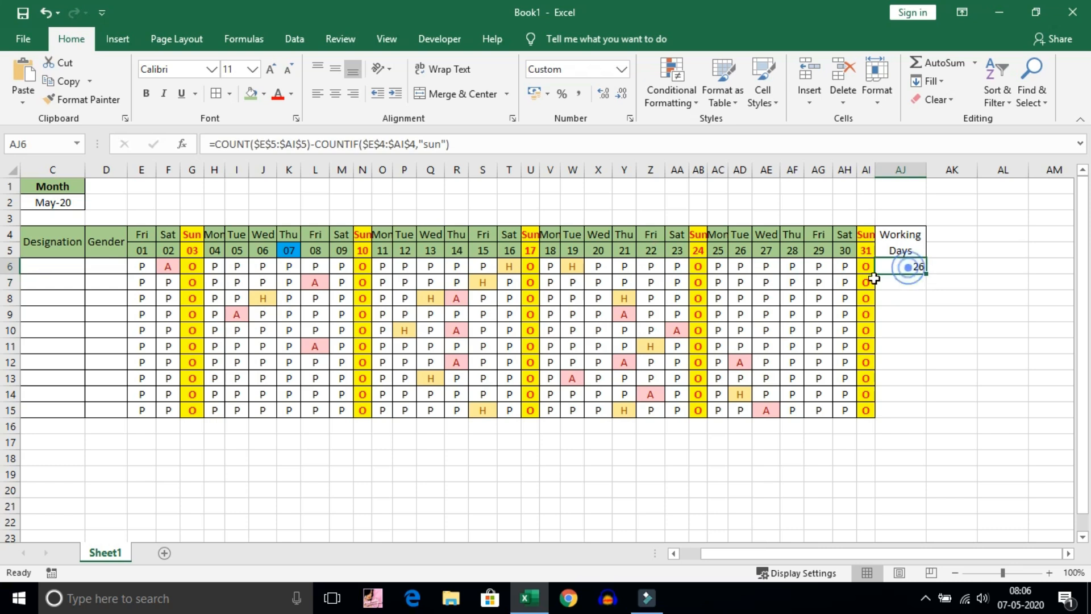
left_click_drag(926, 274, 924, 413)
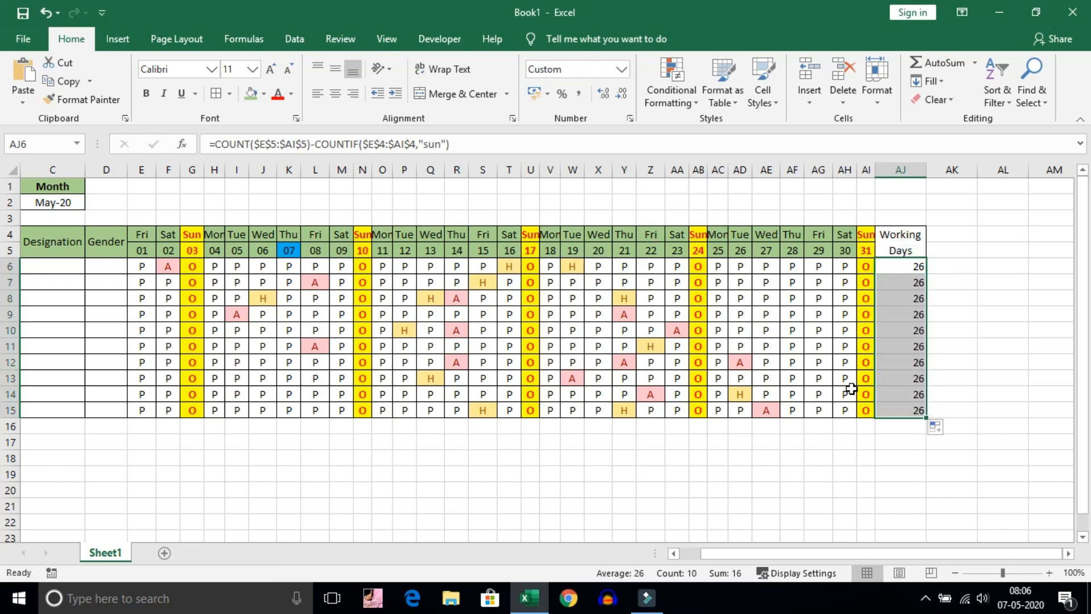
left_click(335, 94)
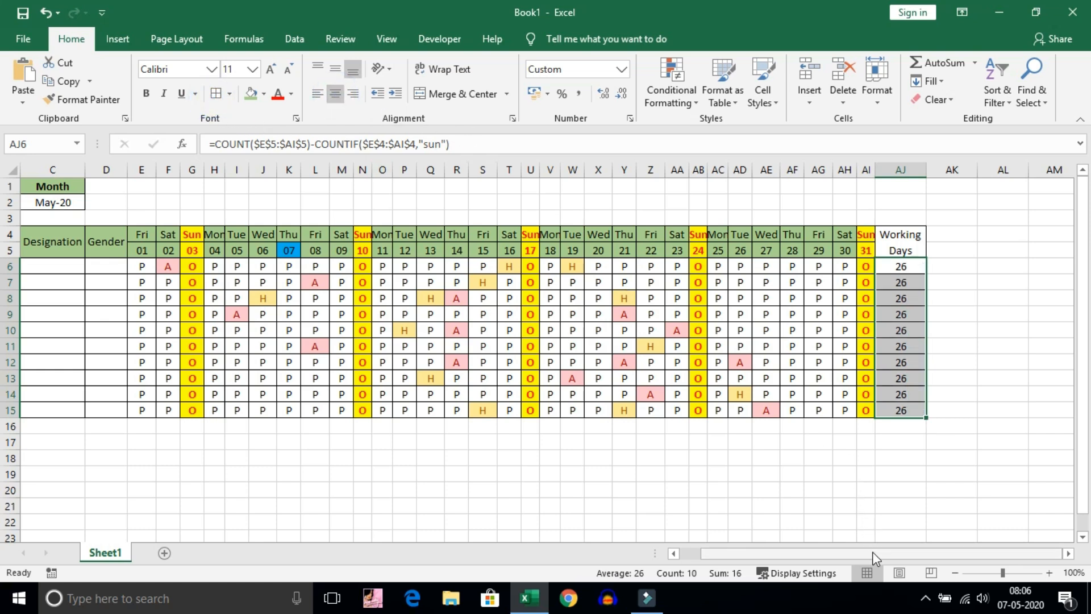
Enter the header Present in AK4, merge and center it across AK4:AK5, add borders and align it to the middle
left_click(1068, 553)
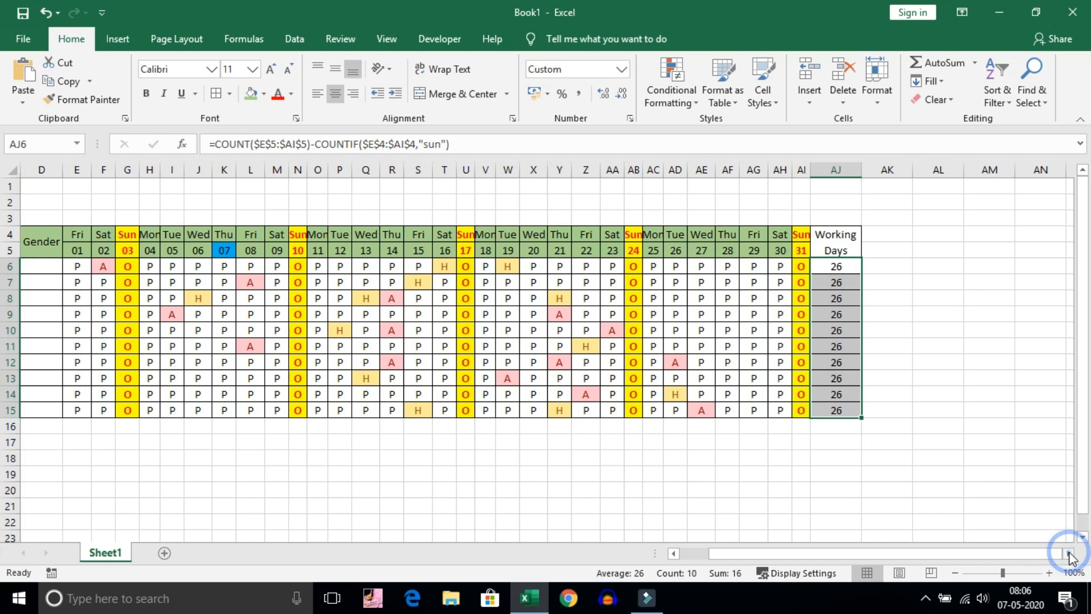
left_click(889, 235)
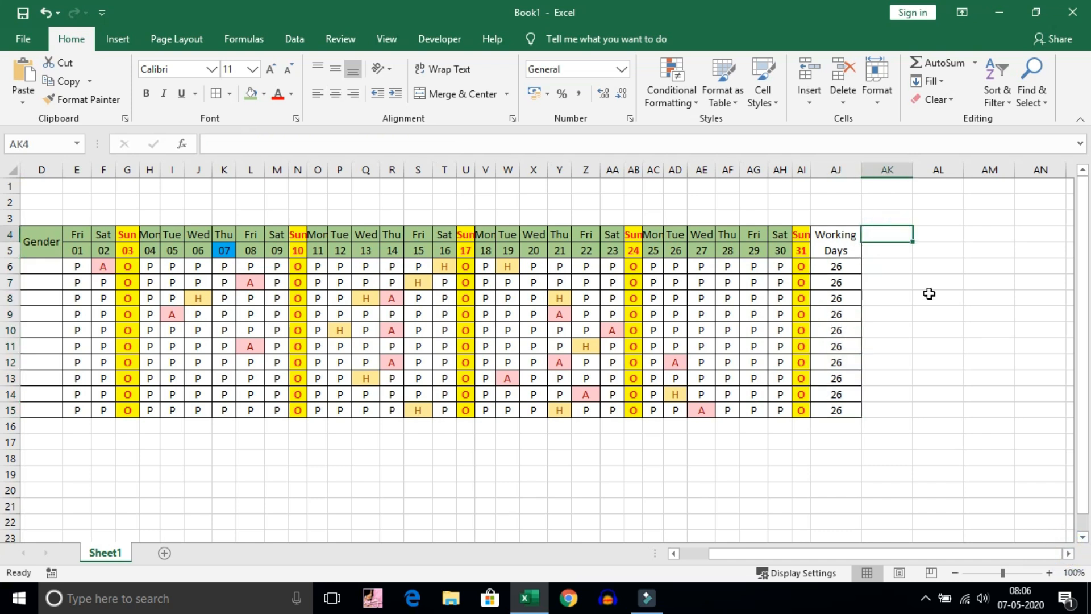
type("Present")
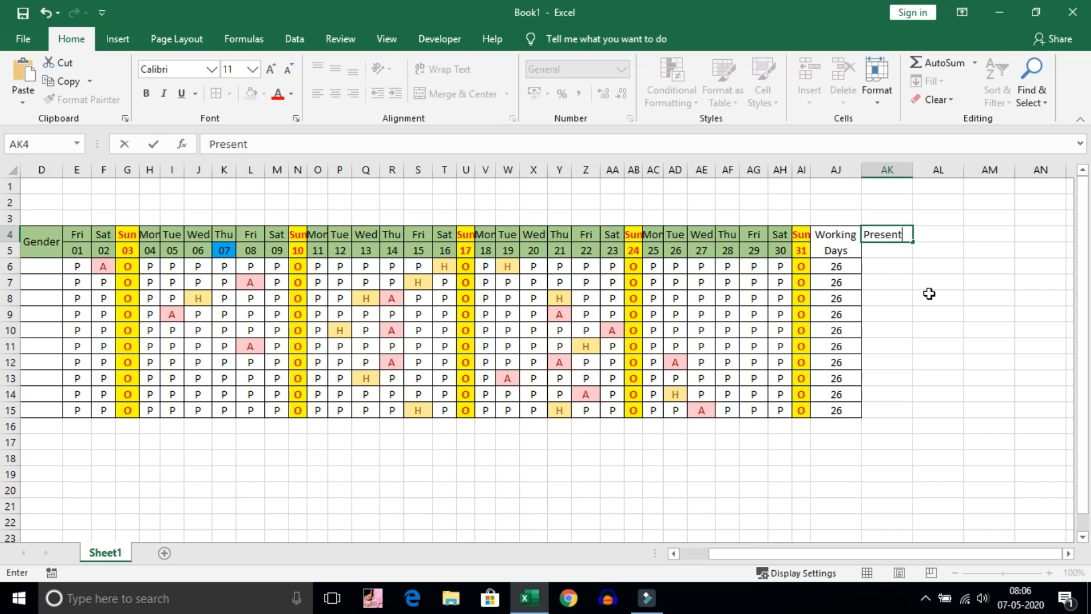
key("Return")
left_click_drag(897, 234, 896, 250)
left_click(455, 94)
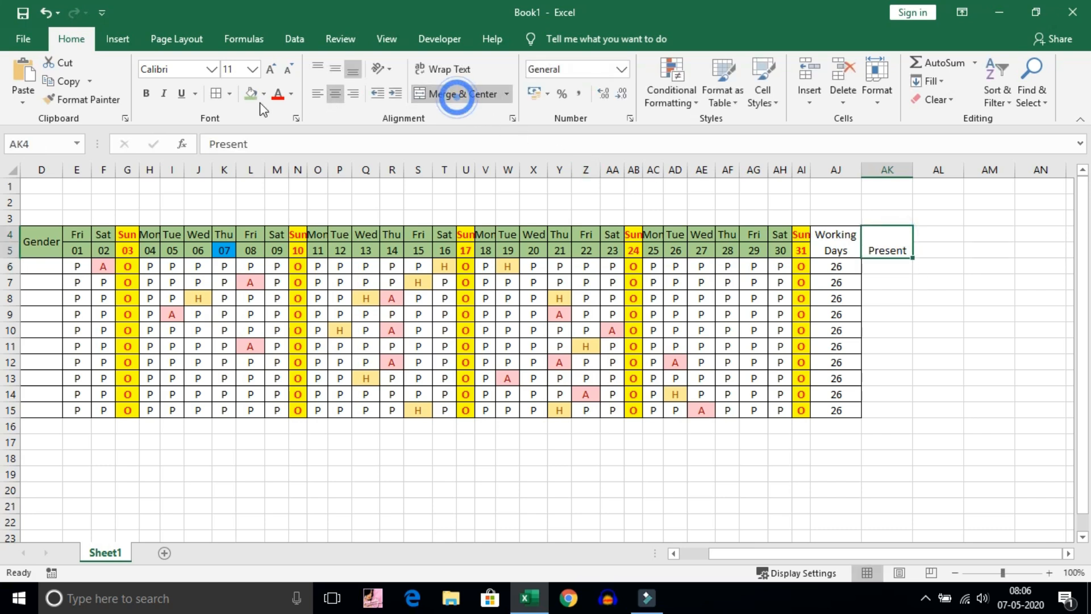
left_click(215, 93)
left_click(336, 68)
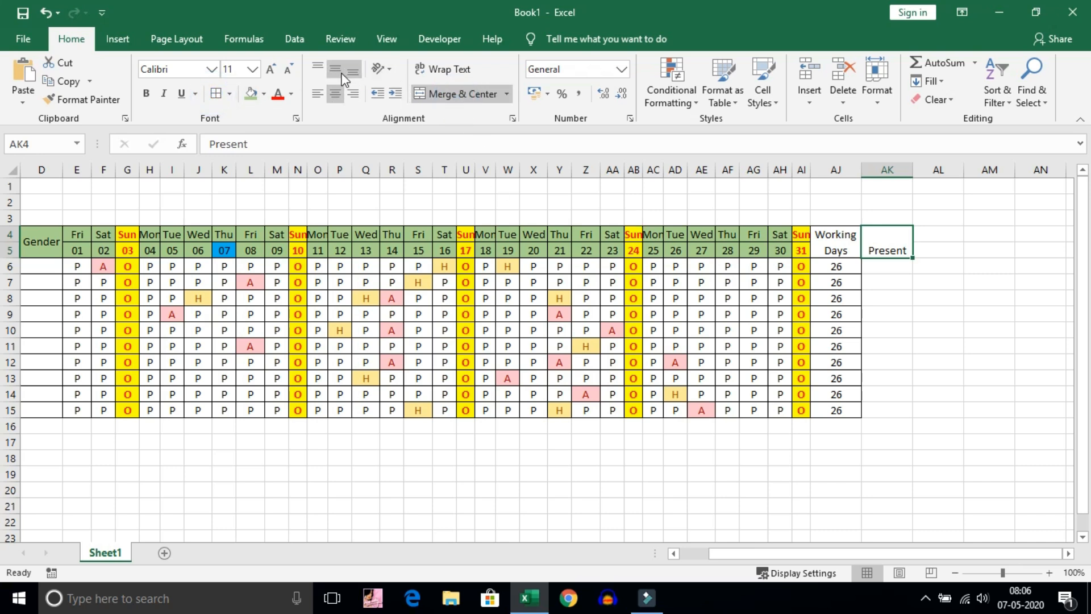
Enter the formula =COUNTIF(E6:AI6,"p") in AK6 to count the first employee's present days
left_click(874, 262)
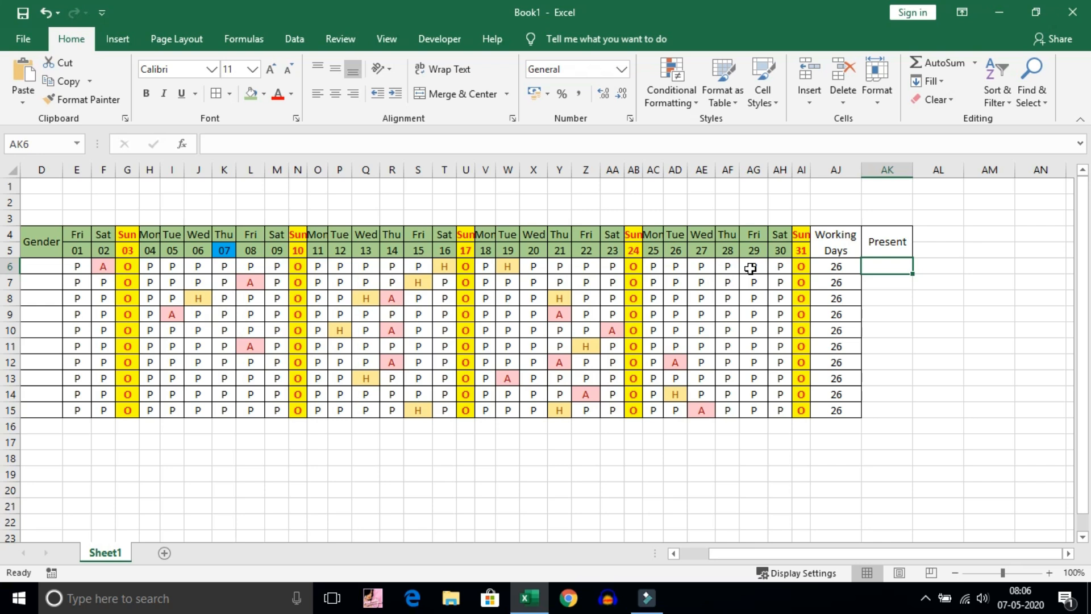
left_click(383, 143)
type("=")
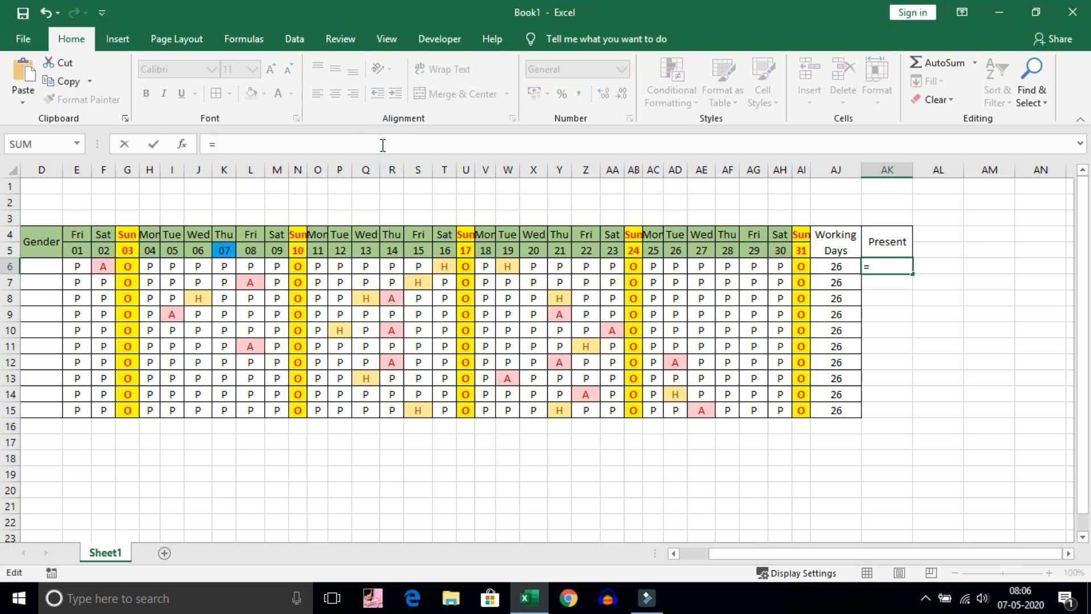
type("countif(")
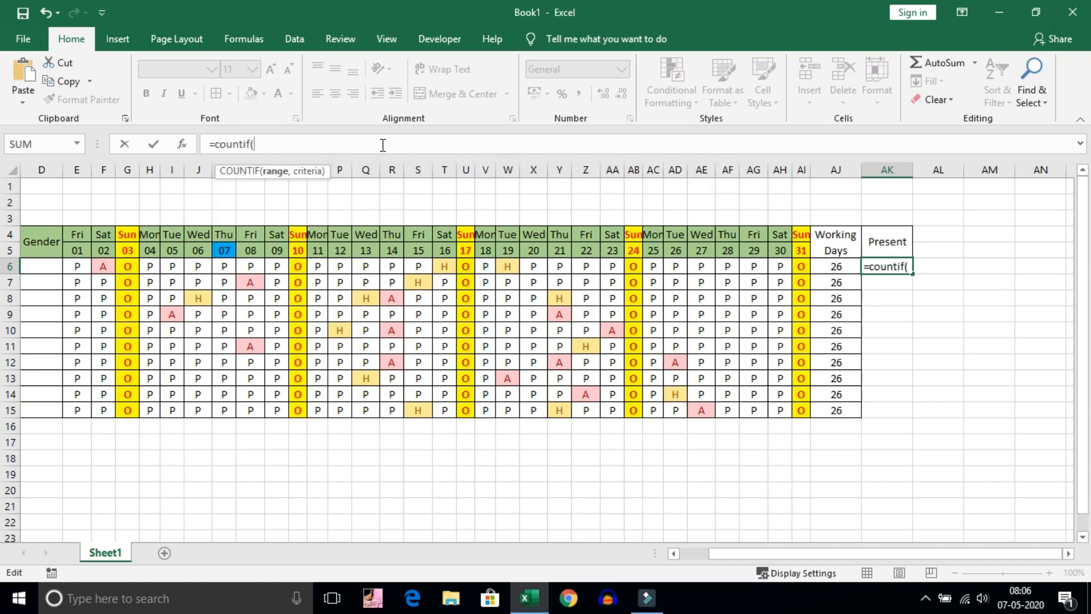
left_click(70, 267)
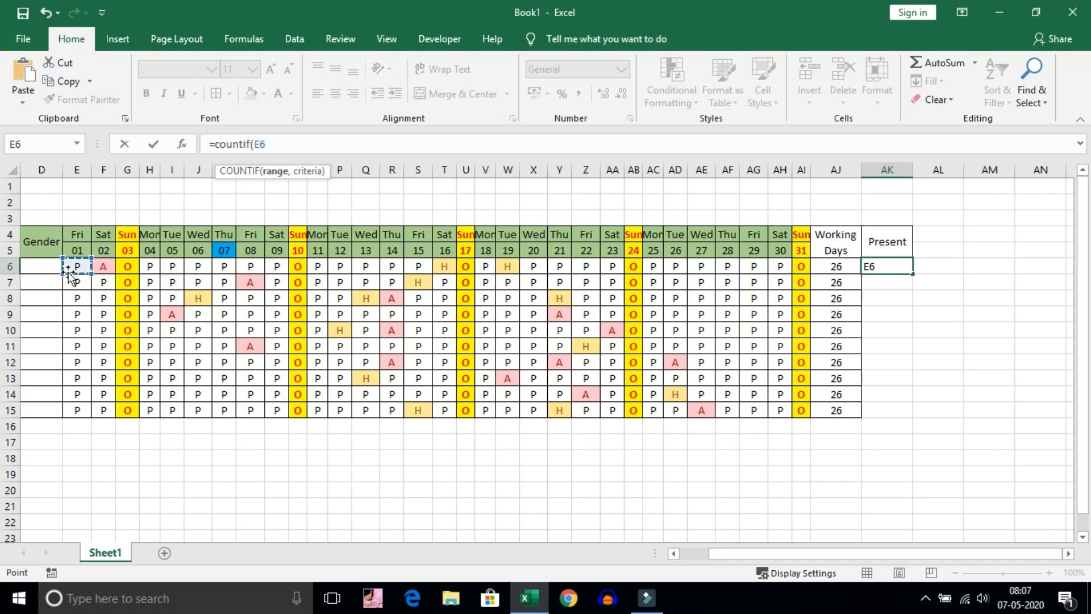
left_click(806, 270, "shift")
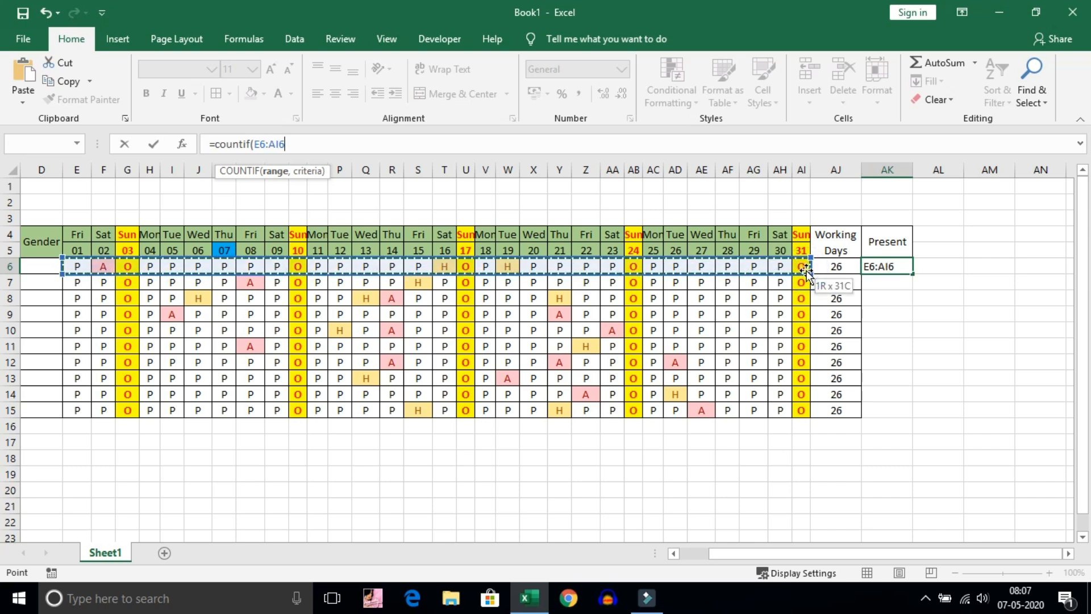
type(",")
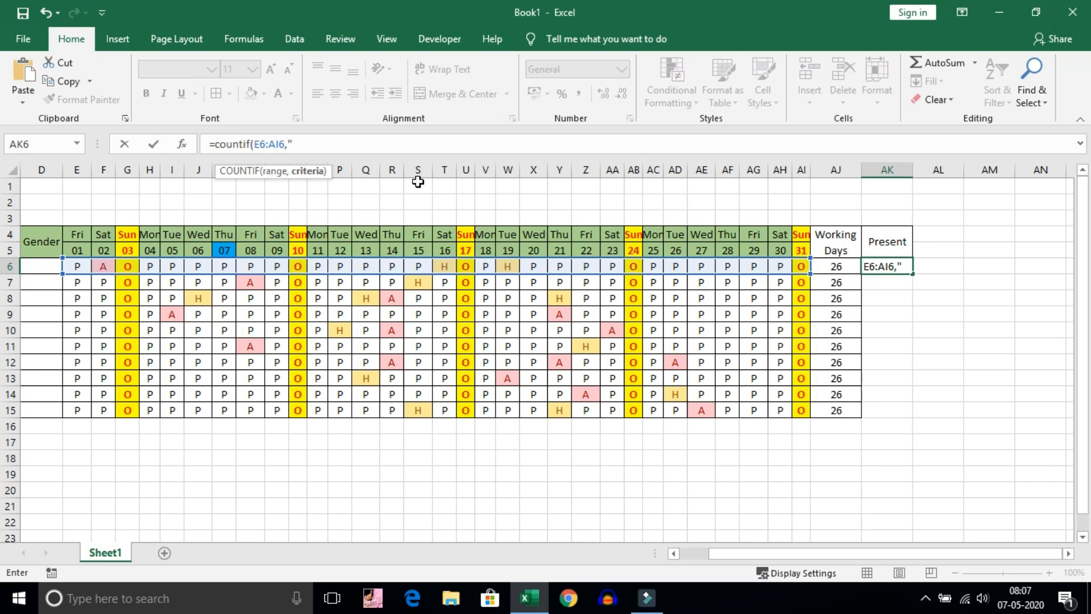
type("\"p\")")
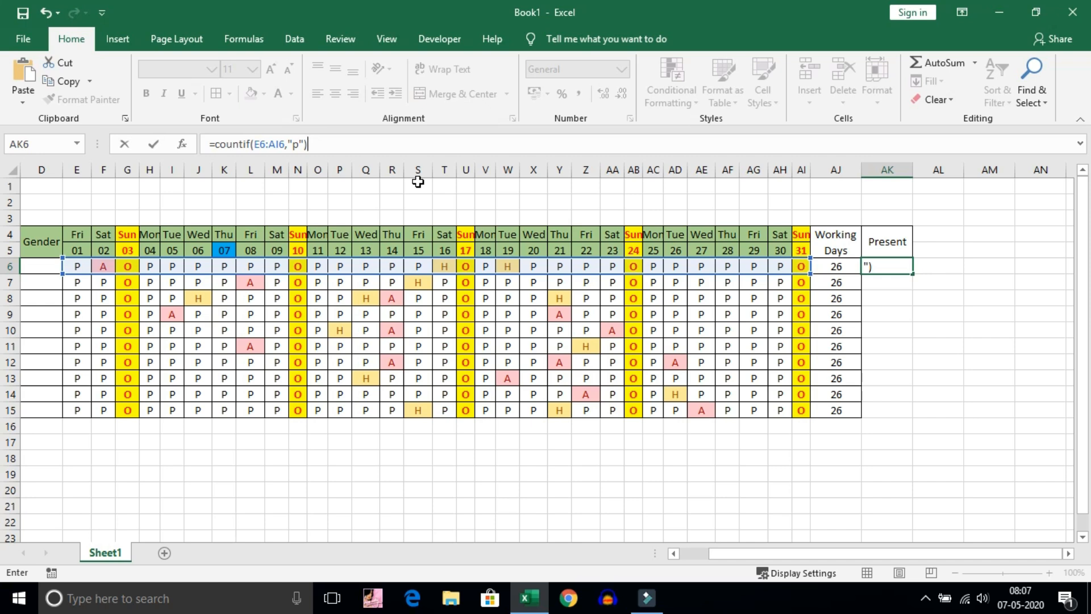
key("Return")
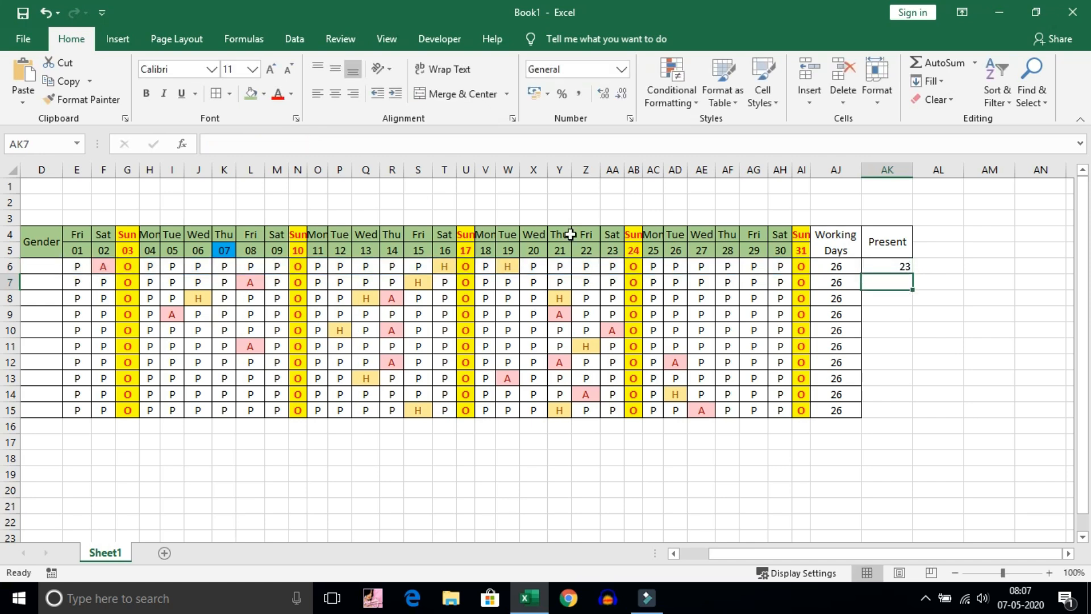
Fill the Present formula from AK6 down to AK15, then center the values and add borders
left_click(908, 268)
left_click_drag(911, 273, 915, 416)
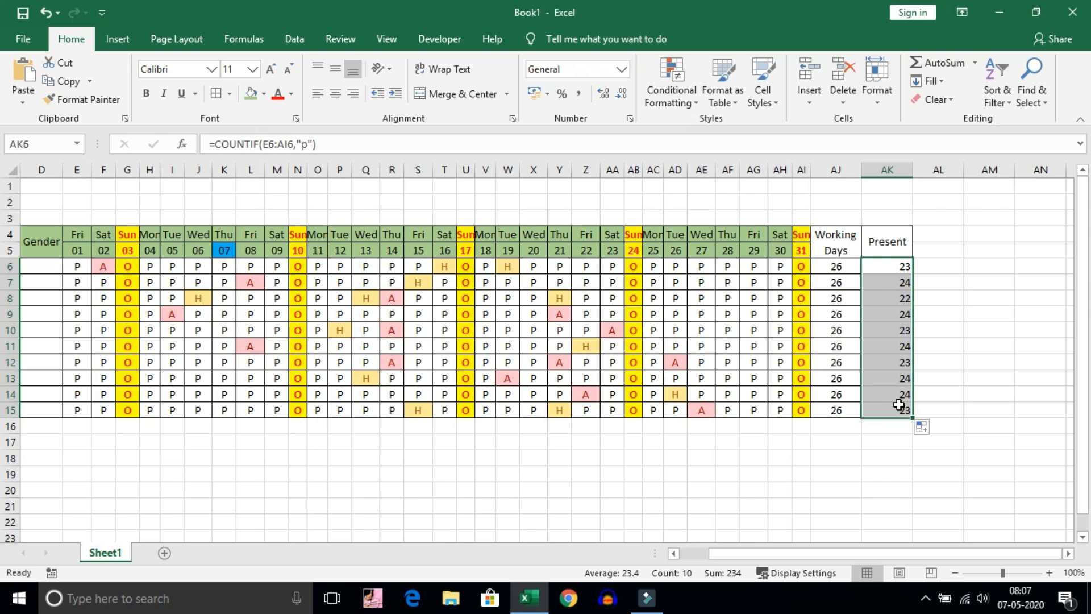
left_click(335, 94)
left_click(215, 93)
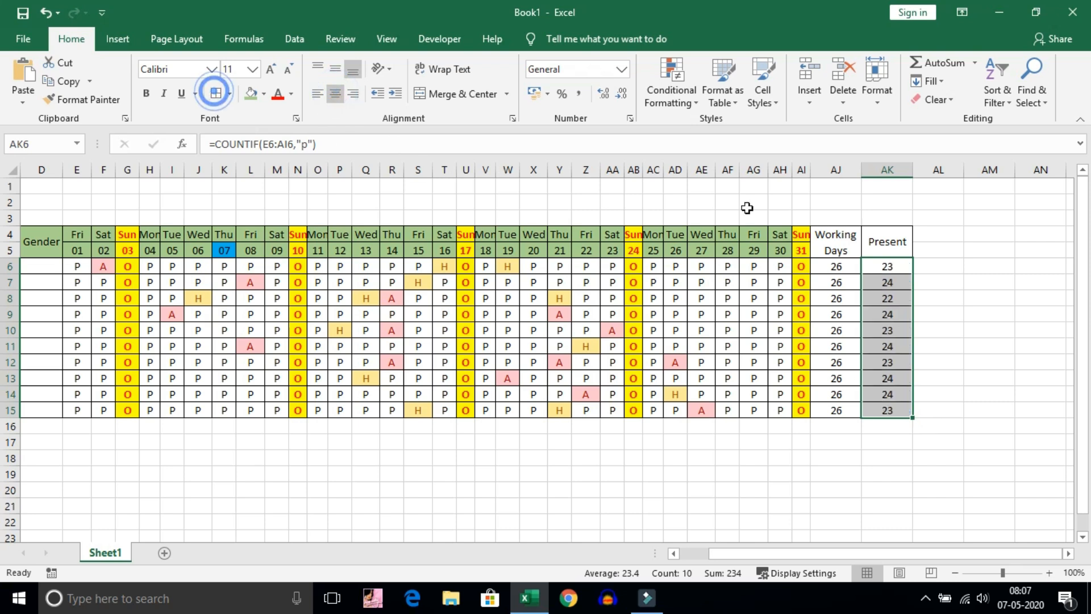
Fill the merged Present header across columns AL and AM, and change the AL header to Half Days
left_click(942, 236)
left_click(888, 242)
left_click_drag(913, 258, 991, 261)
left_click(955, 242)
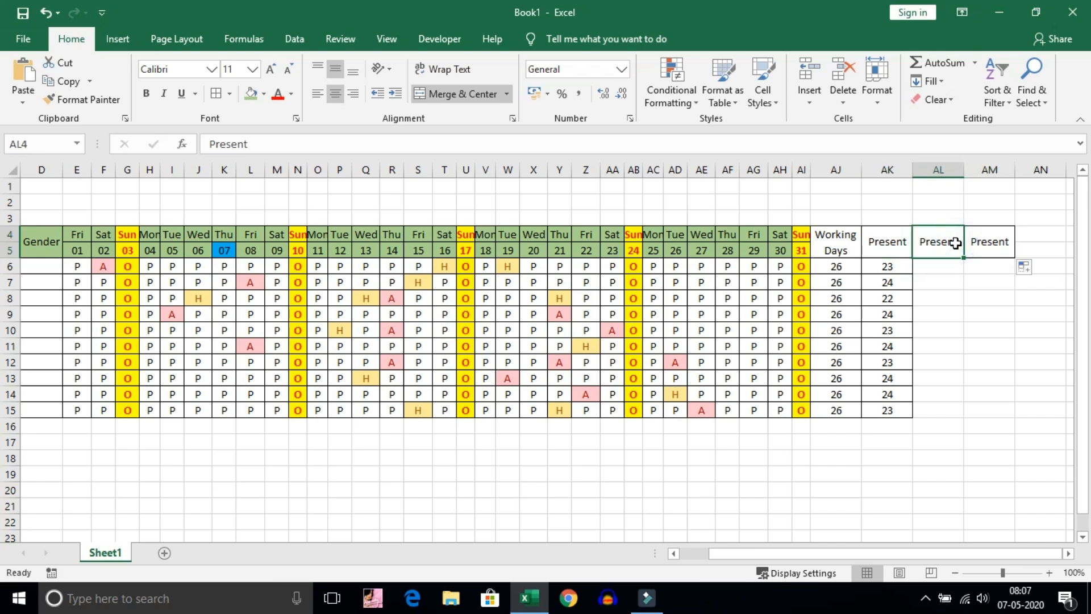
type("Hal")
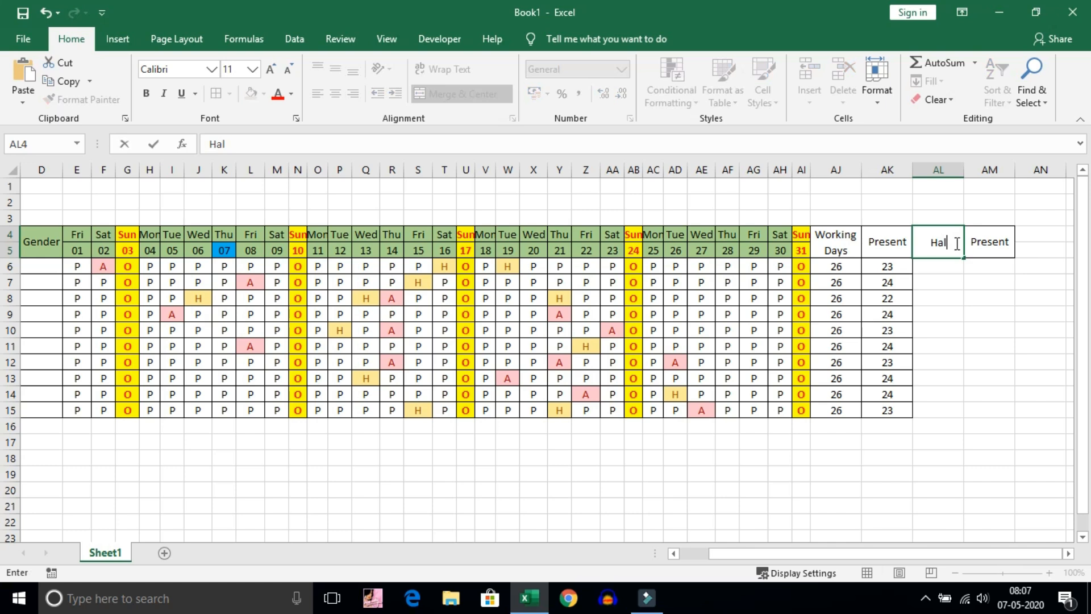
type("f Days")
key("Return")
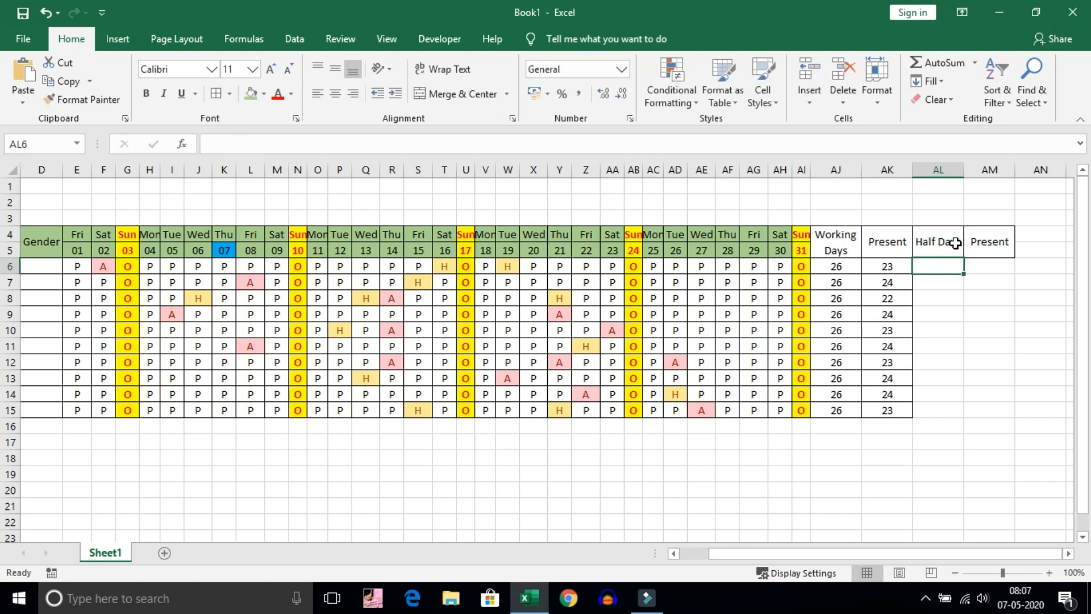
Copy the expression COUNTIF(E6:AI6,"p") from the formula in AK6 without its equals sign
left_click(905, 266)
left_click(218, 144)
mouse_move(209, 143)
left_mouse_down()
mouse_move(321, 143)
mouse_move(216, 149)
left_mouse_up()
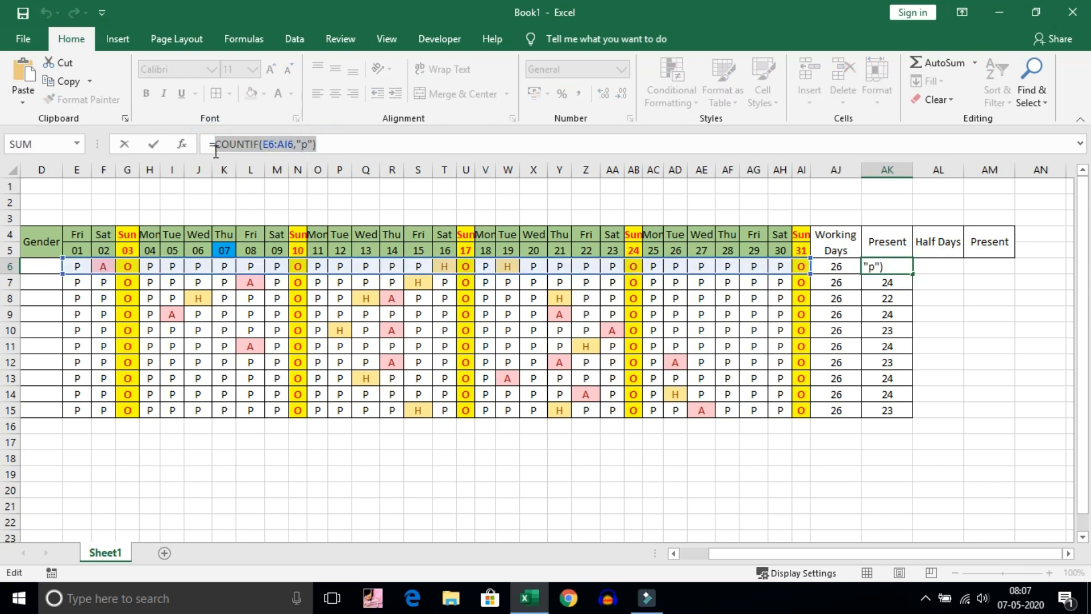
left_click(65, 82)
key("Return")
Reuse the copied expression in AL6 as =COUNTIF(E6:AI6,"h") and fill it down to AL15
left_click(940, 265)
left_click(270, 145)
type("=")
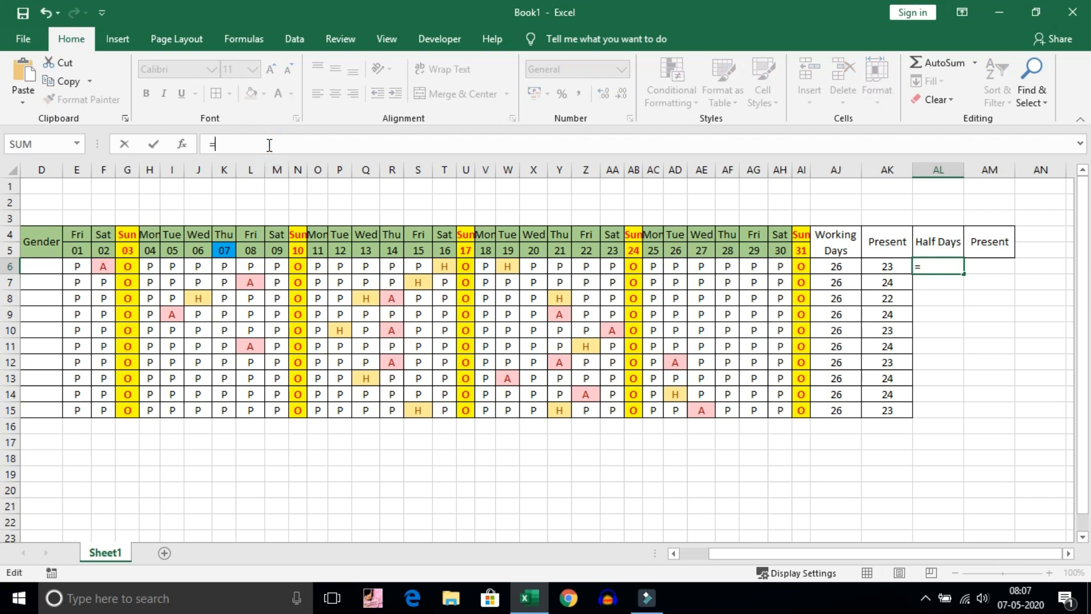
key("ctrl+v")
double_click(305, 145)
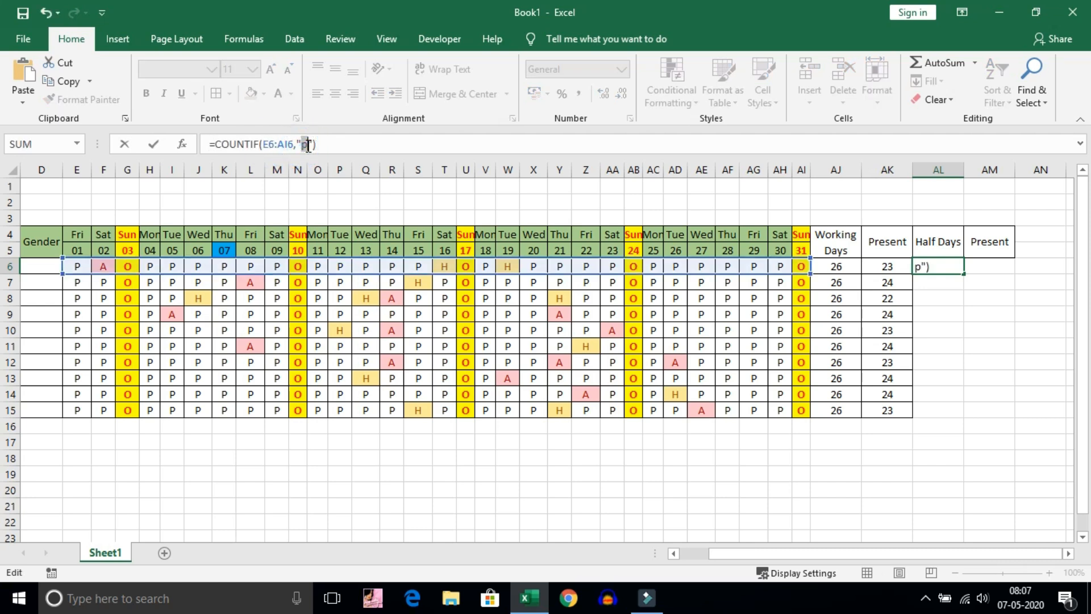
type("h")
key("Return")
left_click(961, 272)
left_click_drag(960, 272, 960, 414)
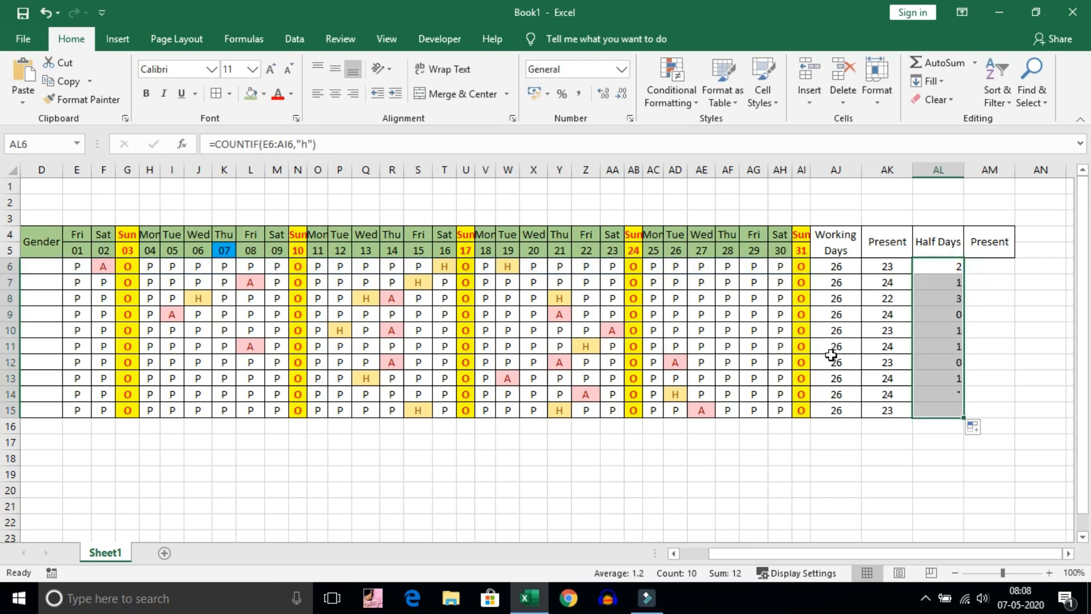
Reuse the copied expression in AM6 with the criterion "o", giving =COUNTIF(E6:AI6,"o")
left_click(999, 272)
left_click(307, 145)
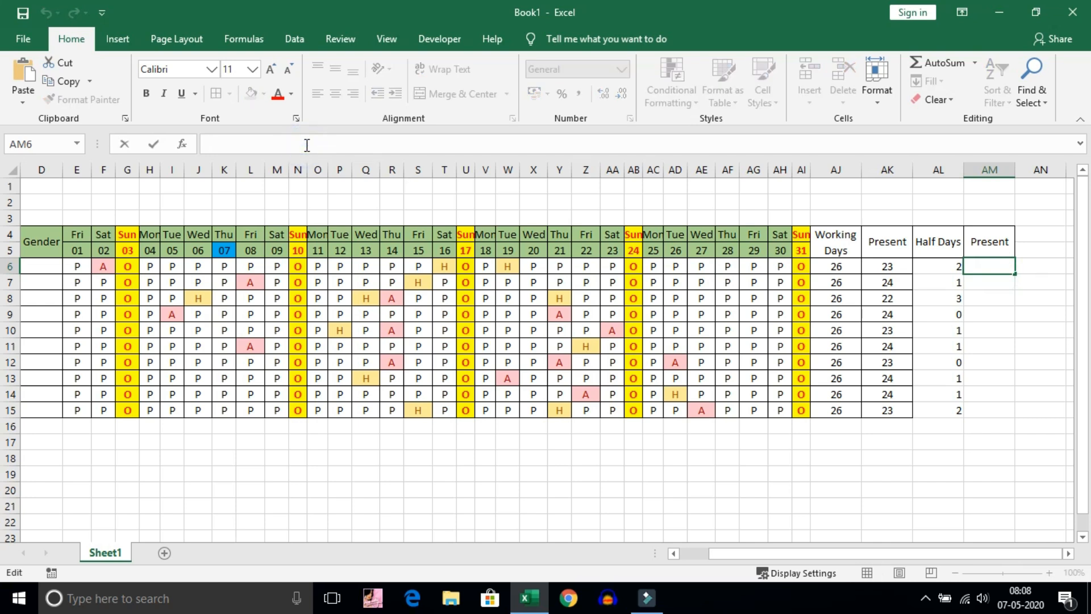
type("=")
key("ctrl+v")
double_click(305, 144)
type("o")
key("Return")
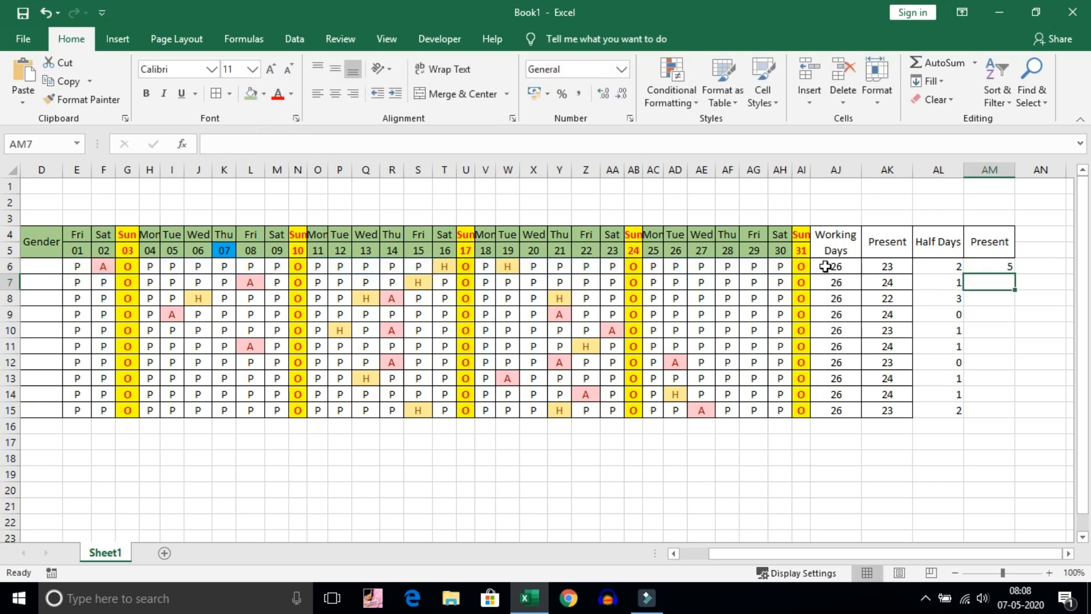
Change the header in AM4 to Off and fill the AM6 formula down to AM15
left_click(1008, 247)
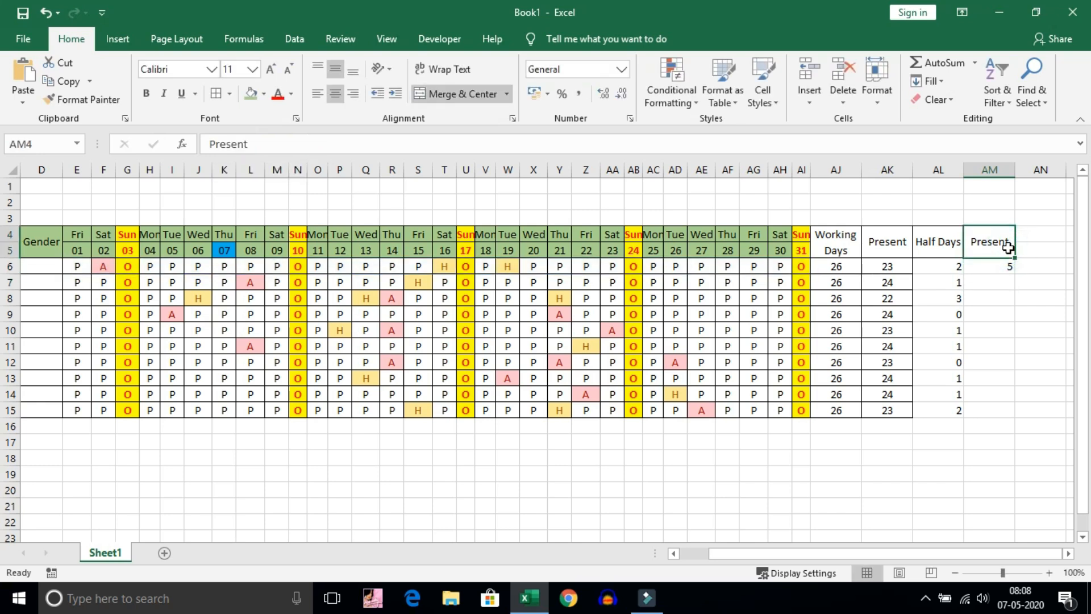
type("Off")
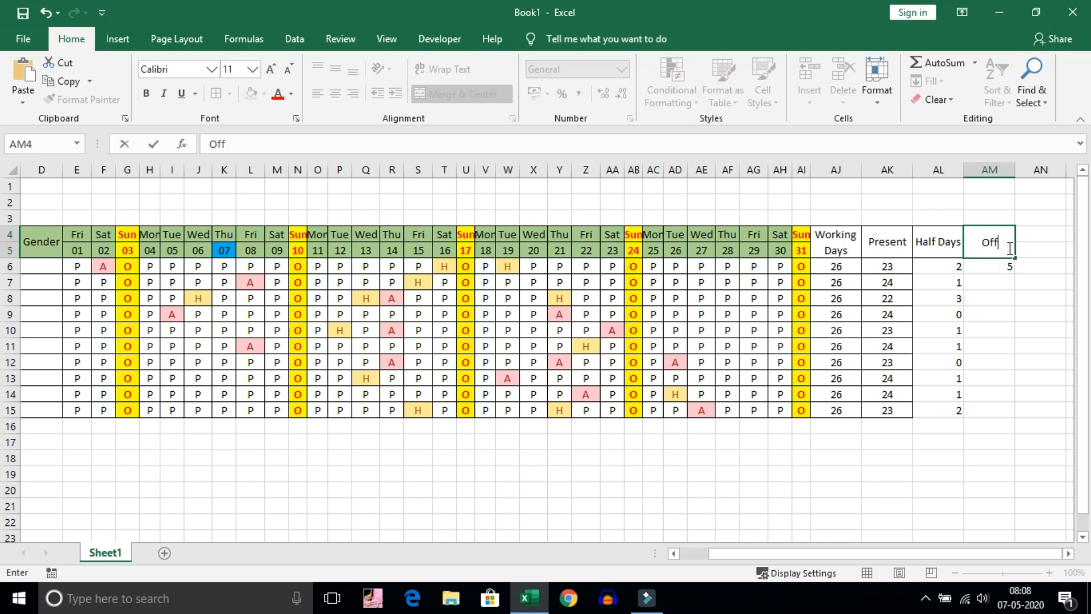
key("Return")
left_click_drag(1015, 273, 1016, 419)
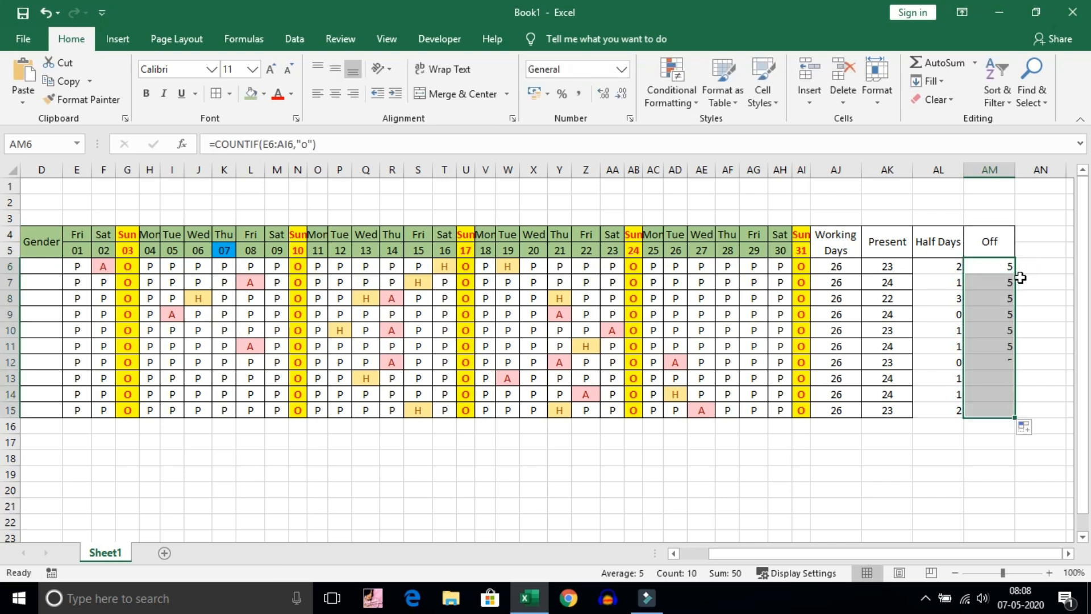
Extend the merged Off header into column AN and change the AN header to Absent
left_click(995, 251)
left_click_drag(1015, 257, 1043, 255)
left_click_drag(300, 143, 173, 144)
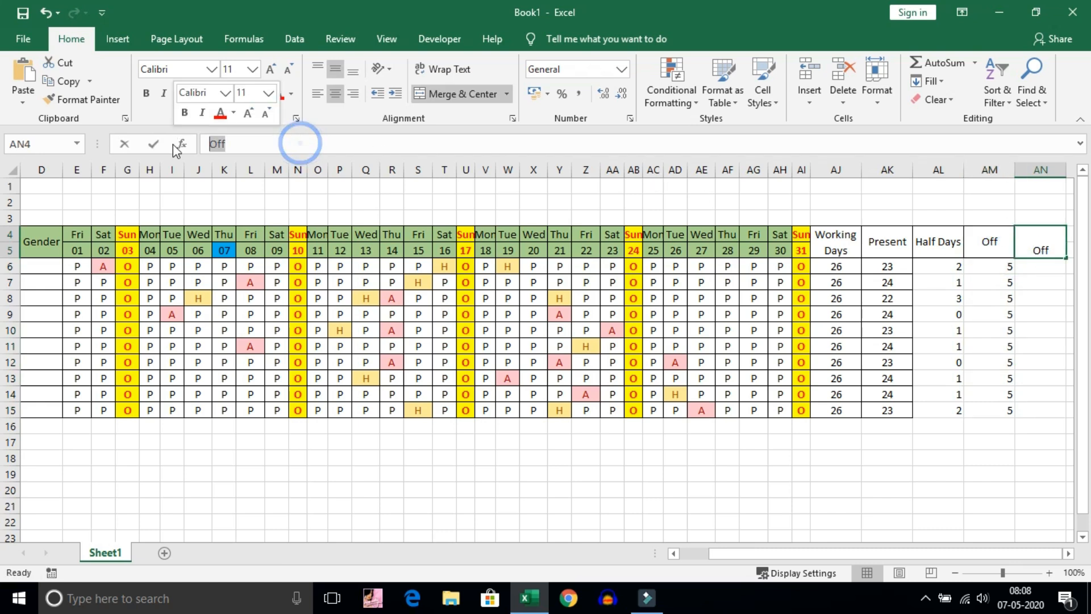
type("Absent")
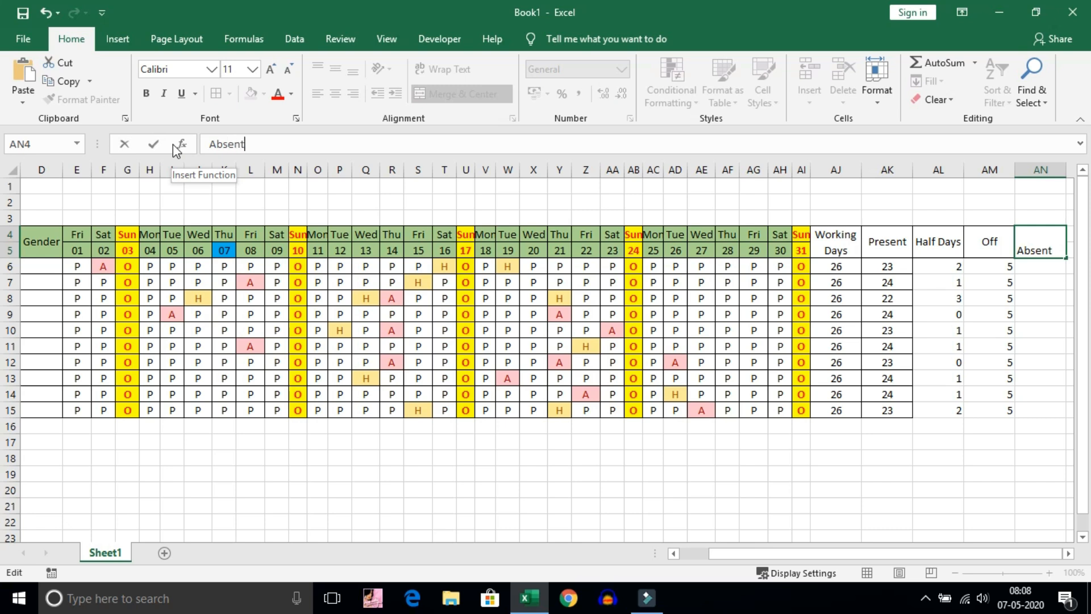
key("Return")
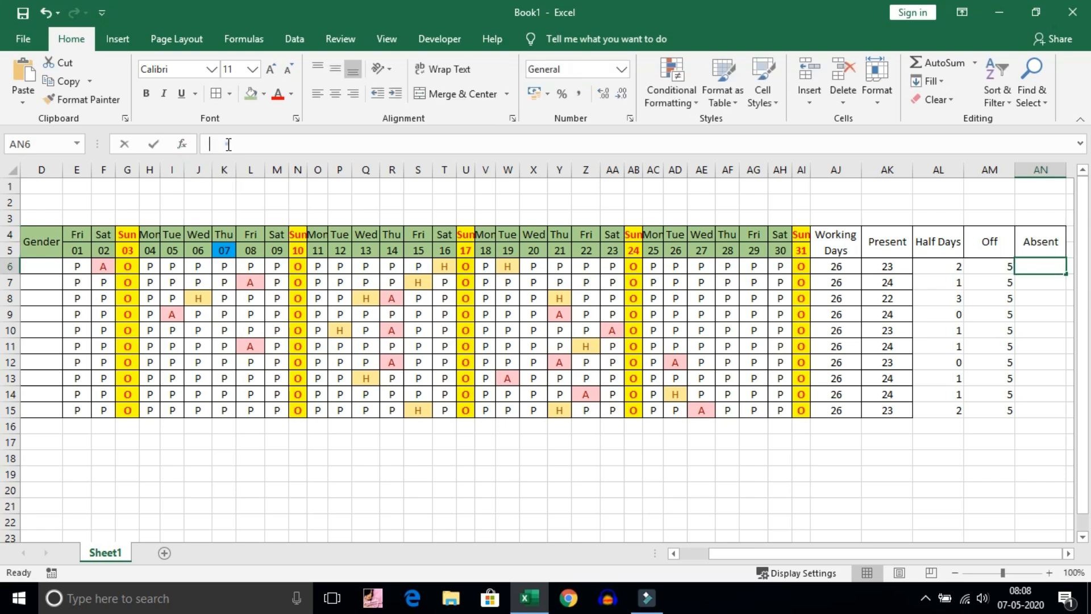
Enter =COUNTIF(E6:AI6,"a") in AN6 and fill it down to AN15
left_click(228, 145)
type("=COUNTIF(E6:AI6,\"p\")")
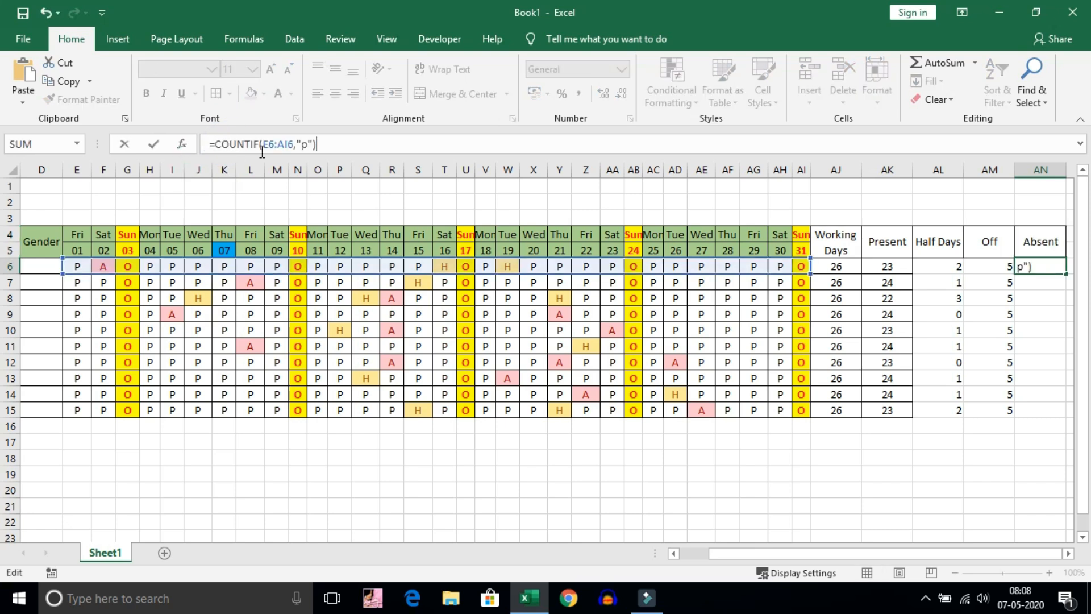
double_click(305, 144)
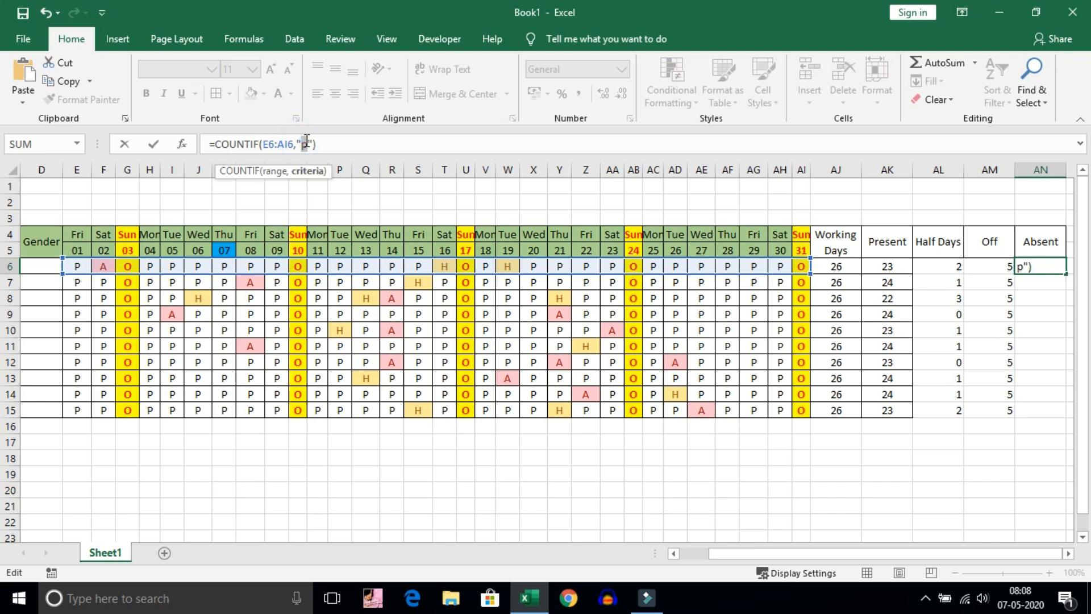
type("a")
key("Return")
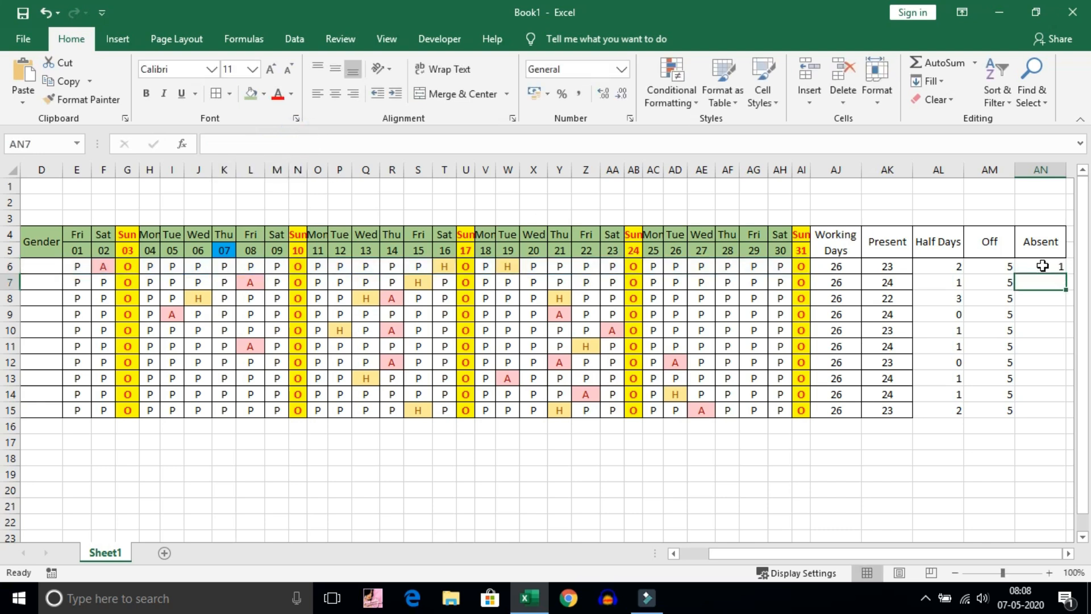
left_click(1063, 265)
left_click_drag(1066, 273, 1053, 414)
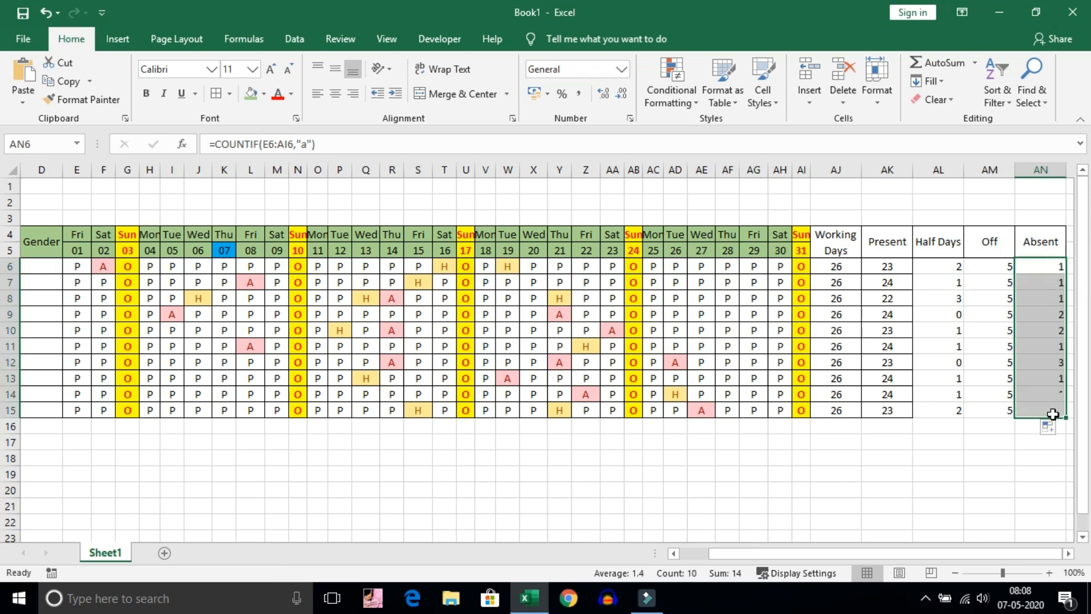
Apply all borders to AL6:AN15 and center the values horizontally
left_click_drag(1050, 268, 938, 407)
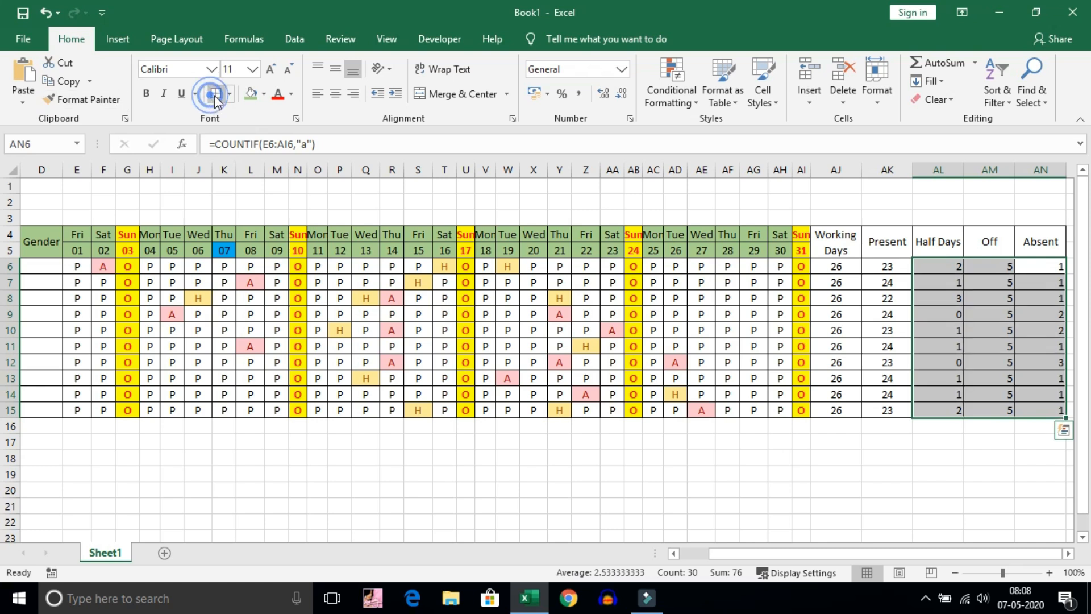
left_click(336, 94)
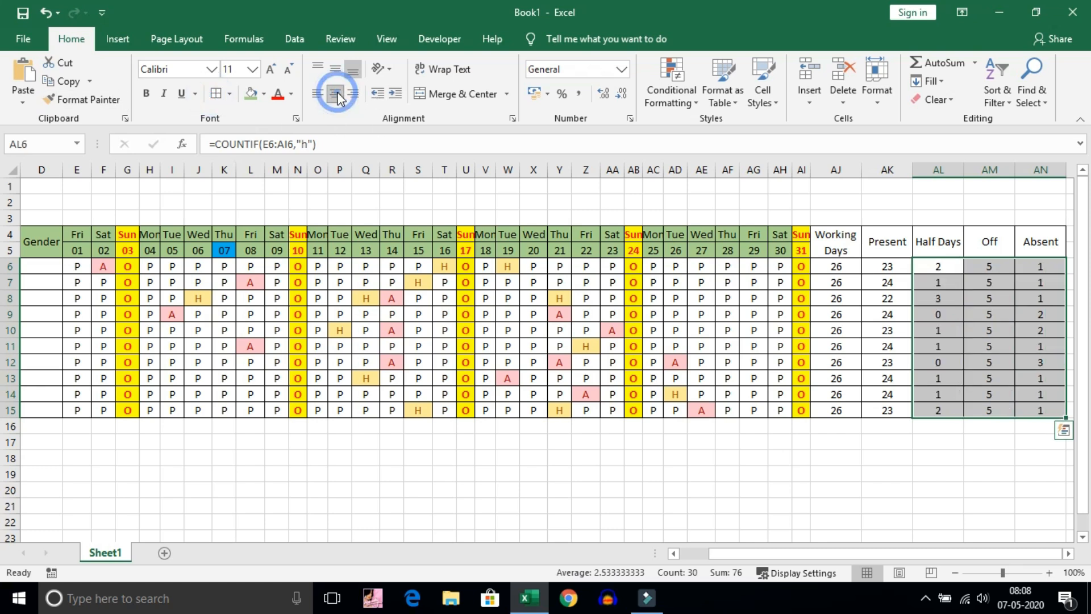
left_click(937, 377)
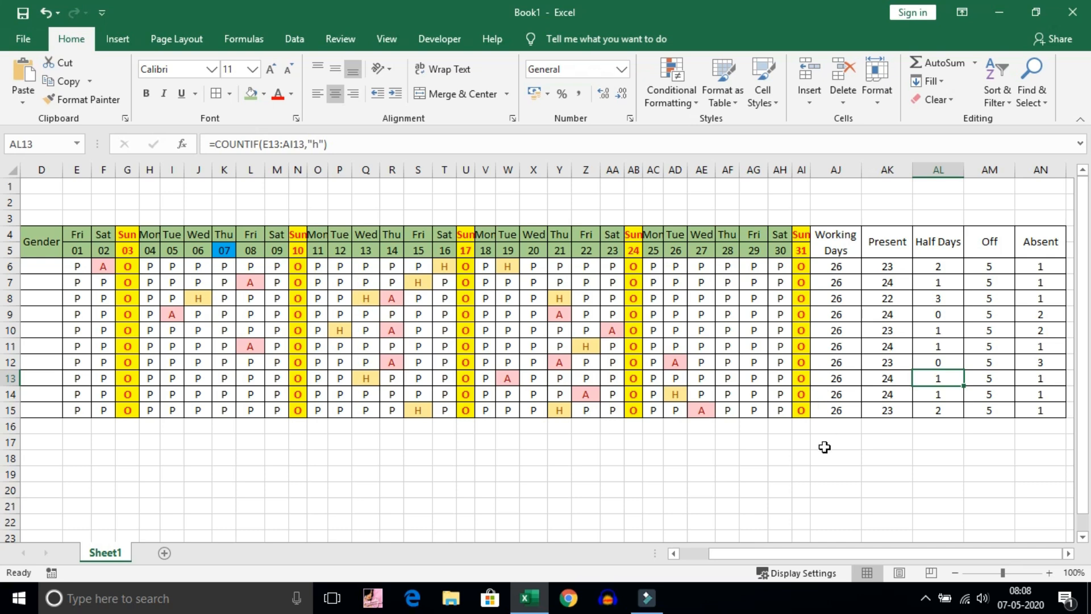
Group the daily attendance columns E through AI into a collapsible outline
left_click_drag(898, 550, 824, 551)
left_click_drag(254, 171, 983, 195)
left_click_drag(694, 554, 818, 555)
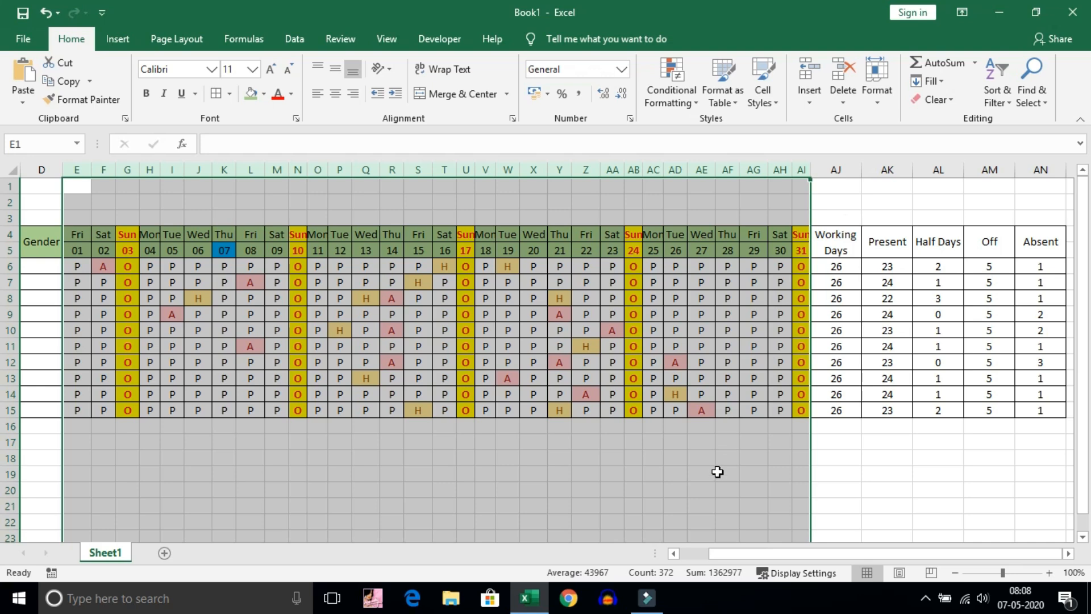
left_click(691, 554)
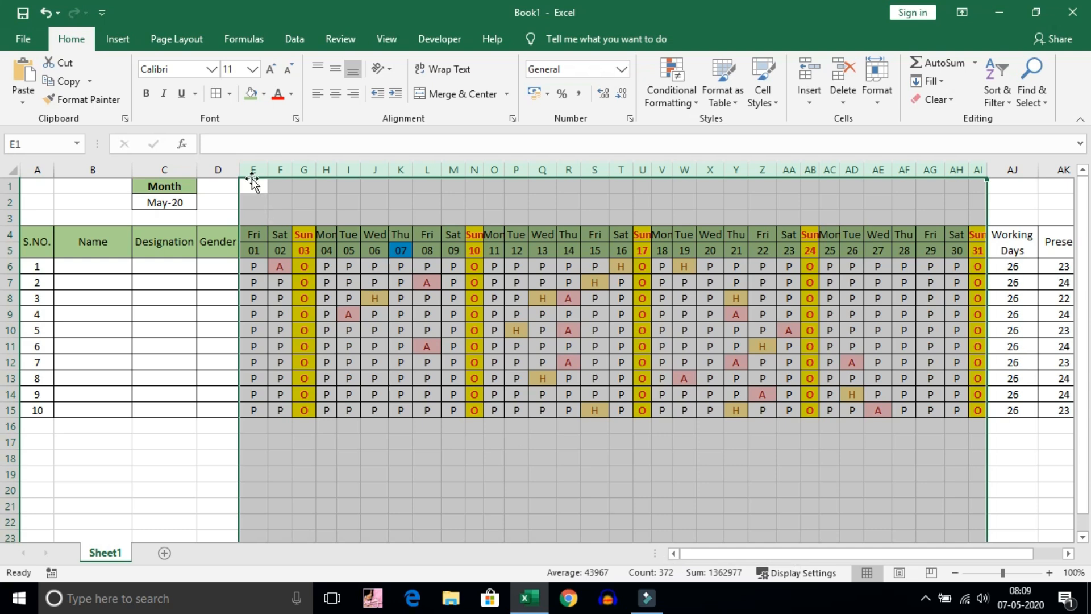
left_click_drag(253, 170, 979, 205)
left_click(296, 39)
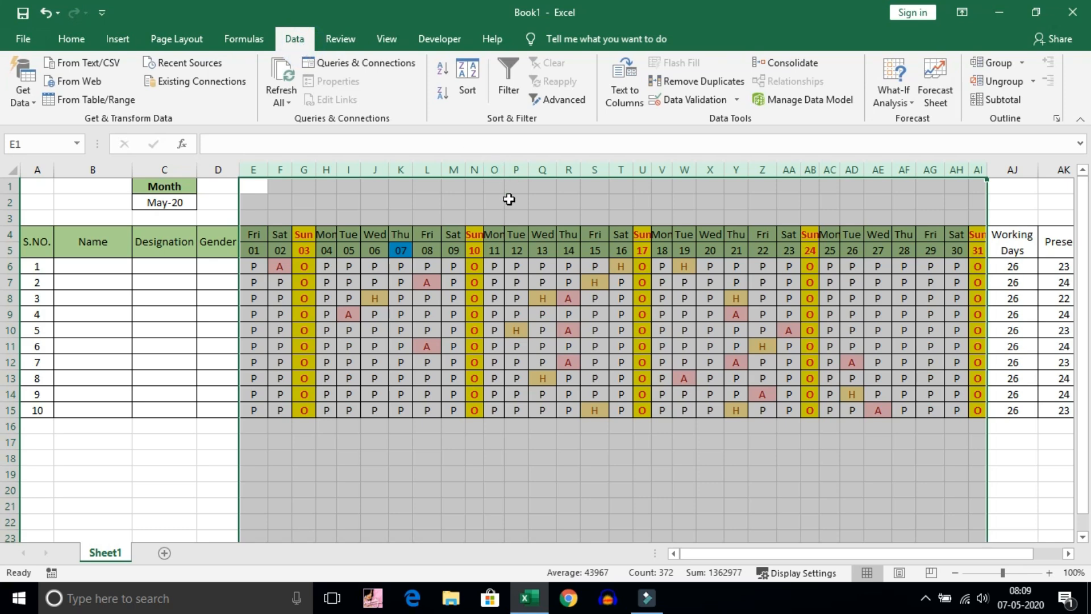
left_click(1001, 63)
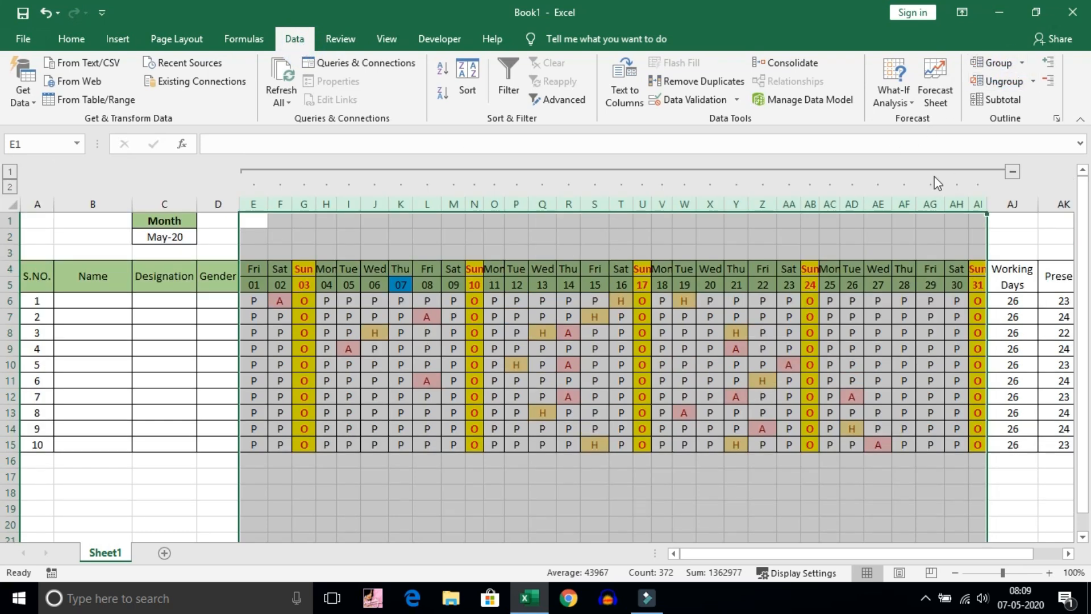
Test the column group by collapsing and expanding columns E through AI twice, leaving them expanded
left_click(894, 232)
left_click(1012, 171)
left_click(580, 330)
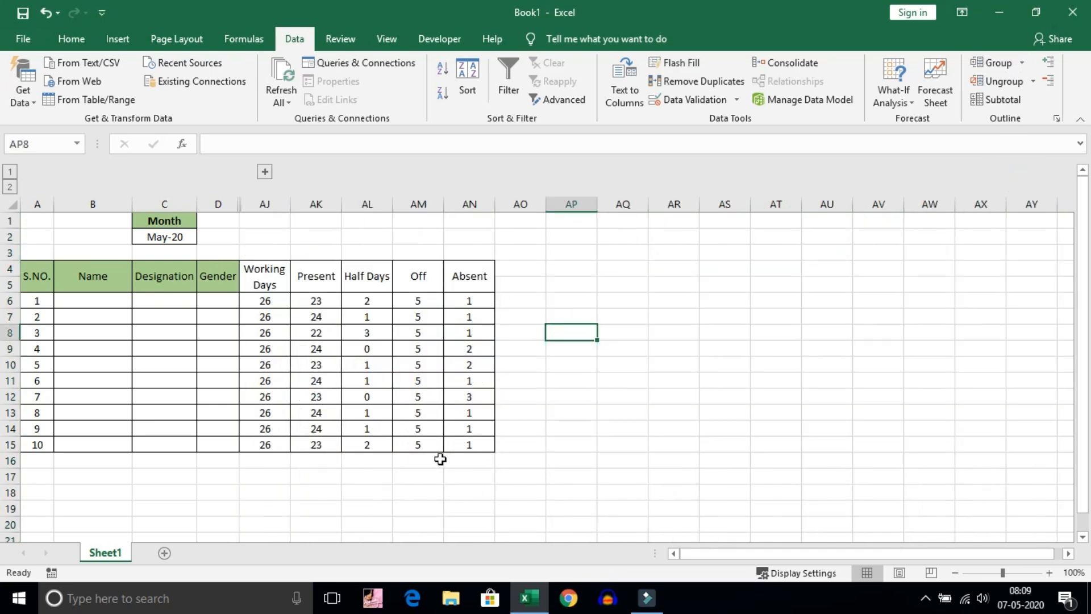
left_click(264, 175)
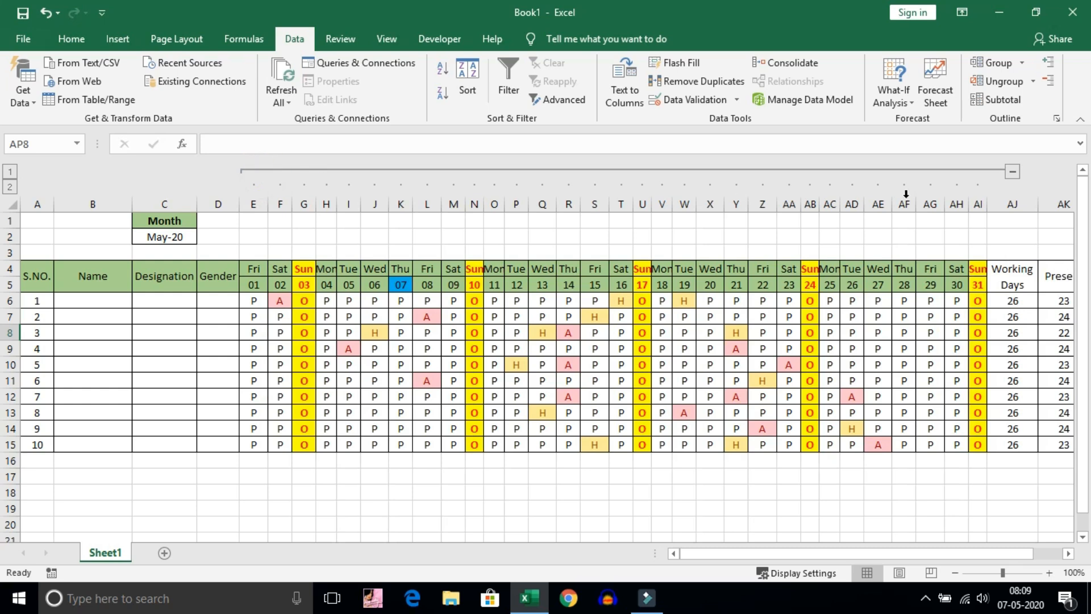
left_click(1012, 172)
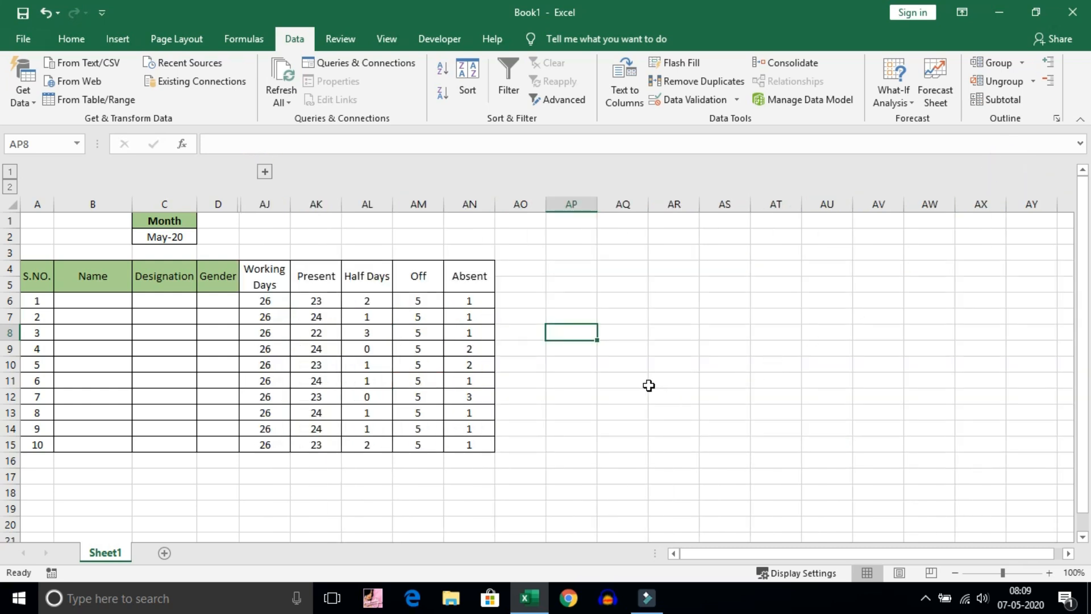
left_click(264, 172)
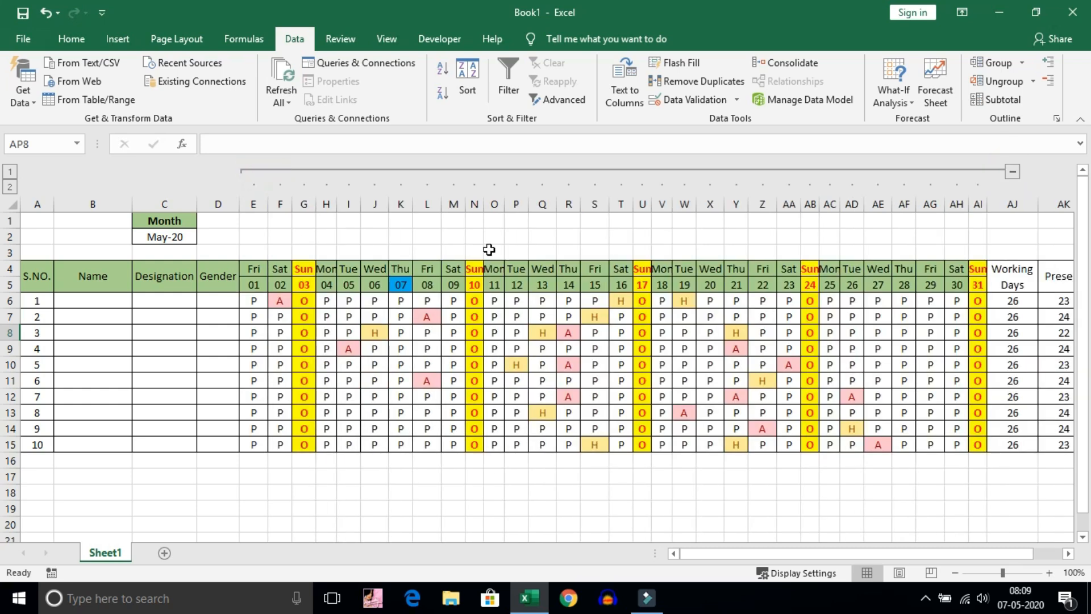
Create a row of four bordered merged blocks across F17:Q19, each three columns wide, by merging F17:H19 and extending it
scroll(403, 409, "down", 2)
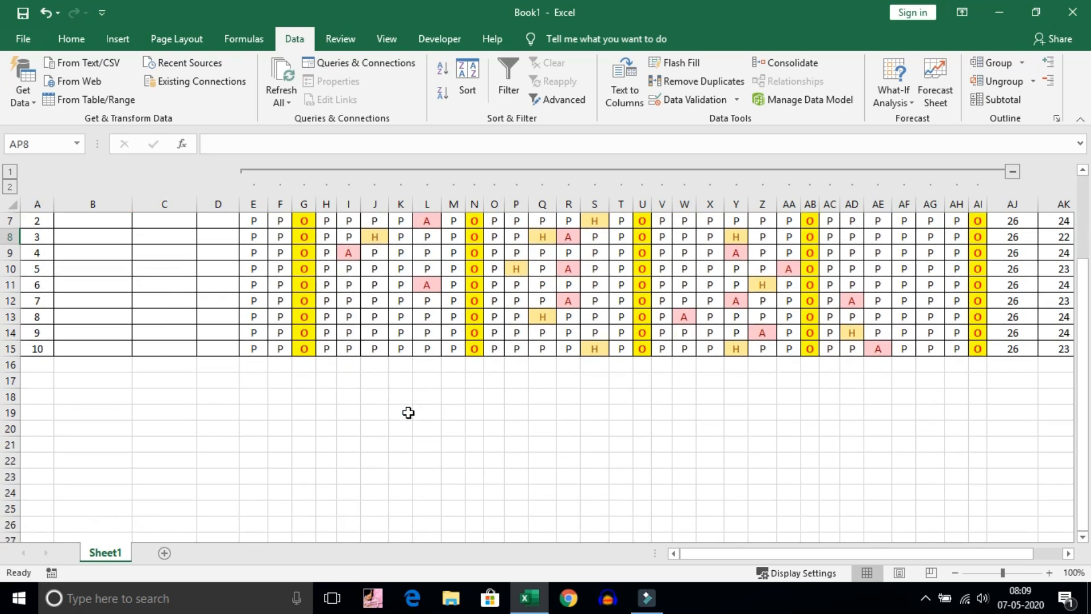
left_click(275, 385)
left_click_drag(275, 380, 332, 413)
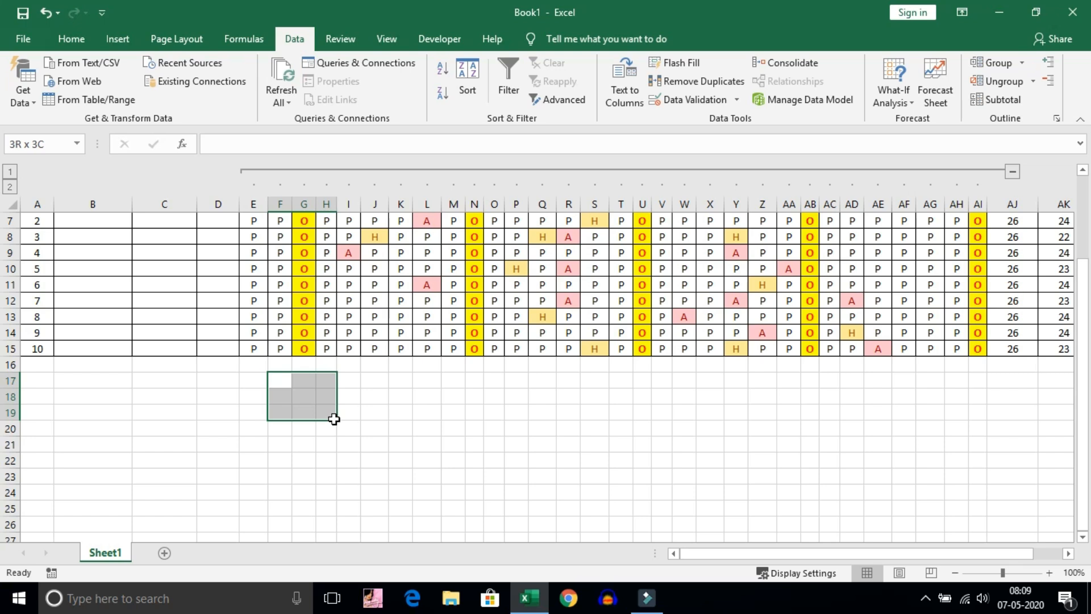
left_click_drag(335, 419, 335, 419)
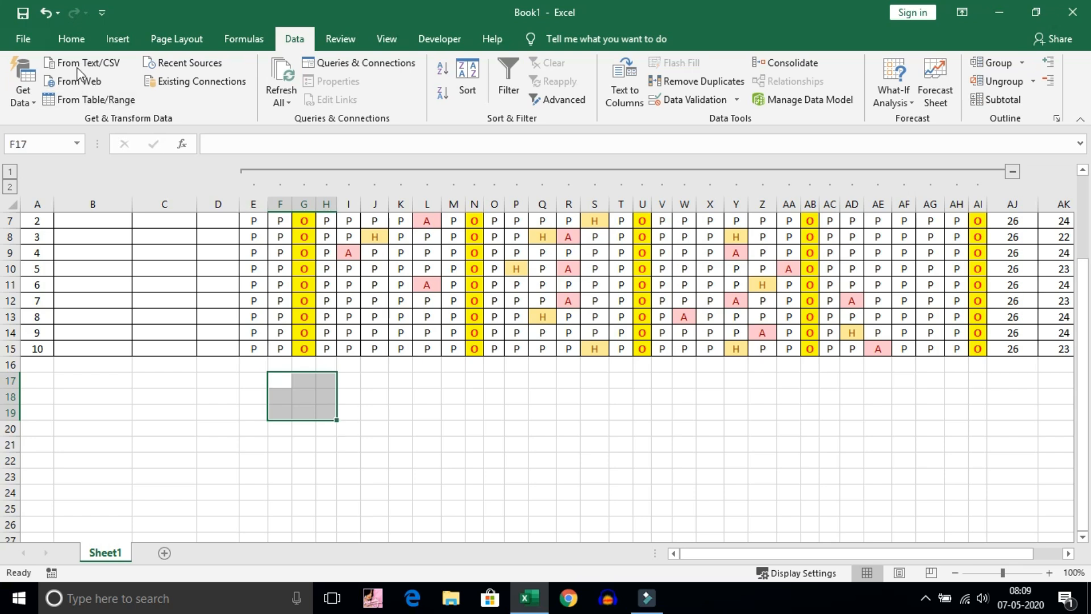
left_click(71, 39)
left_click(427, 95)
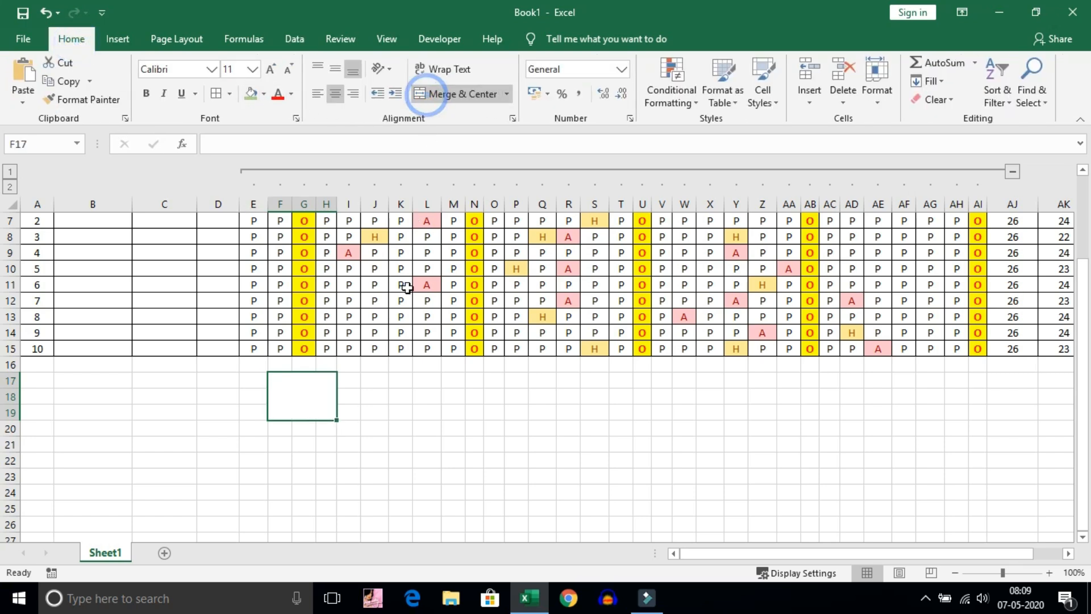
left_click_drag(339, 421, 510, 426)
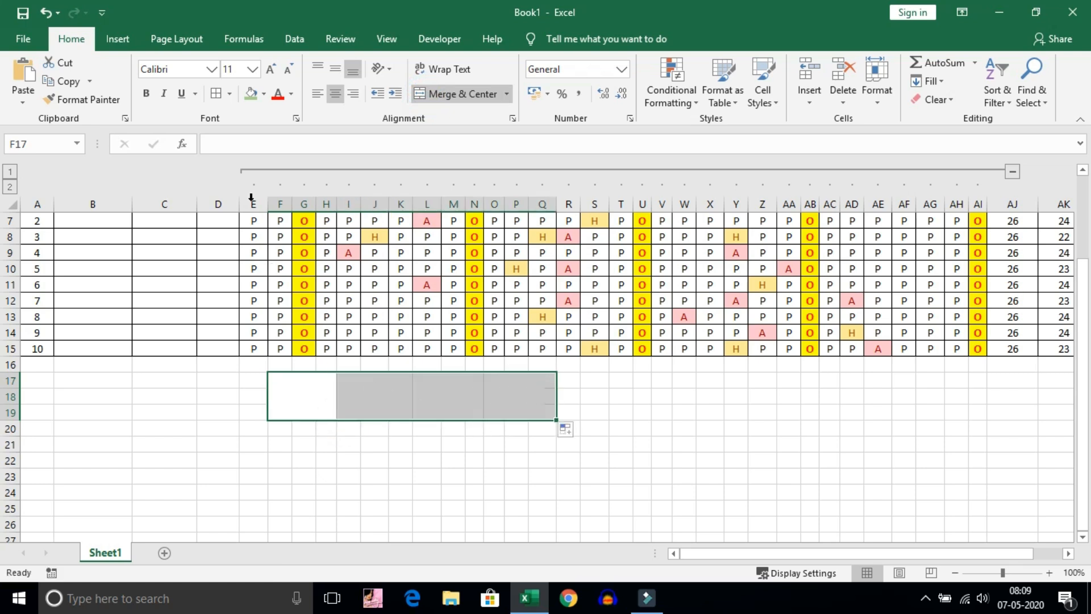
left_click(216, 94)
Fill the merged block at F17 with standard green and the one at I17 with standard red
left_click(302, 404)
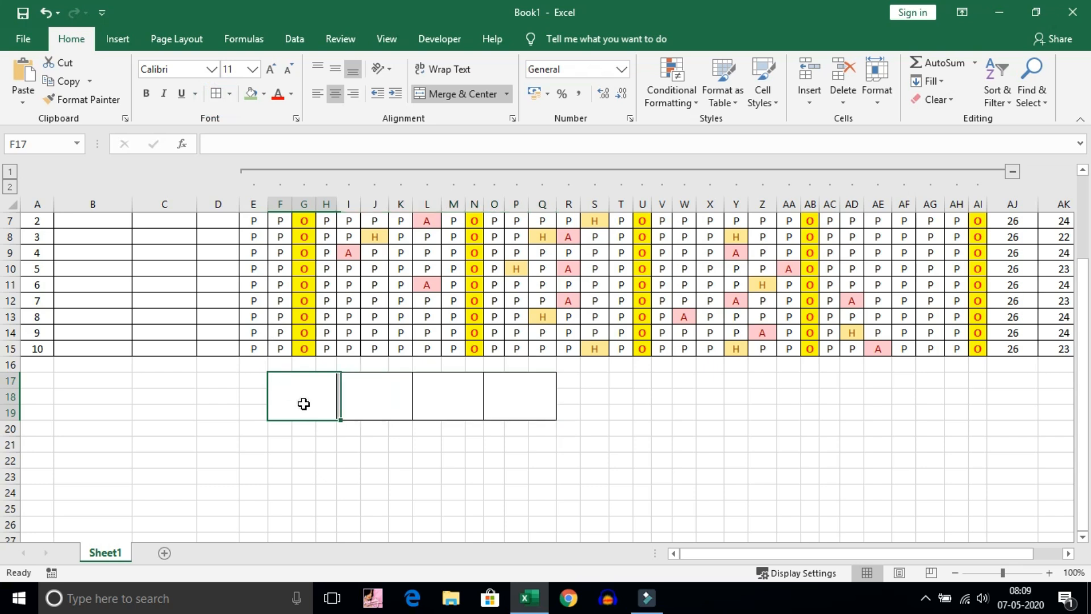
left_click(263, 94)
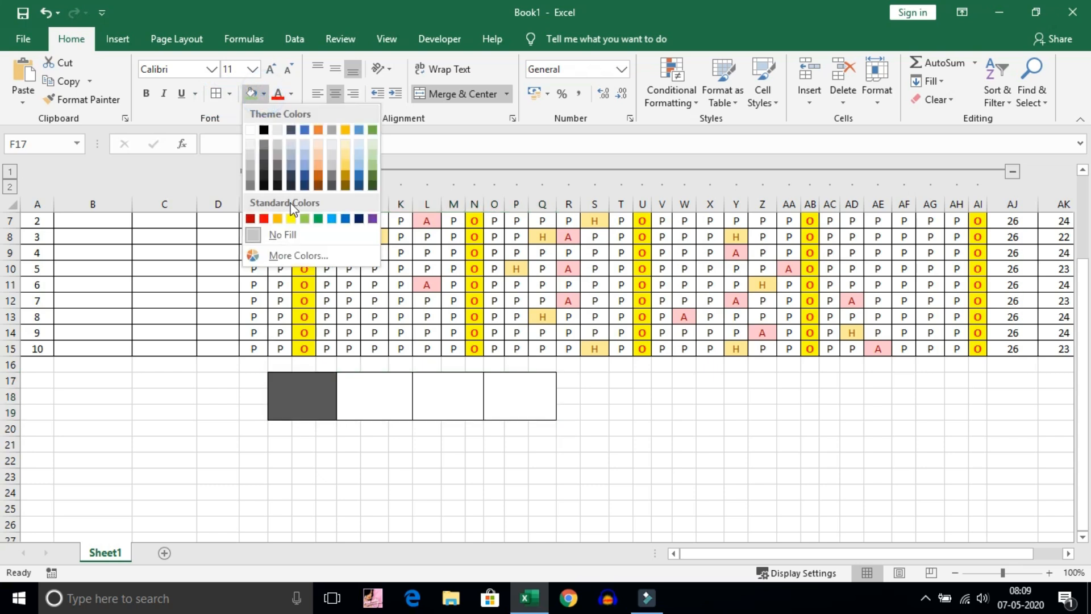
left_click(321, 221)
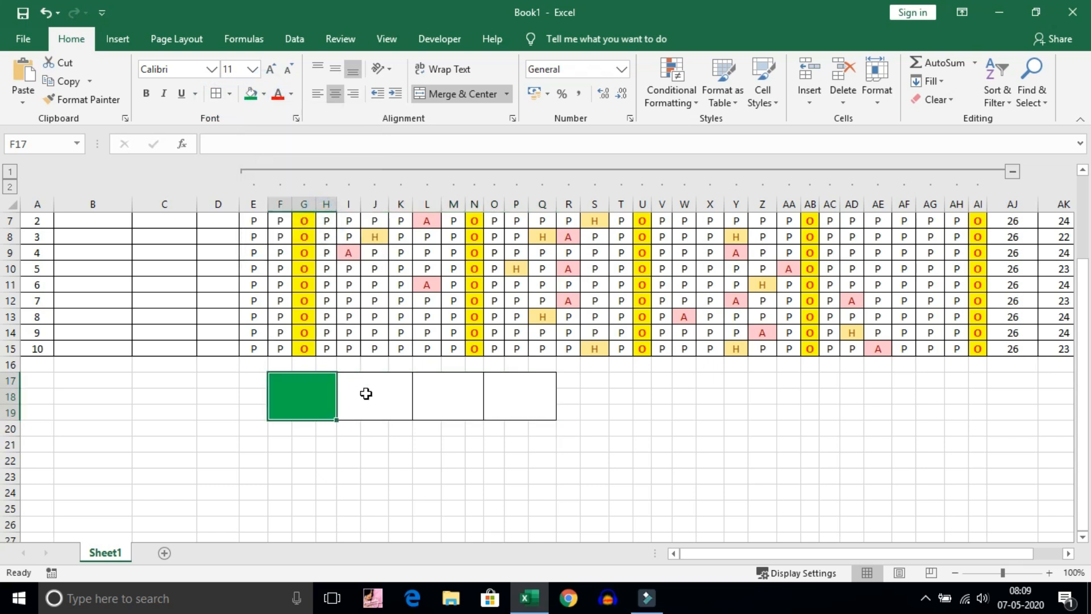
left_click(363, 392)
left_click(264, 94)
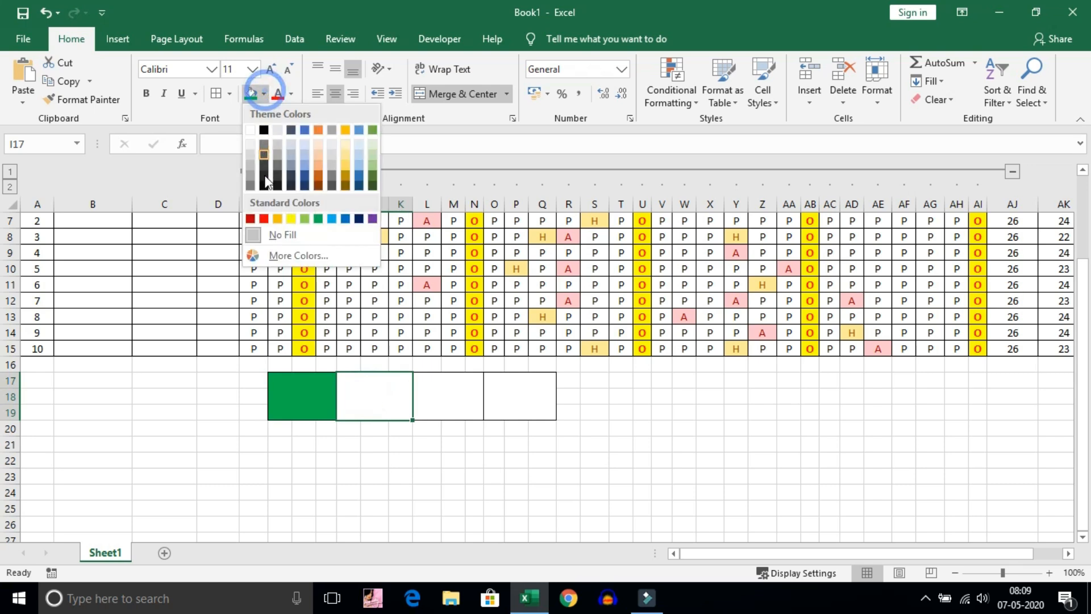
left_click(264, 219)
Fill the merged block at L17 with standard orange and the one at O17 with standard dark blue
left_click(438, 390)
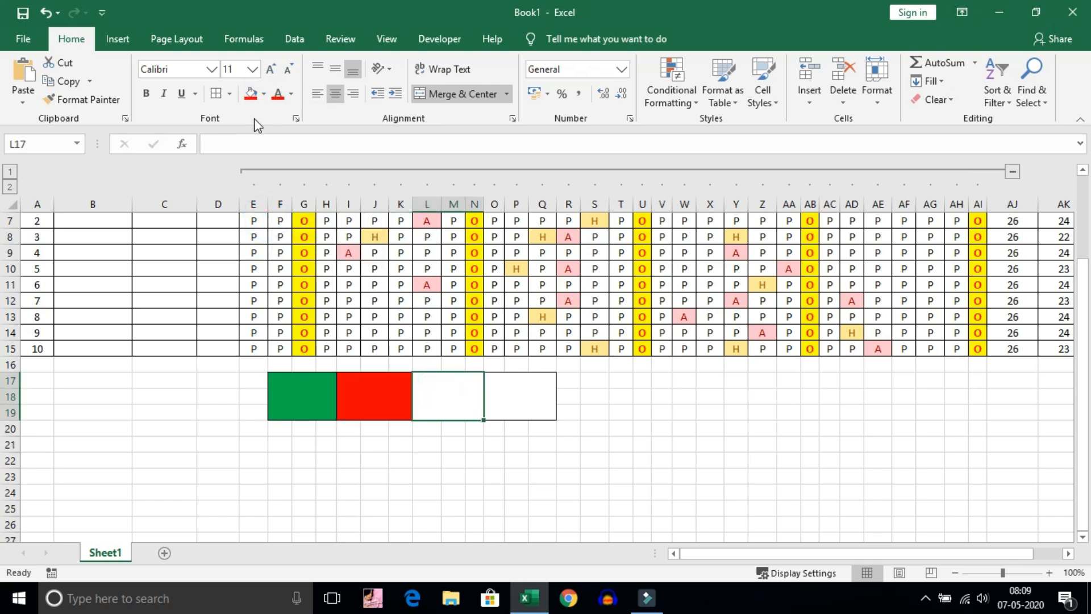
left_click(264, 95)
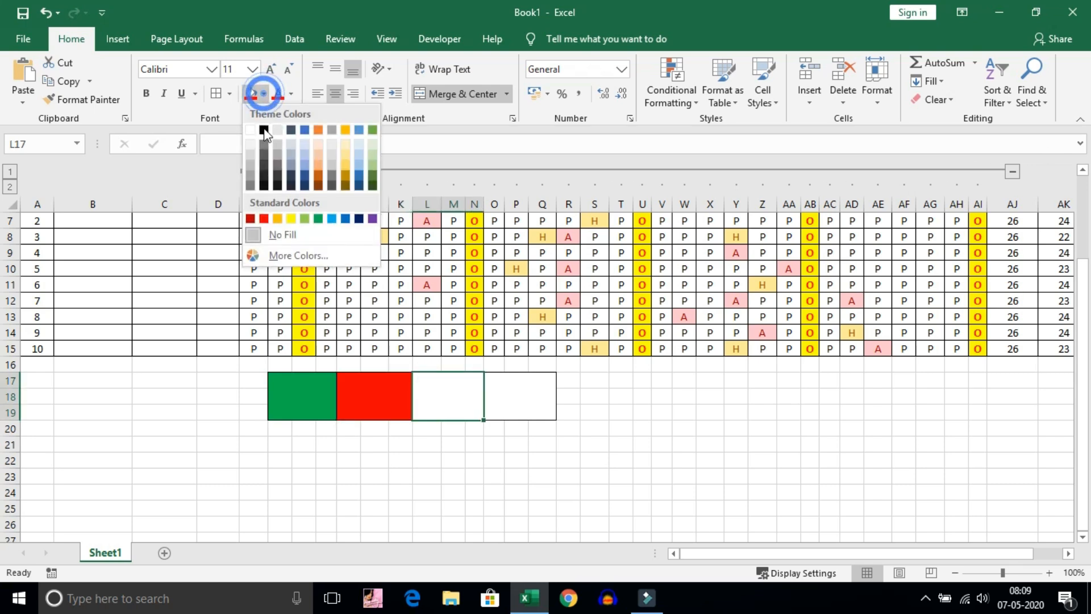
left_click(278, 219)
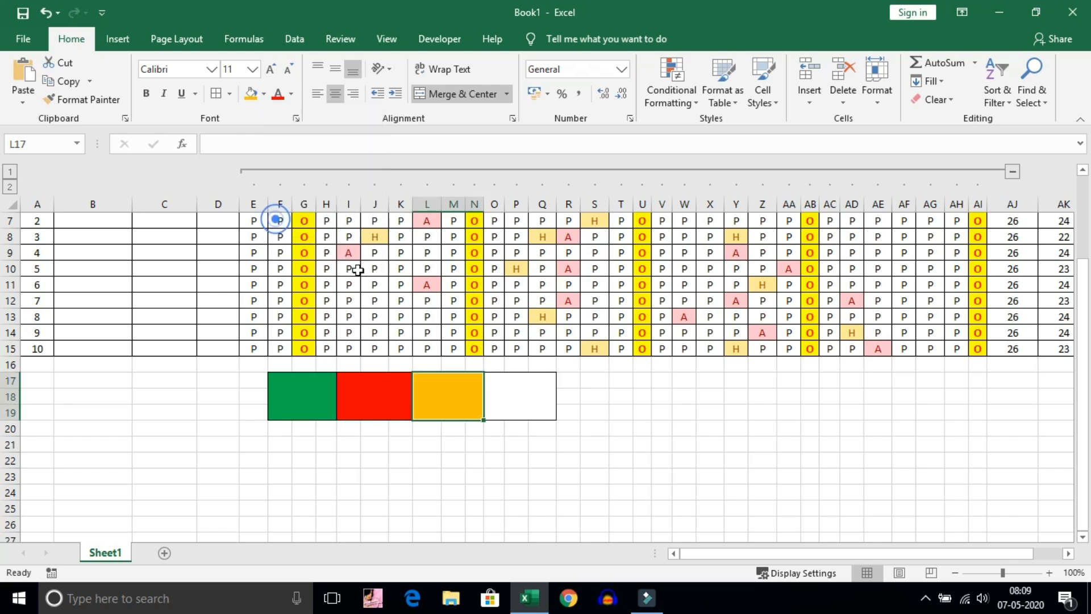
left_click(515, 387)
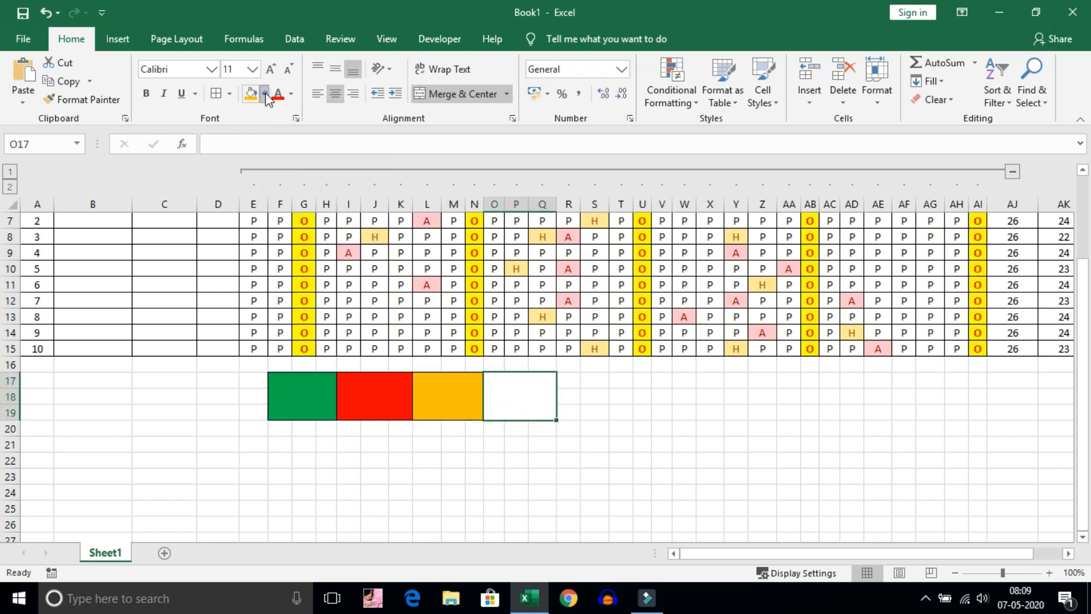
left_click(265, 93)
left_click(358, 219)
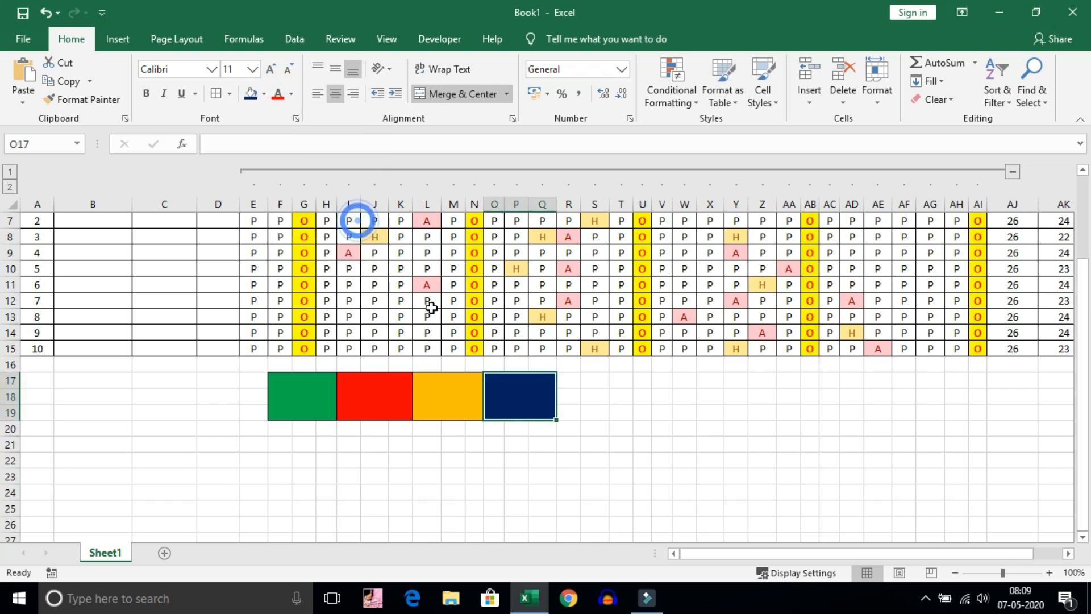
Label the green block PRESENT in F20 and the red block ABSENT in I20
left_click(305, 385)
left_click(280, 428)
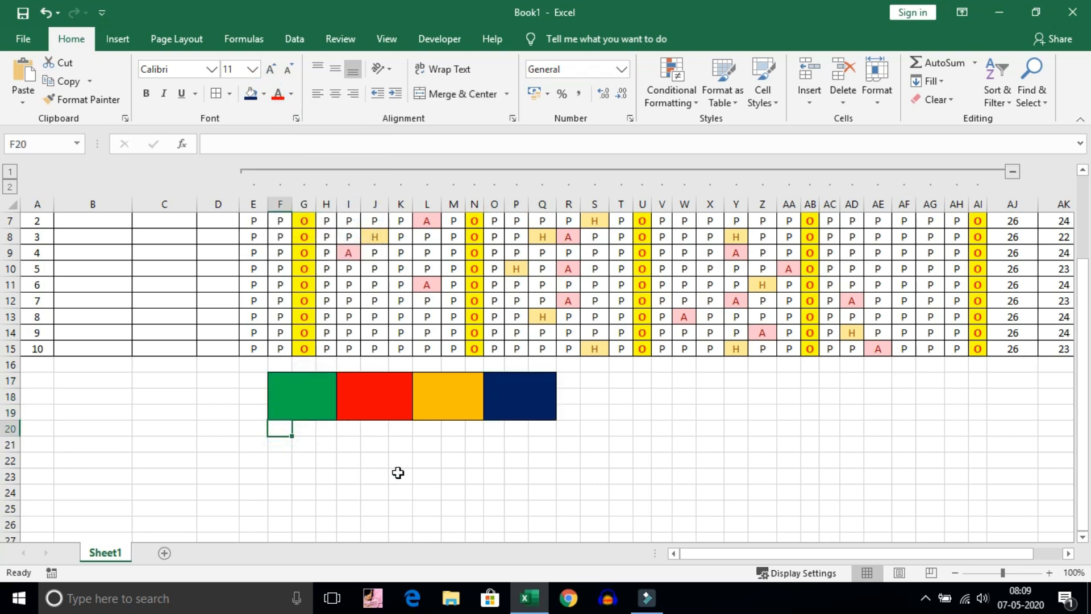
type("PRESE")
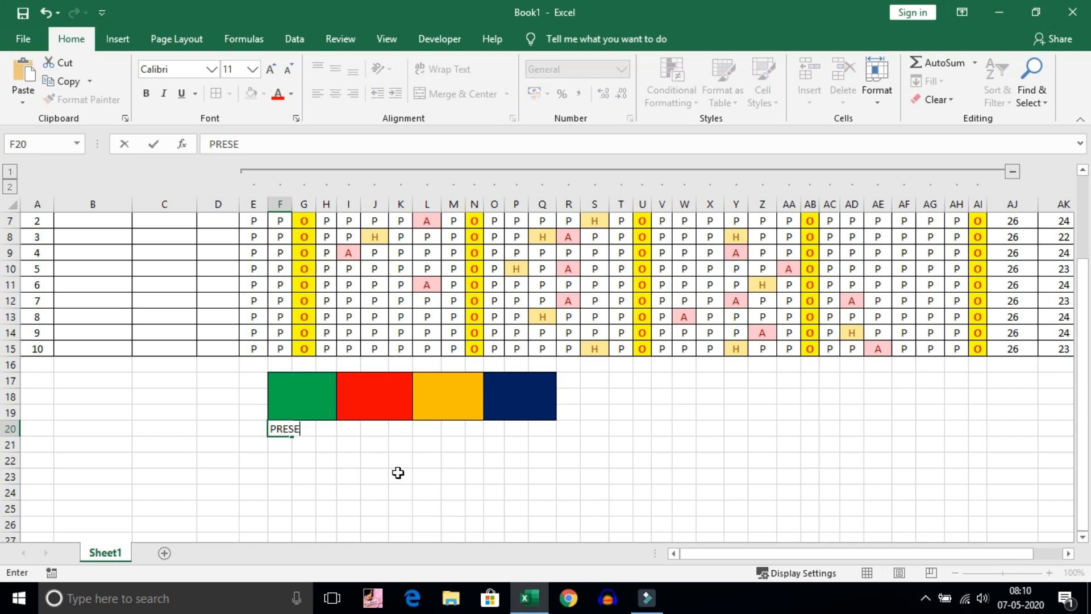
key("Right")
key("Right")
key("Right")
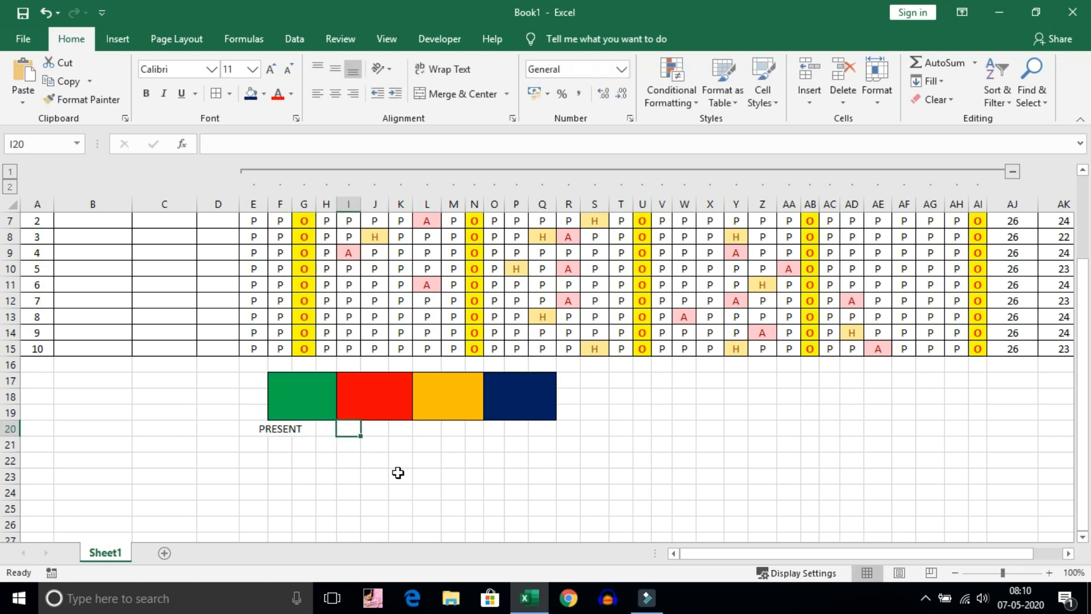
type("AB")
key("Right")
key("Right")
key("Right")
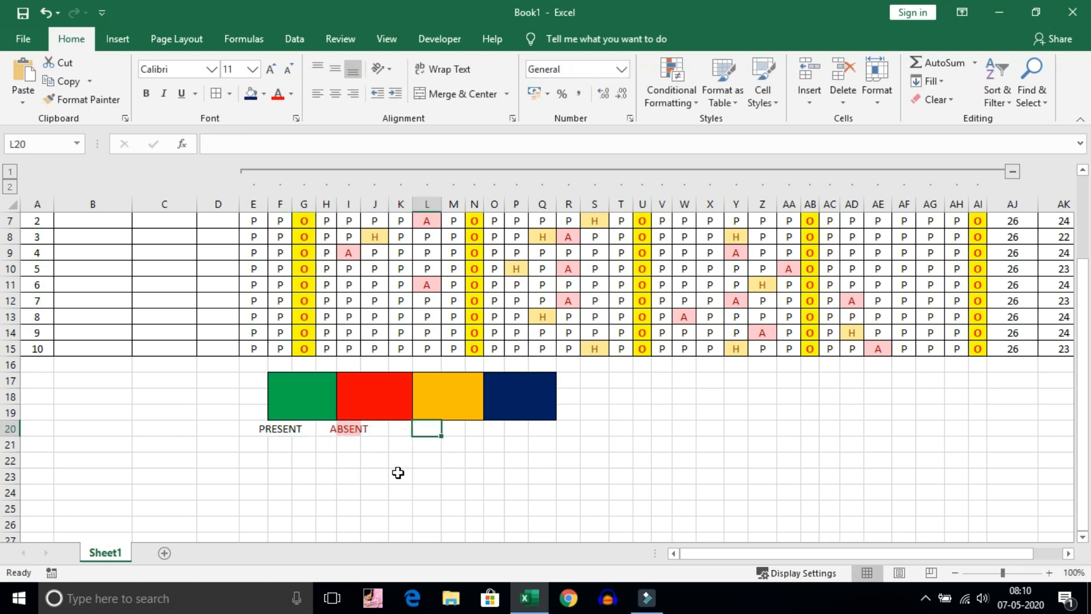
Label the orange block OFF in L20 and the dark blue block HALF DAYS in O20
type("OFF")
key("Right")
key("Right")
key("Right")
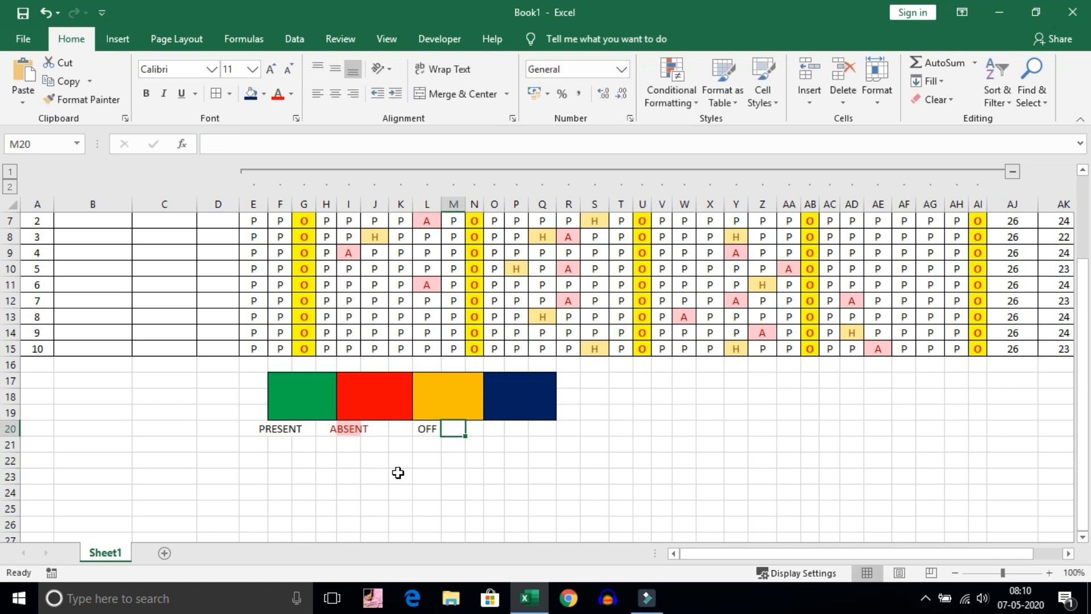
type("HALF DAYS")
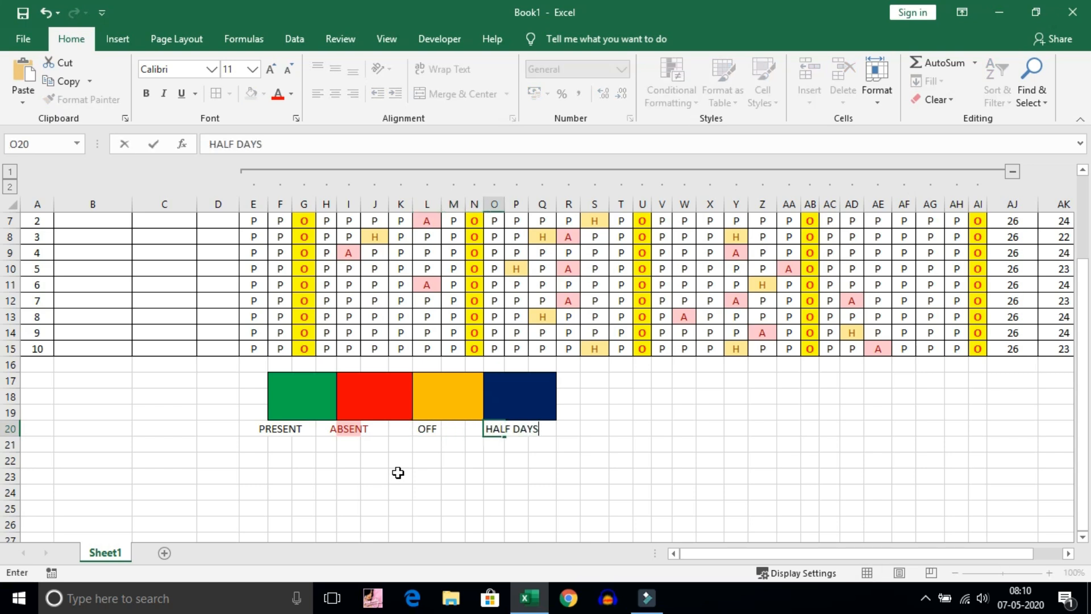
key("Return")
Merge and center F20:H20 under the green block, and copy that format to the other three labels across I20:Q20
left_click_drag(266, 429, 317, 428)
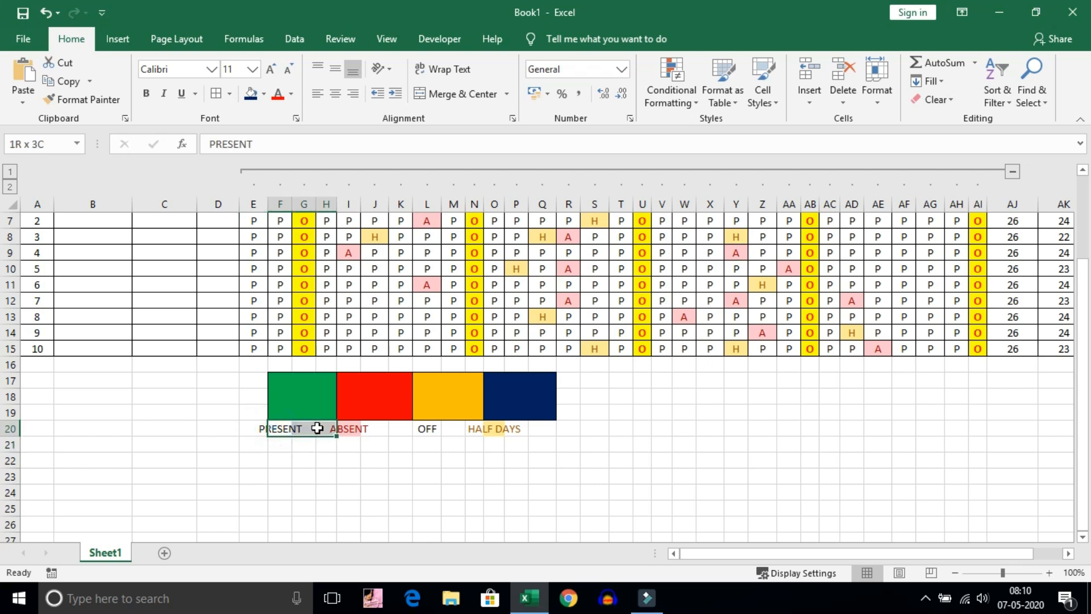
left_click(420, 94)
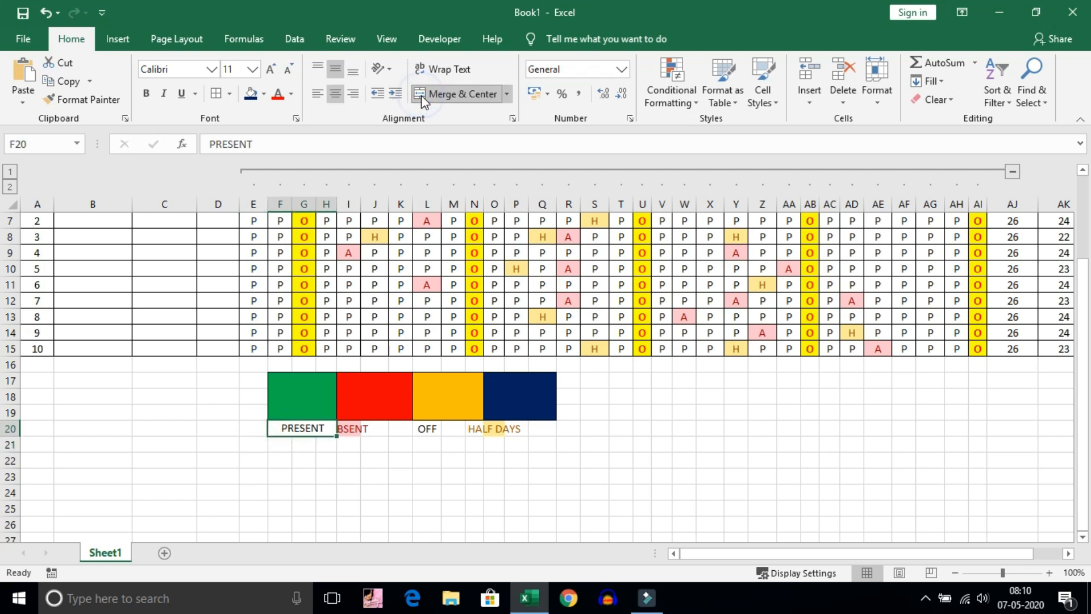
left_click(88, 100)
left_click_drag(354, 430, 542, 431)
left_click(452, 458)
Clear the conditional formatting rules from the label cells F20:Q20
left_click_drag(313, 430, 519, 428)
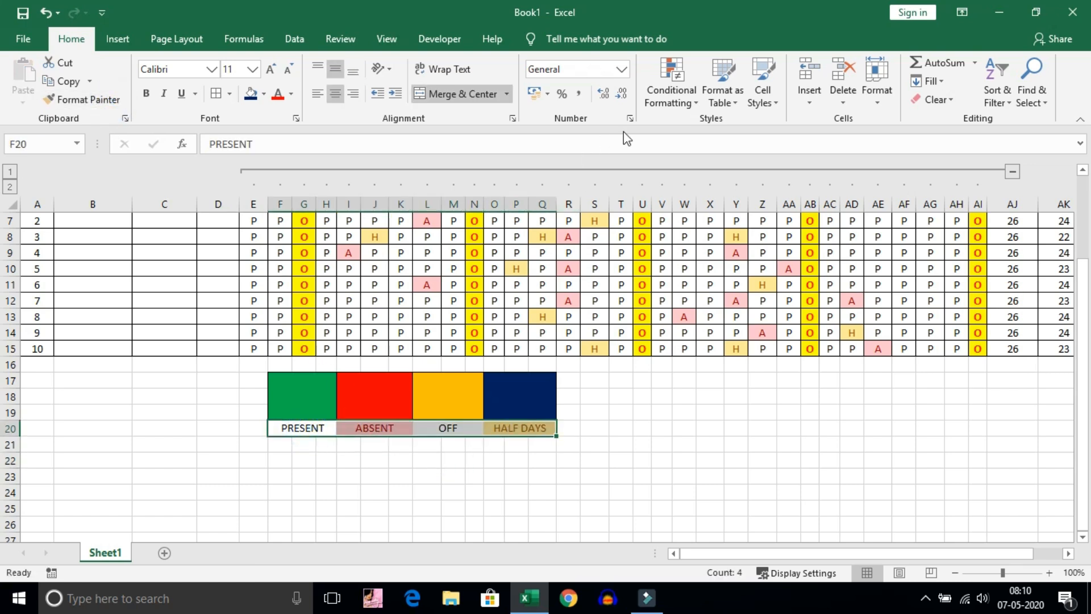
left_click(663, 108)
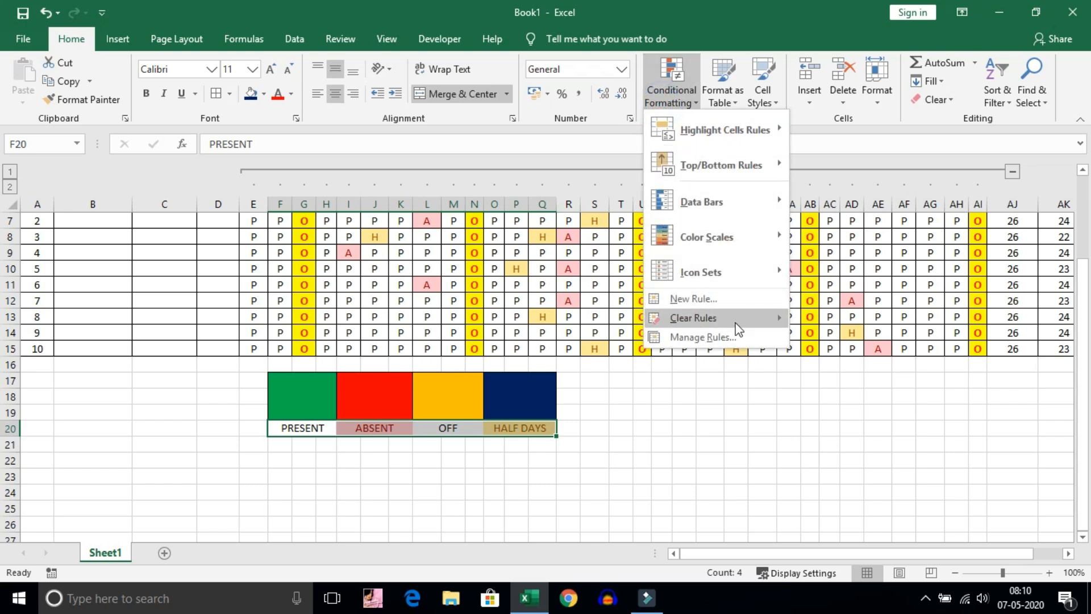
mouse_move(733, 324)
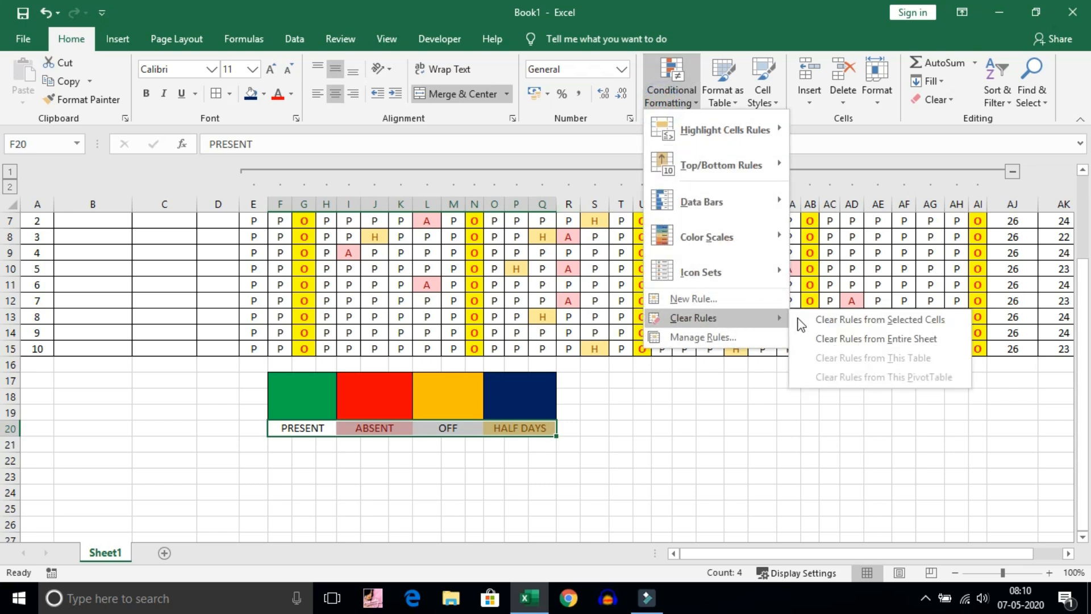
left_click(831, 323)
left_click(625, 441)
Set the font size of the four colored blocks in F17:Q19 to 20
left_click(311, 432)
left_click(310, 398)
left_click_drag(310, 397, 526, 382)
left_click(254, 73)
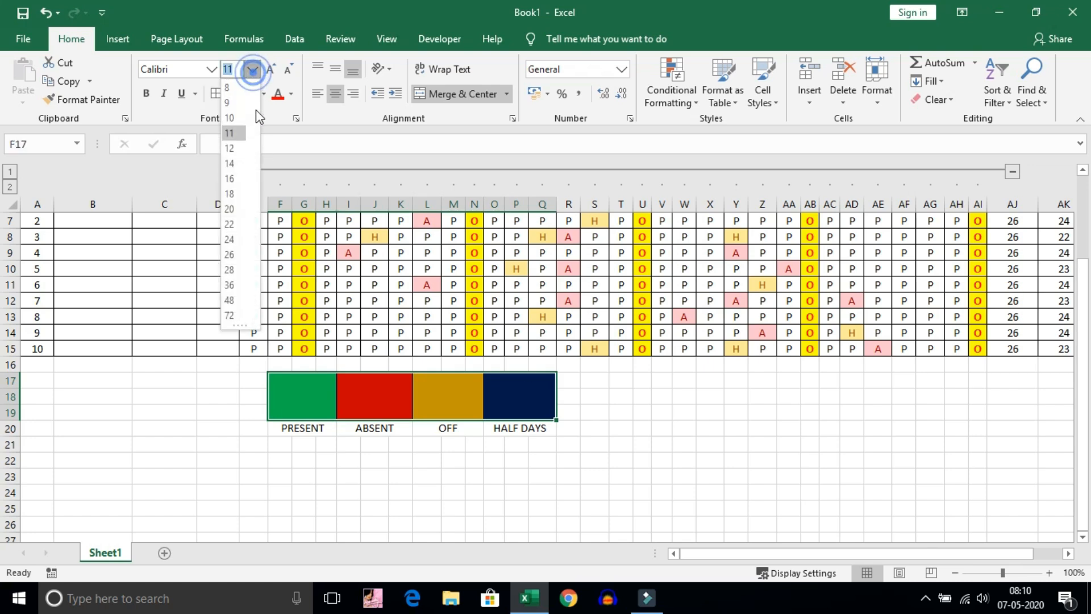
left_click(237, 206)
Total the Present column in the green block at F17 with =SUM(AK6:AK15)
left_click(292, 390)
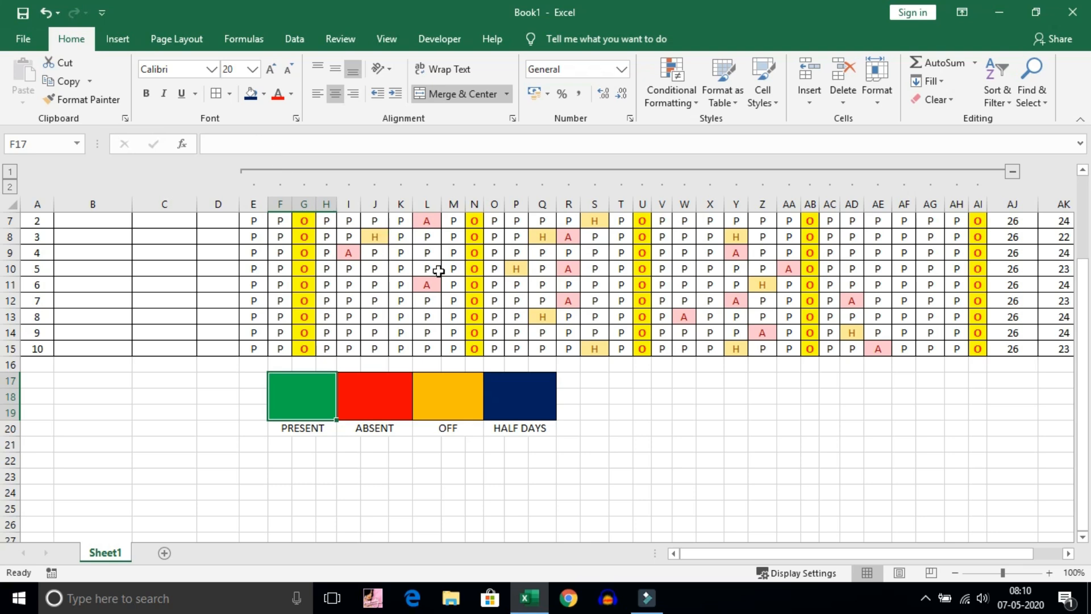
scroll(438, 270, "up", 2)
scroll(487, 298, "down", 1)
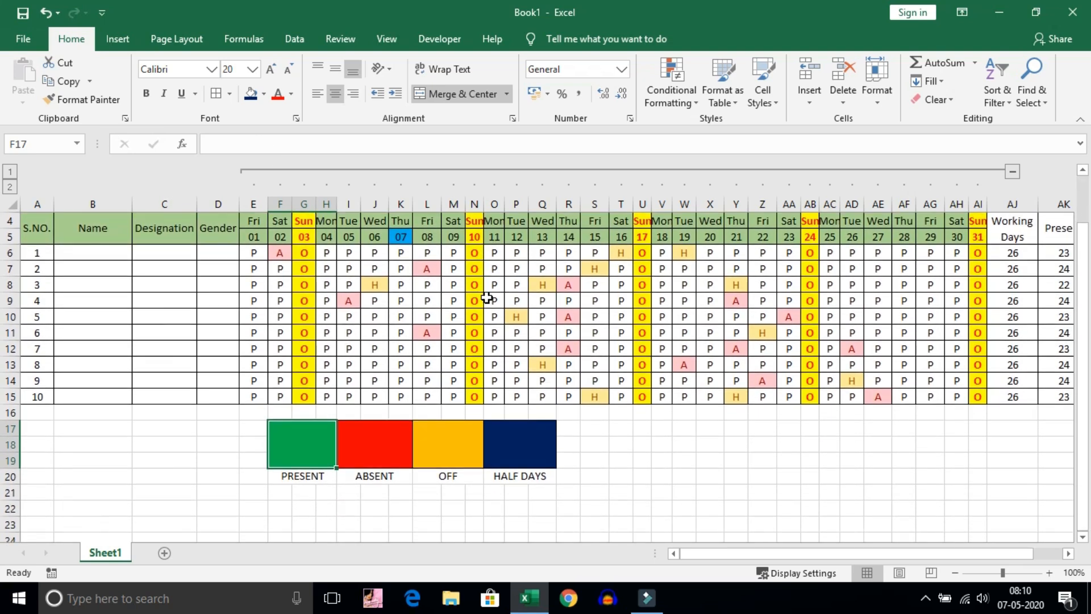
type("=SUM(")
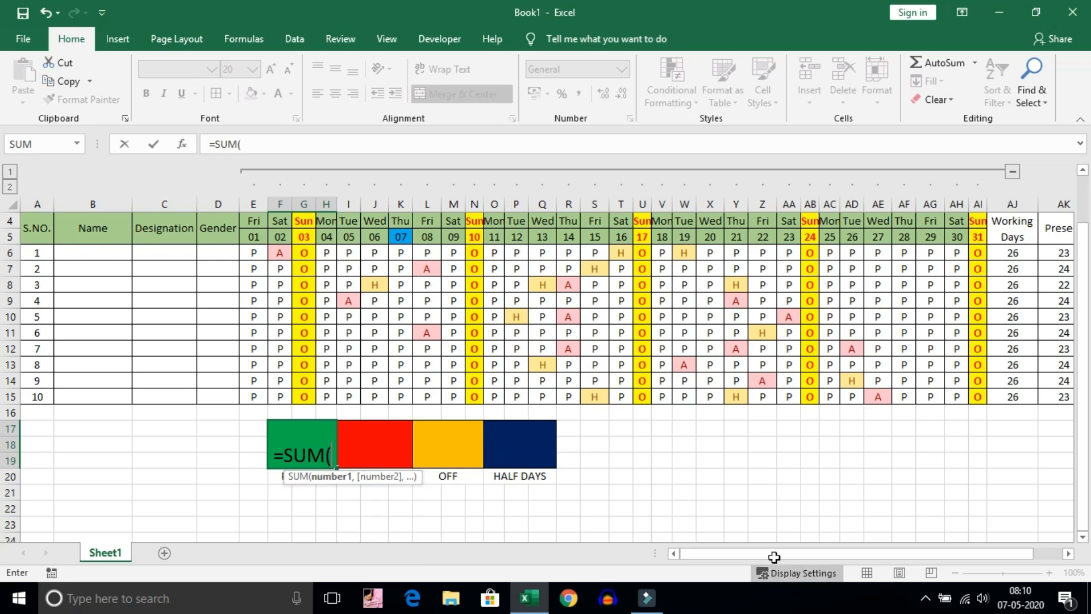
left_click_drag(767, 554, 849, 549)
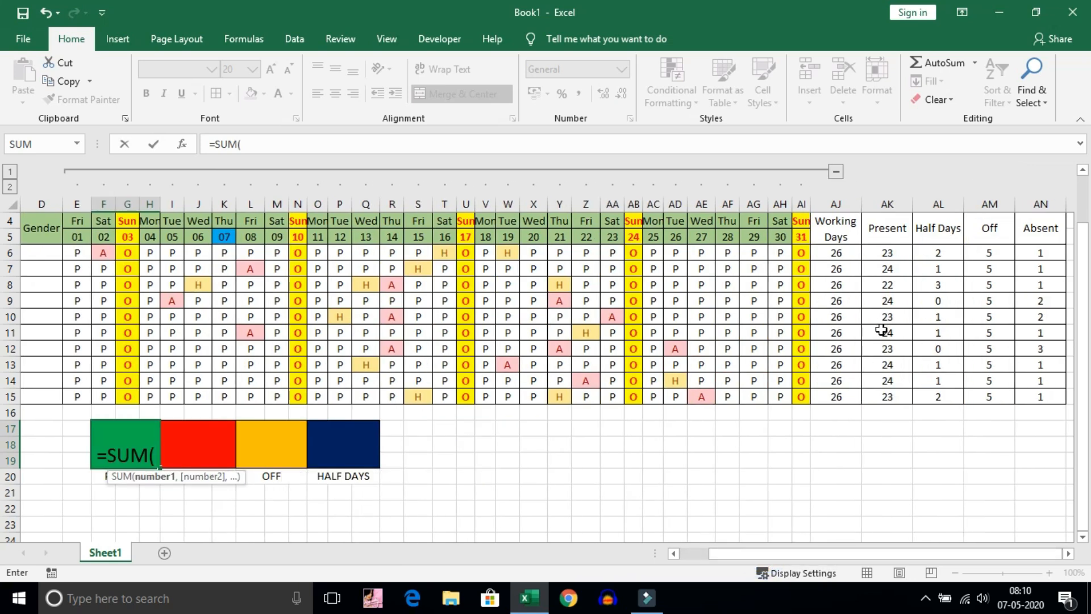
left_click_drag(898, 249, 894, 398)
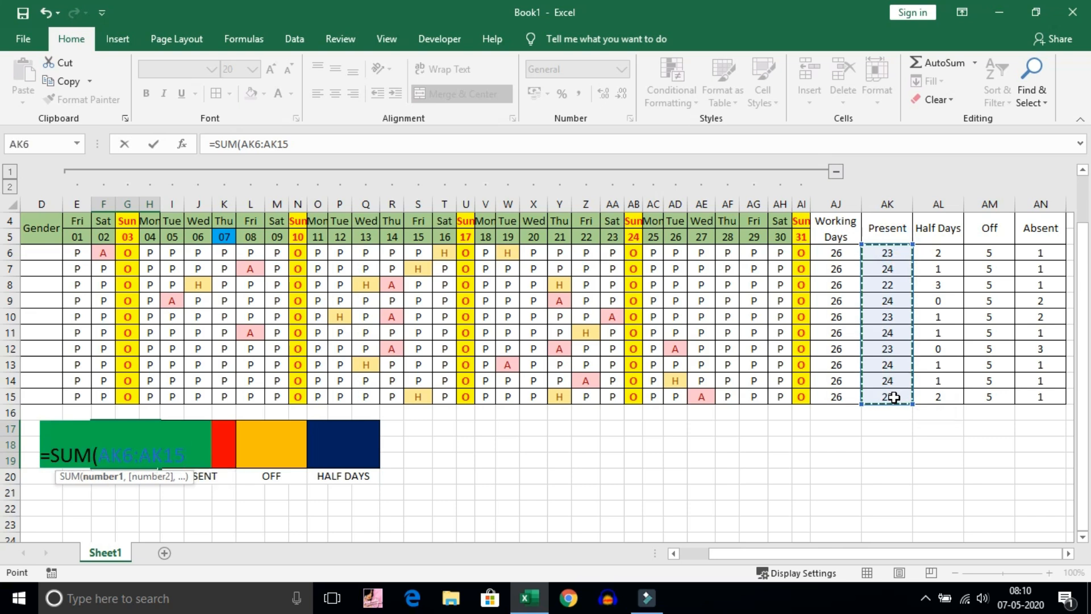
key("Return")
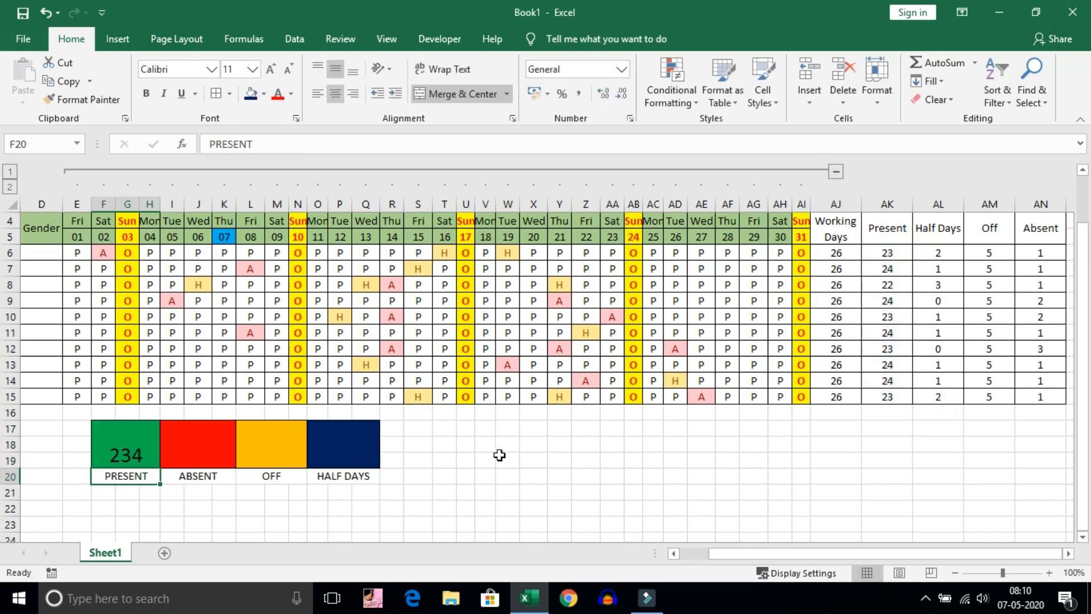
Vertically center the contents of the four colored blocks in F17:Q19 and check the green block's formula
left_click_drag(103, 449, 370, 438)
left_click(332, 71)
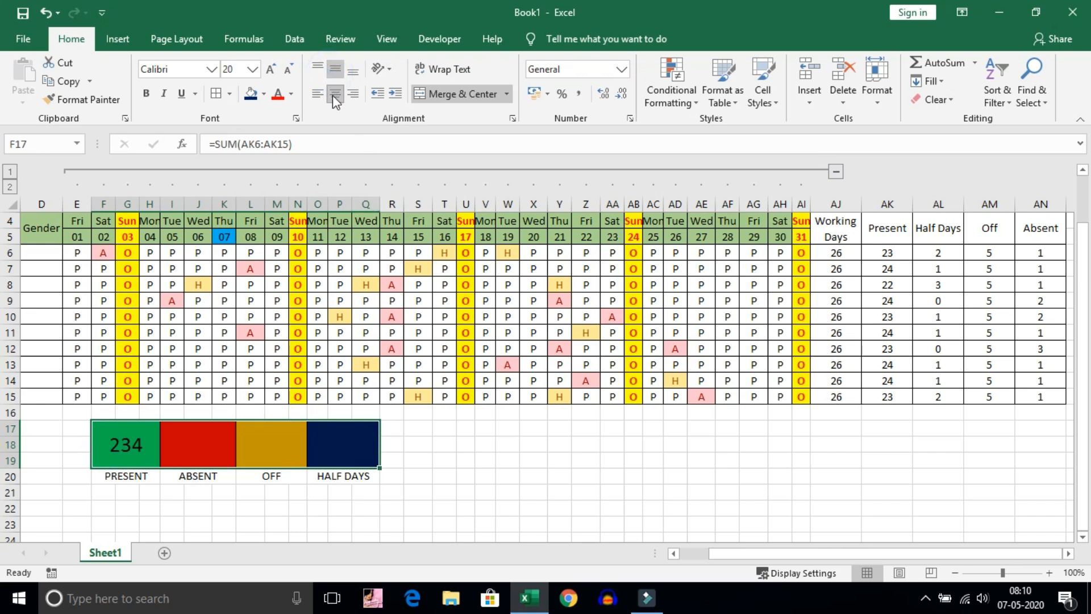
left_click(136, 435)
left_click(217, 139)
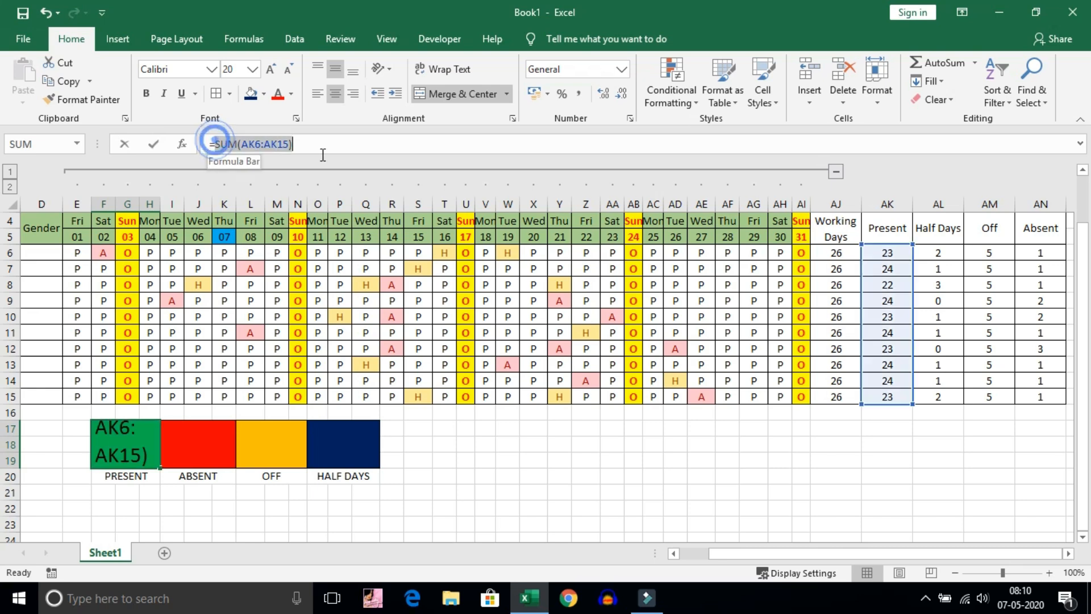
key("Return")
Total the Absent column in the red block at I17 with a SUM of AN6:AN15
left_click(200, 438)
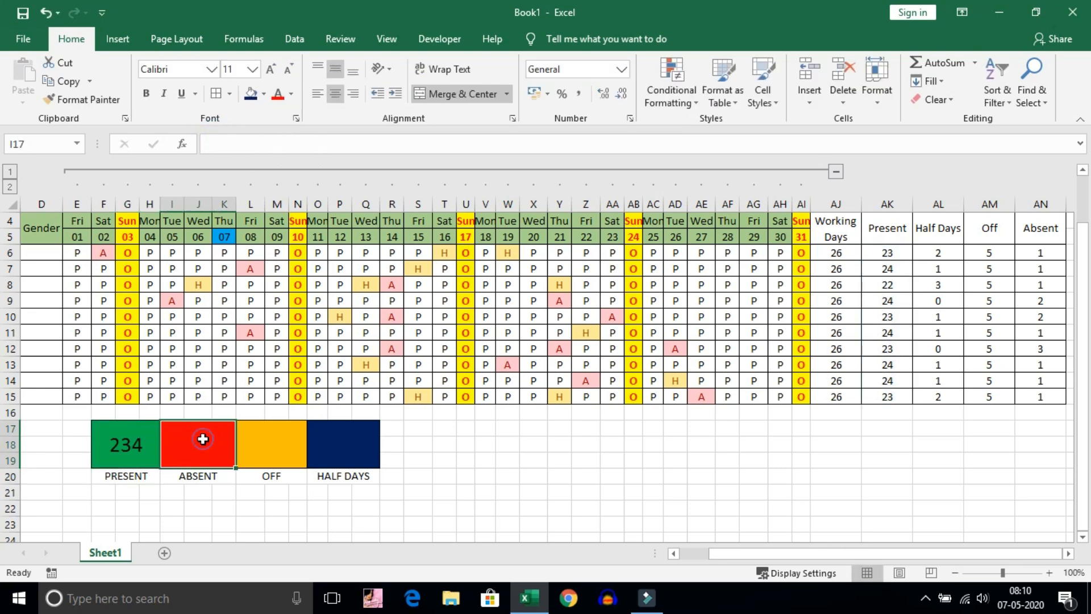
type("=SUM(")
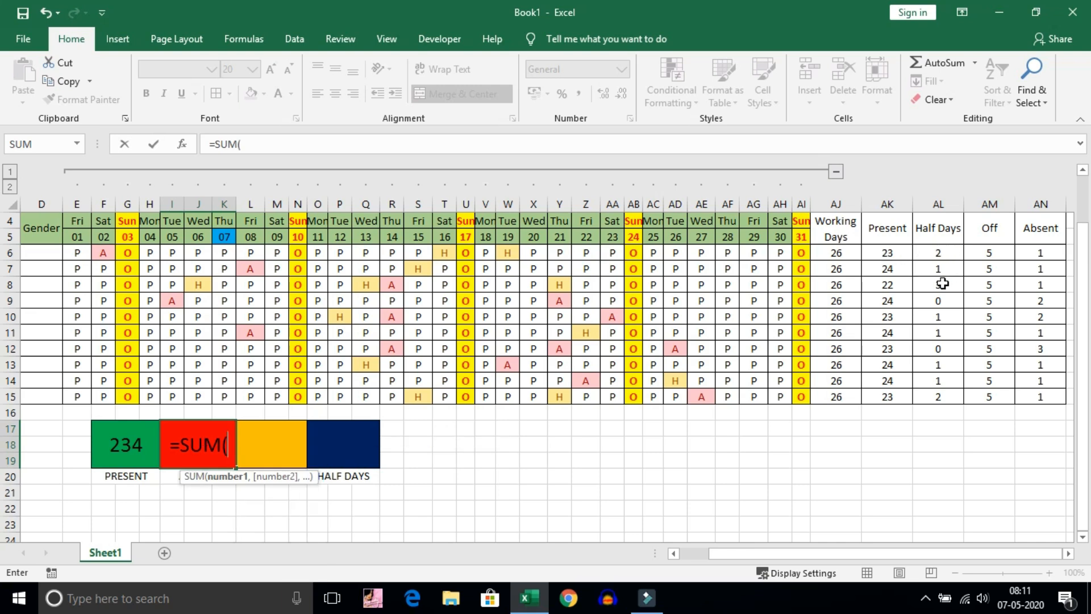
left_click_drag(1027, 250, 1030, 398)
key("Return")
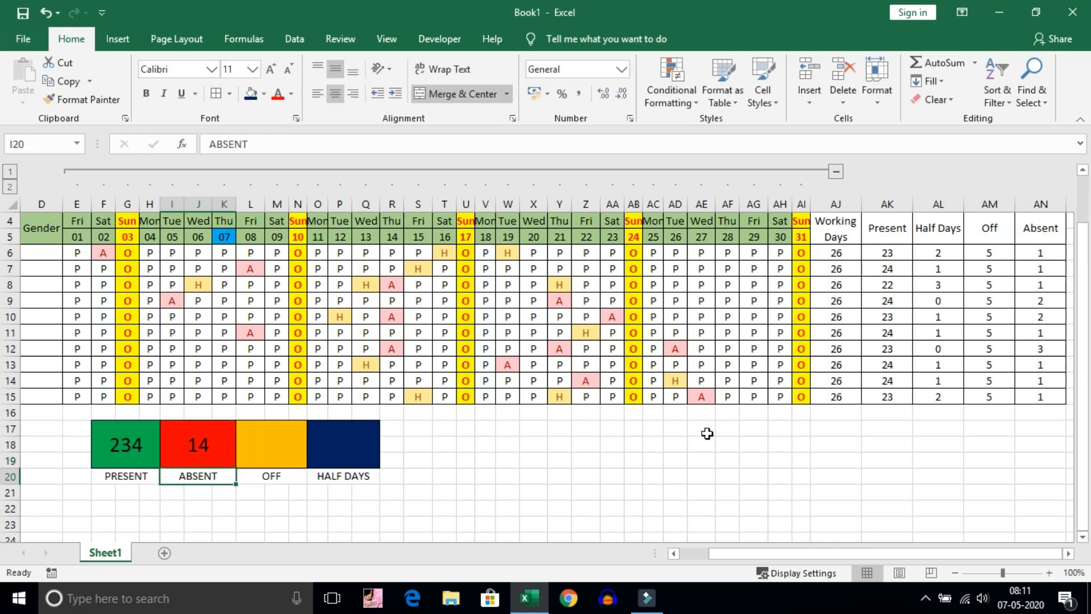
Total the Off column in the orange block at L17 with a SUM of AM6:AM15
left_click(284, 450)
type("=SUM(")
left_click_drag(972, 252, 979, 398)
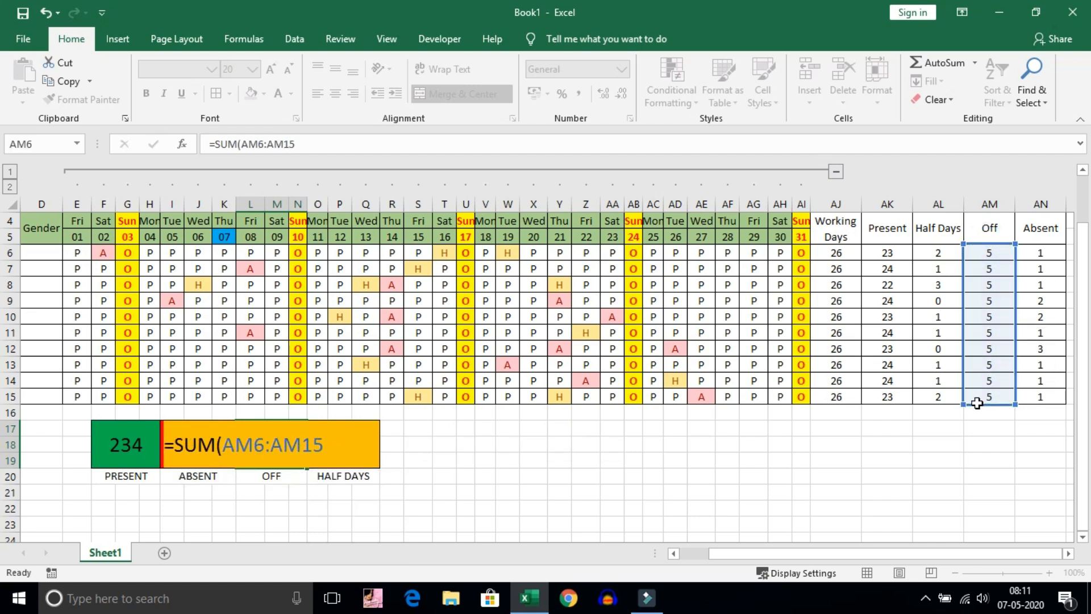
key("Return")
Total the Half Days column in the dark blue block at O17 with =SUM(AL6:AL15)
left_click(358, 451)
type("=")
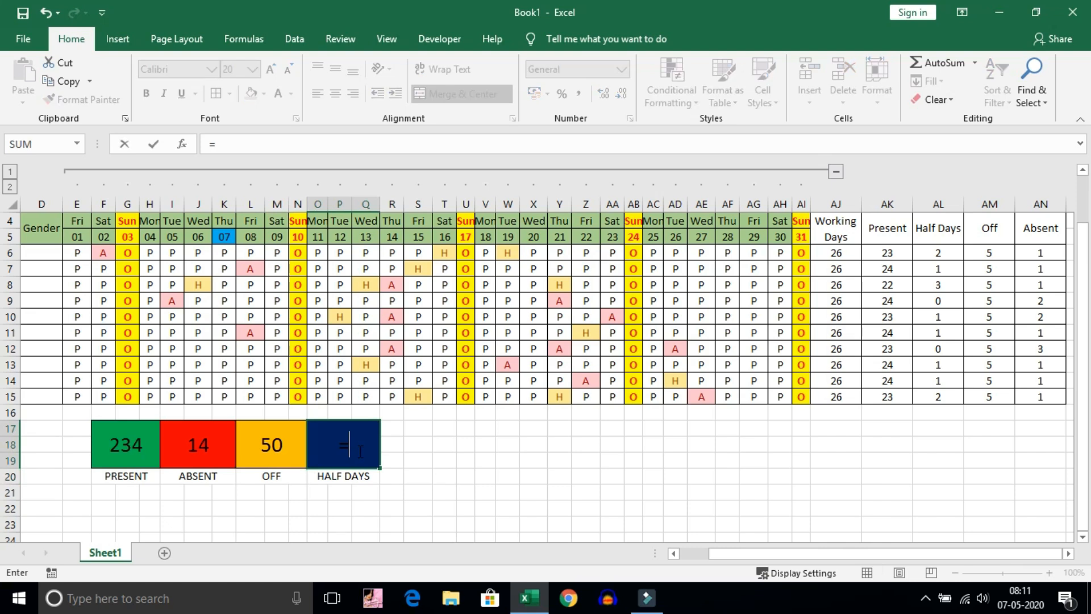
type("SUM(")
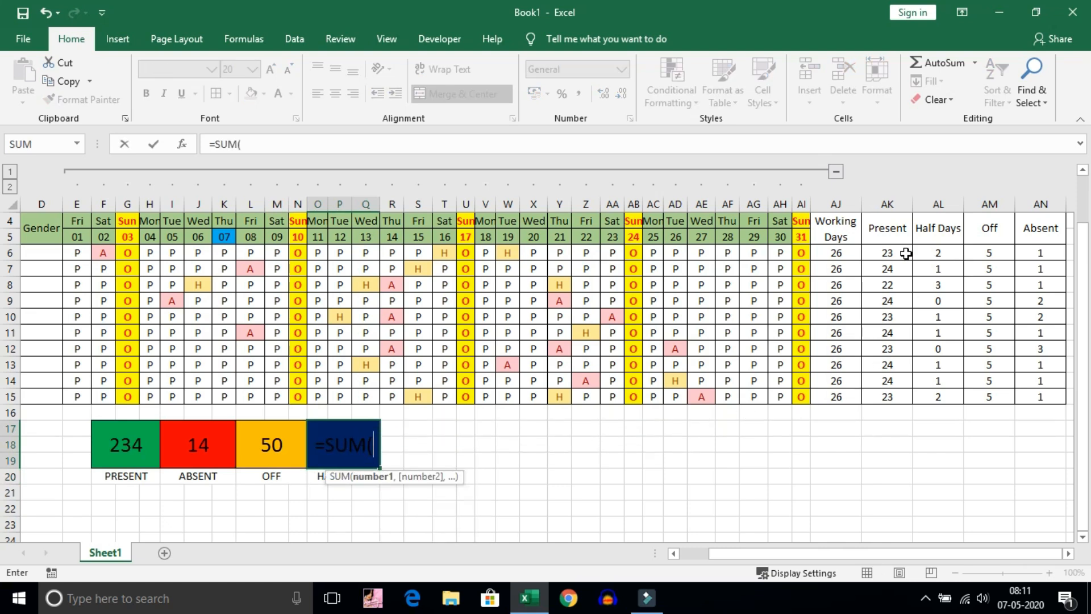
left_click_drag(939, 253, 943, 396)
key("Return")
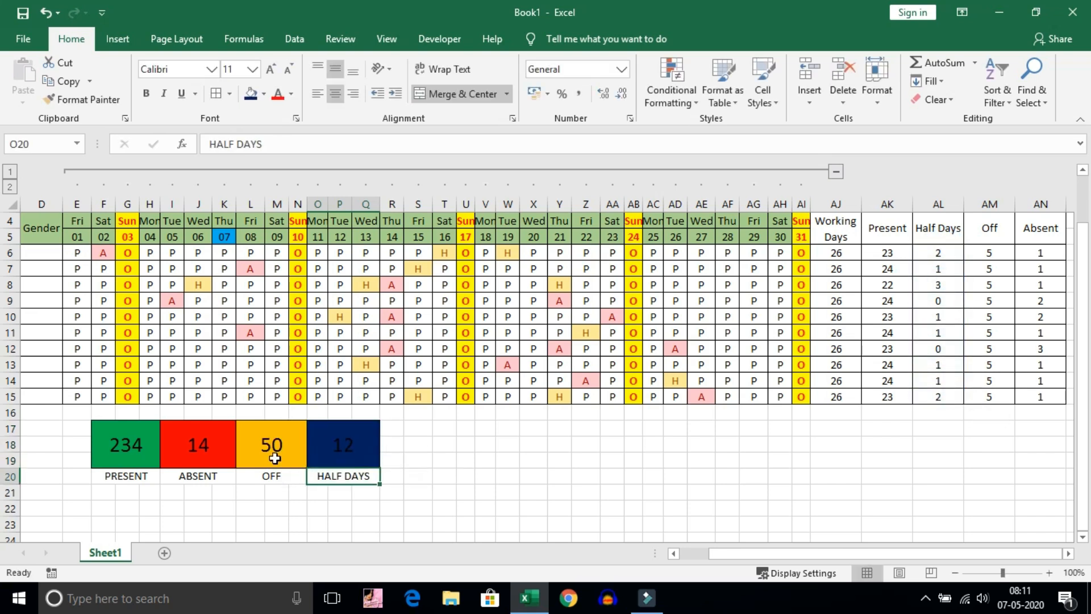
Extend the dark blue block into R17:T19 as a fifth block and fill the new one with standard light blue
left_click(361, 448)
left_click_drag(401, 428, 410, 459)
left_click(359, 439)
left_click_drag(379, 467, 414, 443)
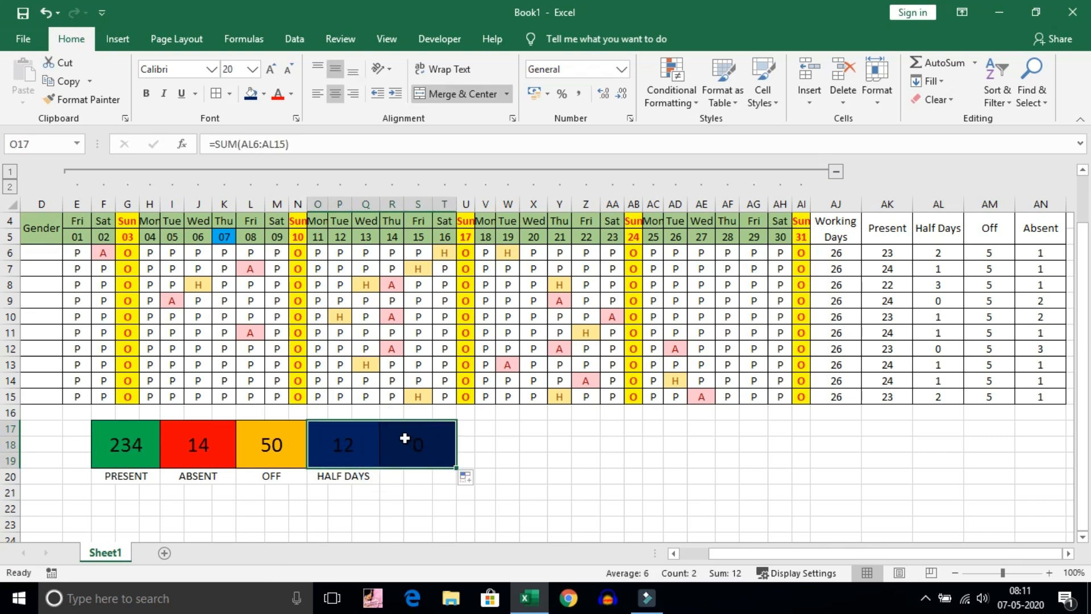
left_click(413, 444)
left_click(264, 97)
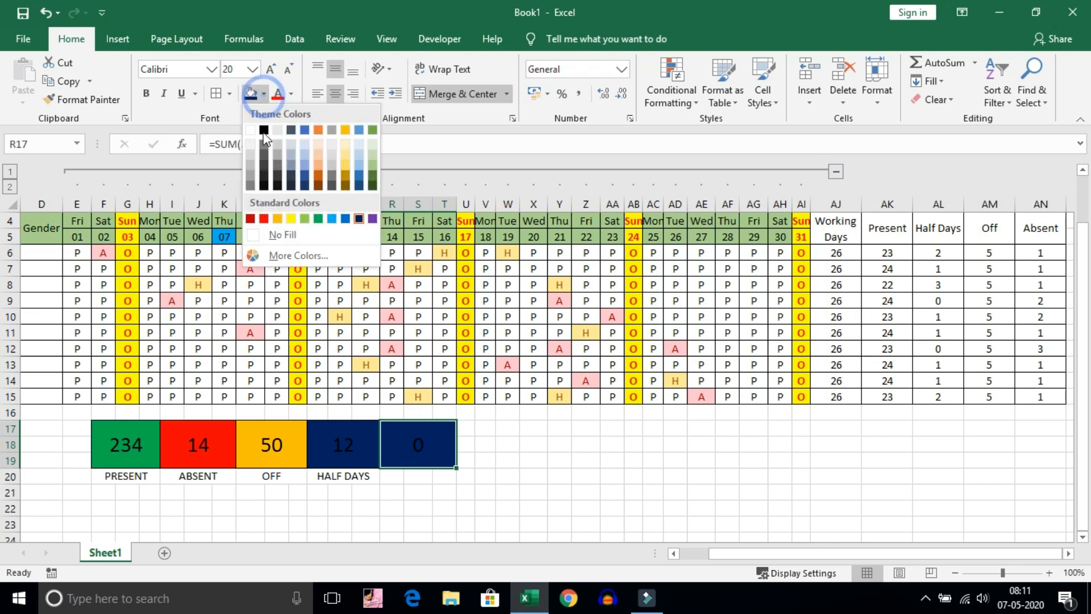
left_click(334, 221)
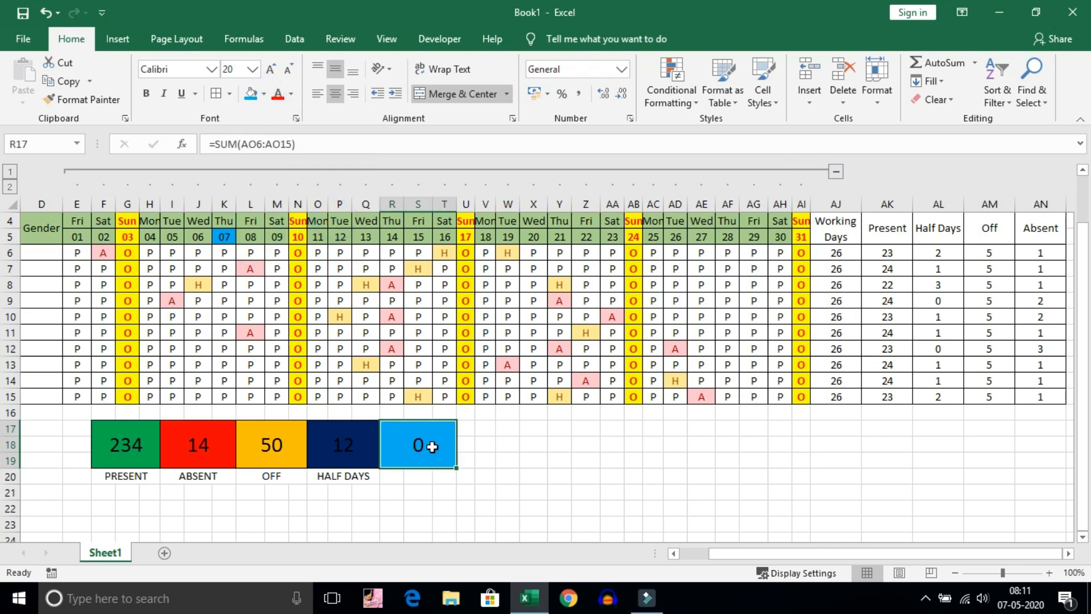
Total the Working Days column in the light blue block at R17 with =SUM(AJ6:AJ15) and check the formula
type("=SUM(")
left_click_drag(846, 257, 836, 397)
key("Return")
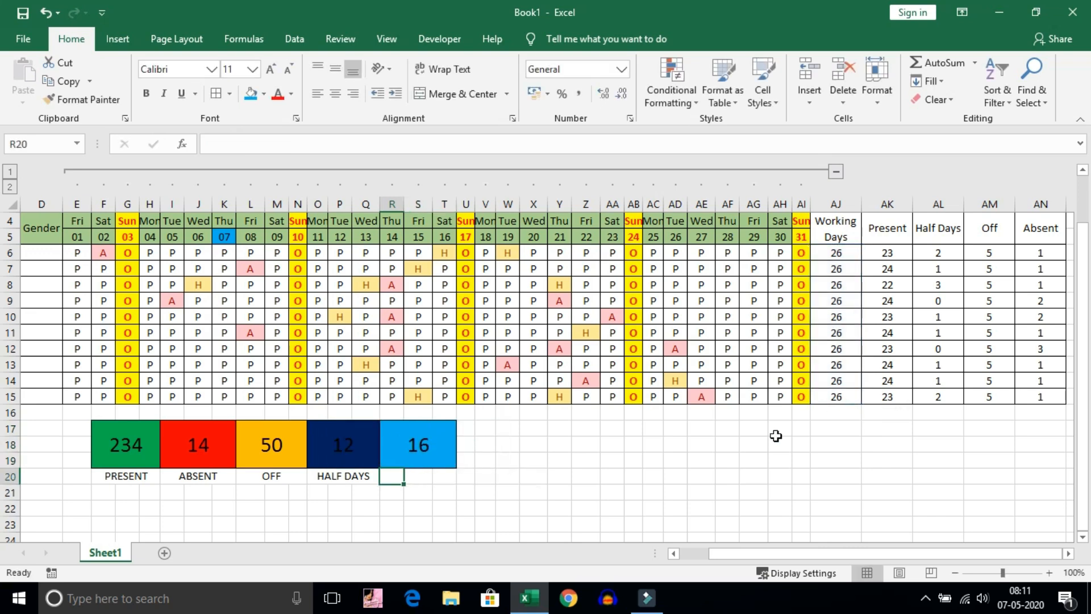
left_click(426, 447)
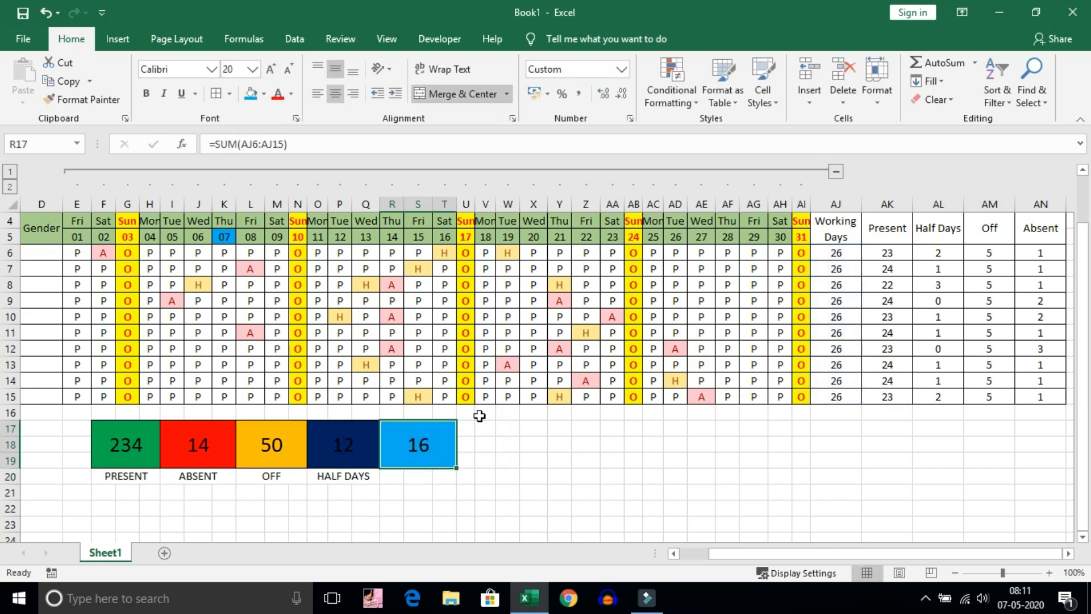
double_click(436, 439)
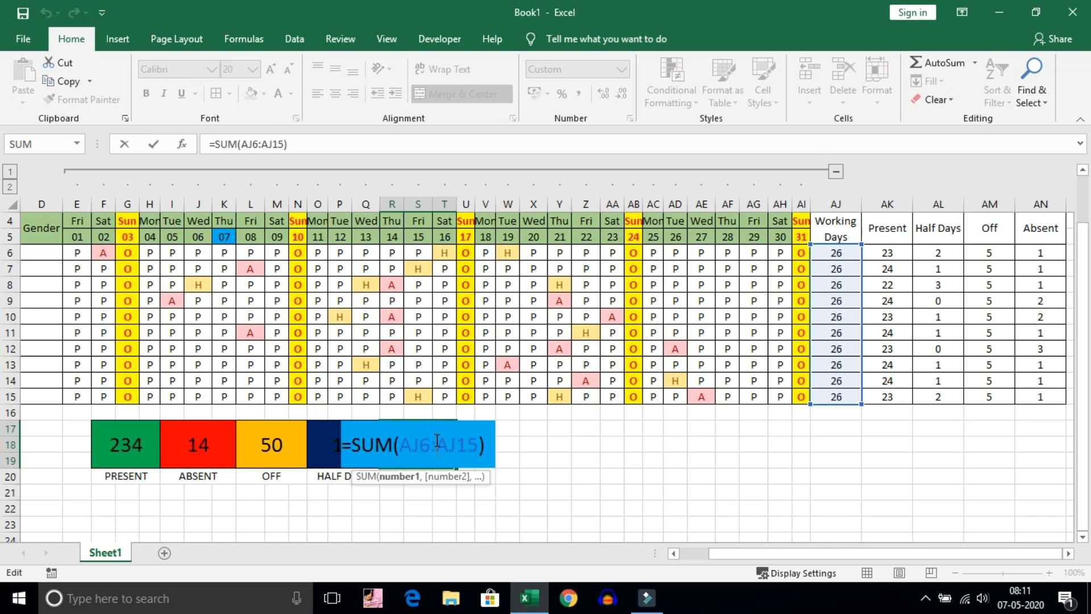
key("Return")
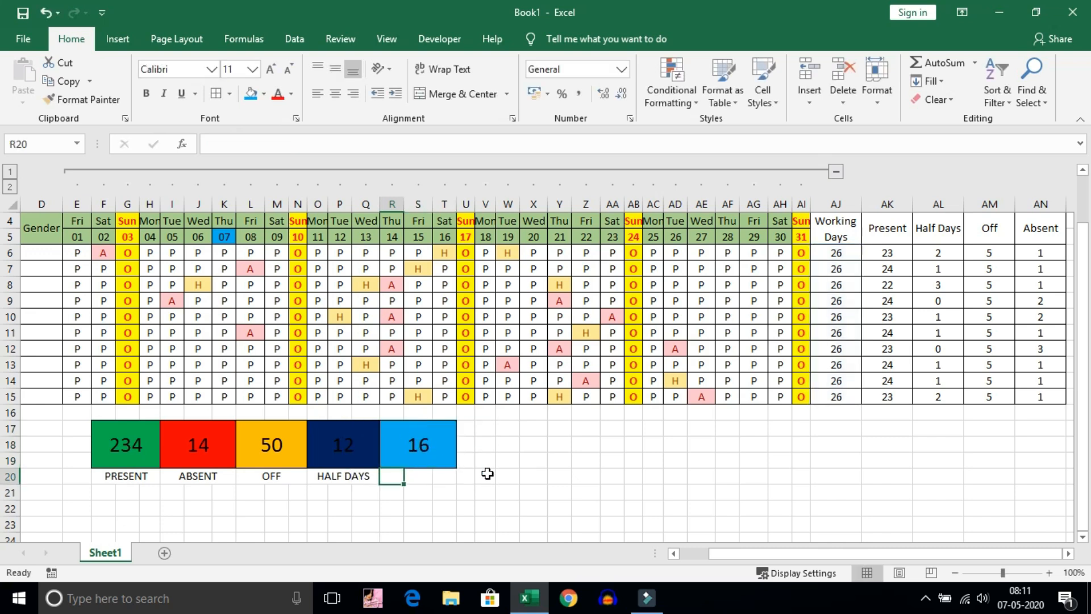
left_click(429, 444)
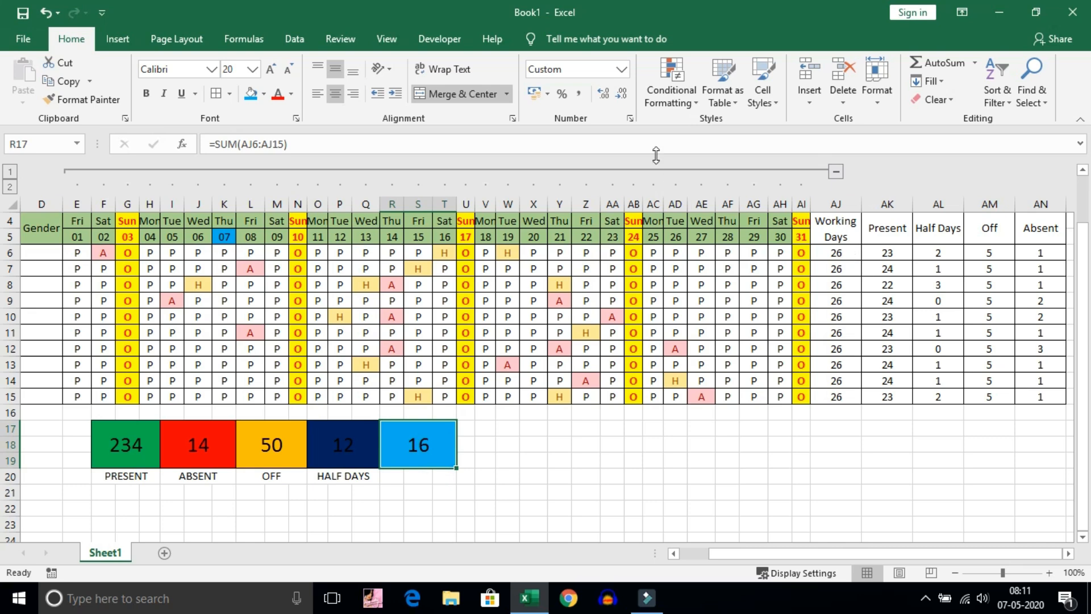
Set the number format of the light blue total block at R17 to General
left_click(622, 68)
left_click(607, 92)
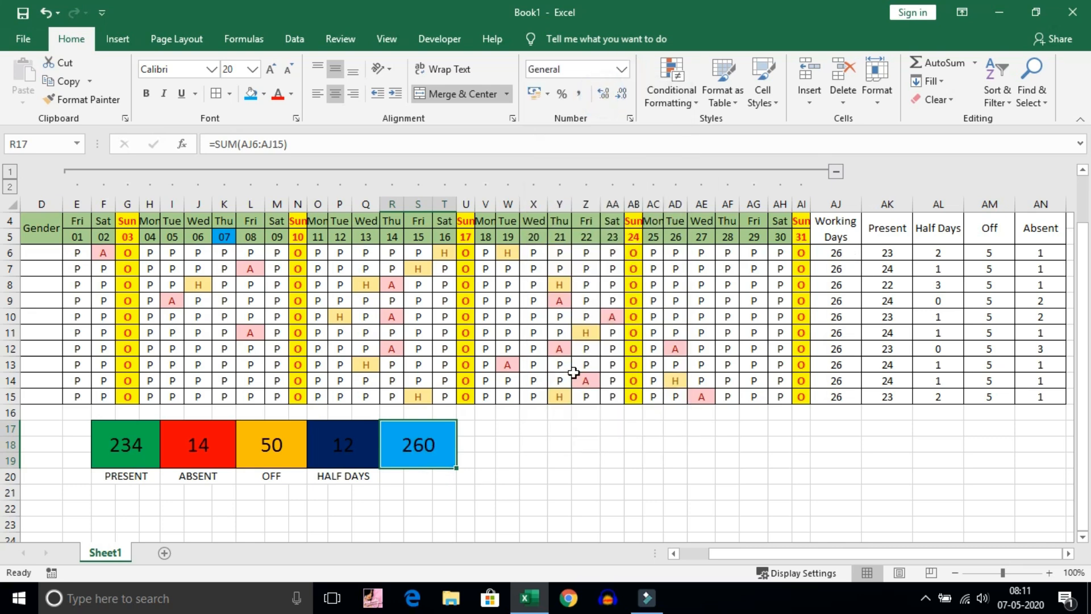
left_click(533, 458)
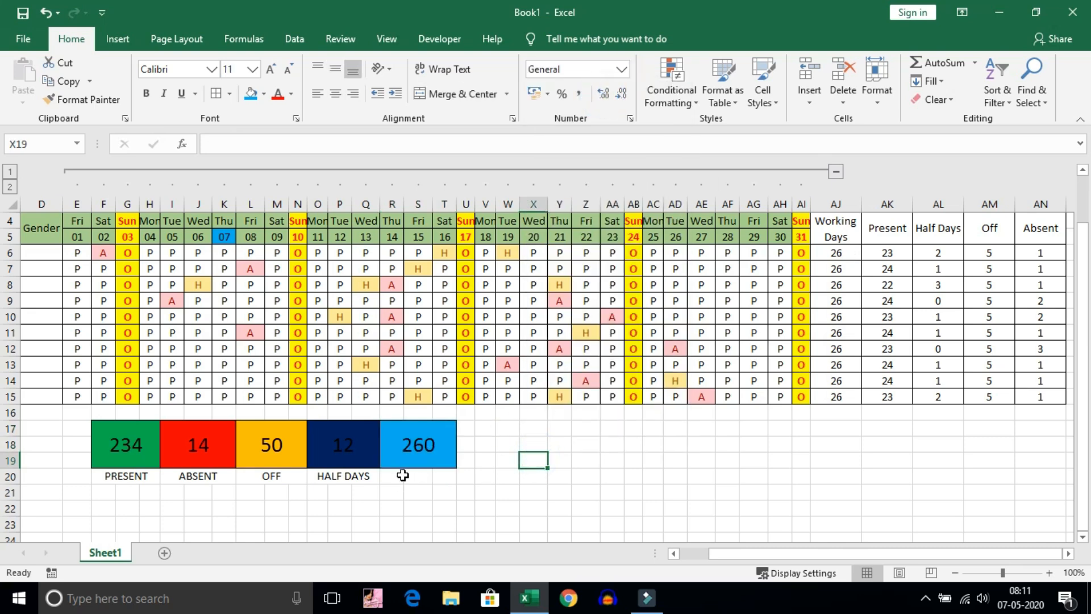
Extend the HALF DAYS label across to R20:T20 under the light blue block and replace the copied text with WORKING DAYS
left_click(370, 481)
left_click_drag(380, 487, 449, 487)
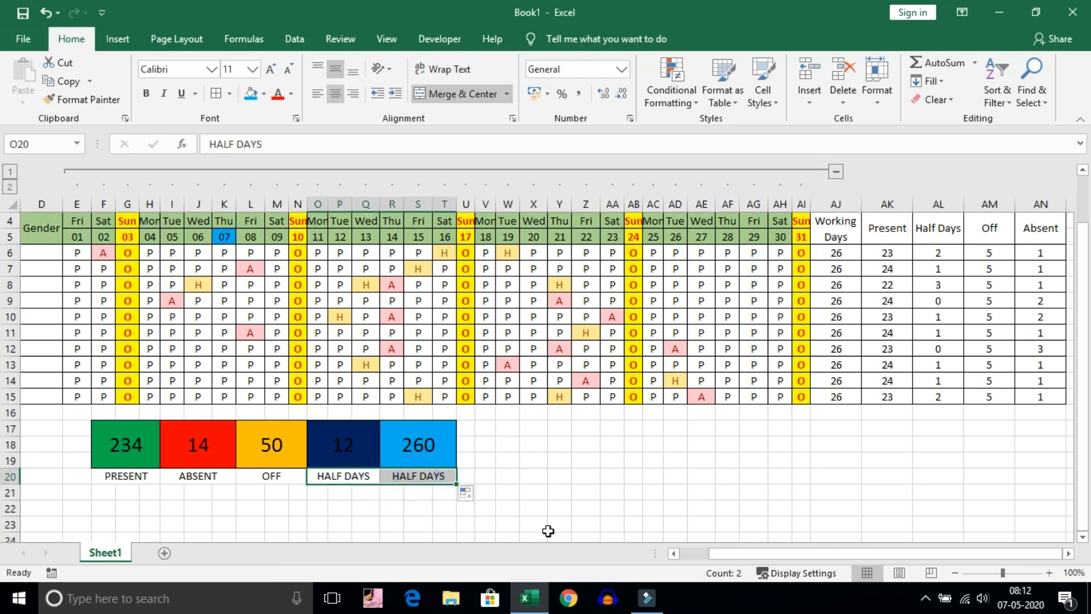
key("Right")
type("wO")
key("BackSpace")
key("BackSpace")
type("WORKING DY")
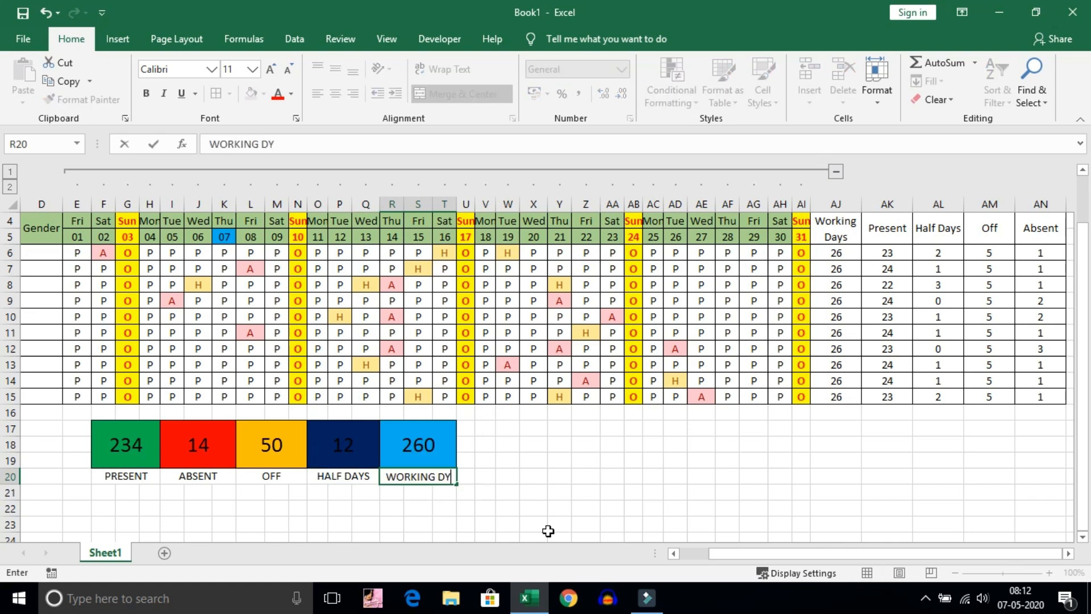
key("BackSpace")
type("AYS")
key("Return")
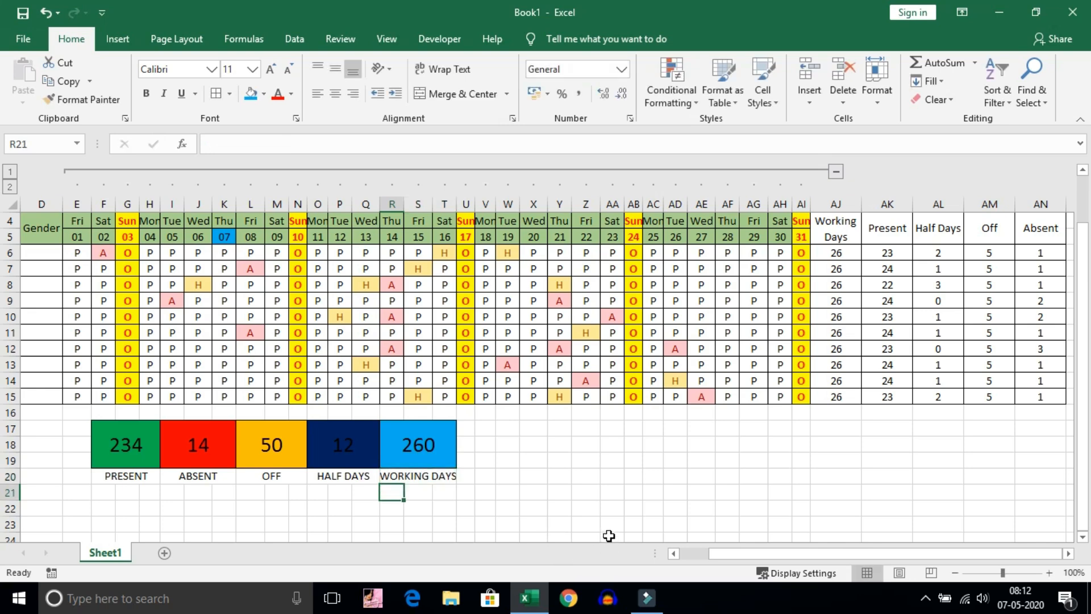
left_click_drag(875, 554, 772, 553)
scroll(657, 340, "up", 1)
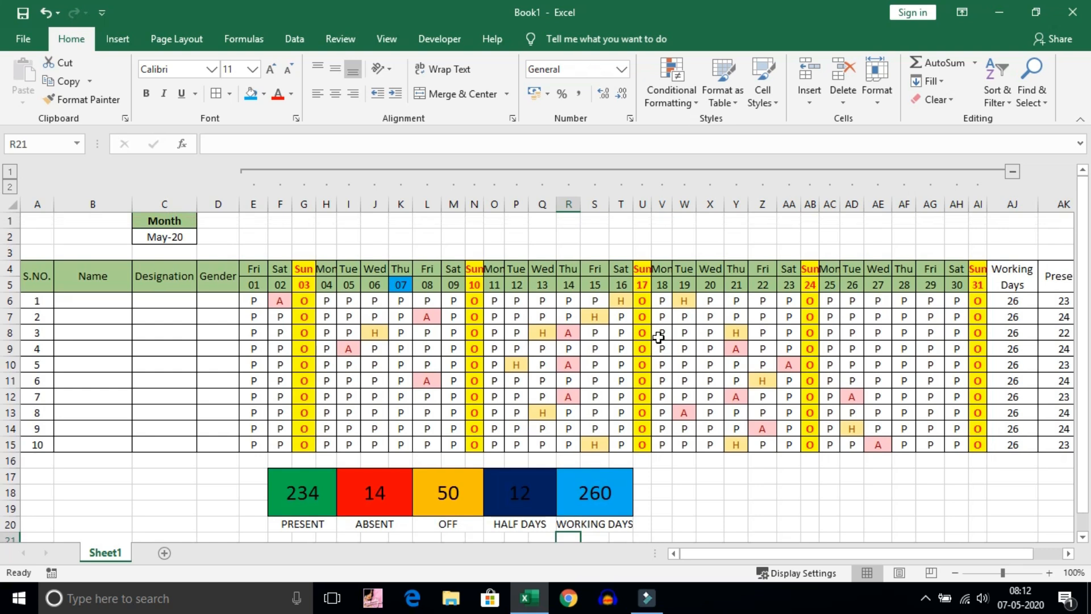